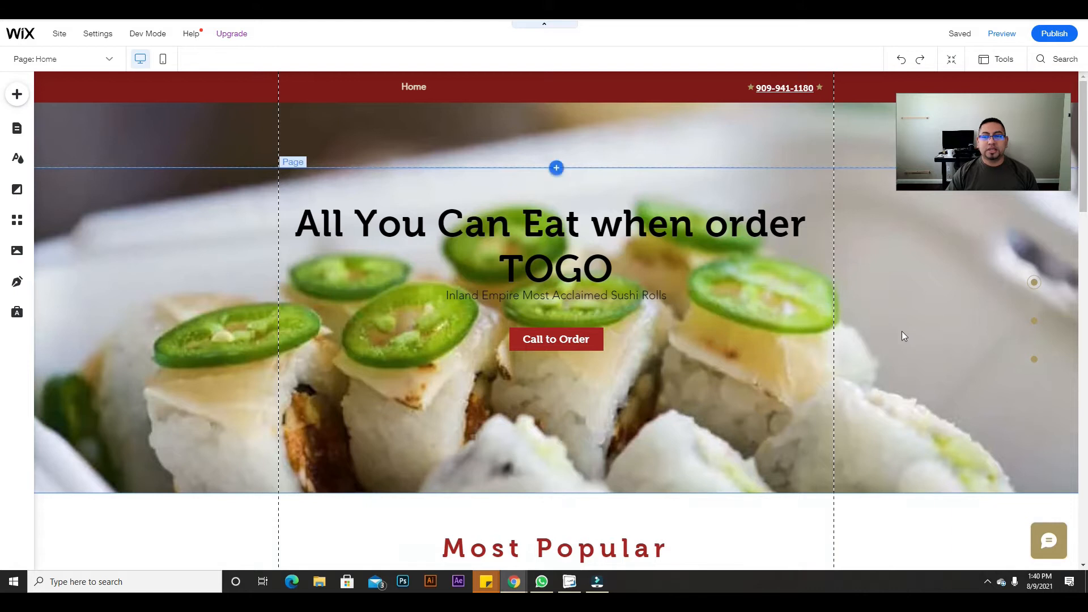
Step: Scroll the sushi Home page down from the hero banner to the red footer
scroll(903, 328, "down", 8)
scroll(898, 338, "down", 11)
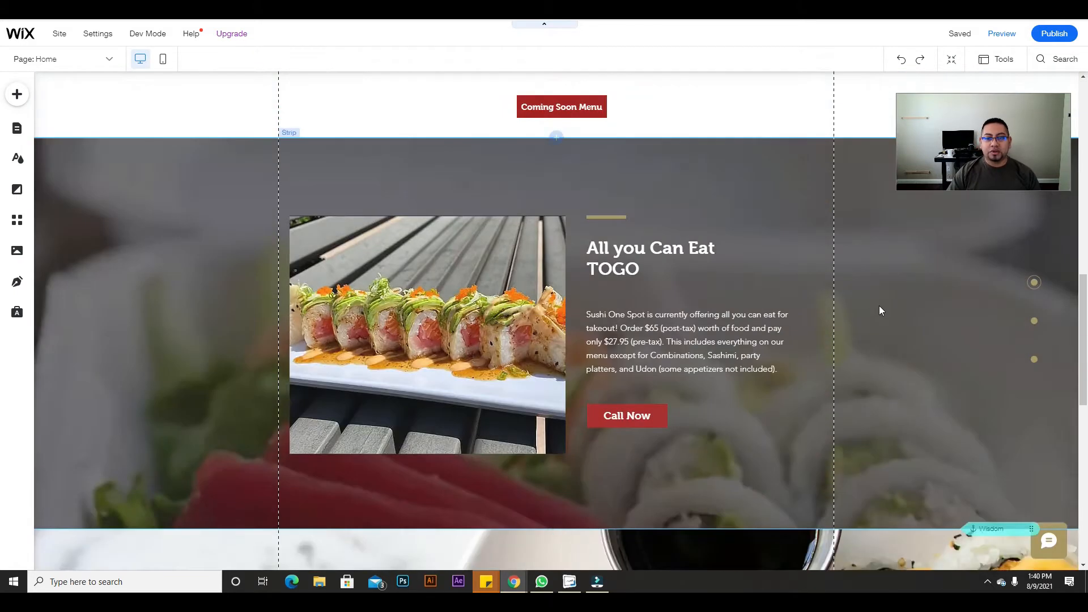
scroll(833, 332, "down", 4)
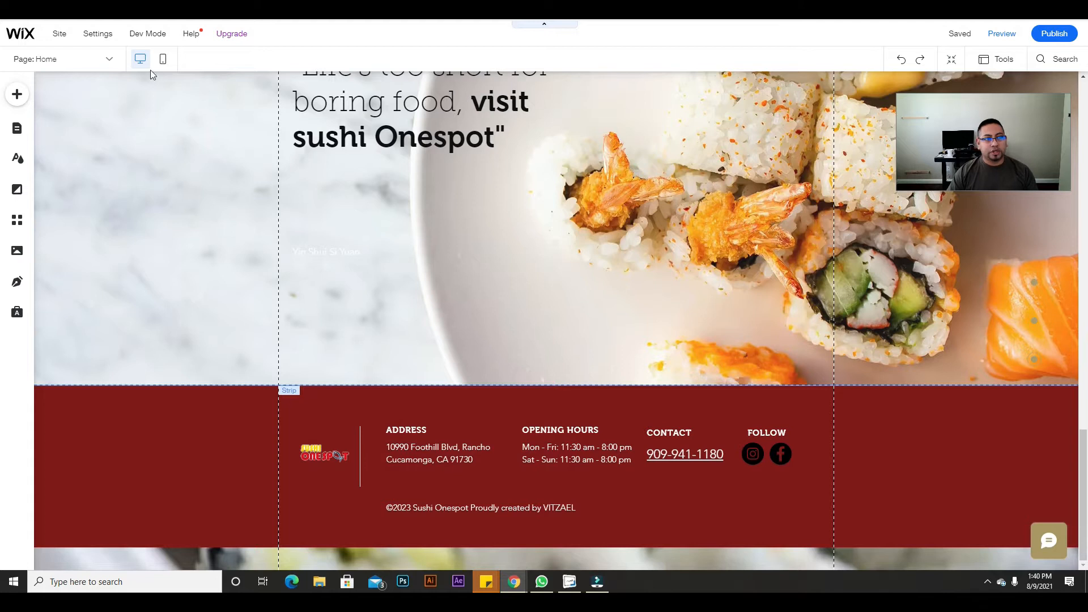
Step: Drop a Classic white strip above the footer and drag its bottom edge down to enlarge it
left_click(20, 96)
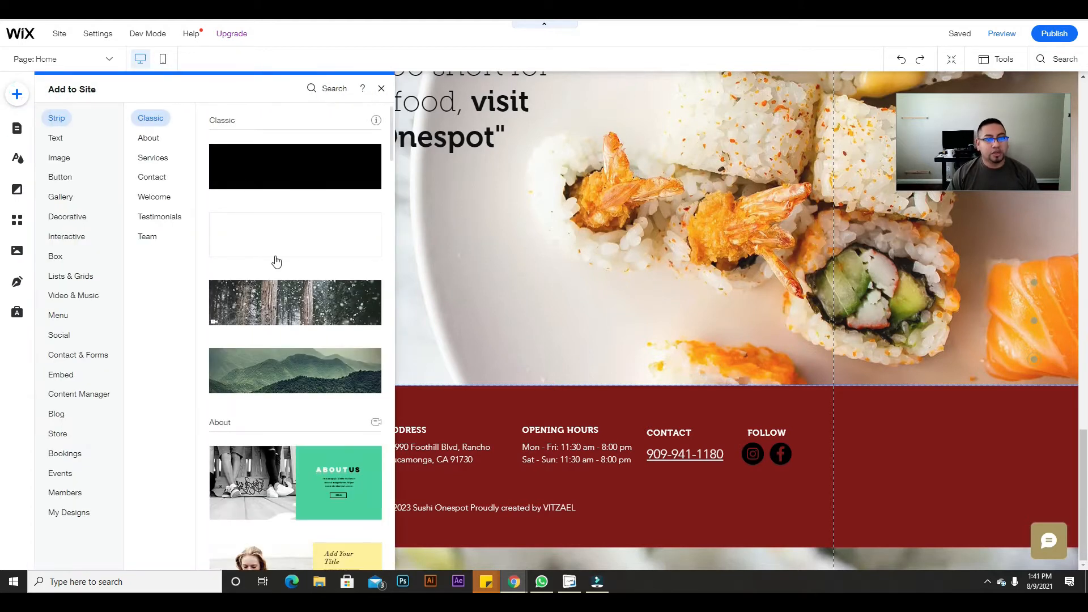
left_click_drag(337, 266, 682, 339)
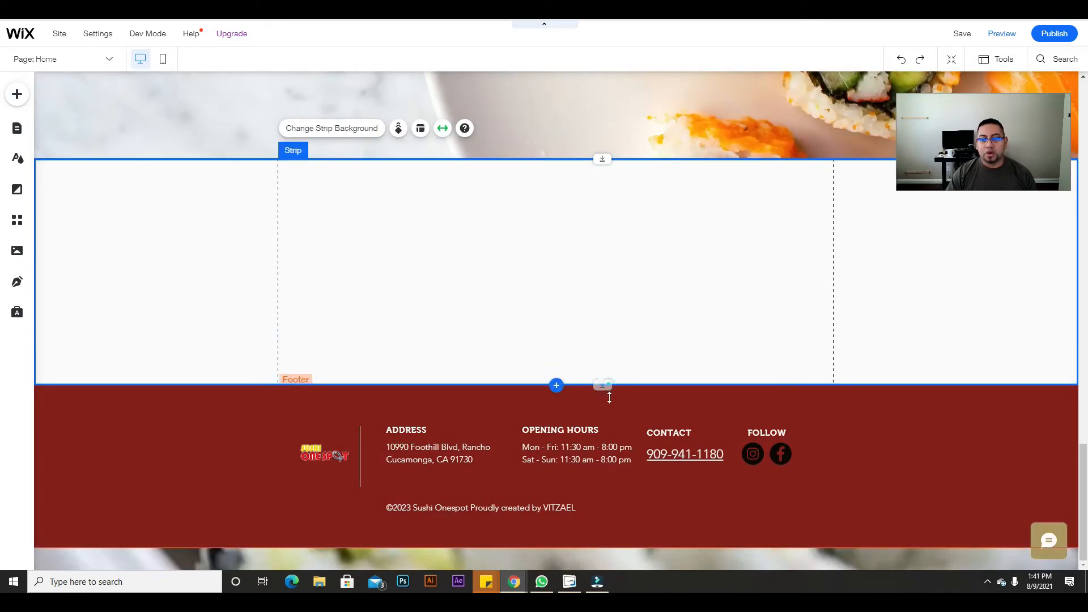
left_click_drag(603, 385, 622, 510)
scroll(413, 338, "up", 1)
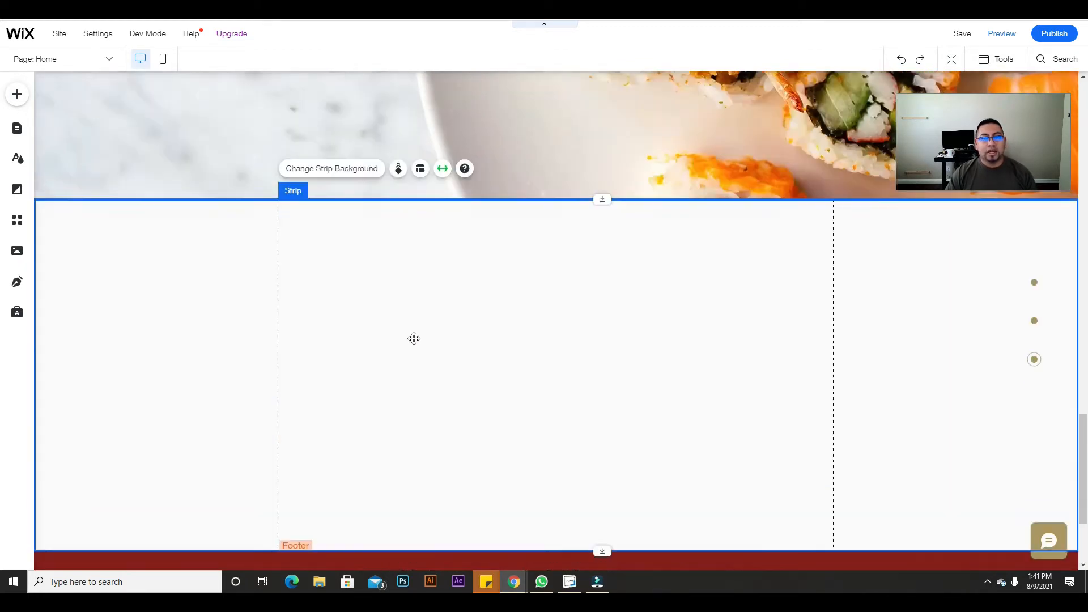
scroll(445, 340, "down", 2)
scroll(437, 333, "up", 1)
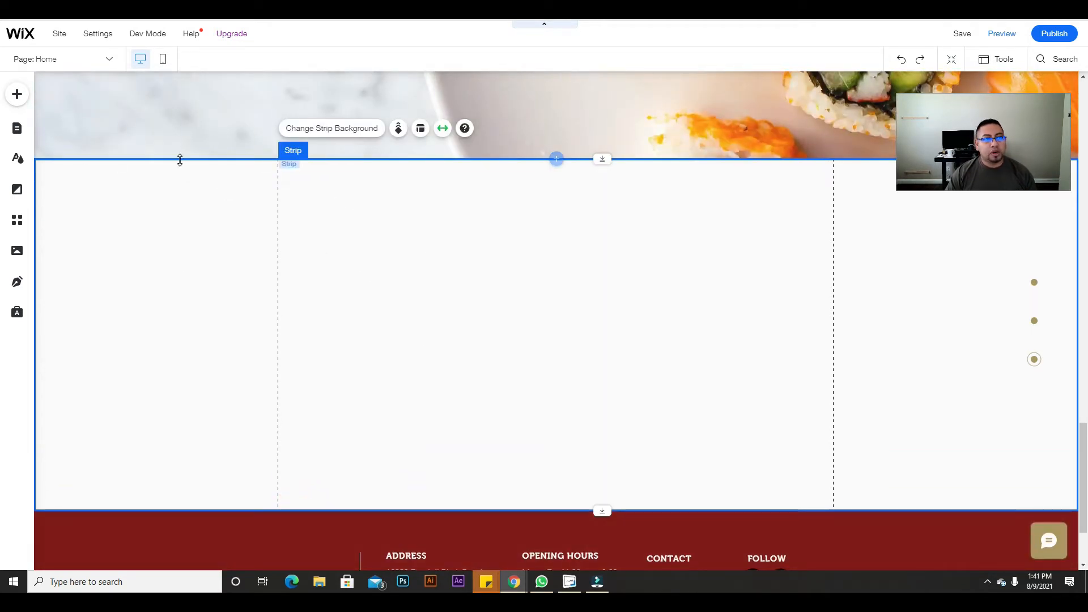
left_click(18, 97)
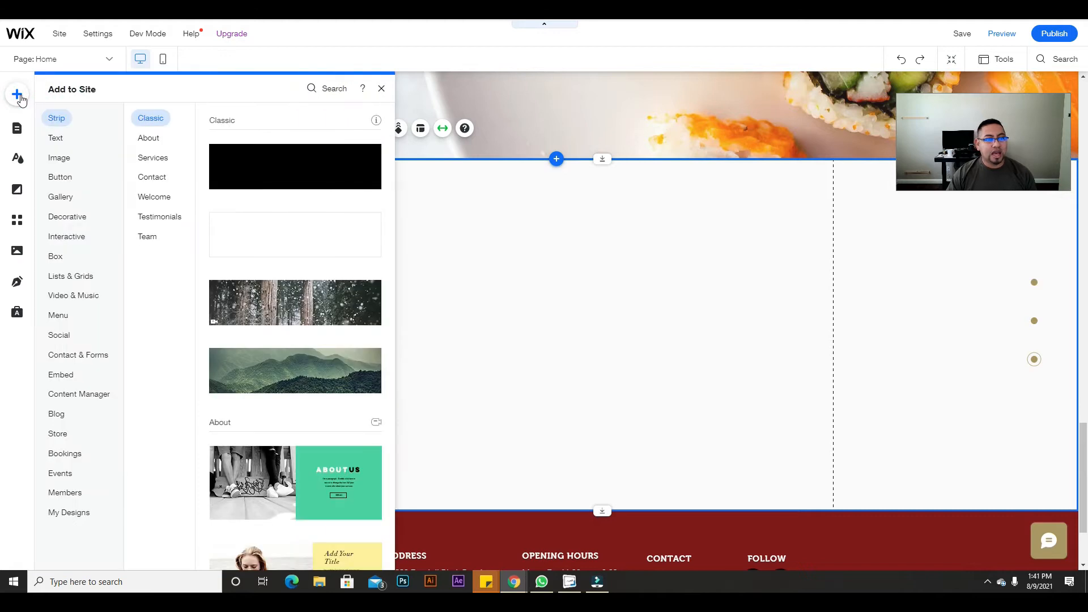
Step: Add the three-person team list template from Lists & Grids to the page
left_click(56, 241)
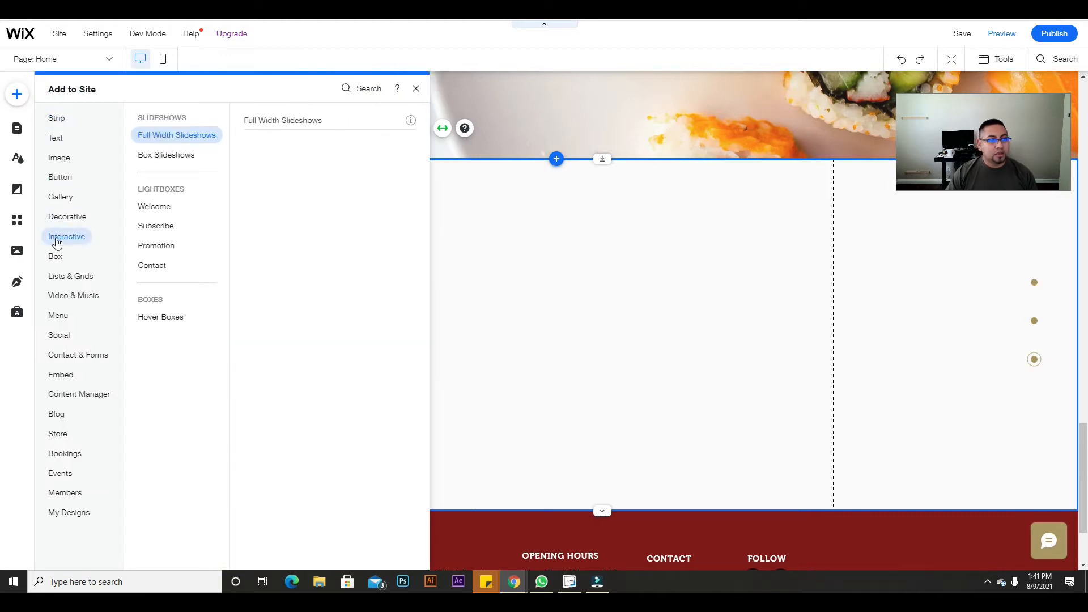
left_click(72, 282)
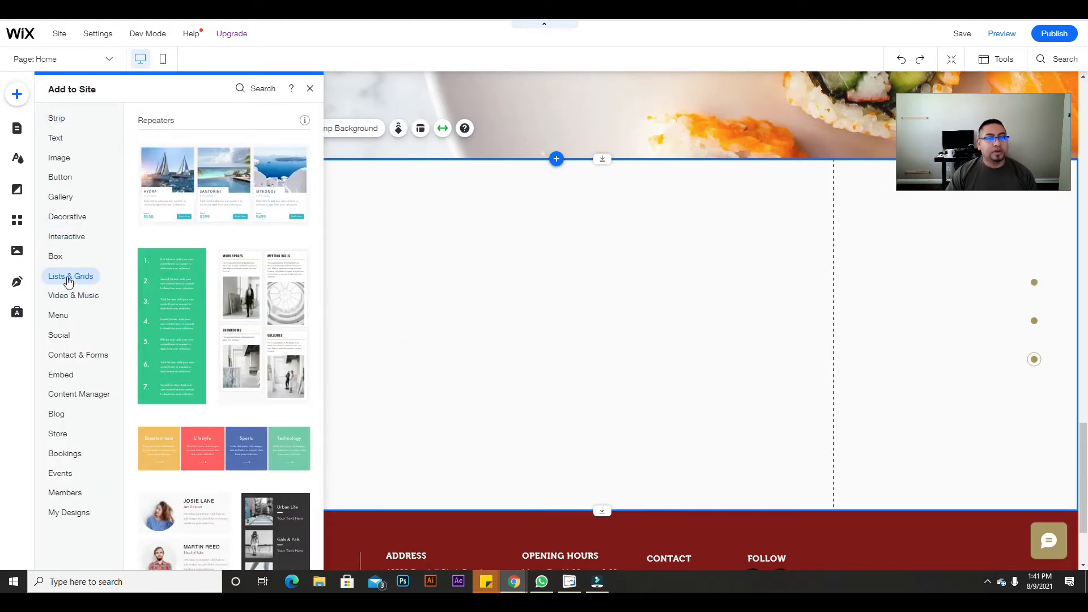
scroll(201, 363, "down", 3)
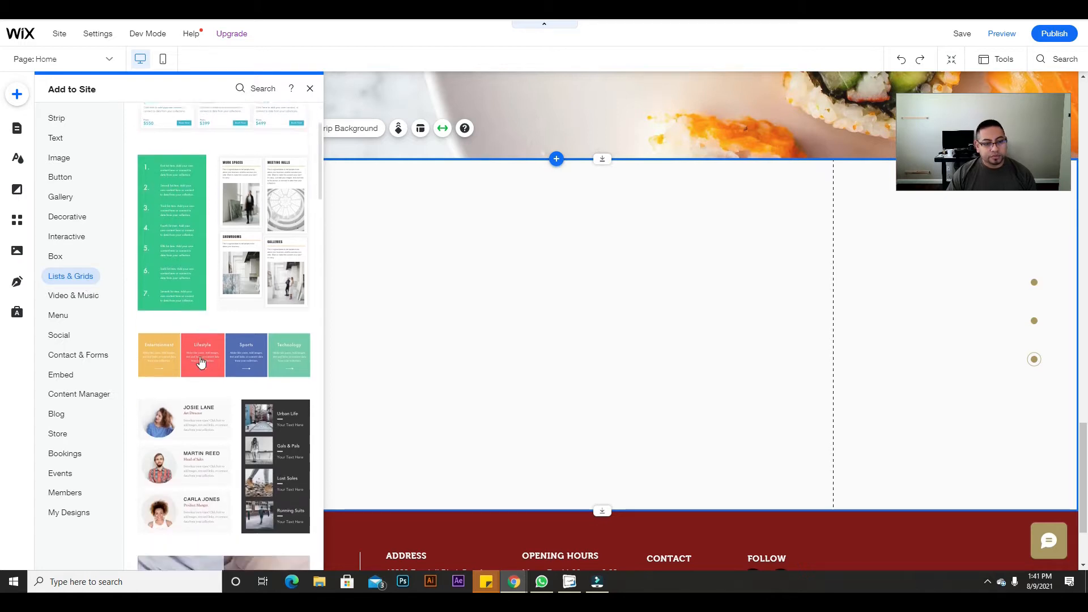
left_click(210, 410)
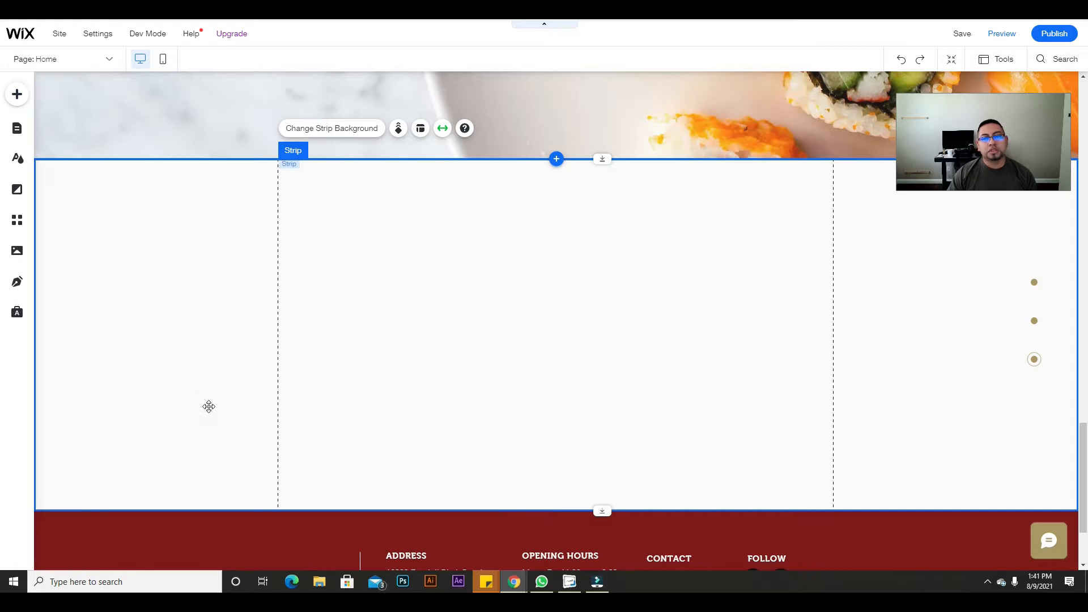
Step: Move and widen the team list inside the new strip, extending the strip downward
left_click_drag(604, 274, 556, 313)
left_click_drag(647, 362, 776, 337)
scroll(730, 481, "down", 3)
left_click_drag(602, 343, 601, 454)
scroll(613, 336, "up", 2)
left_click(613, 336)
left_click_drag(627, 255, 629, 274)
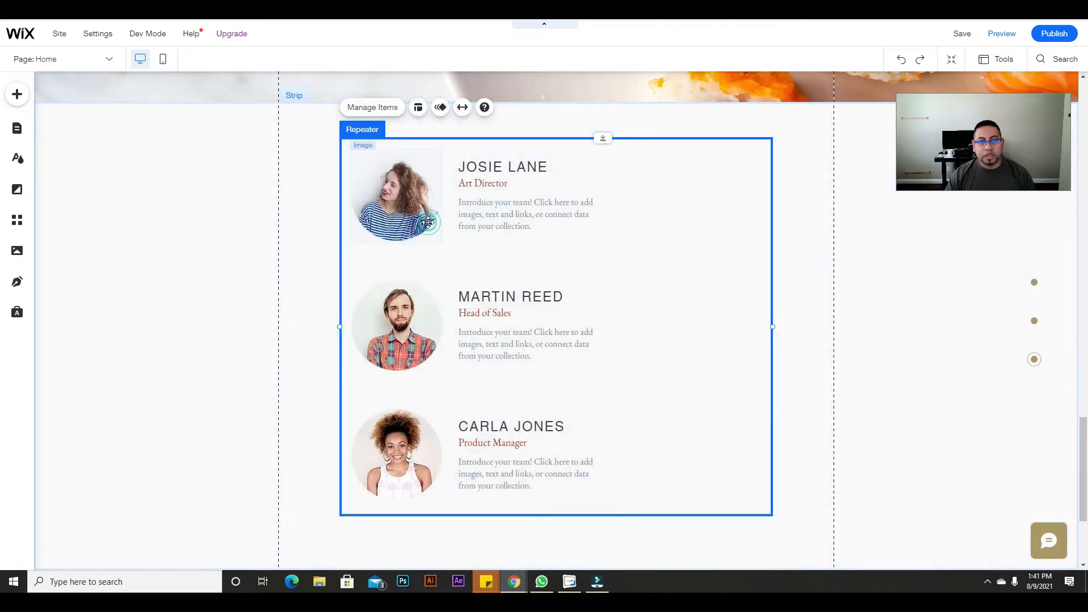
left_click(428, 222)
Step: Shrink the team list photos and widen the first list item
left_click_drag(442, 241, 388, 168)
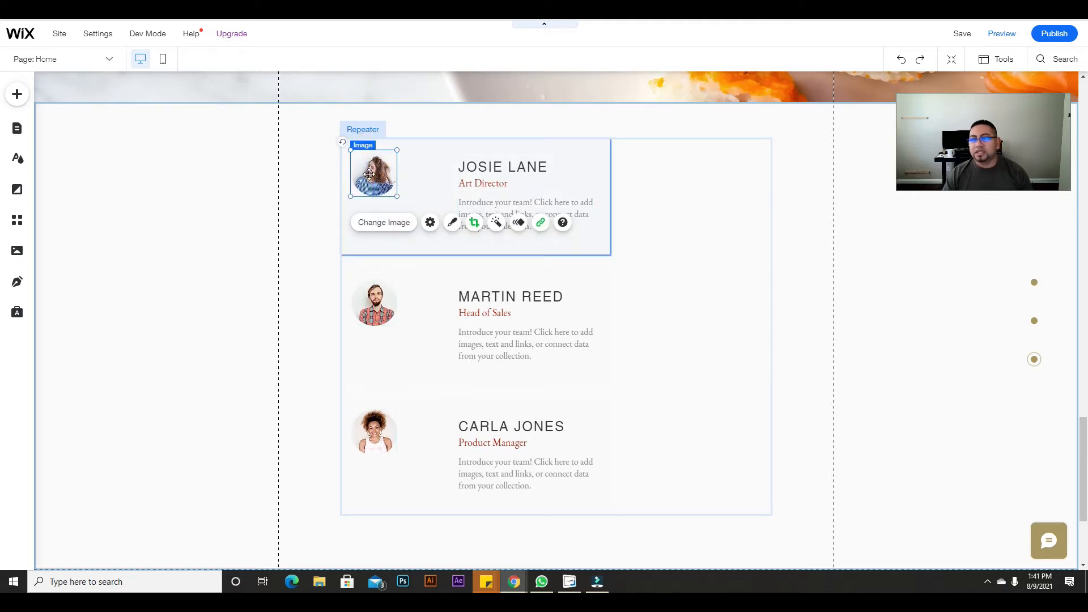
left_click(611, 187)
left_click_drag(611, 187, 772, 186)
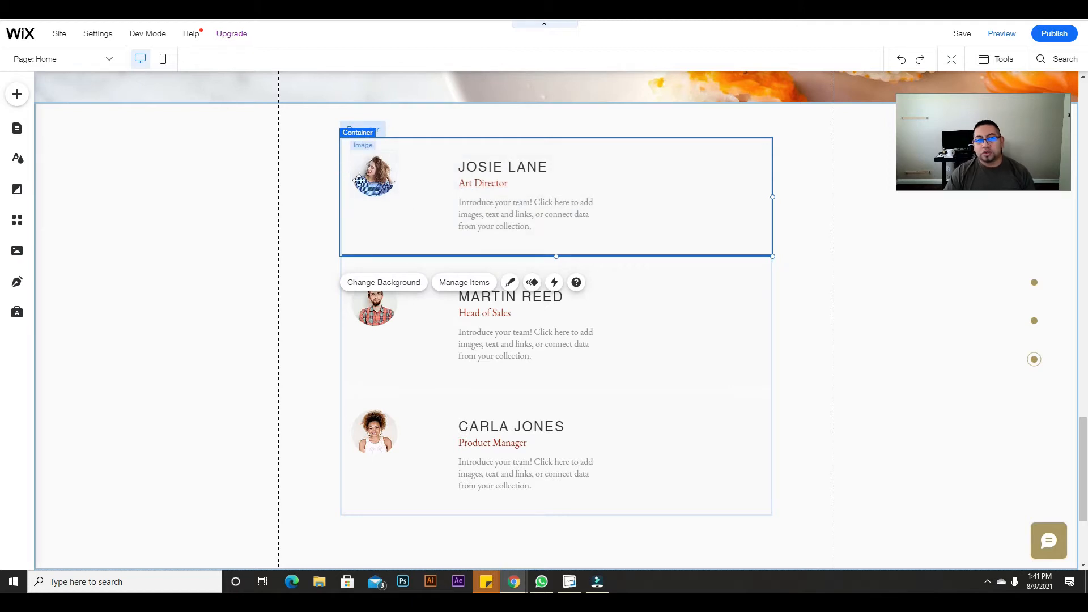
Step: Change the first entry's 'Art Director' subtitle to 'Title for reviews'
double_click(494, 168)
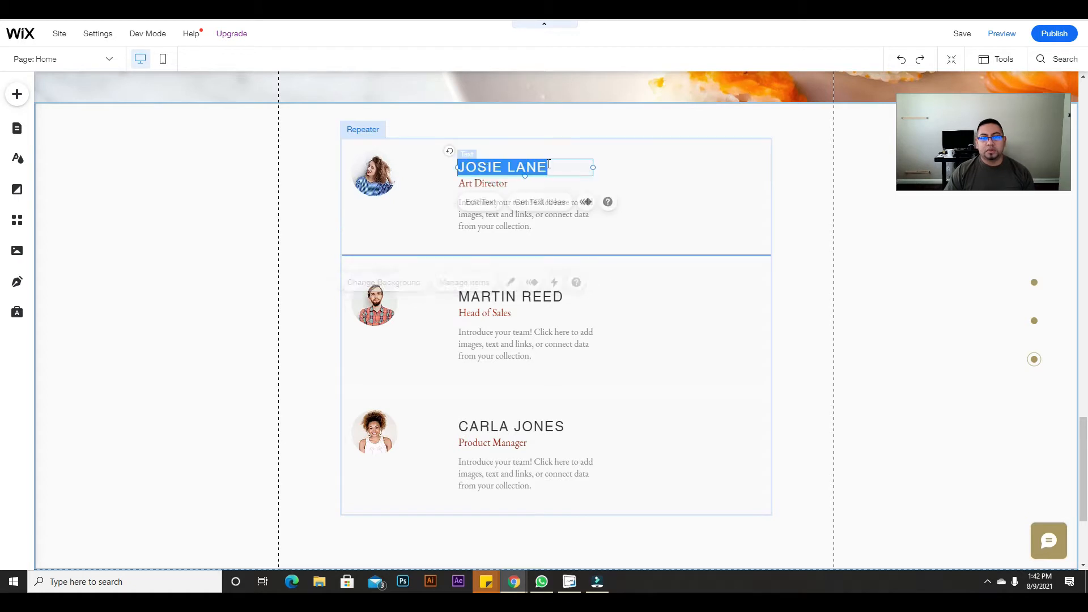
left_click(490, 183)
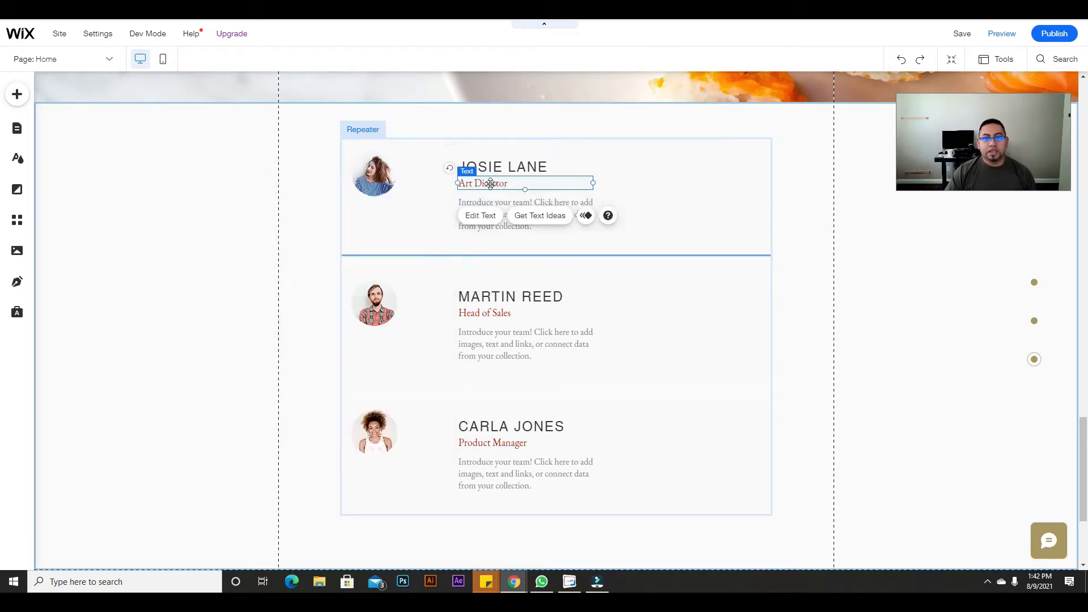
double_click(491, 183)
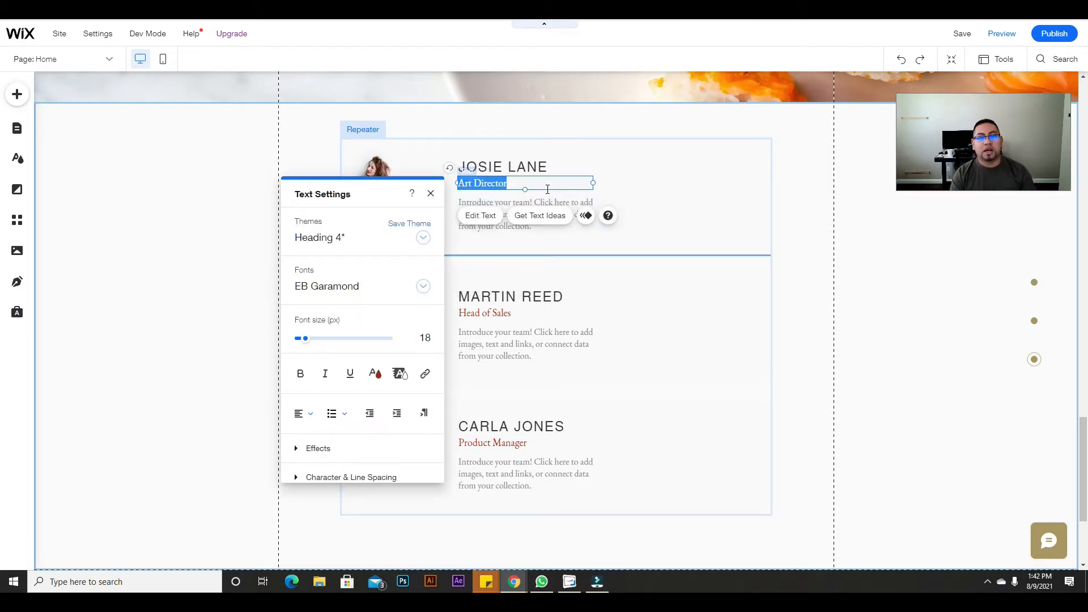
type("I")
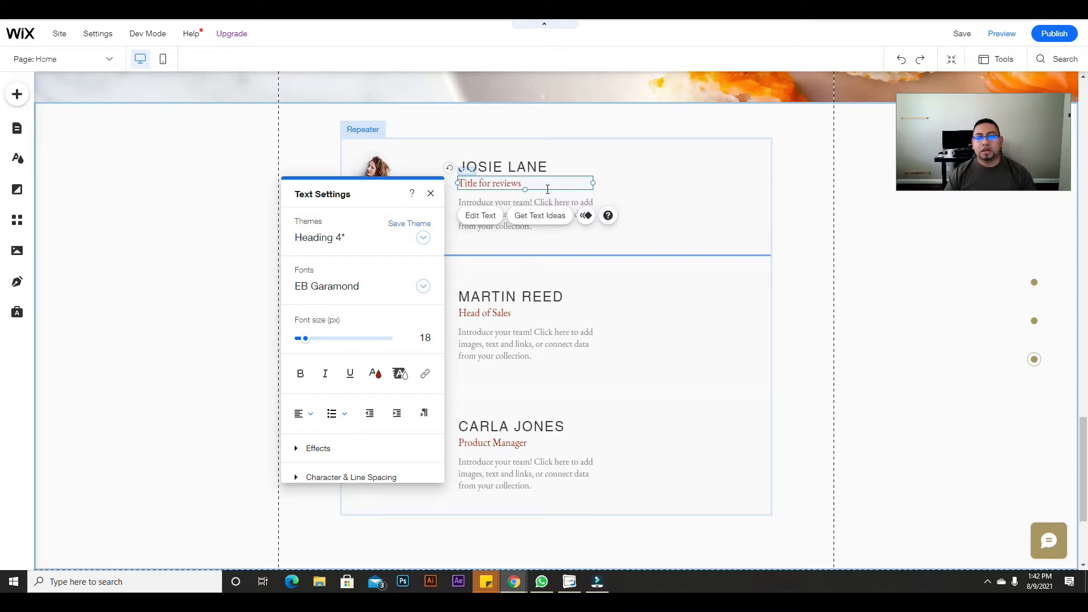
left_click(643, 185)
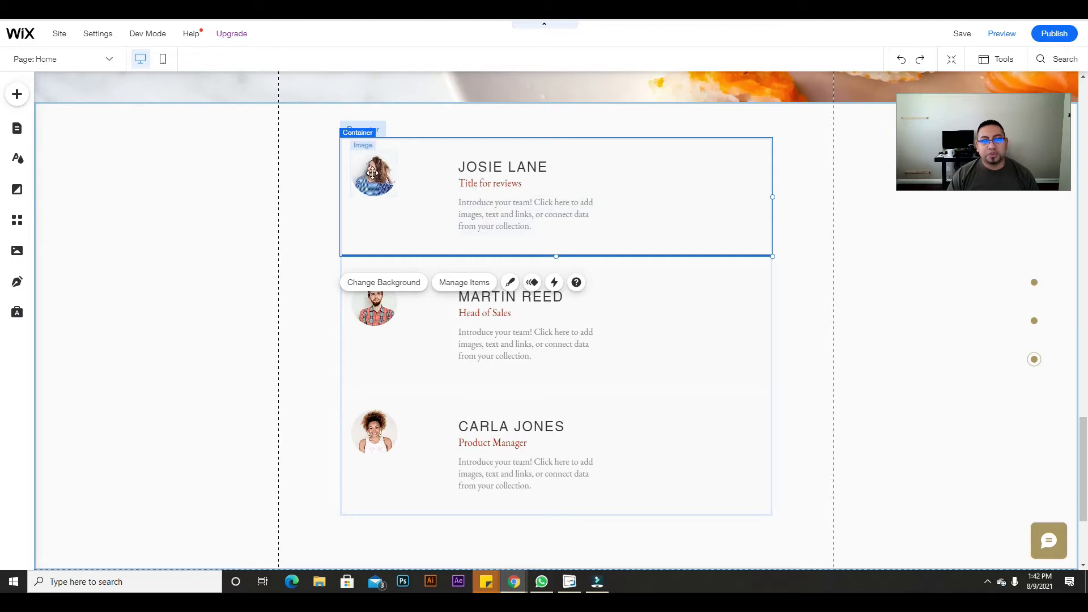
Step: Move the list photos right and shift the name headings left beside them
mouse_move(372, 172)
left_mouse_down()
mouse_move(400, 195)
mouse_move(385, 173)
left_mouse_up()
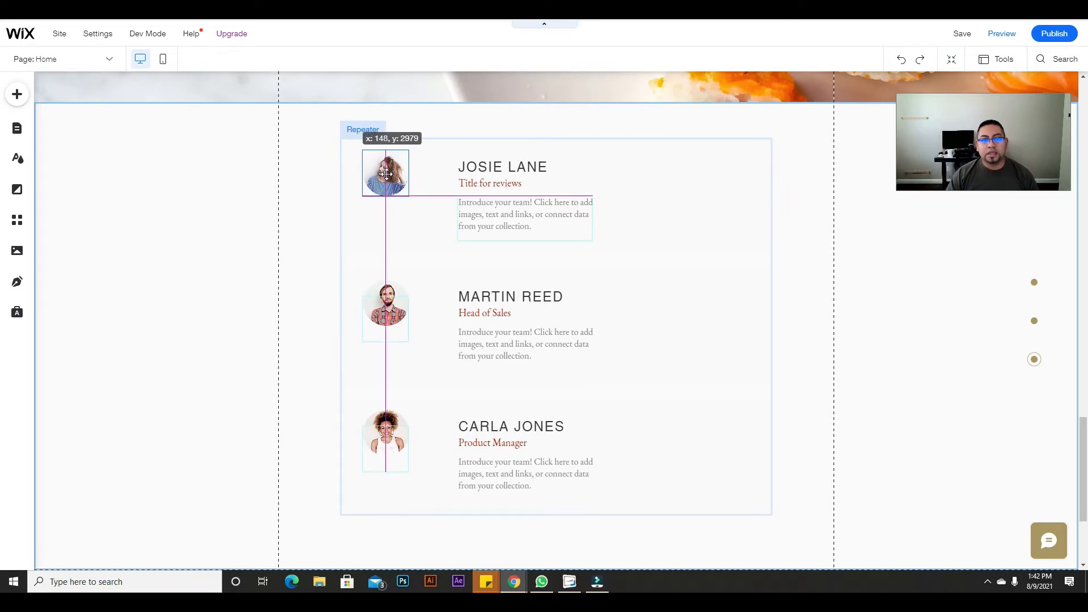
left_click(527, 164)
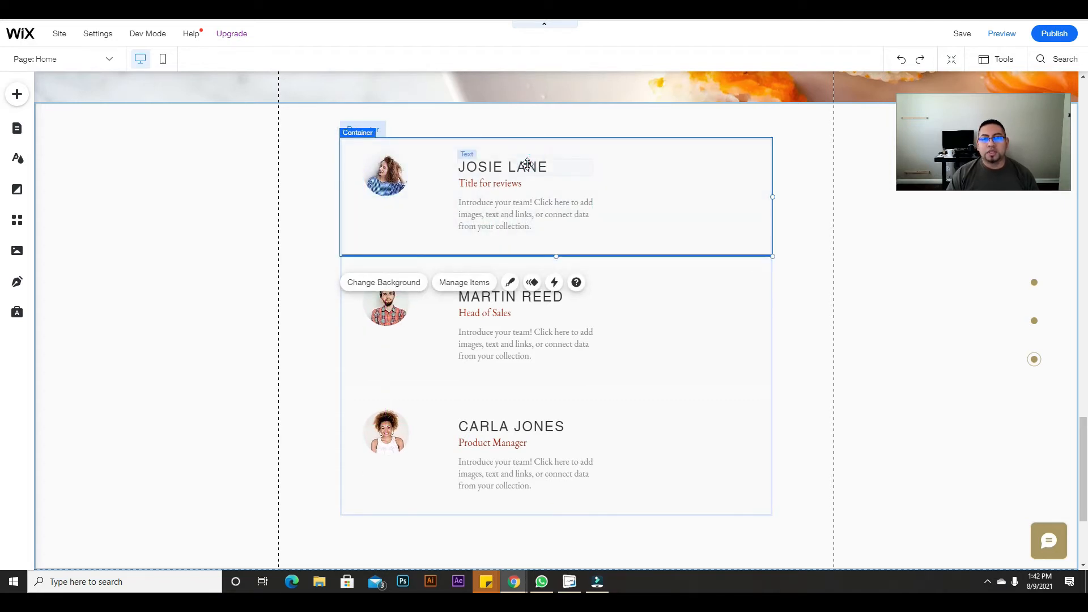
left_click(527, 163)
left_click_drag(527, 164, 498, 160)
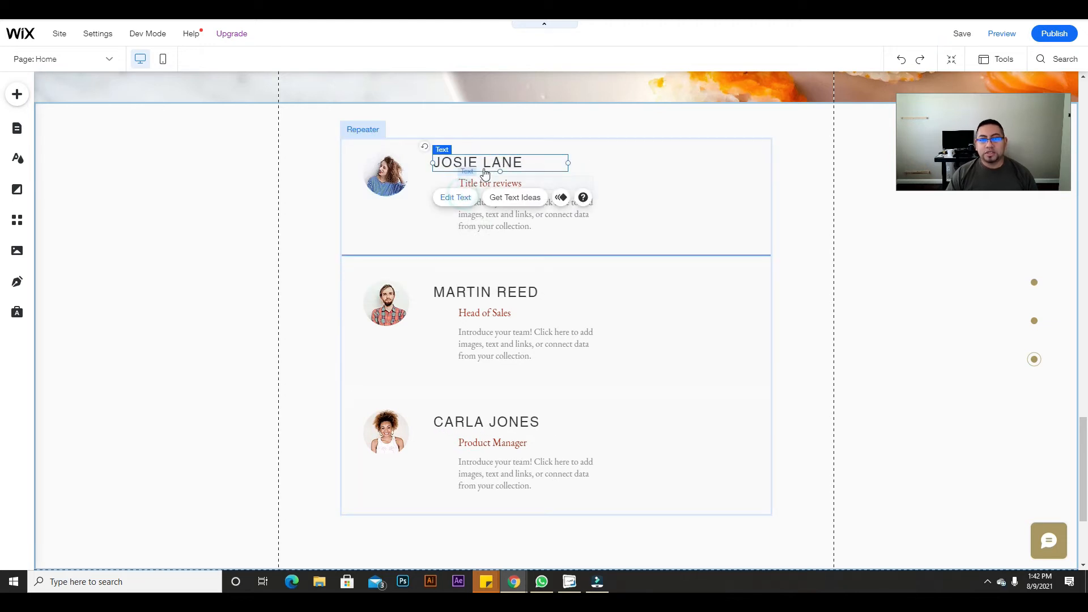
Step: Set the name headings to 20 px font size and align the subtitles left under them
double_click(484, 171)
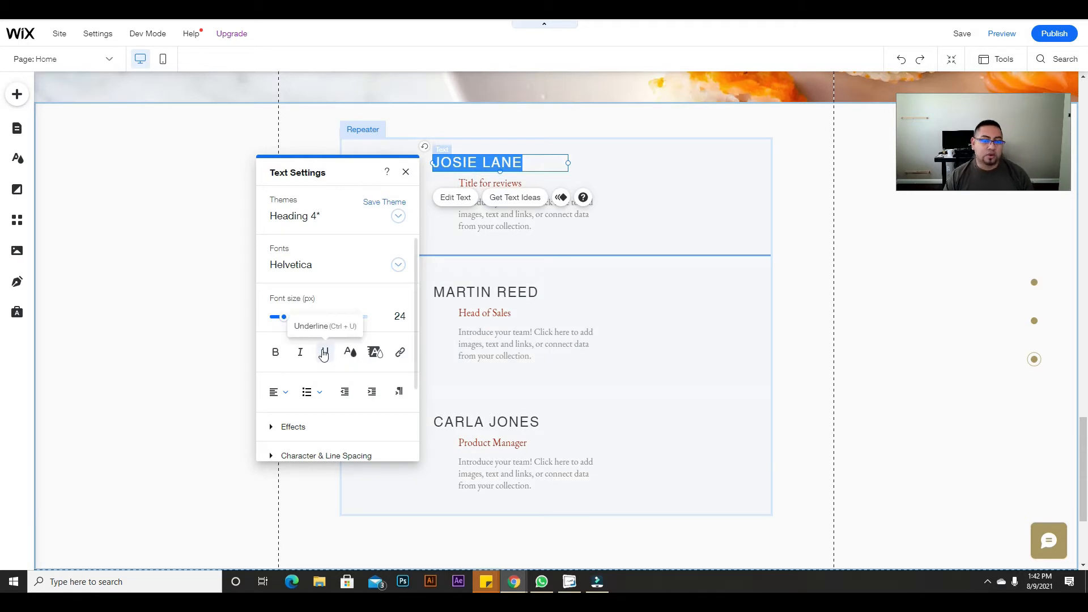
left_click(399, 316)
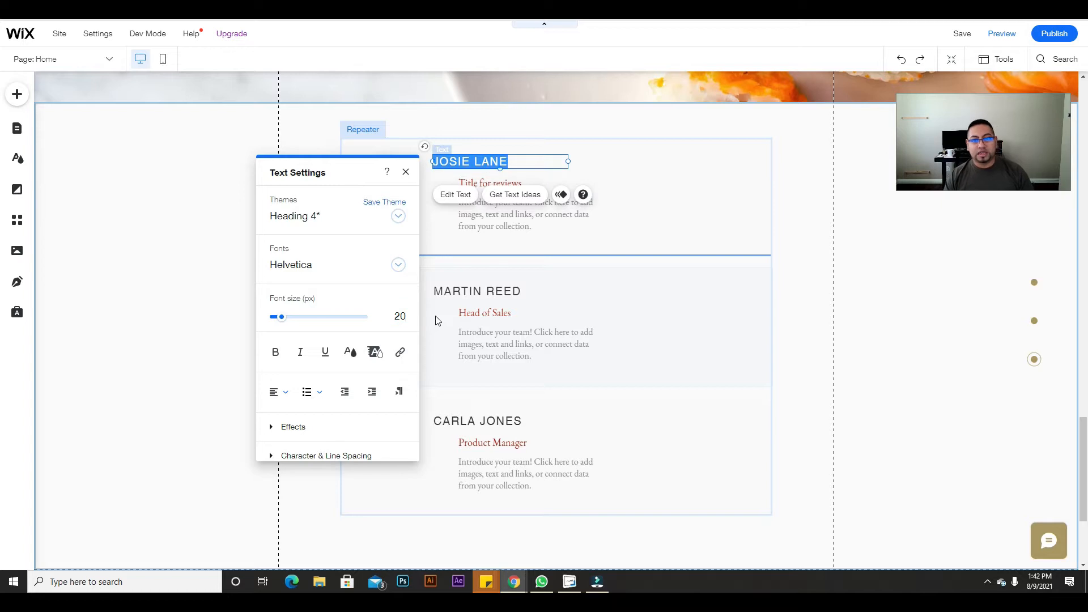
left_click(525, 226)
left_click_drag(502, 183, 445, 204)
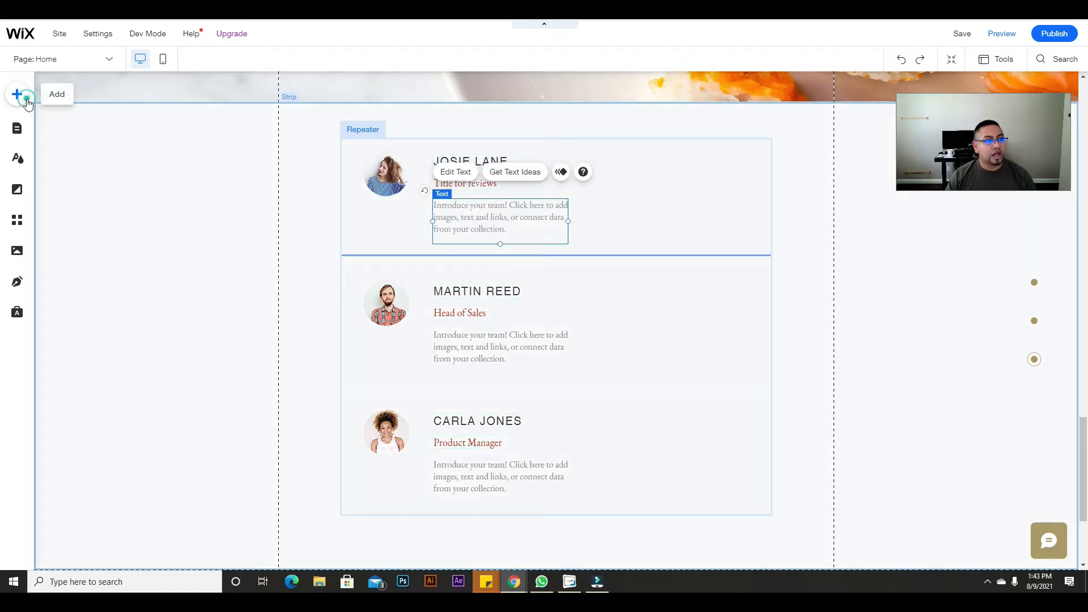
Step: Browse the Embed and Contact & Forms element categories, then close the Add panel
left_click(17, 94)
mouse_move(56, 433)
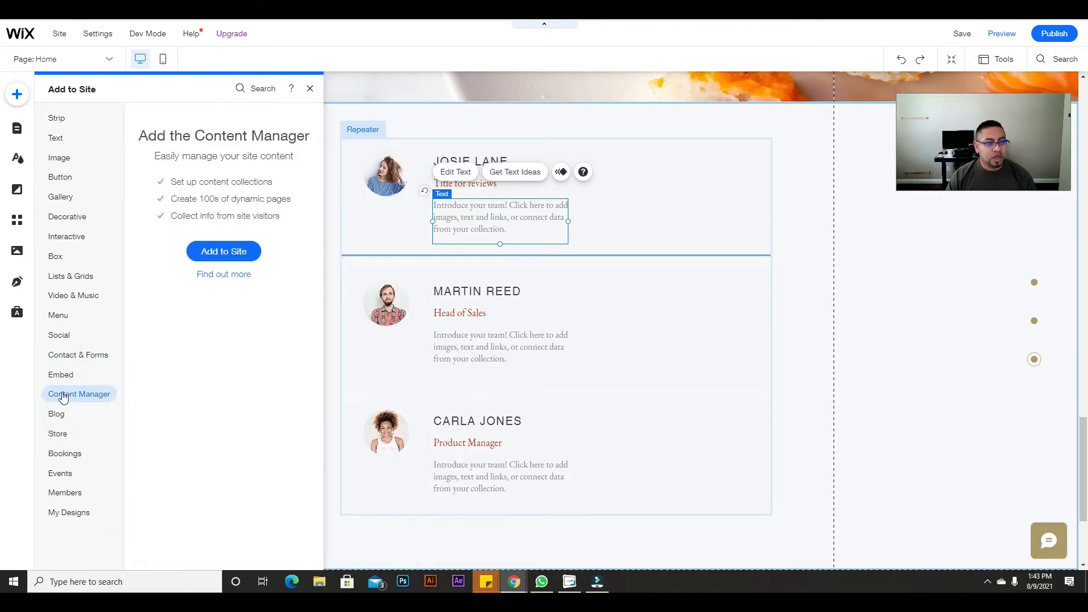
mouse_move(62, 486)
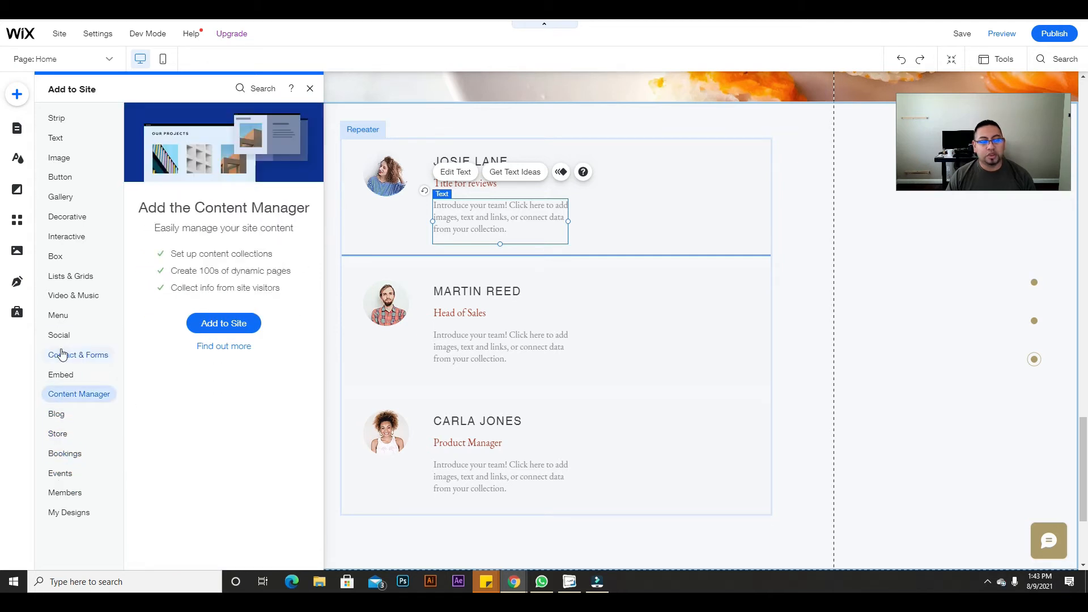
left_click(780, 287)
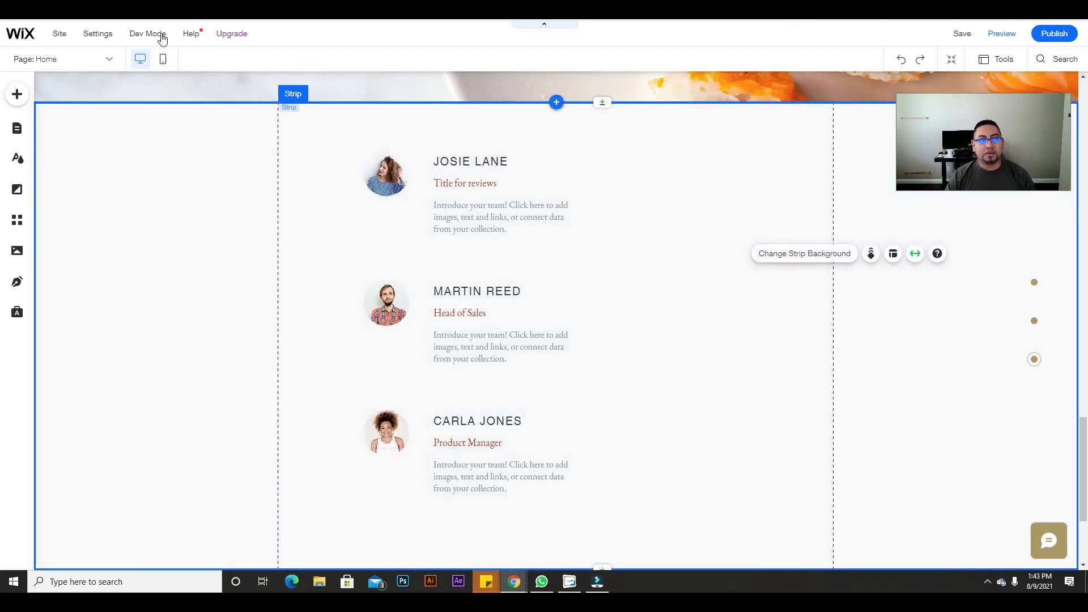
mouse_move(155, 36)
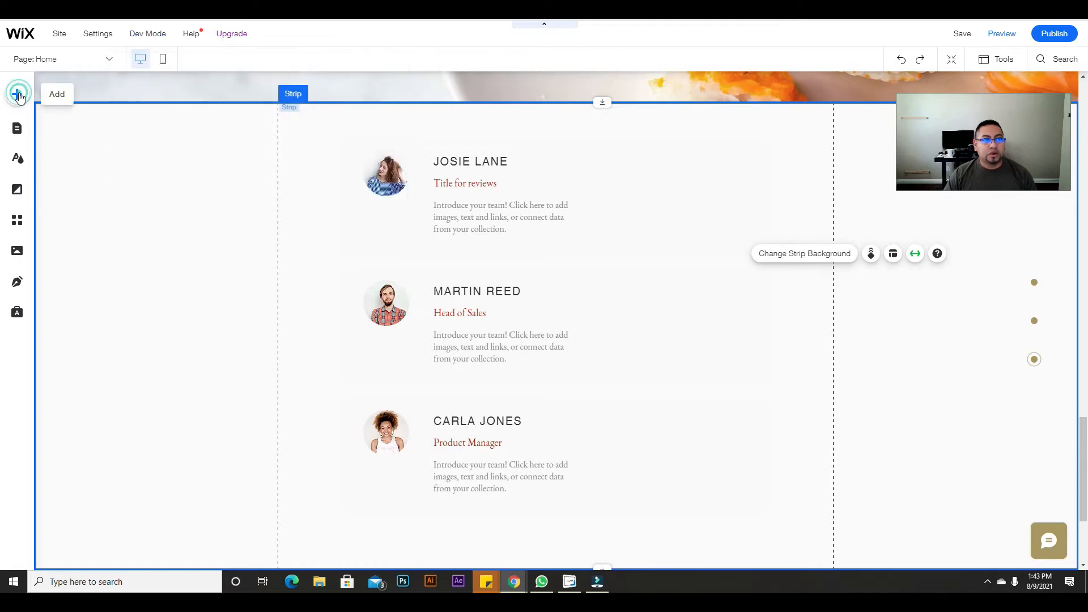
Step: Look through the Bookings and Store element categories in the Add panel
left_click(17, 94)
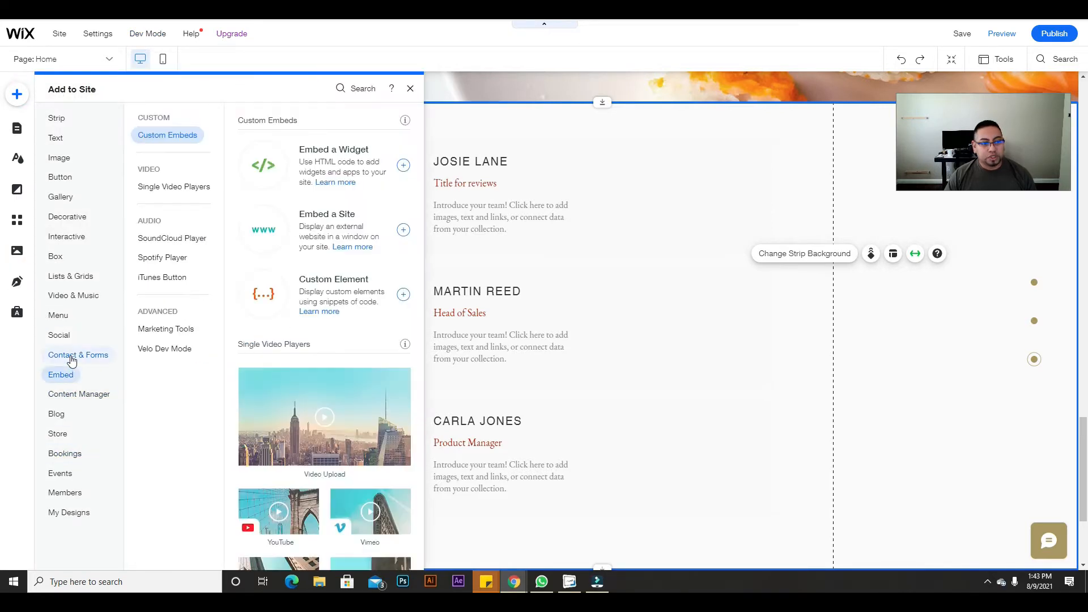
mouse_move(73, 362)
left_click(76, 461)
mouse_move(134, 37)
left_click(58, 434)
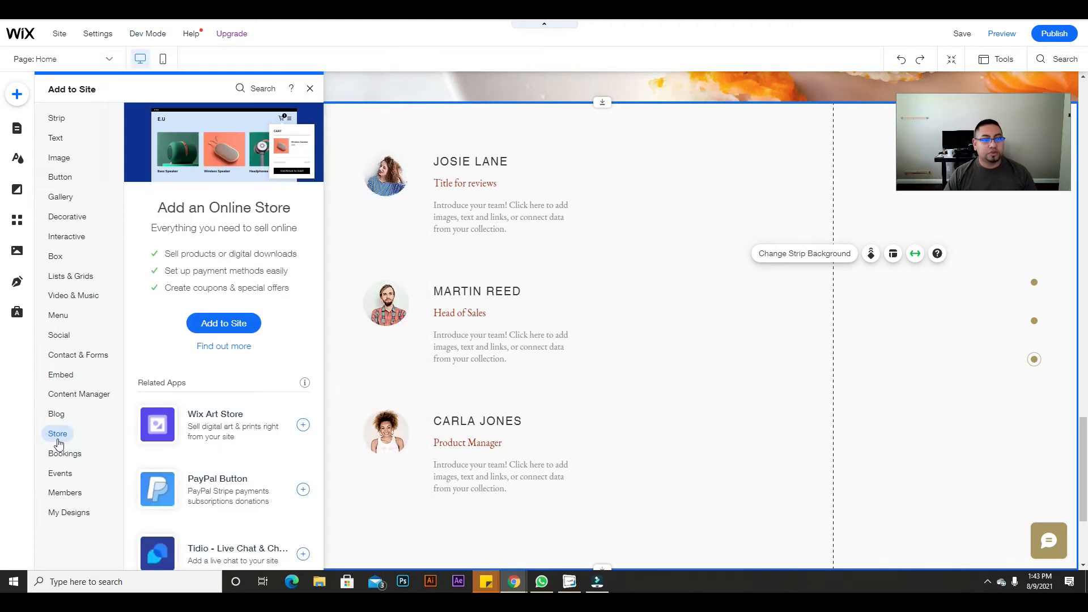
mouse_move(151, 34)
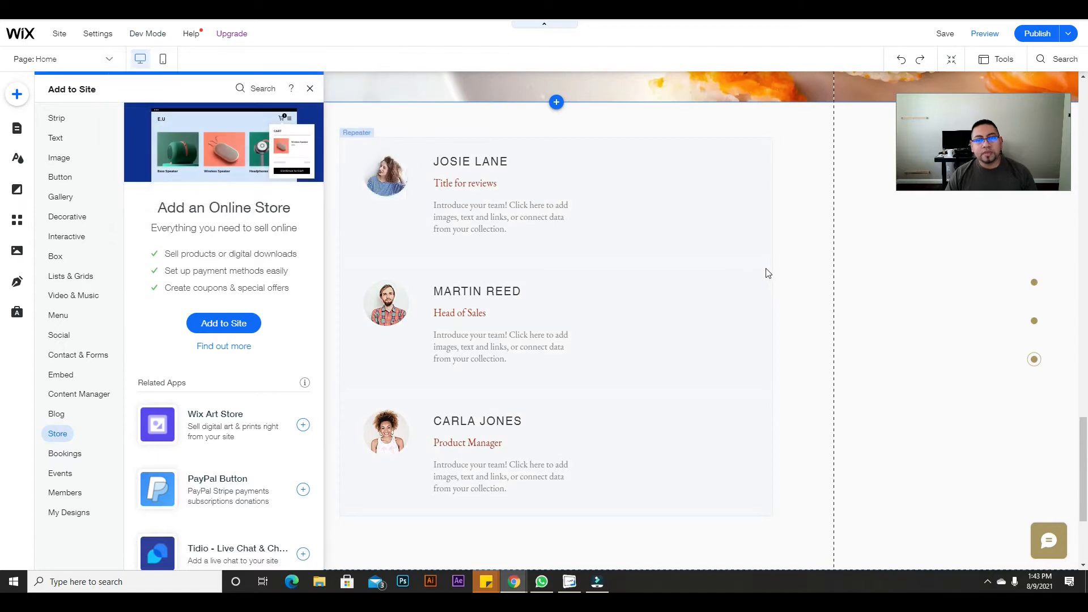
Step: Close the Add panel, minimise Velo's Getting Started pane and collapse the Page Code sidebar
left_click(310, 88)
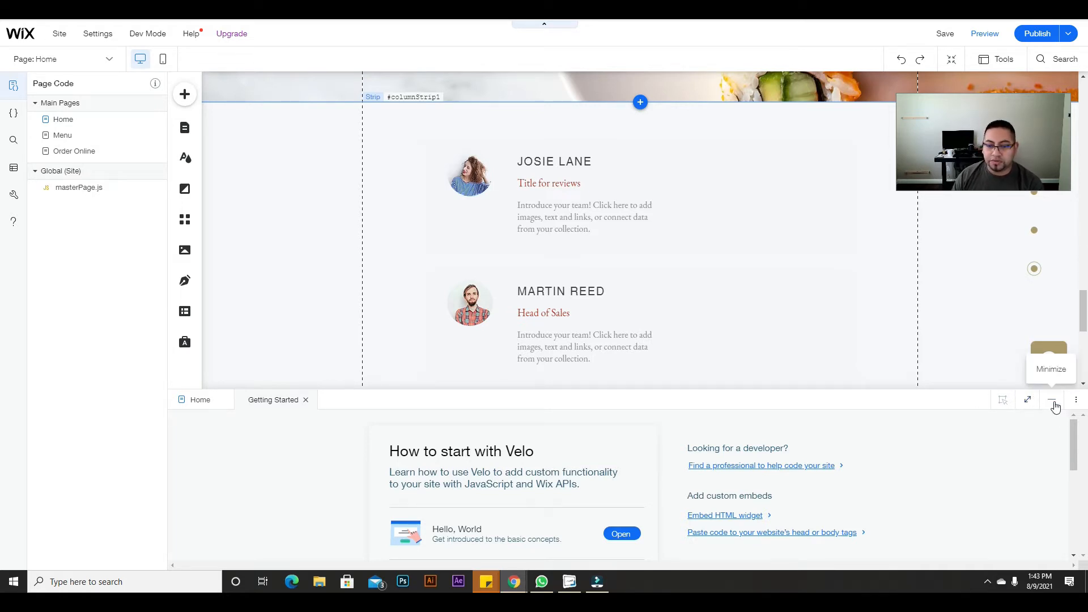
left_click(1052, 401)
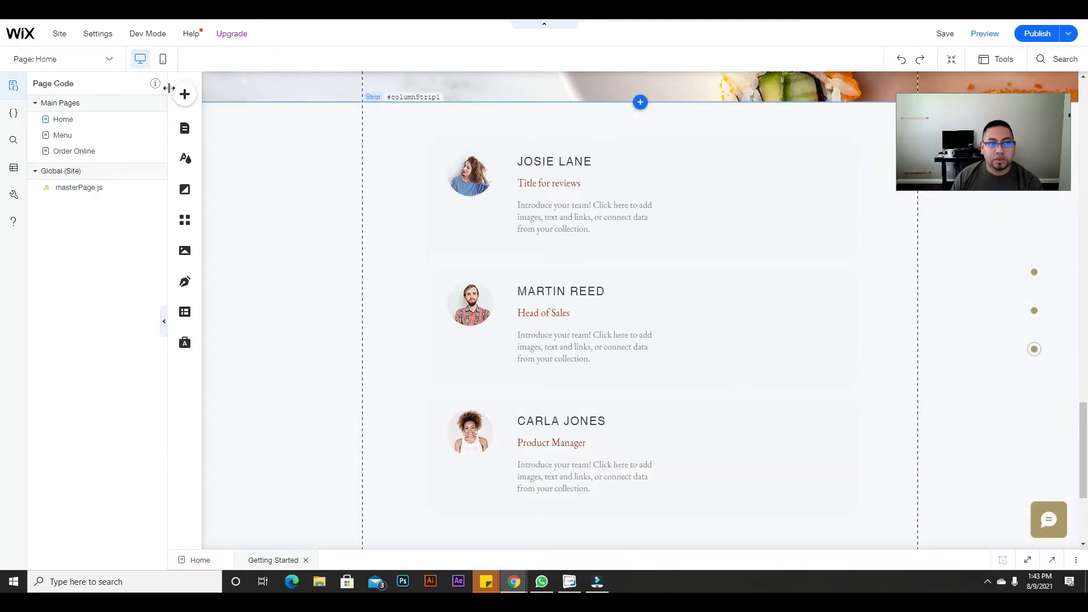
left_click_drag(168, 91, 53, 90)
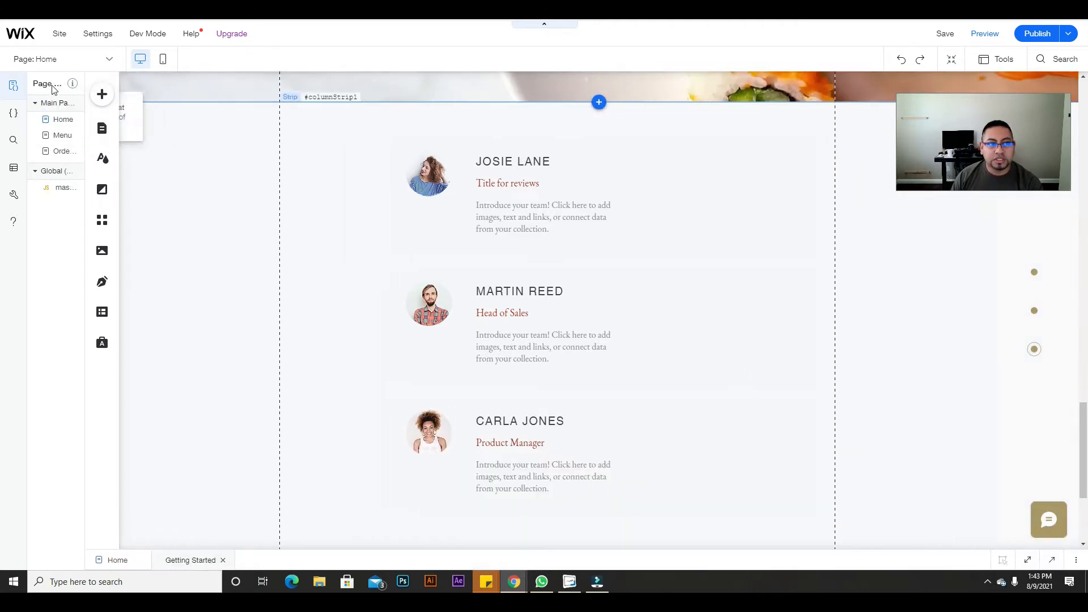
left_click(83, 88)
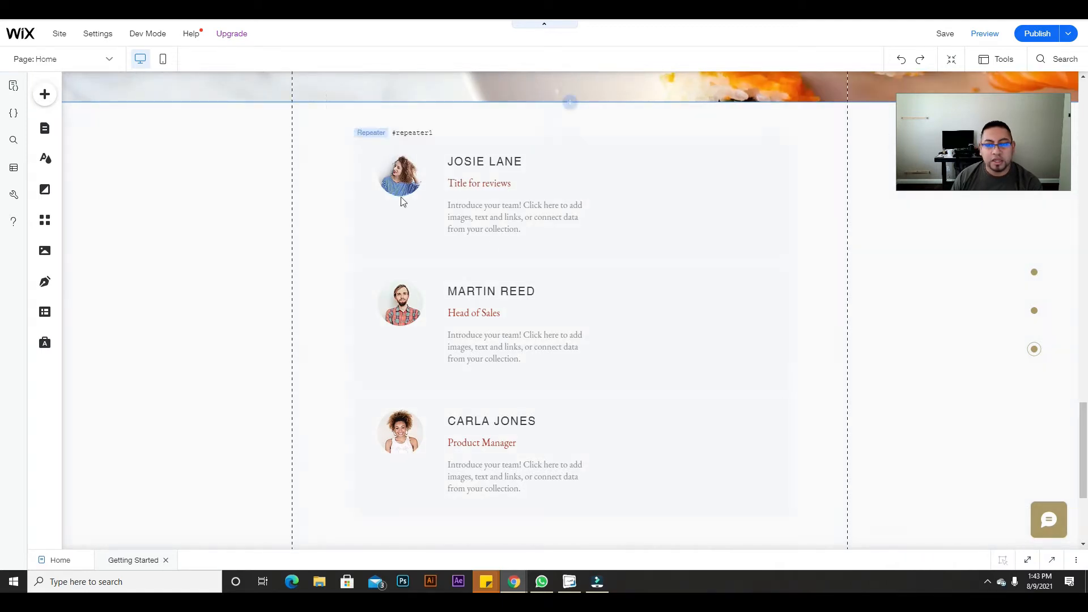
Step: Show the Input category's Ratings elements and scroll the previews to Ratings Display
left_click(45, 95)
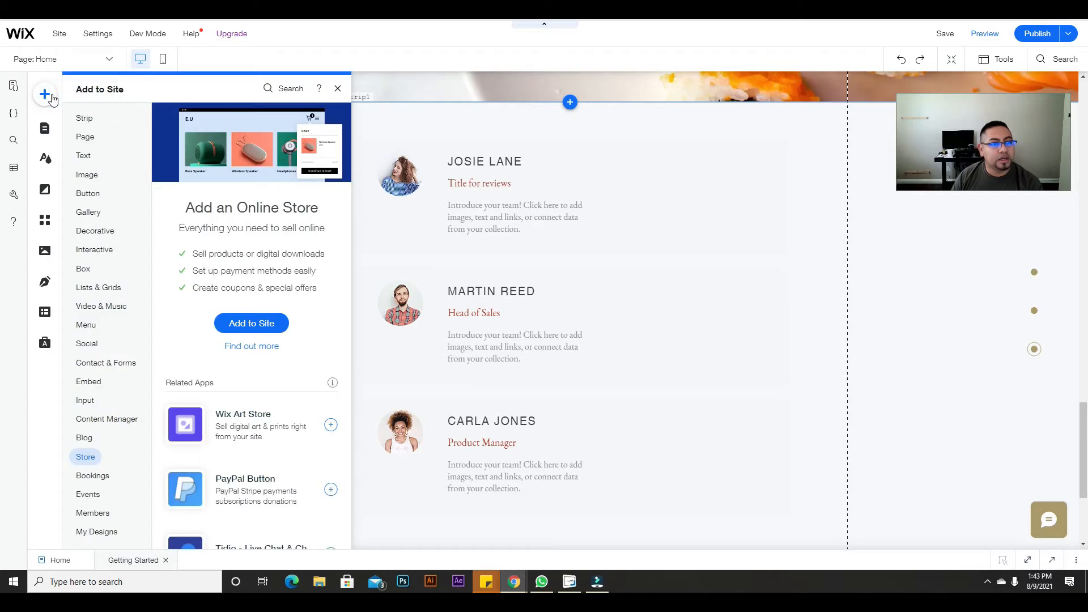
left_click(85, 400)
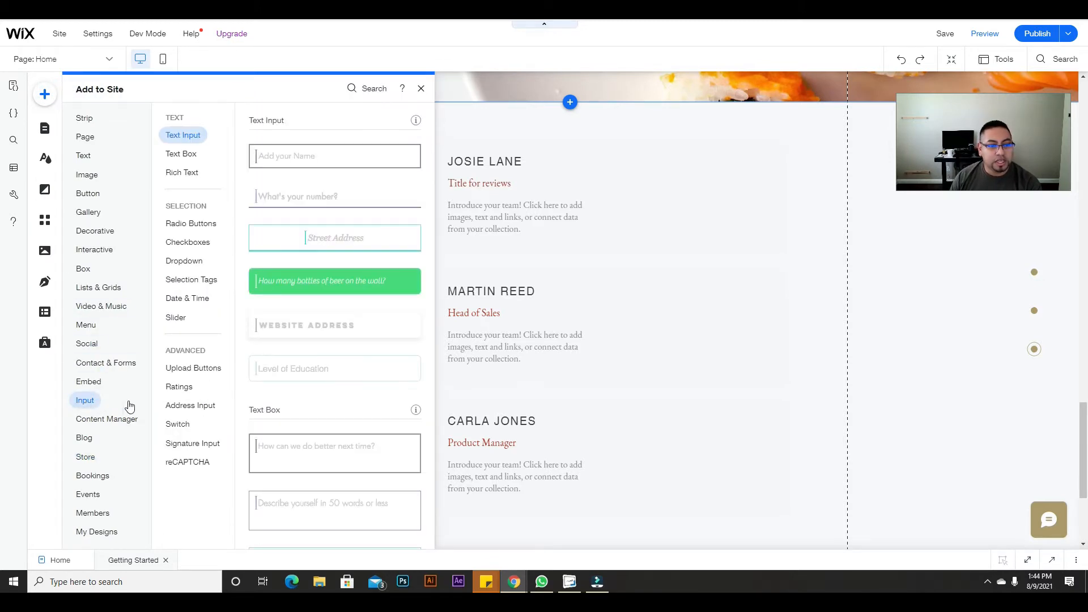
left_click(178, 388)
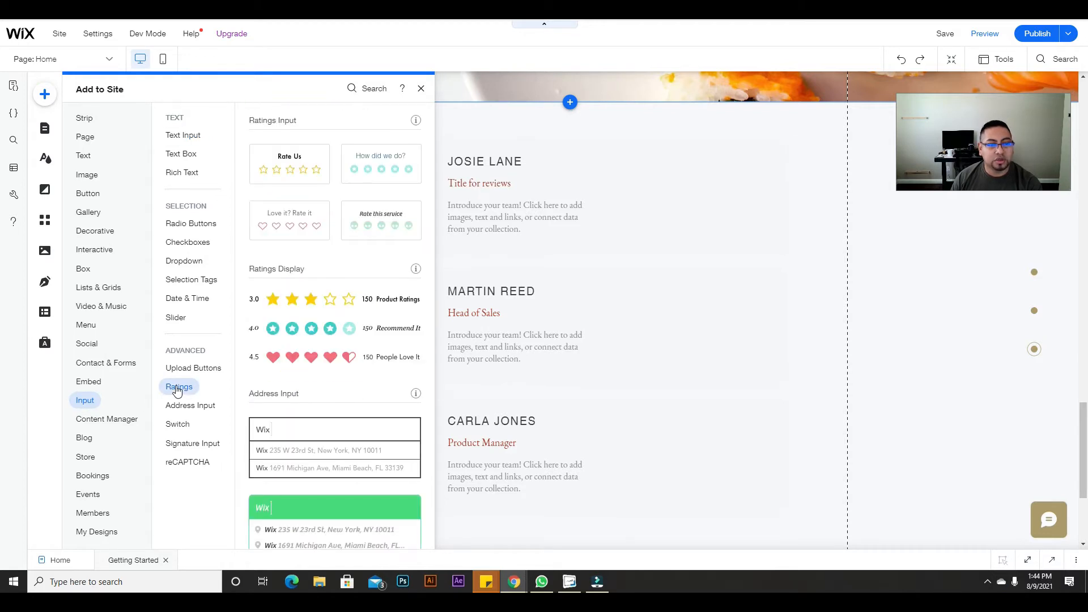
scroll(295, 387, "up", 1)
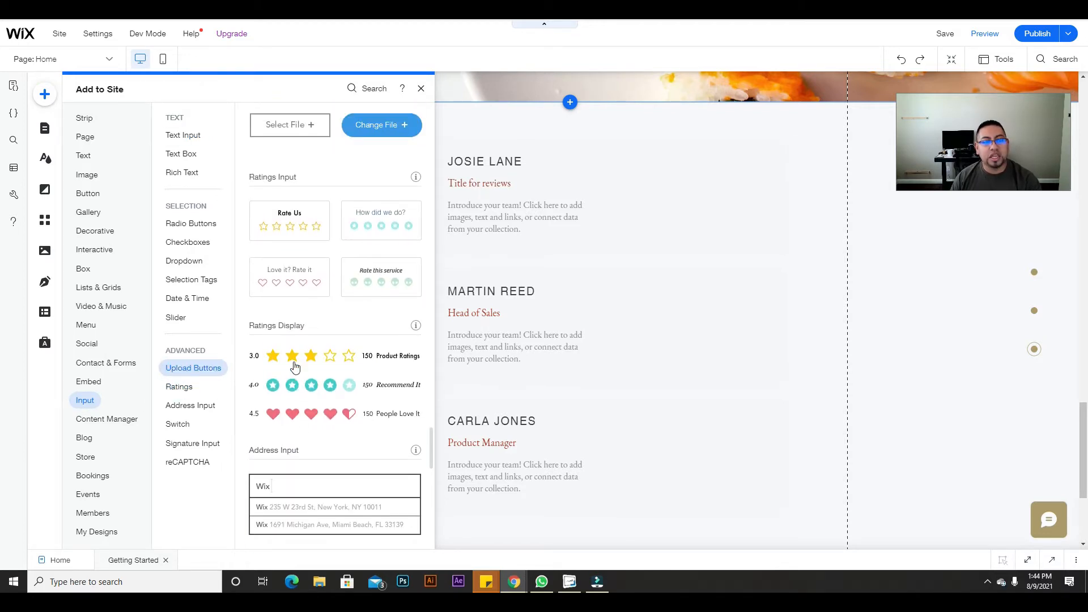
scroll(300, 351, "up", 1)
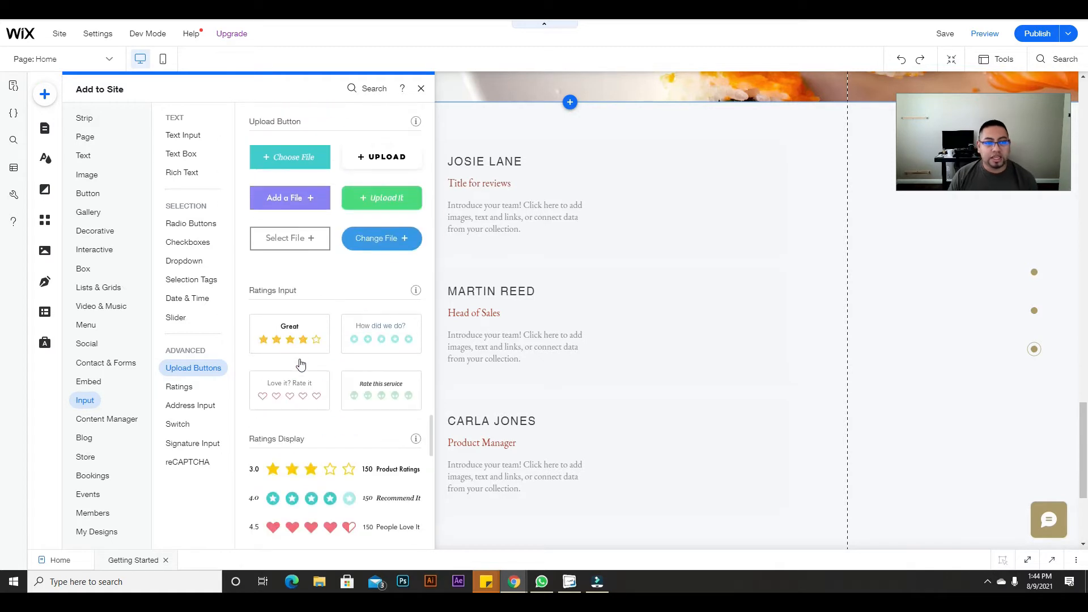
scroll(320, 472, "down", 1)
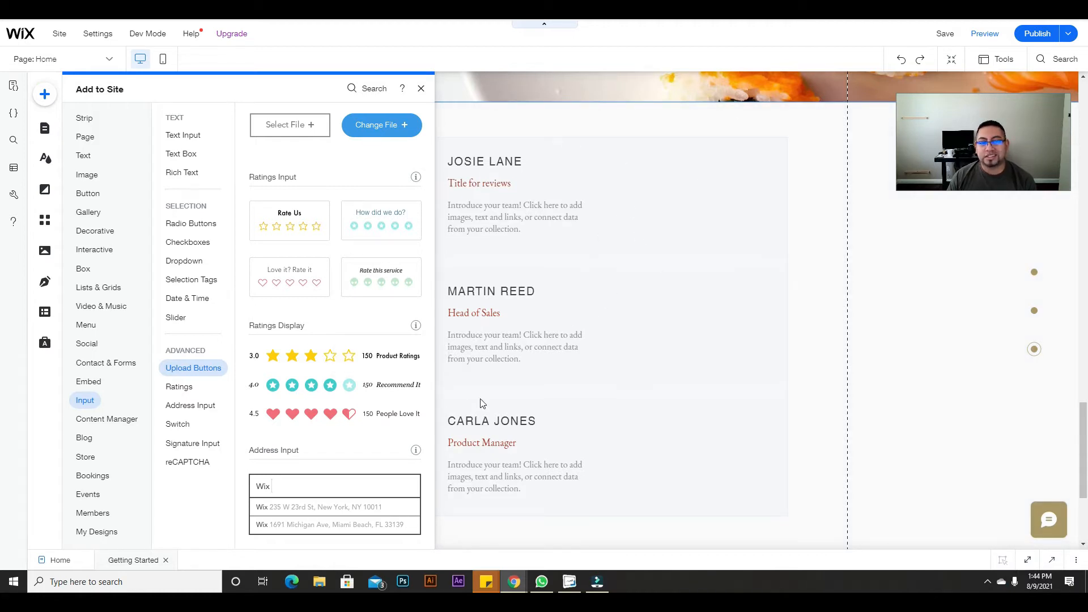
Step: Place a Ratings Display in the first repeater item and relabel its text 'Service rating'
left_click_drag(332, 360, 680, 164)
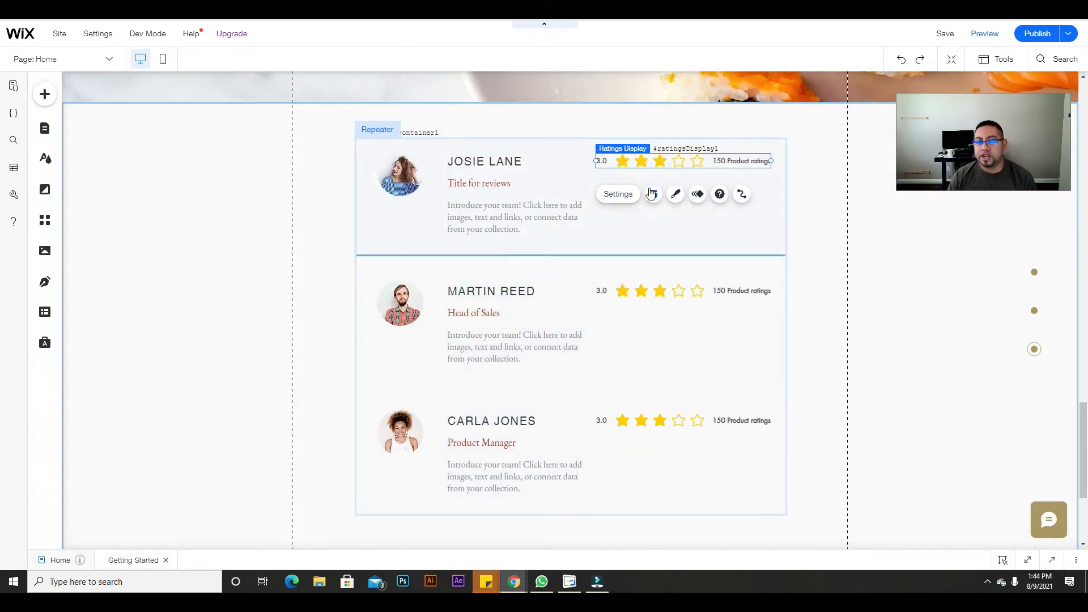
left_click(632, 200)
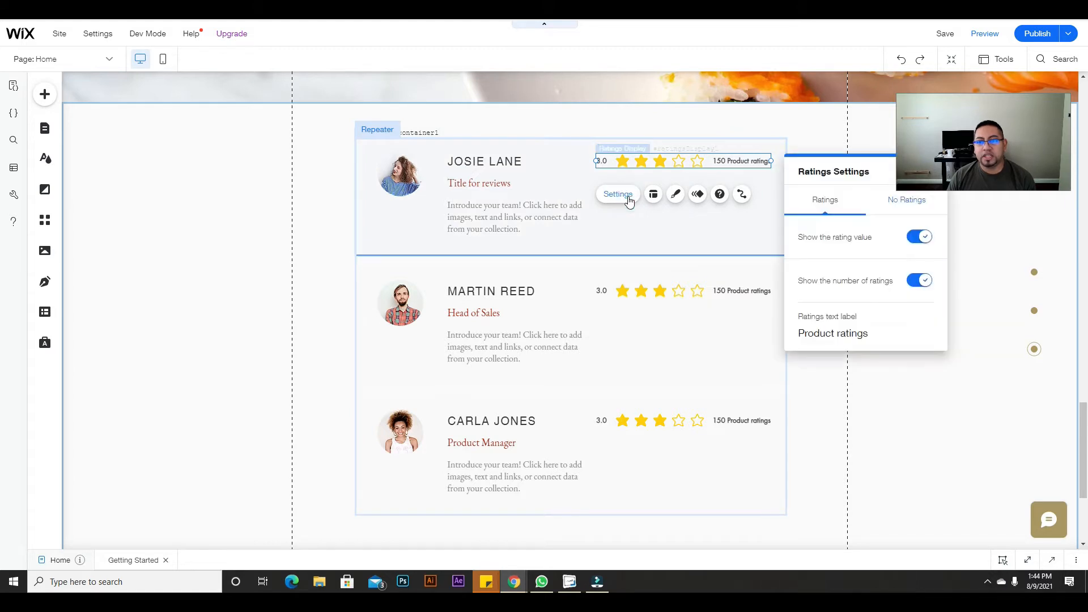
left_click_drag(829, 170, 497, 217)
left_click(501, 376)
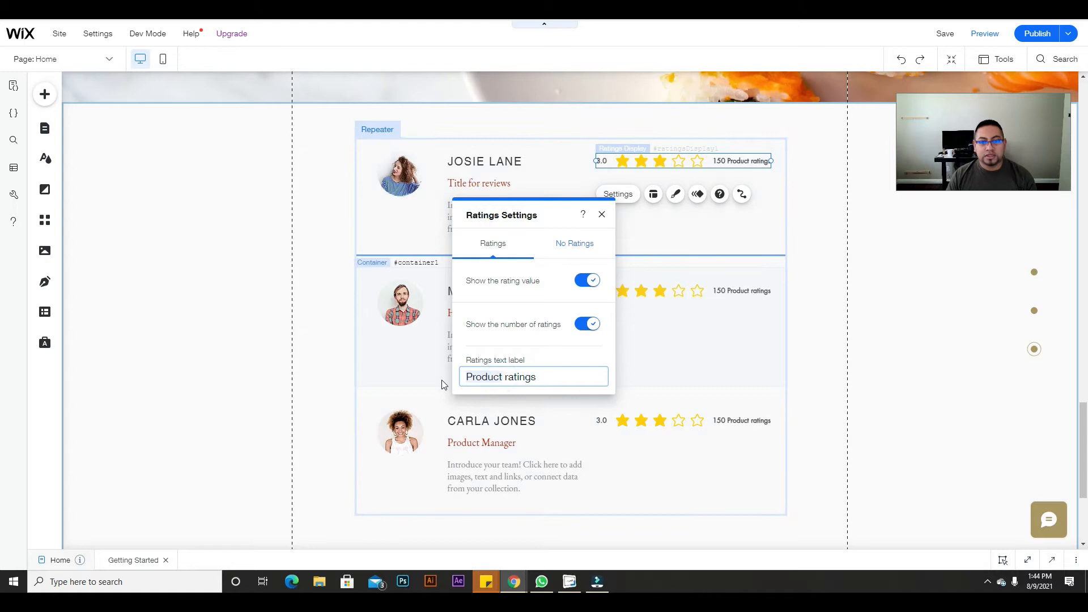
key("ctrl+BackSpace")
type("Service")
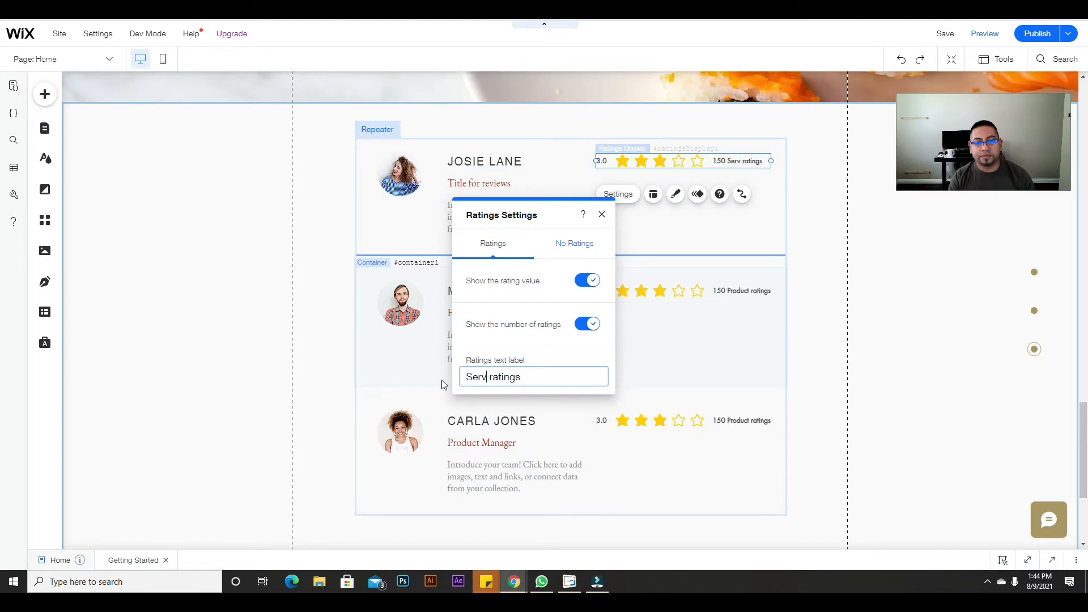
left_click(541, 380)
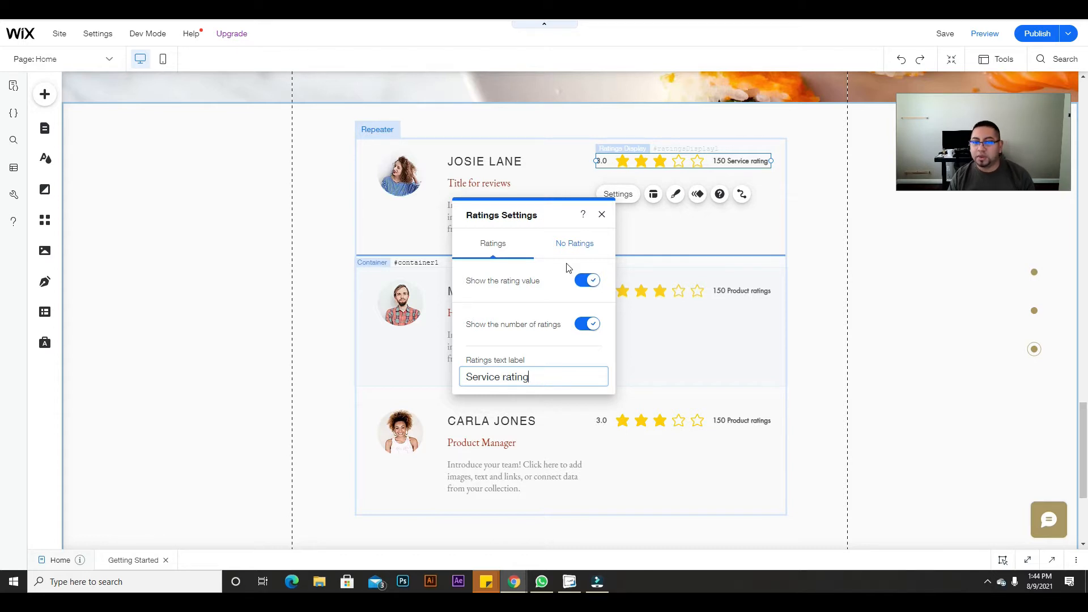
left_click(602, 214)
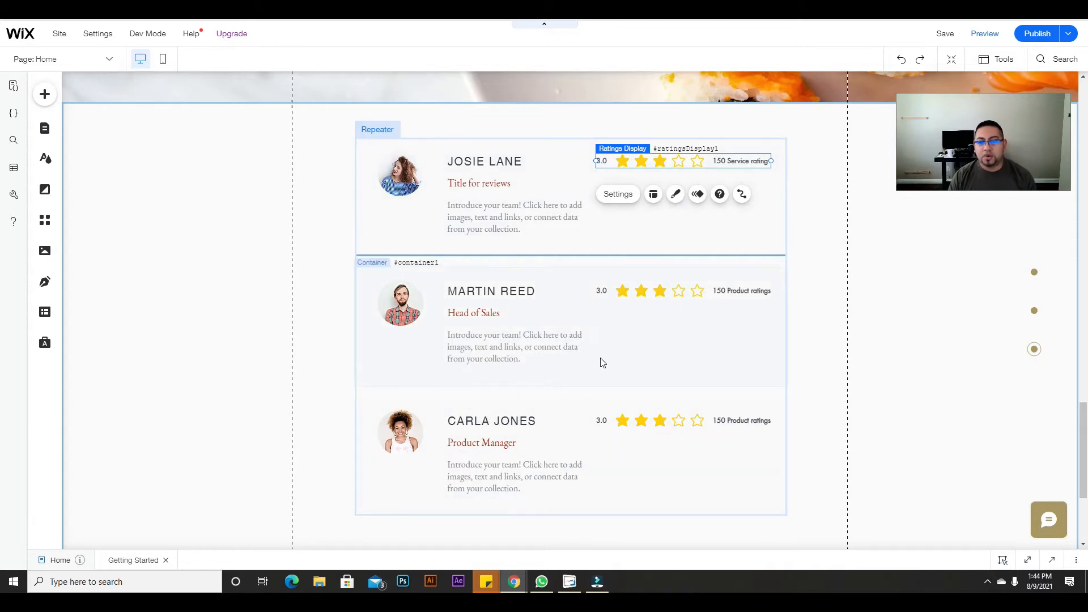
Step: Drag the review repeater about 105 px lower within its strip
scroll(567, 272, "up", 2)
scroll(607, 449, "down", 4)
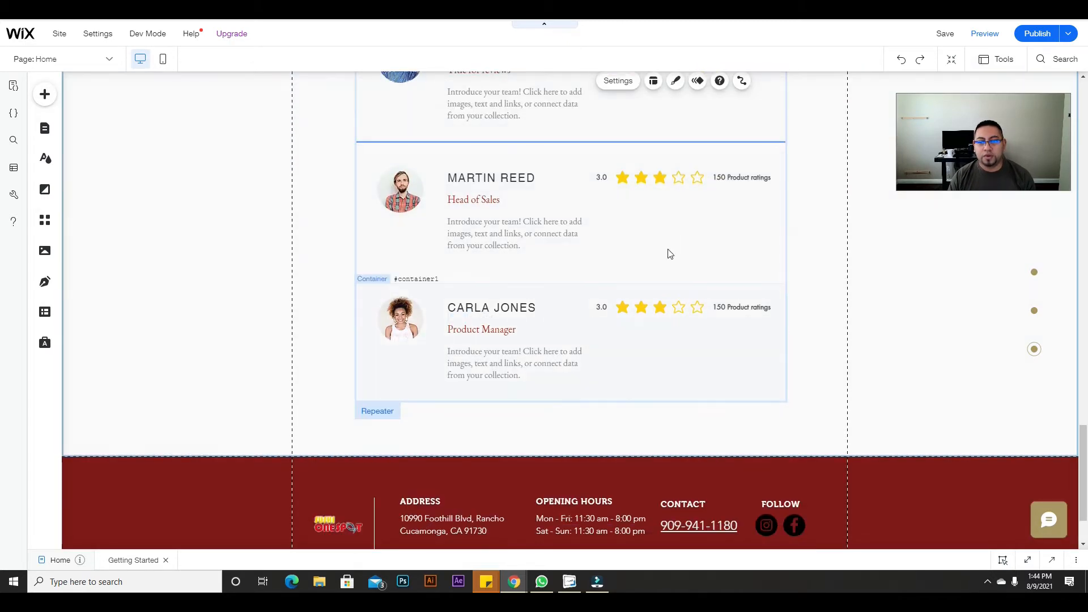
scroll(808, 343, "up", 5)
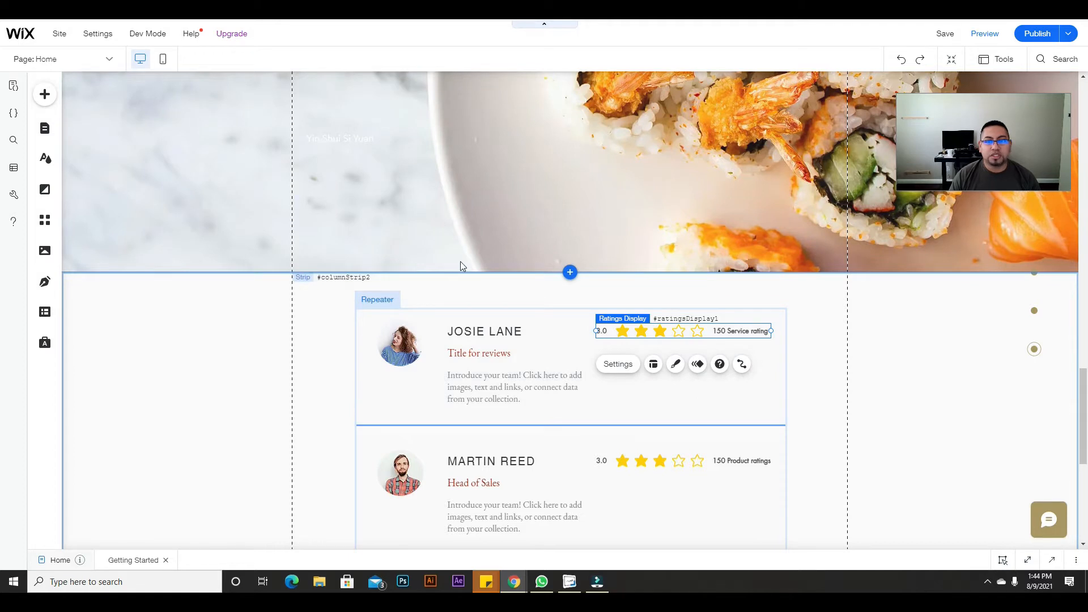
scroll(531, 340, "down", 4)
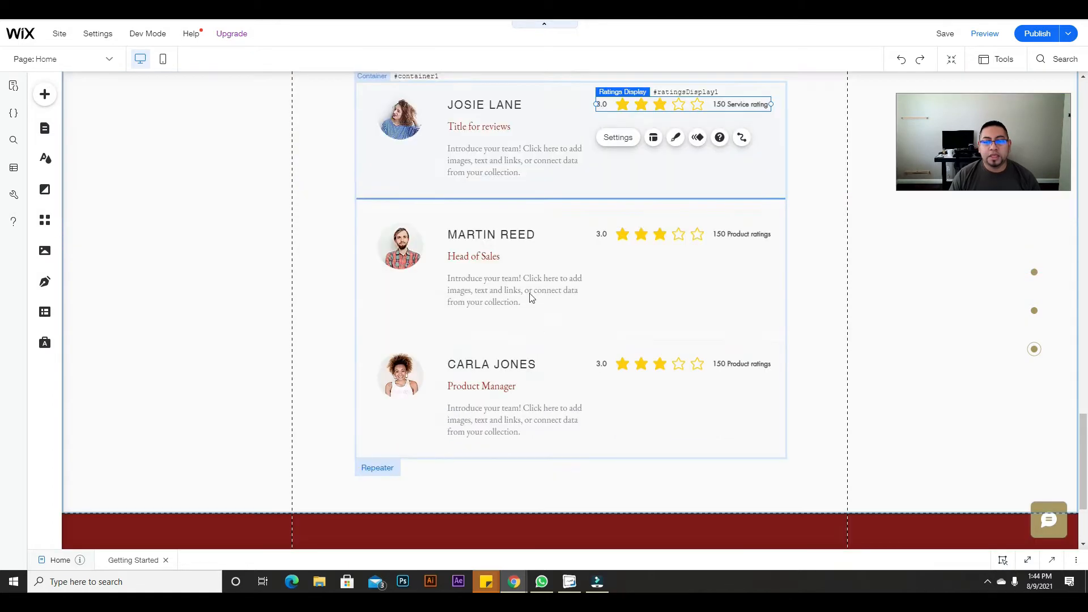
scroll(603, 180, "up", 1)
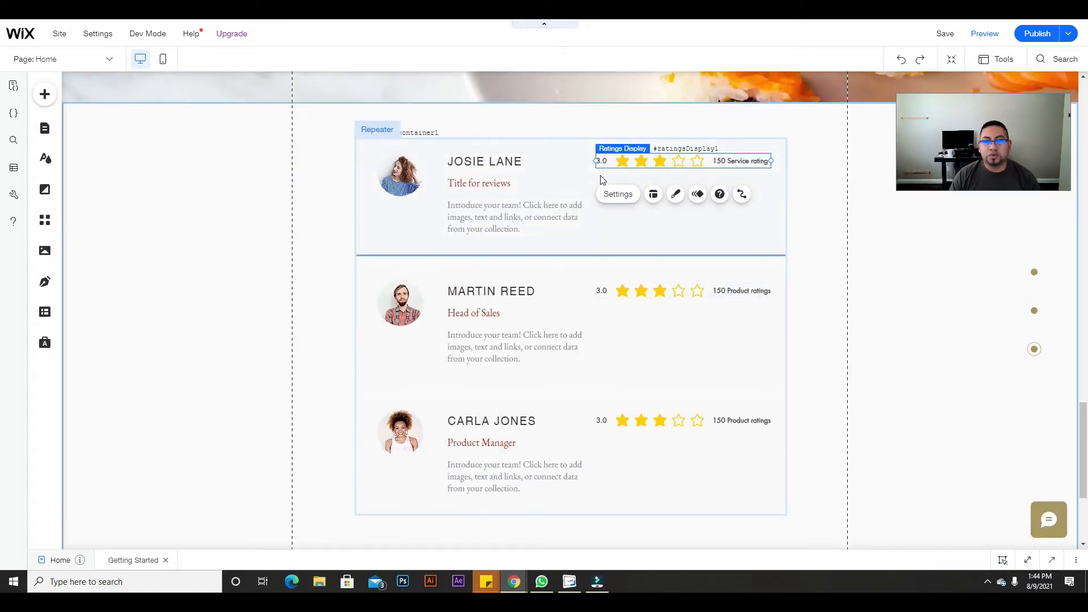
left_click(553, 140)
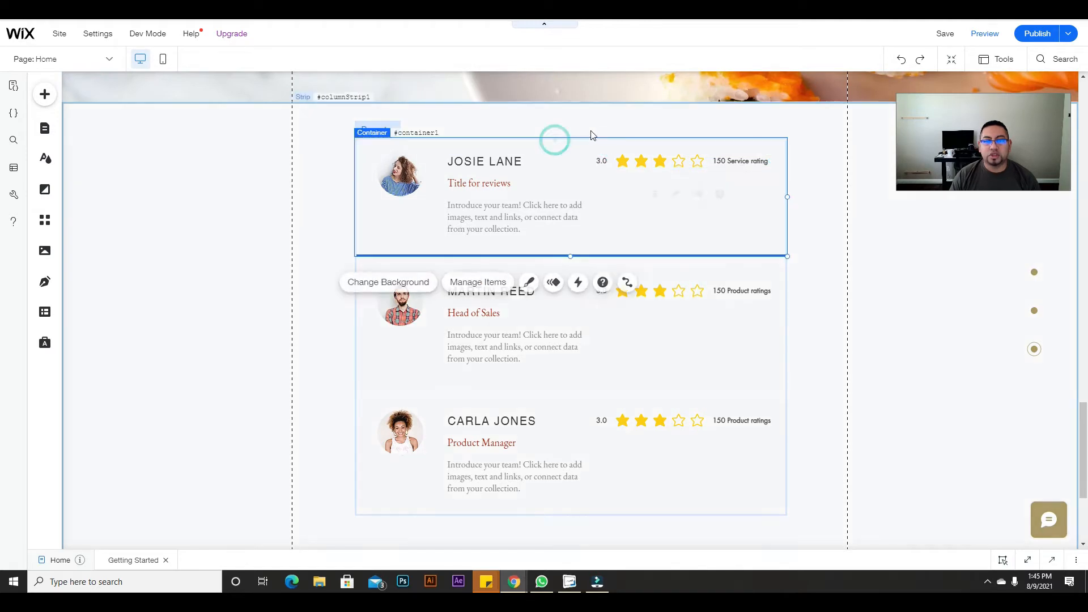
left_click(638, 136)
left_click(637, 136)
left_click(622, 136)
left_click_drag(622, 136, 618, 197)
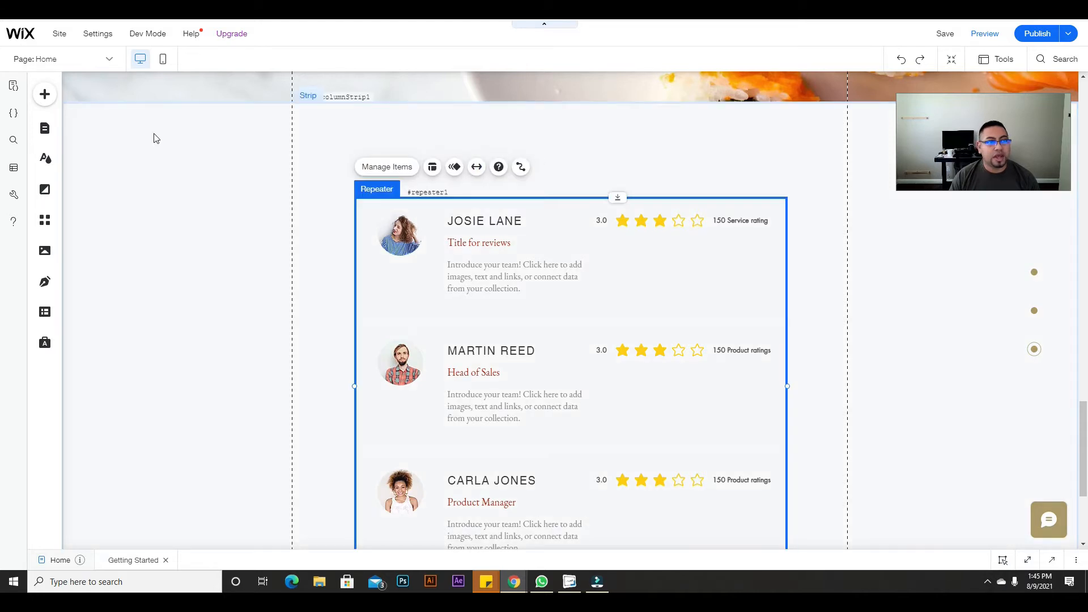
Step: Drop an all-caps title into the reviews strip and retype it as TESTIMONIALS
left_click(44, 94)
left_click(76, 161)
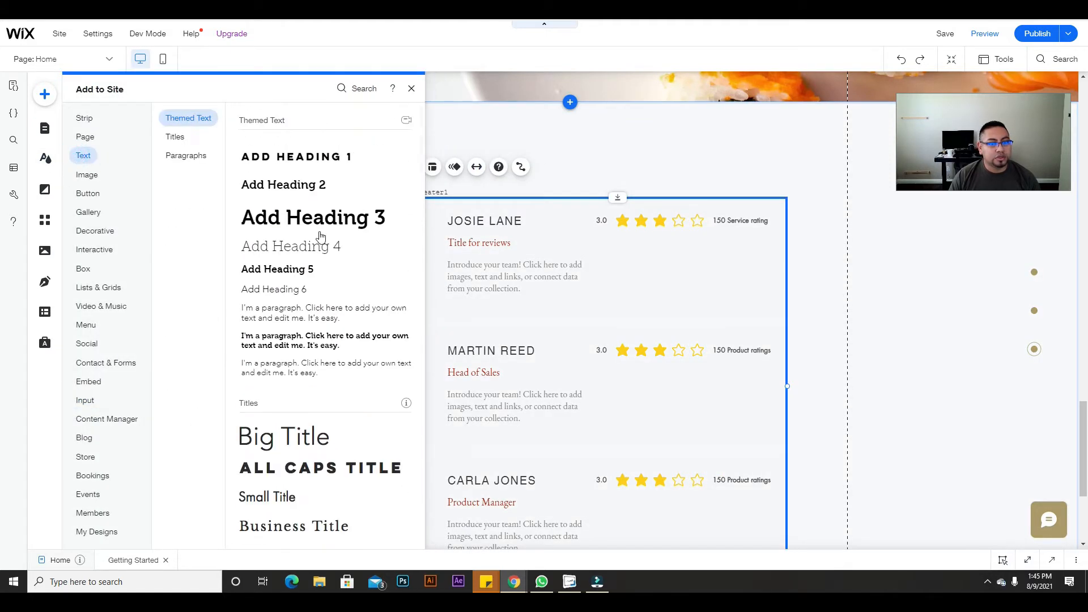
scroll(340, 340, "down", 1)
left_click_drag(349, 412, 578, 132)
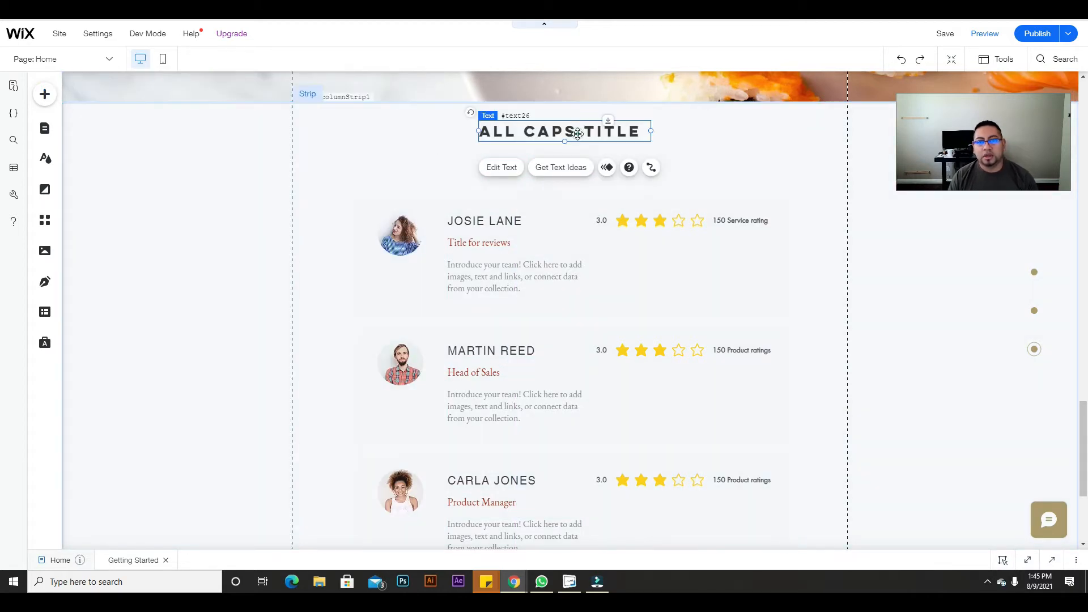
double_click(578, 131)
type("TESTIMONIA")
key("BackSpace")
type("IALS")
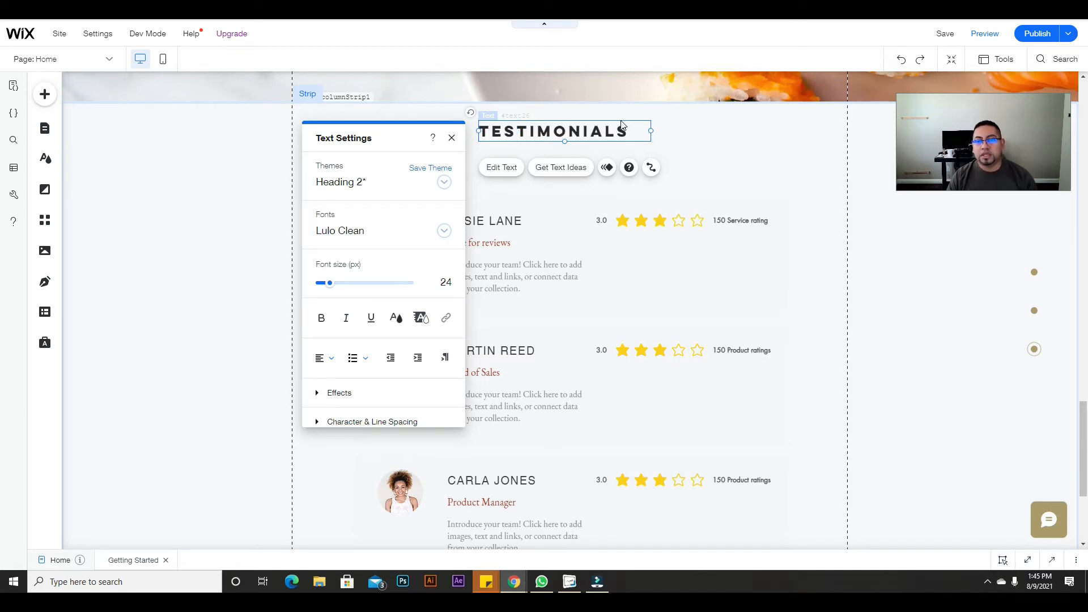
Step: Center-align the TESTIMONIALS heading and move it to the middle of the strip
left_click(326, 358)
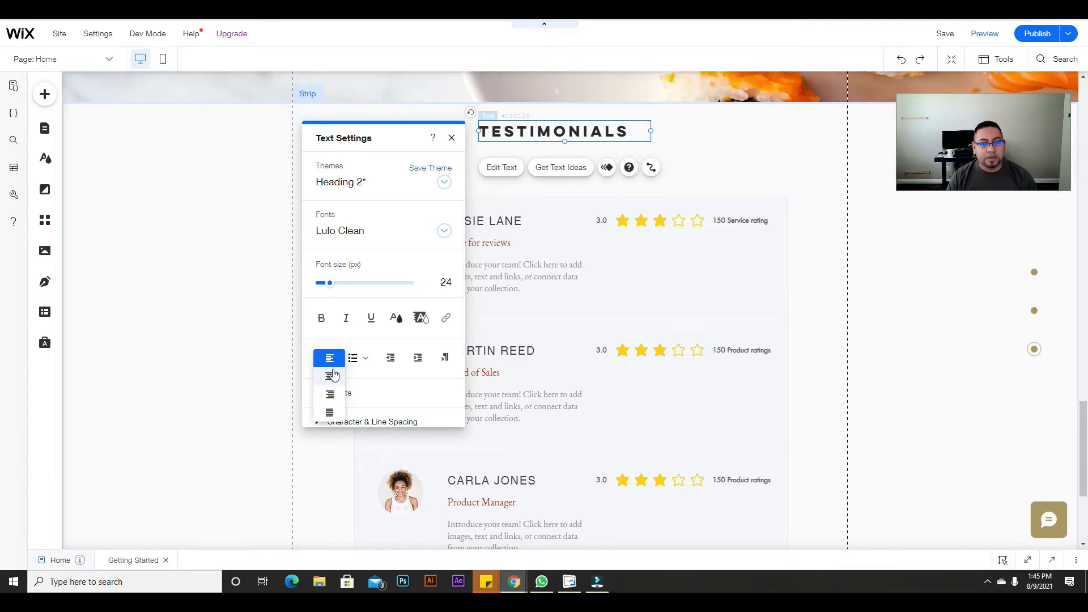
left_click(331, 374)
left_click(687, 121)
mouse_move(571, 128)
left_mouse_down()
mouse_move(603, 134)
mouse_move(577, 137)
left_mouse_up()
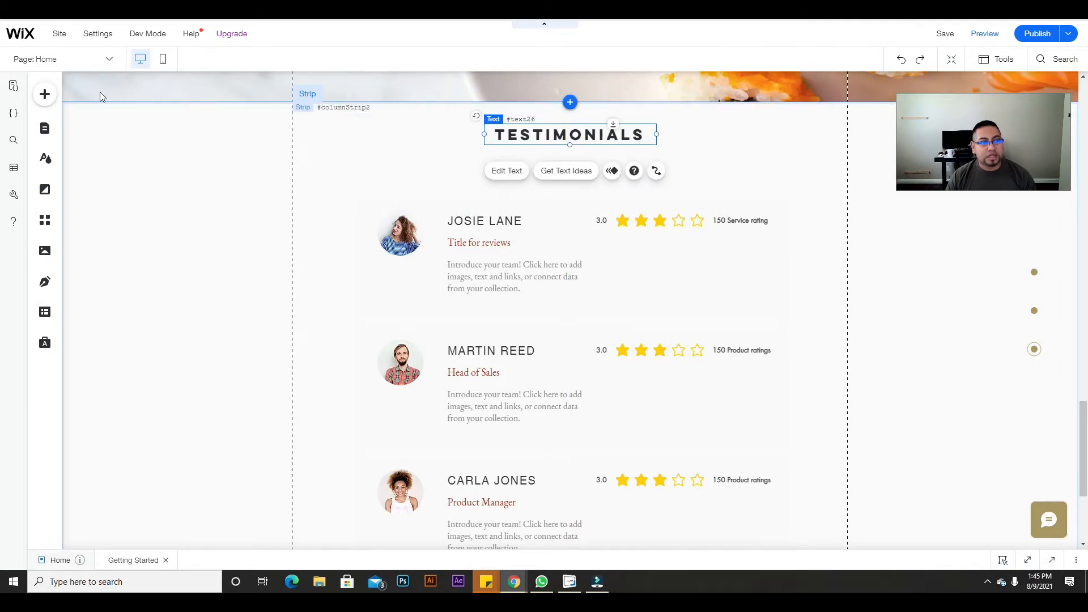
Step: Add a heading below TESTIMONIALS reading 'write your testimonial', with centre alignment
left_click(45, 94)
mouse_move(84, 168)
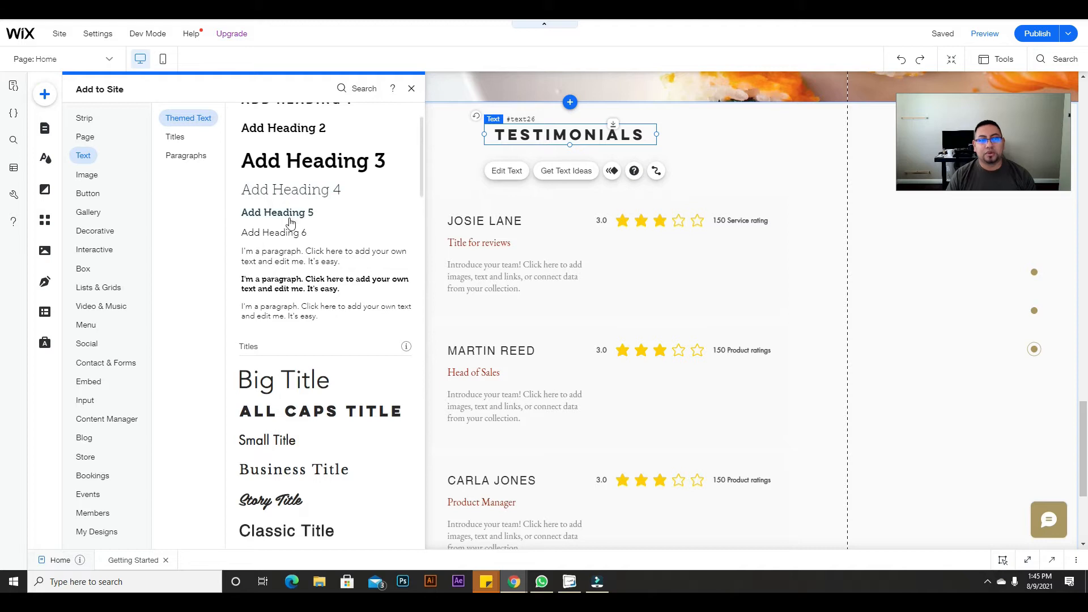
left_click_drag(284, 214, 558, 158)
double_click(555, 157)
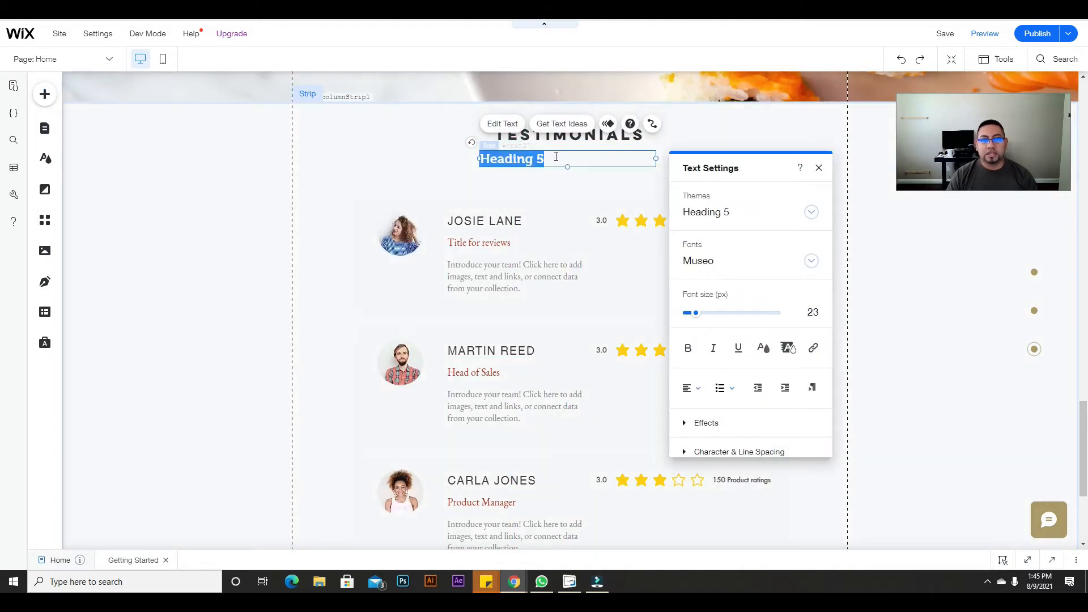
type("W")
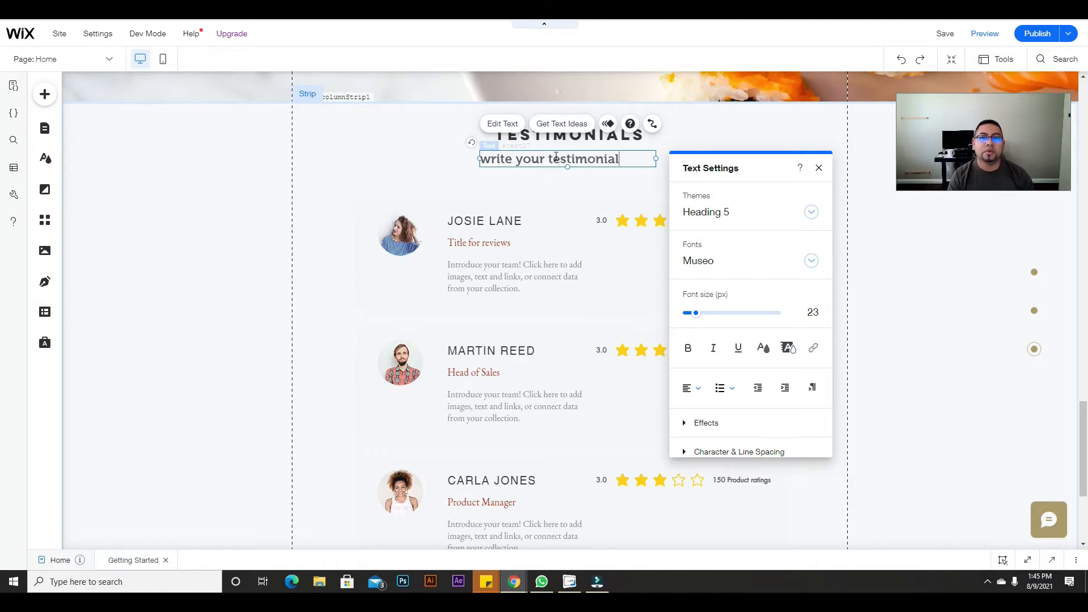
left_click(691, 388)
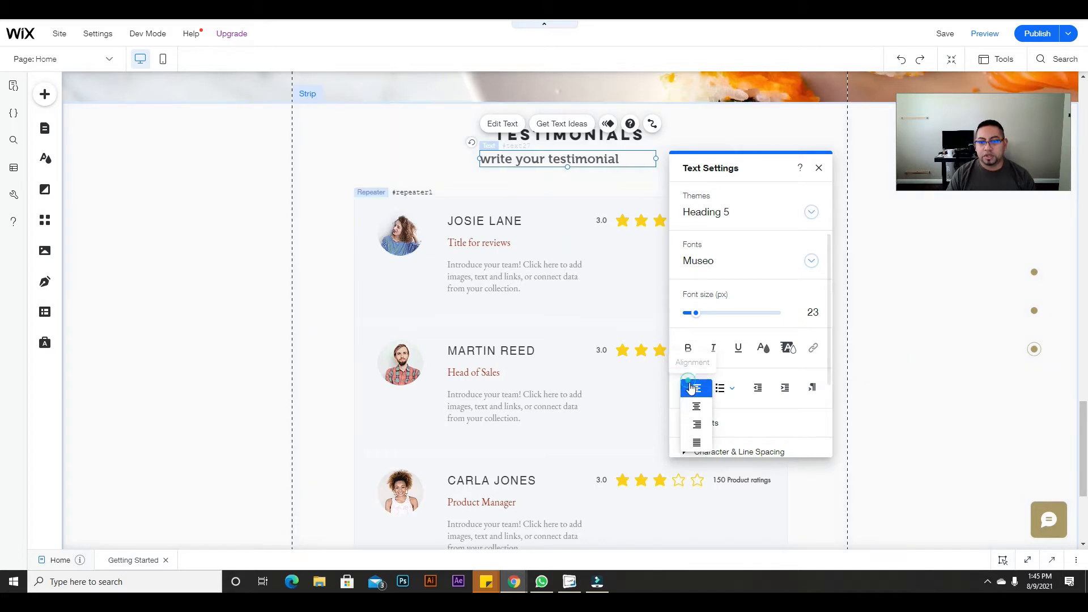
left_click(696, 405)
left_click(594, 190)
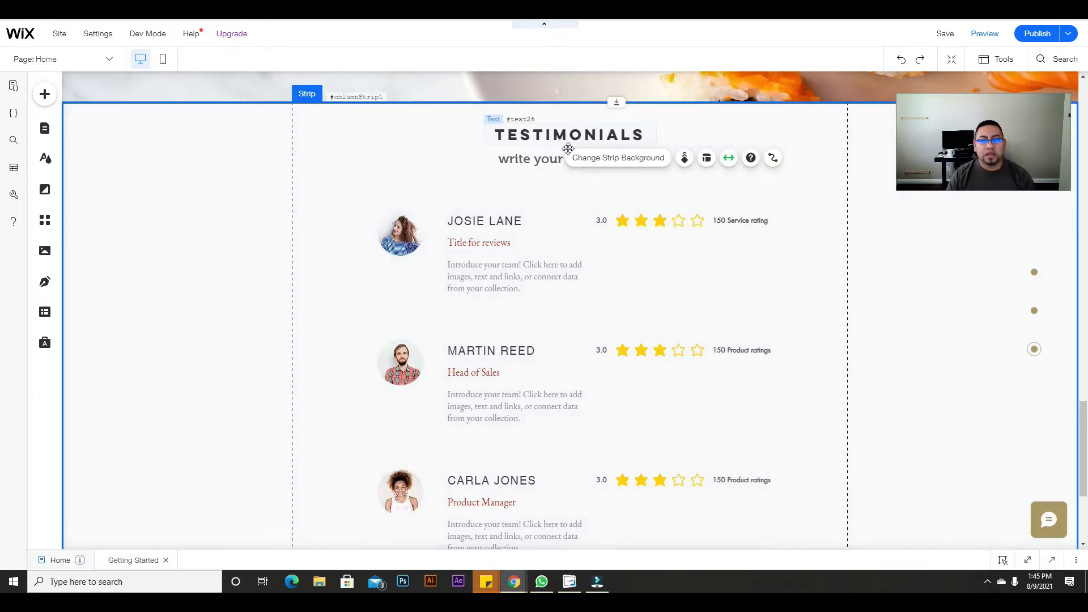
Step: Nudge the 'write your testimonial' subheading into place under the TESTIMONIALS title
mouse_move(557, 160)
left_mouse_down()
mouse_move(564, 152)
mouse_move(562, 163)
left_mouse_up()
left_click(675, 165)
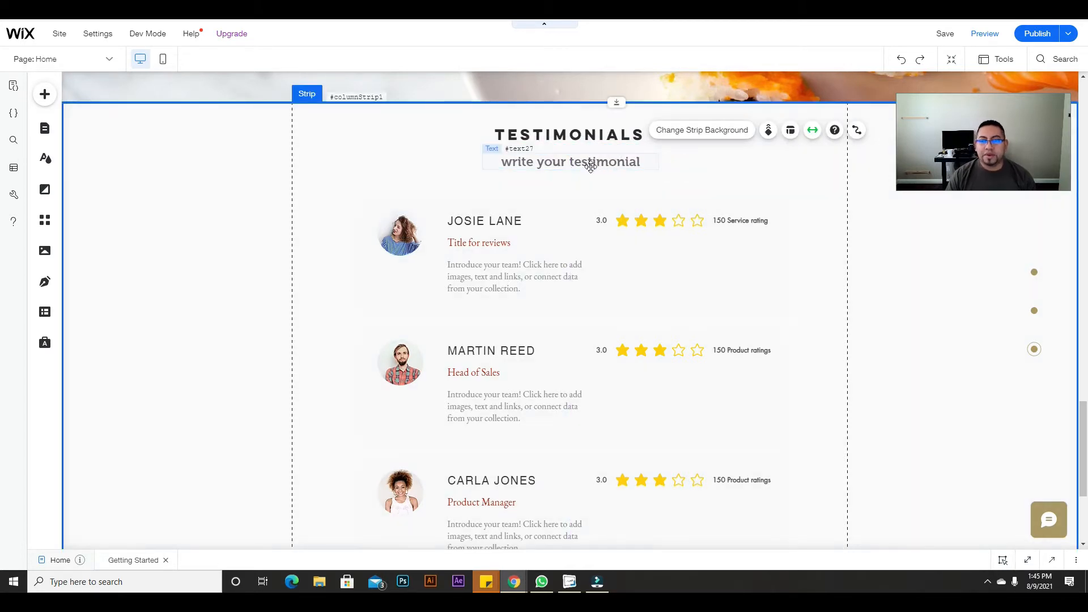
scroll(618, 362, "up", 4)
scroll(555, 363, "down", 7)
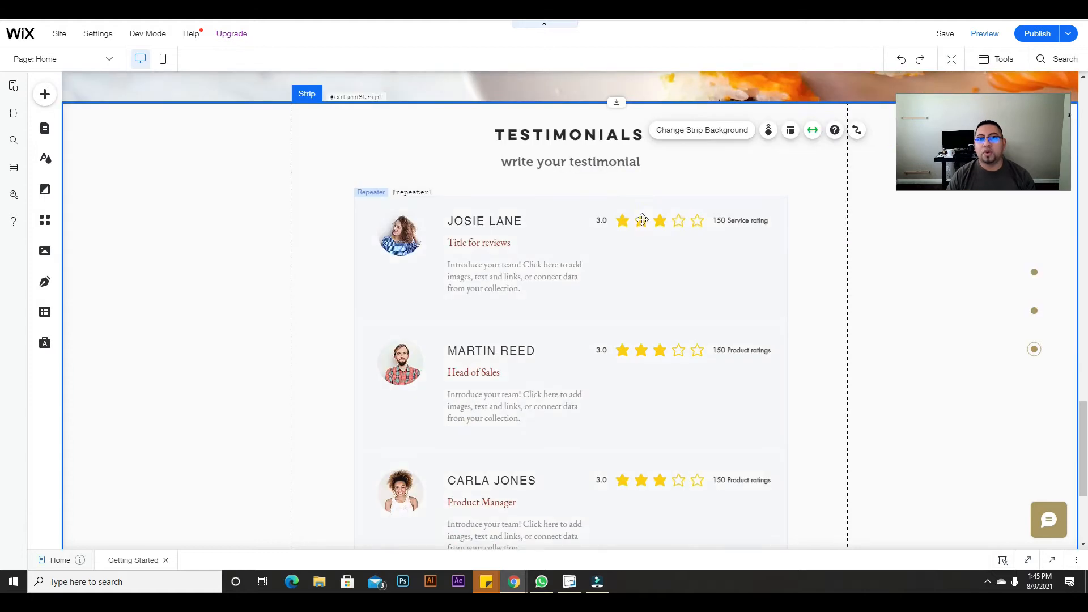
scroll(532, 238, "up", 2)
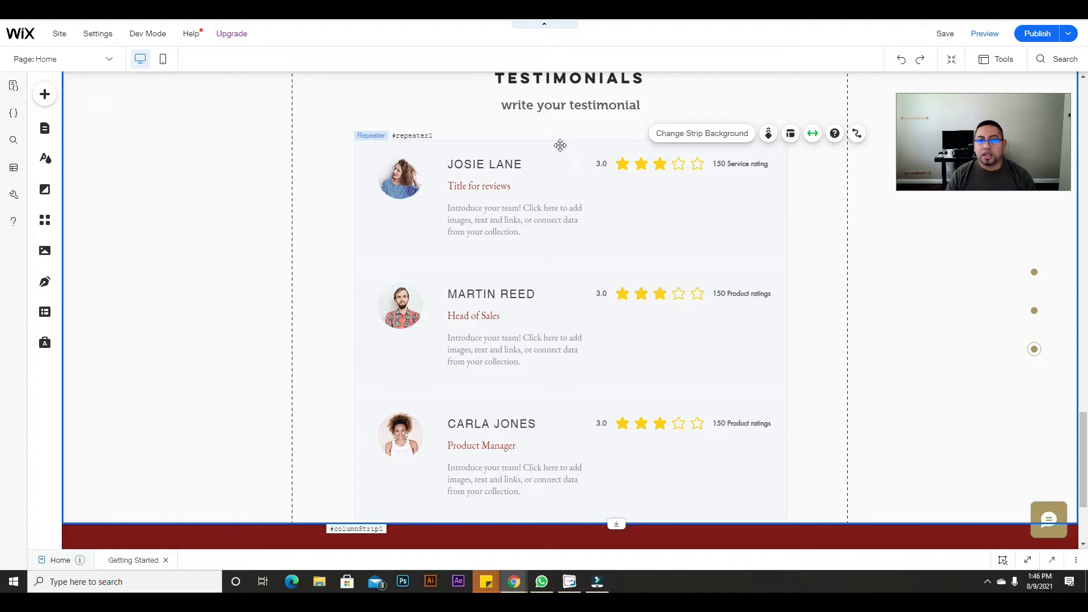
left_click(569, 107)
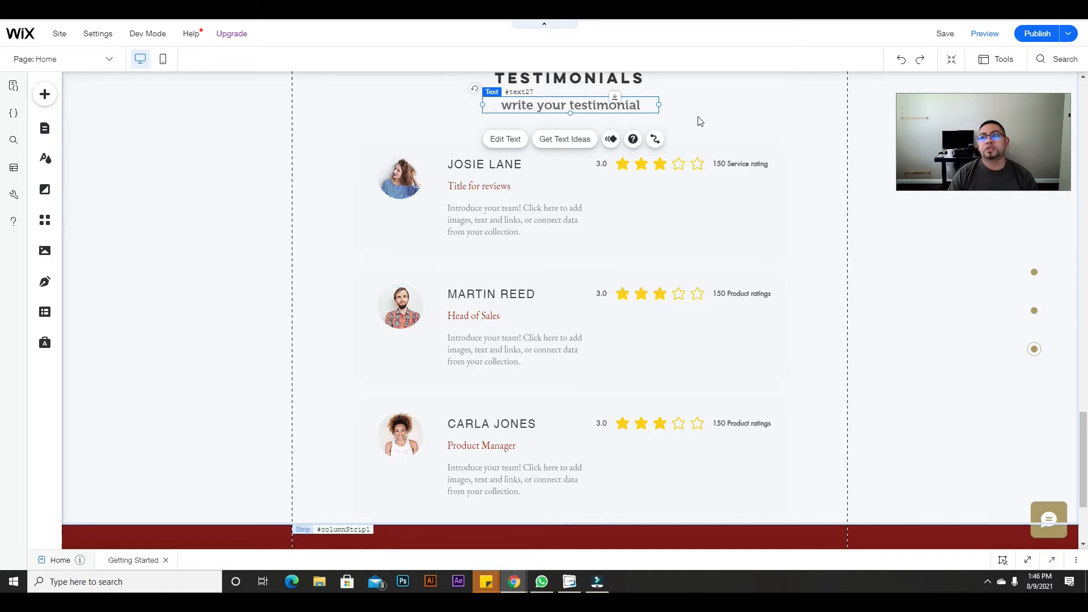
scroll(624, 227, "up", 2)
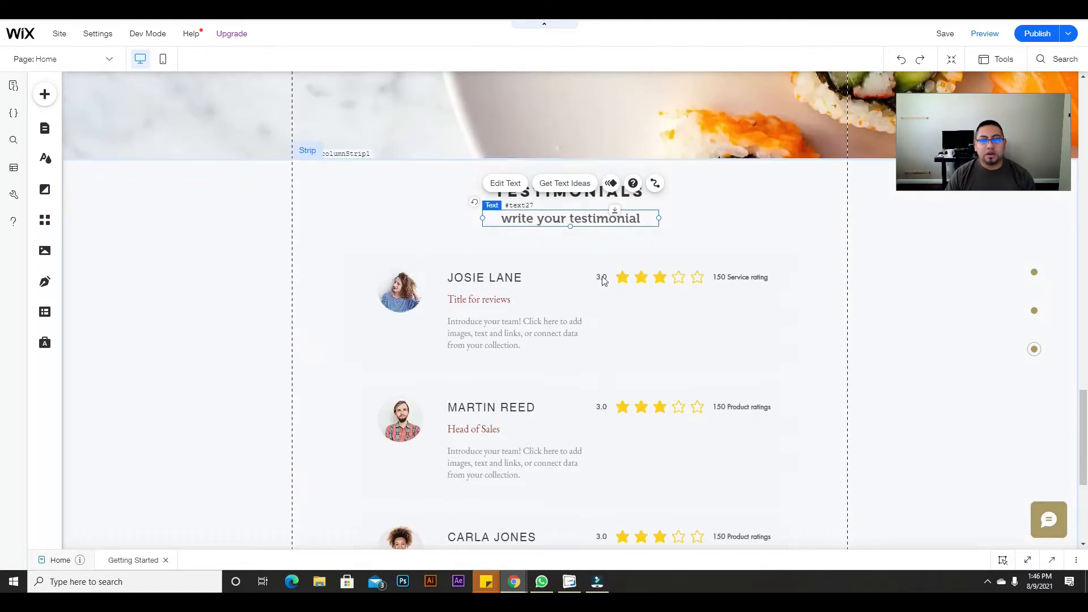
scroll(427, 369, "up", 10)
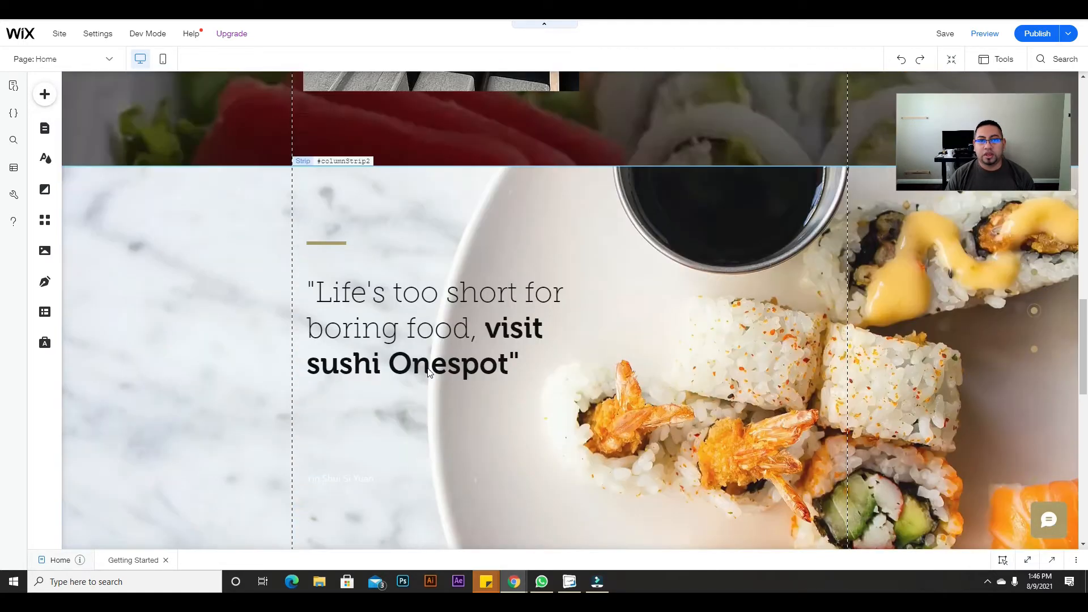
scroll(428, 370, "down", 10)
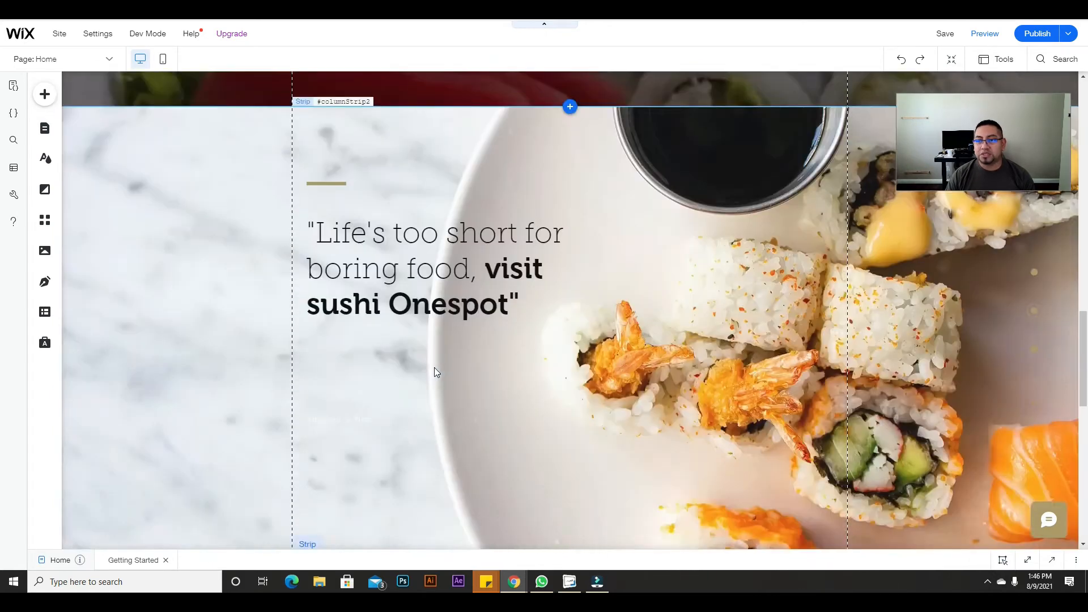
scroll(434, 367, "up", 6)
scroll(442, 369, "up", 8)
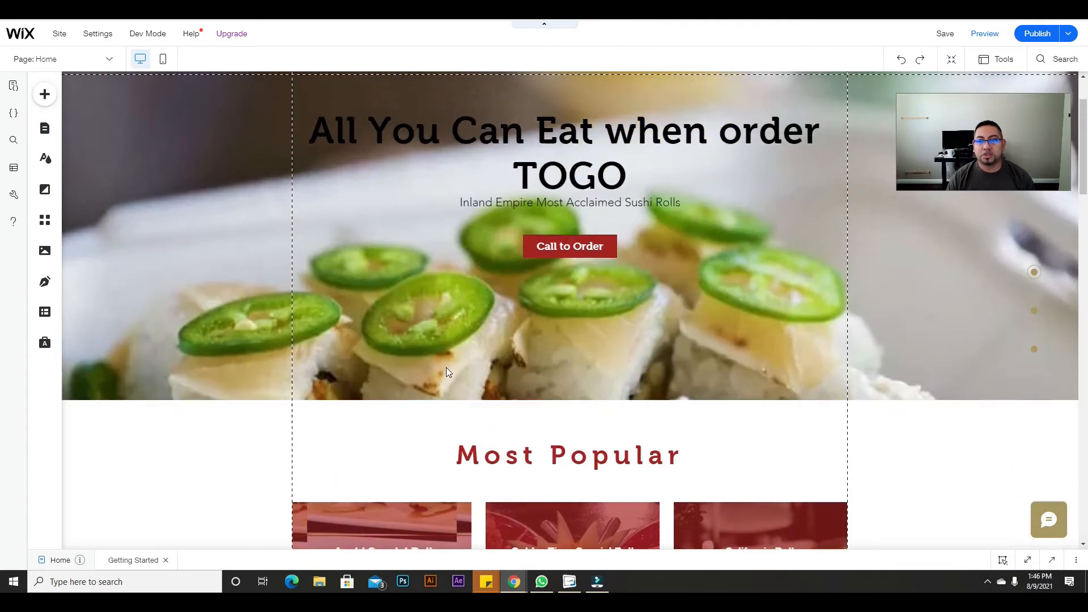
scroll(448, 369, "down", 10)
scroll(476, 406, "down", 10)
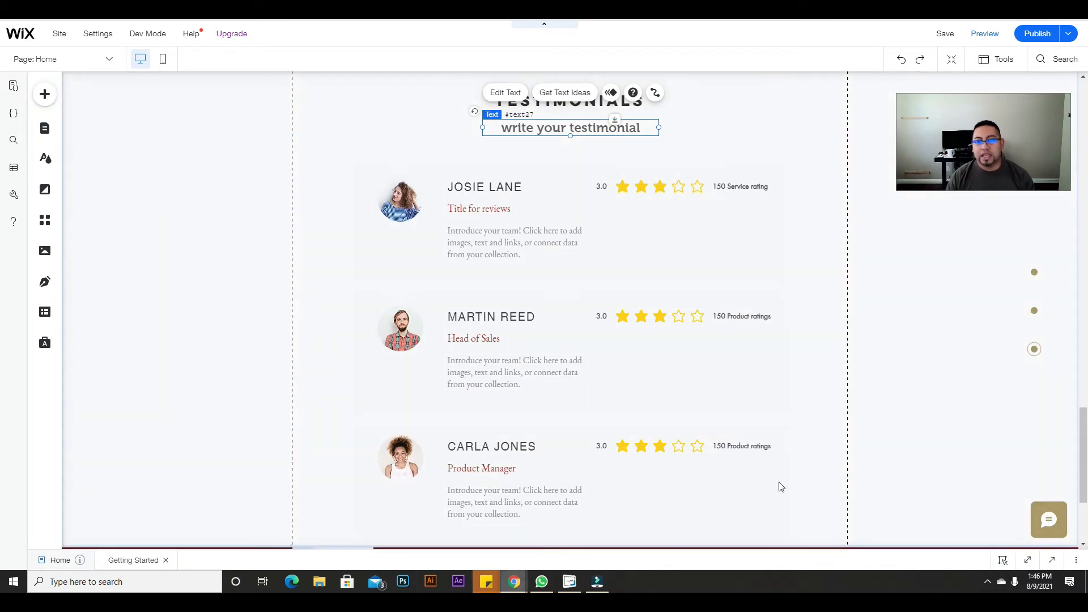
scroll(315, 275, "up", 4)
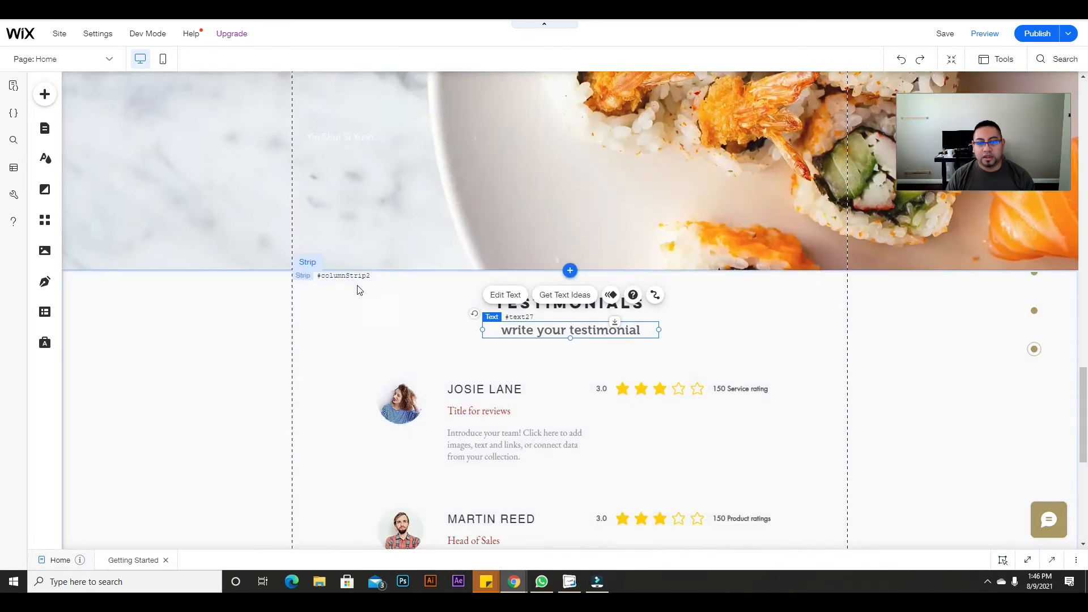
scroll(357, 286, "down", 3)
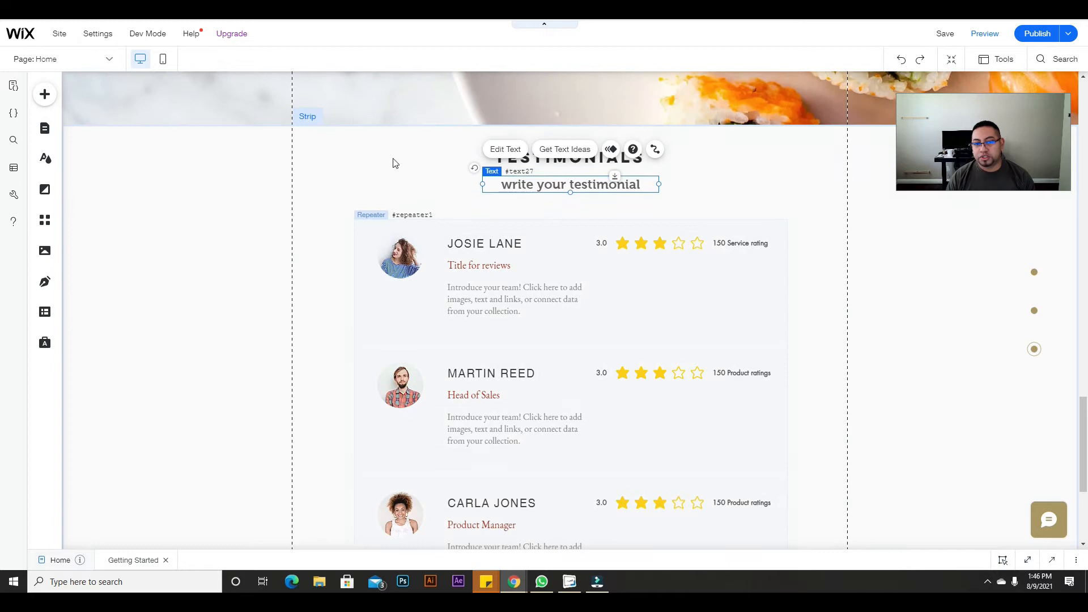
Step: Check the layout of the repeater, heading, subheading and first card's star ratings
left_click(580, 316)
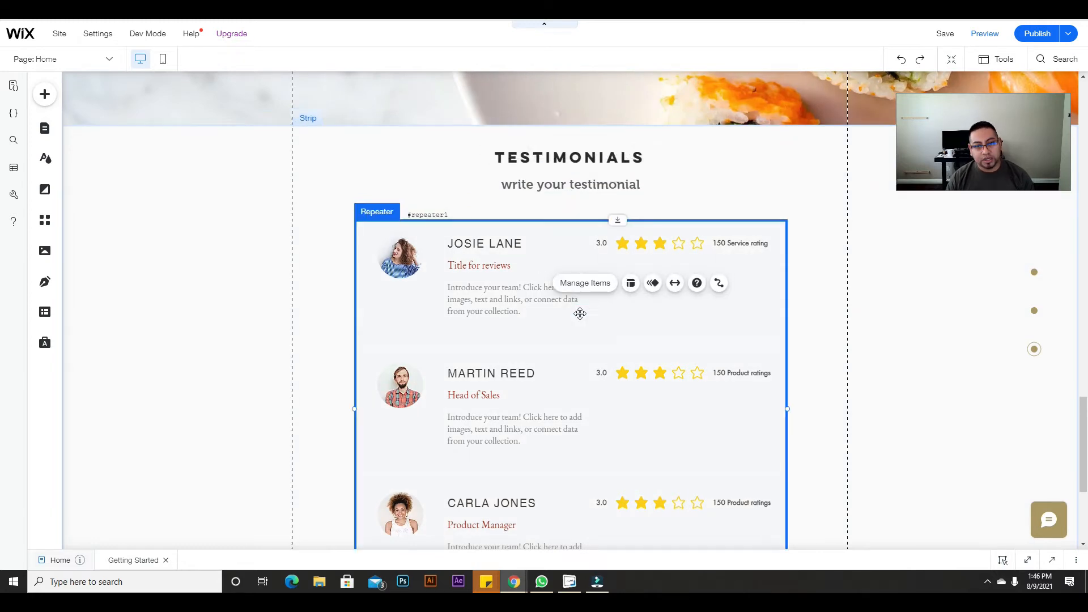
left_click(578, 157)
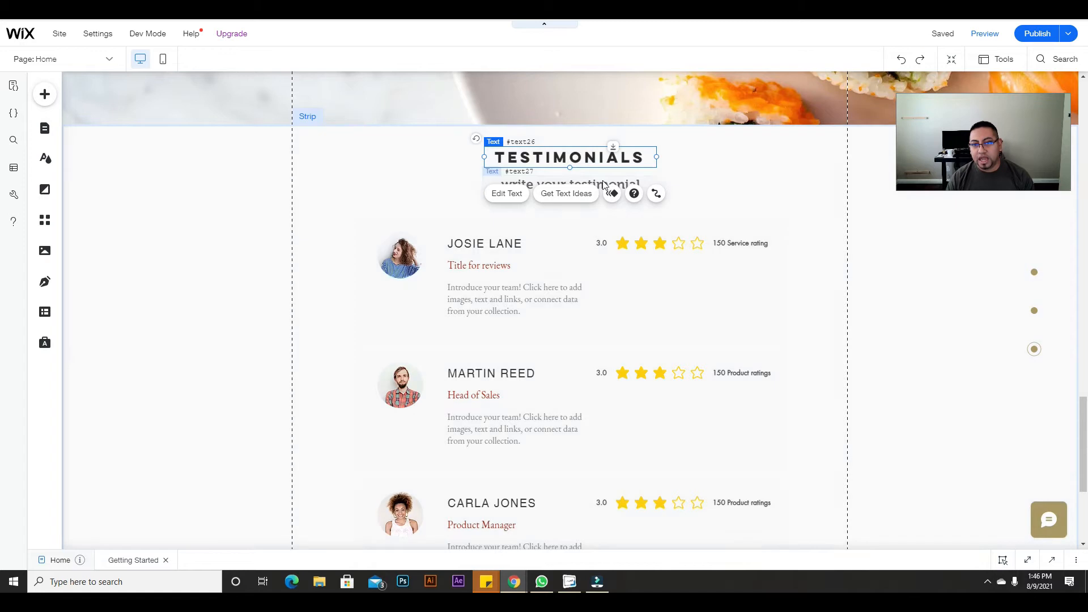
left_click(604, 184)
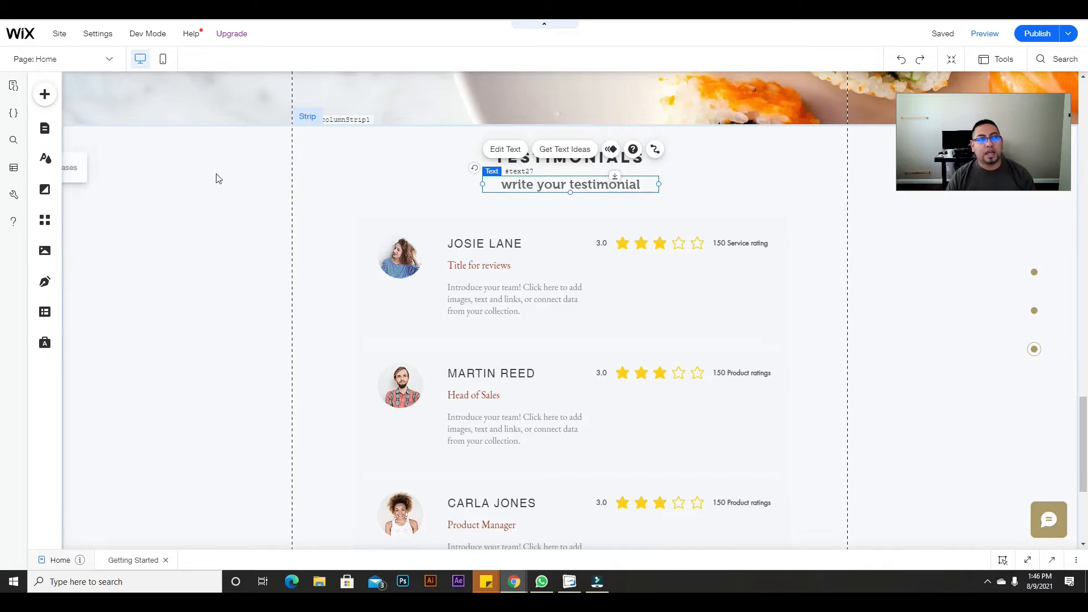
left_click(708, 247)
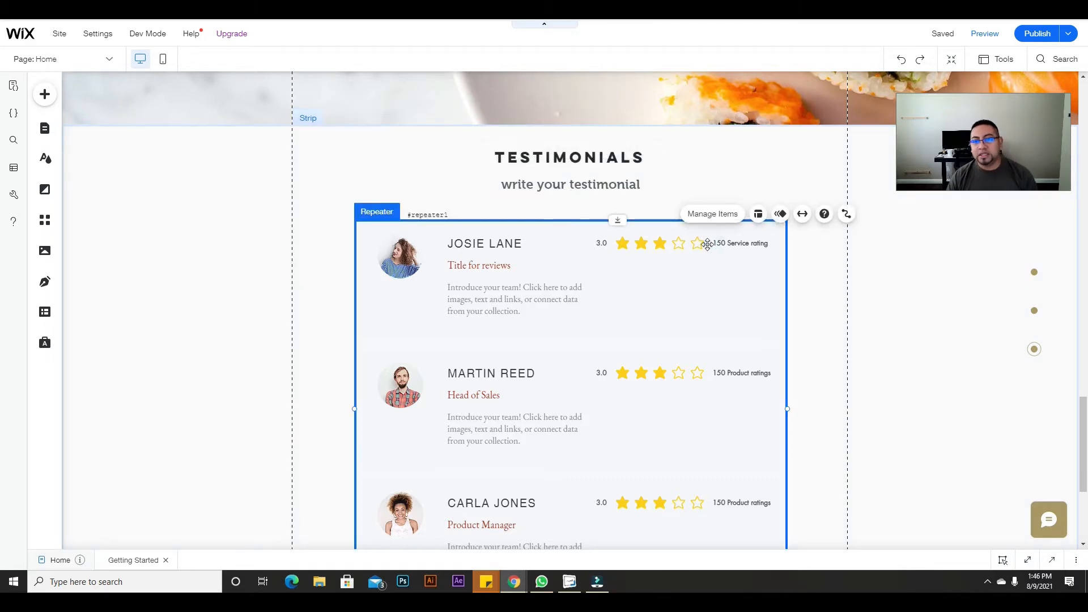
left_click(680, 242)
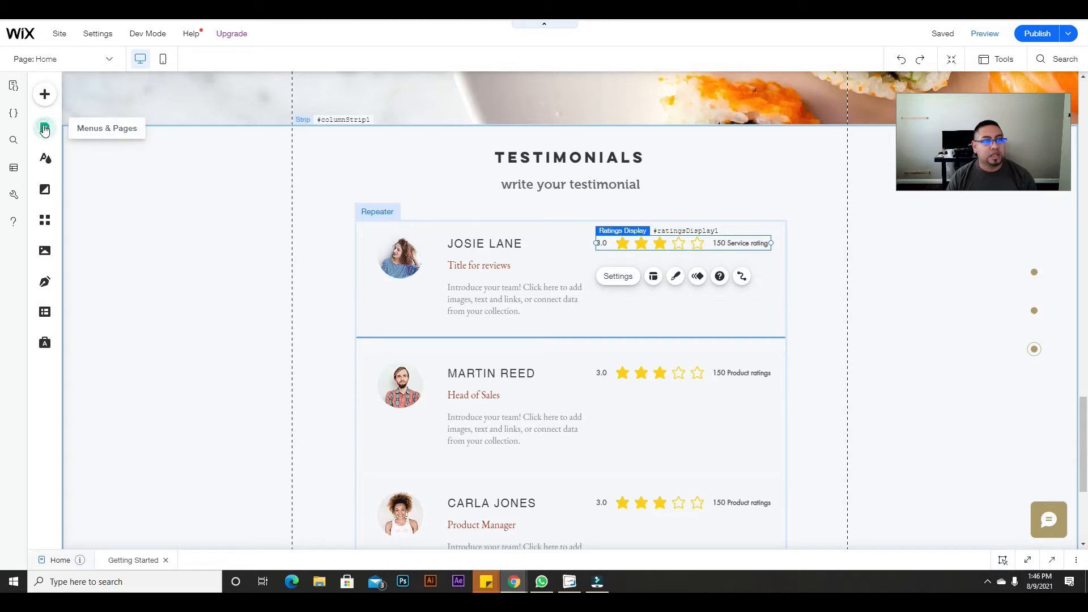
left_click(45, 129)
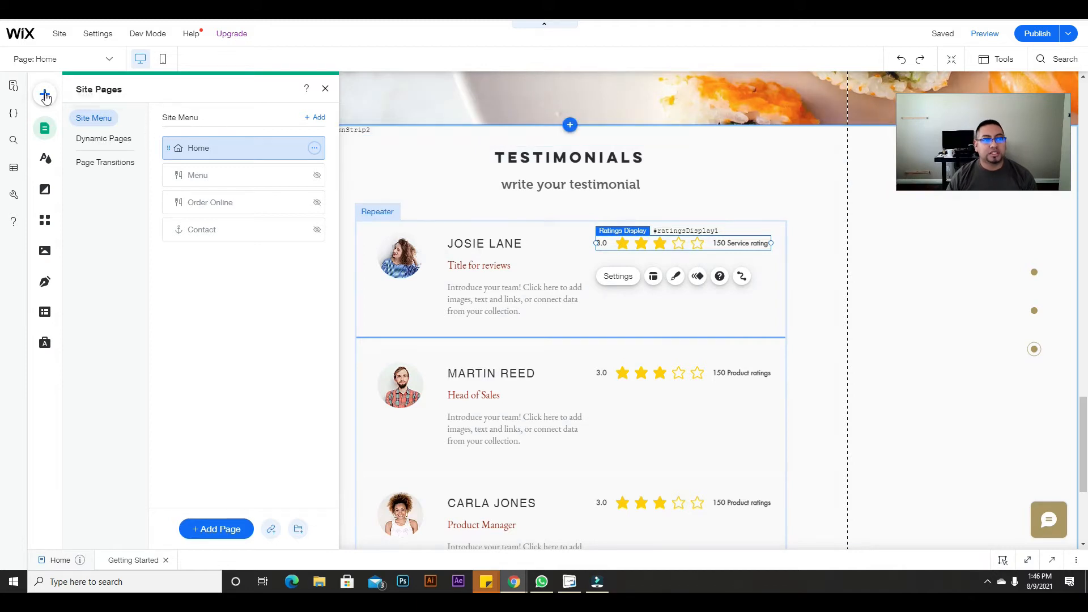
left_click(46, 95)
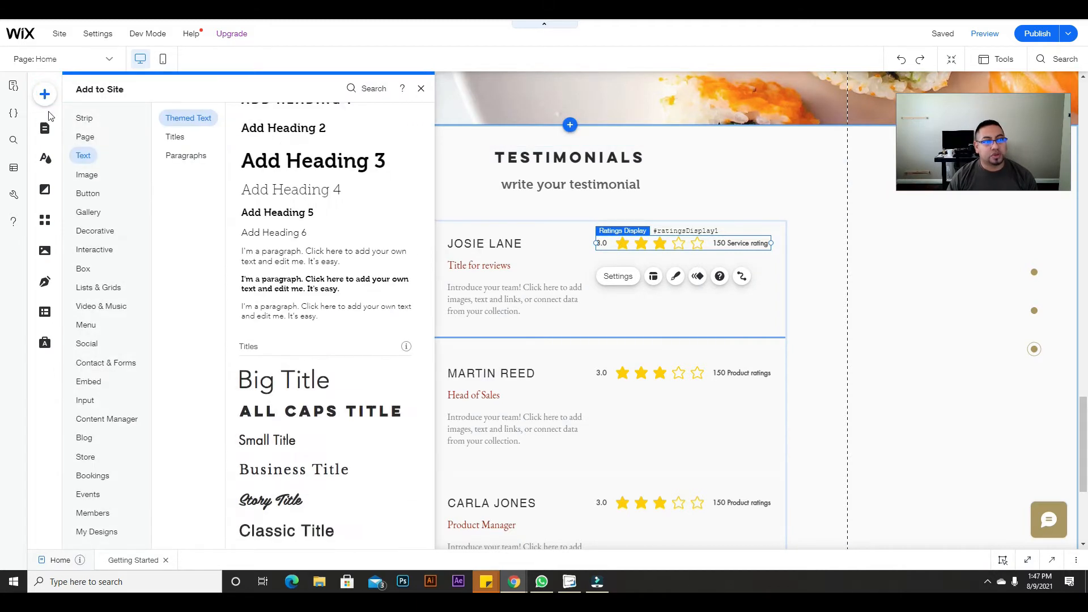
left_click(97, 231)
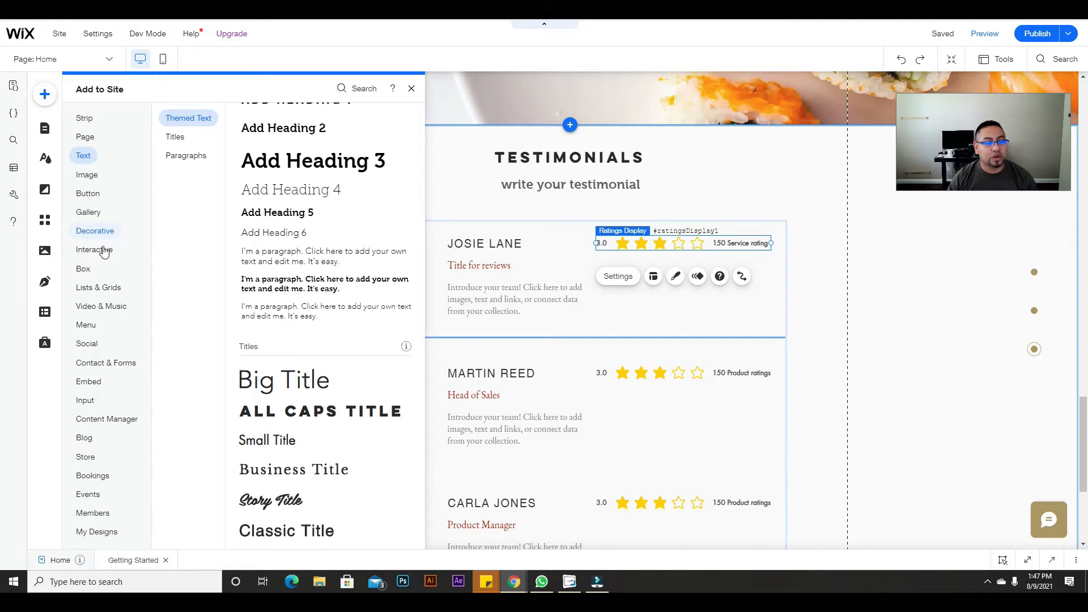
left_click(94, 250)
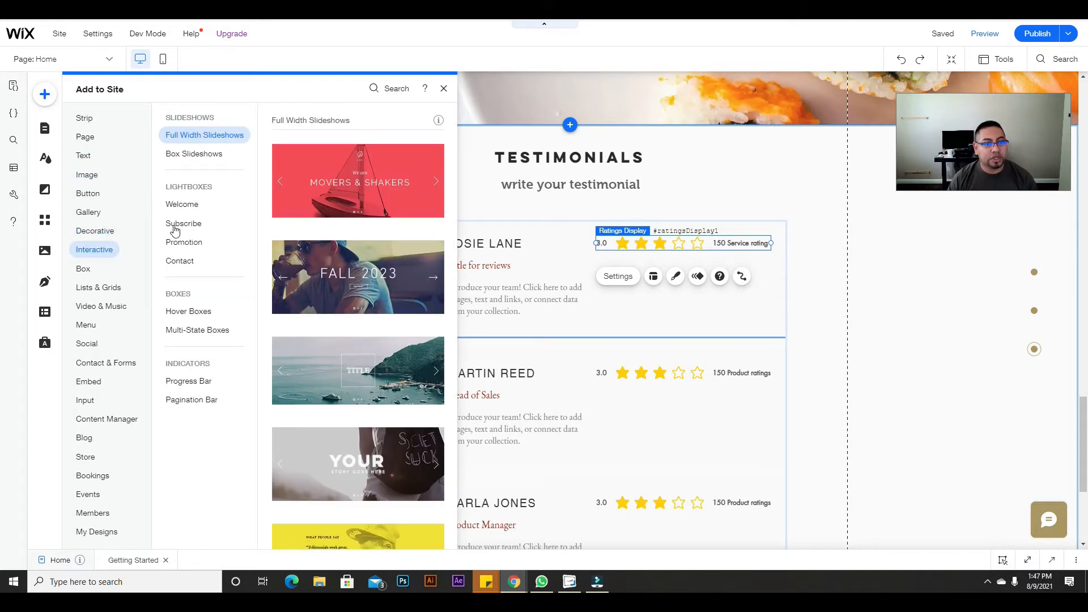
left_click(181, 204)
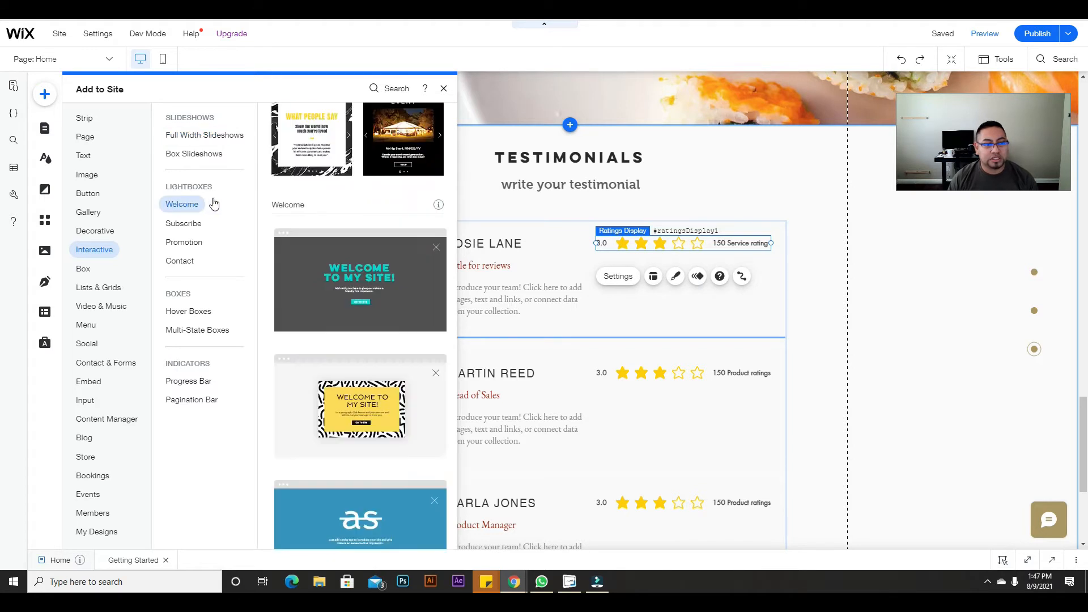
scroll(323, 334, "down", 15)
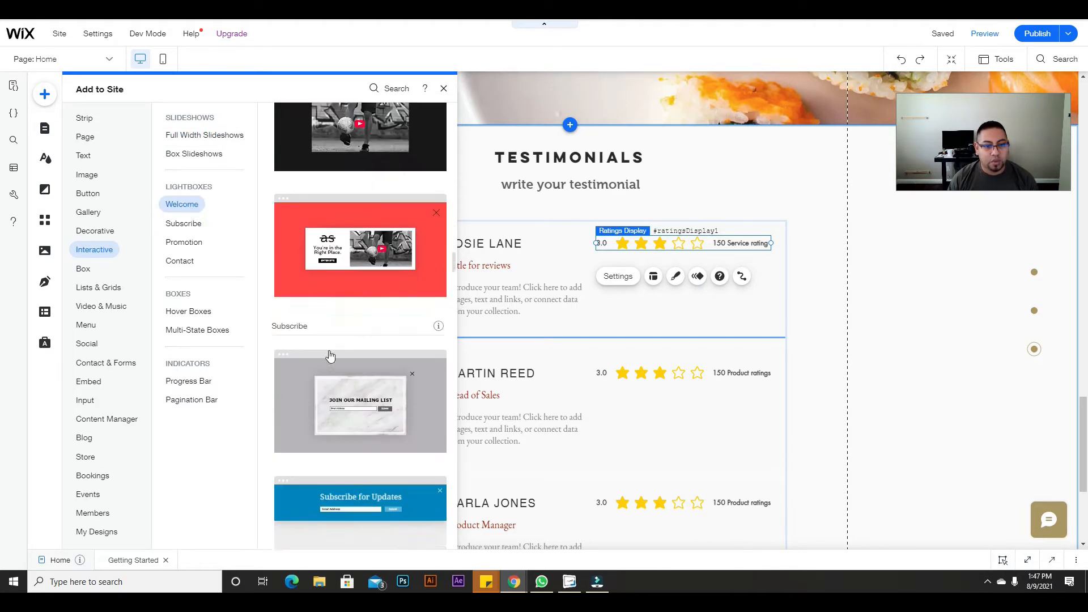
scroll(332, 355, "down", 7)
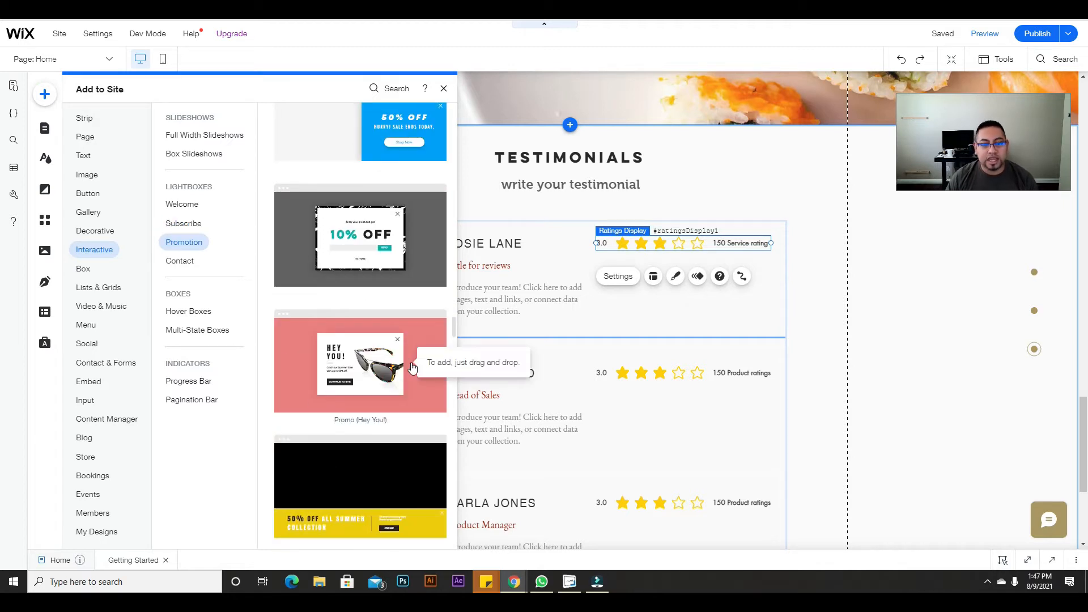
key("Escape")
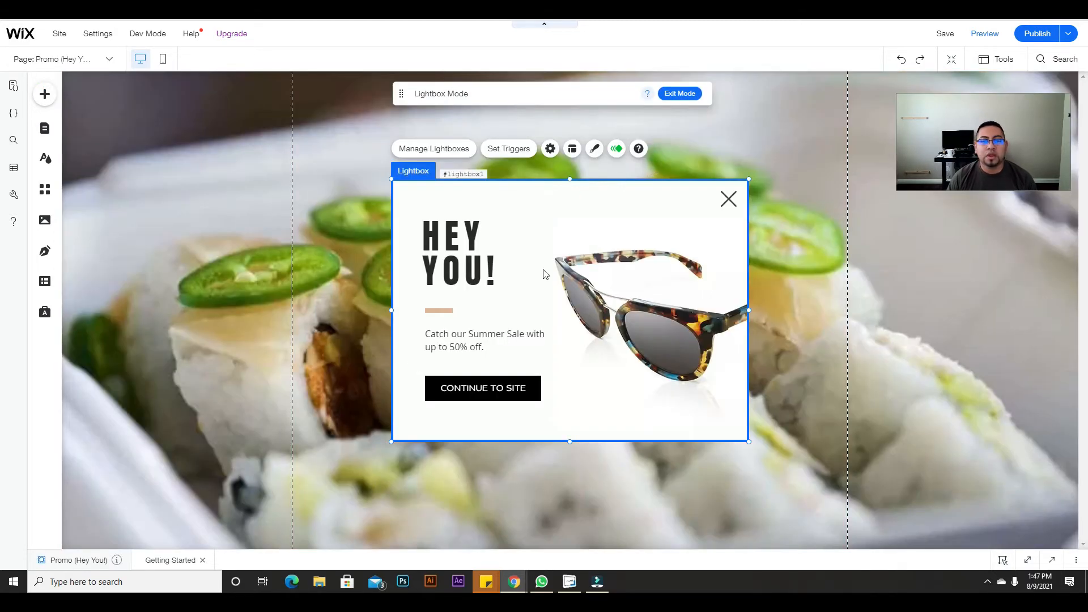
Step: Delete the lightbox's sunglasses image, sale text, divider line, CONTINUE TO SITE button and HEY YOU! heading
left_click(634, 315)
key("Delete")
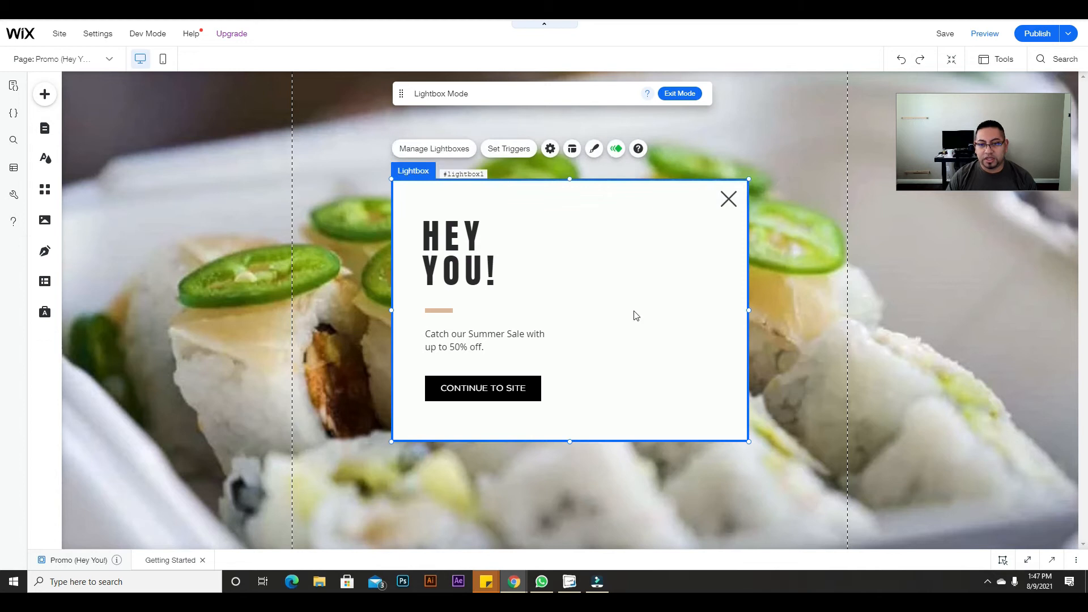
left_click(492, 344)
key("Delete")
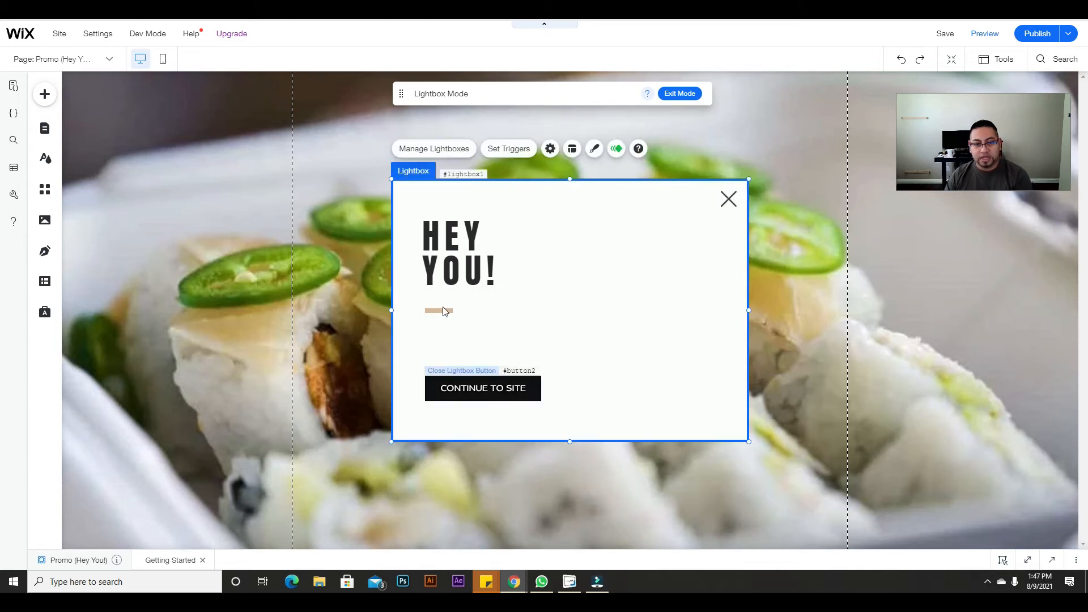
left_click(445, 310)
key("Delete")
left_click(508, 386)
key("Delete")
left_click(462, 272)
key("Delete")
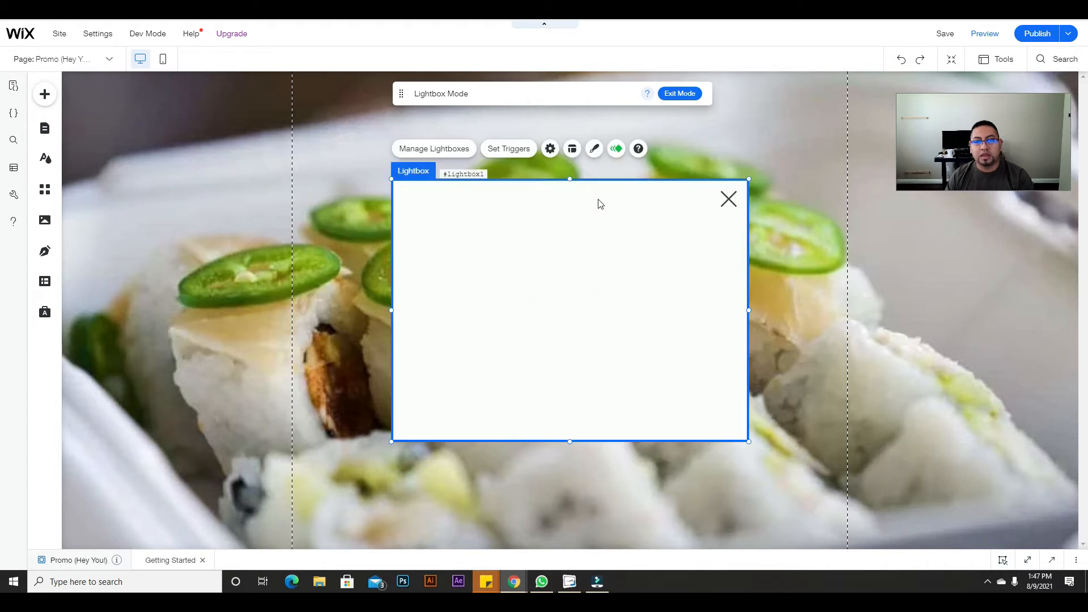
Step: Stretch the lightbox taller and move the close X to its top-right corner
left_click_drag(563, 180, 571, 145)
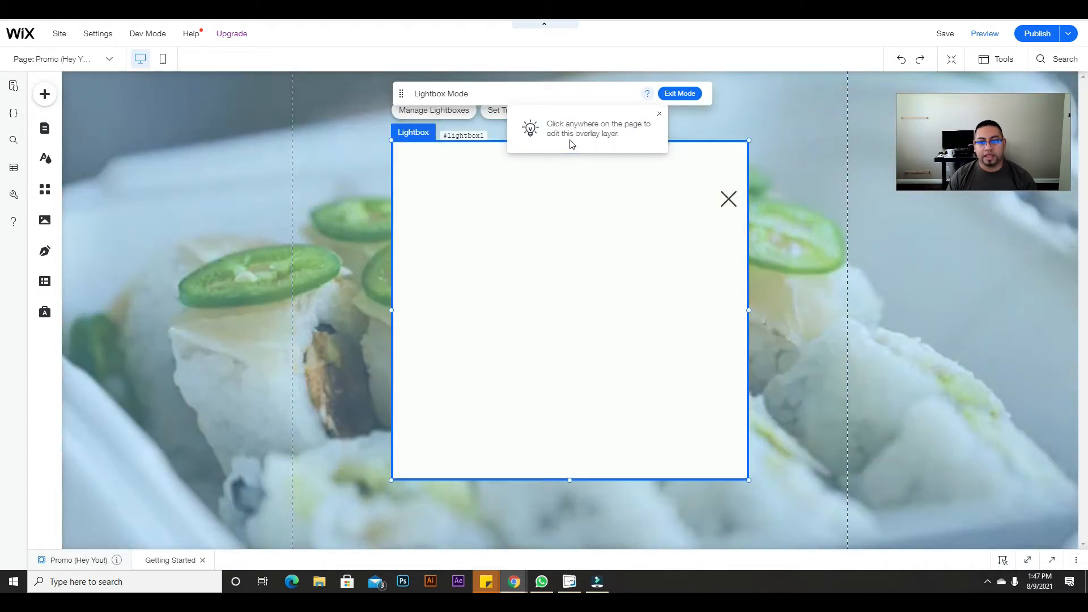
left_click(727, 196)
left_click_drag(727, 197, 726, 163)
left_click(793, 103)
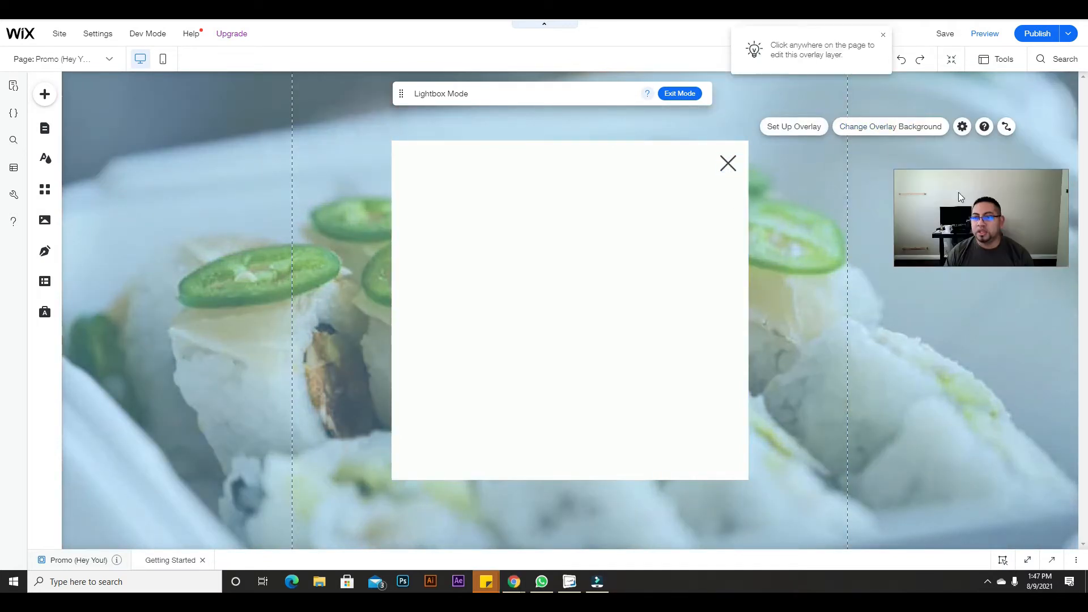
left_click(799, 191)
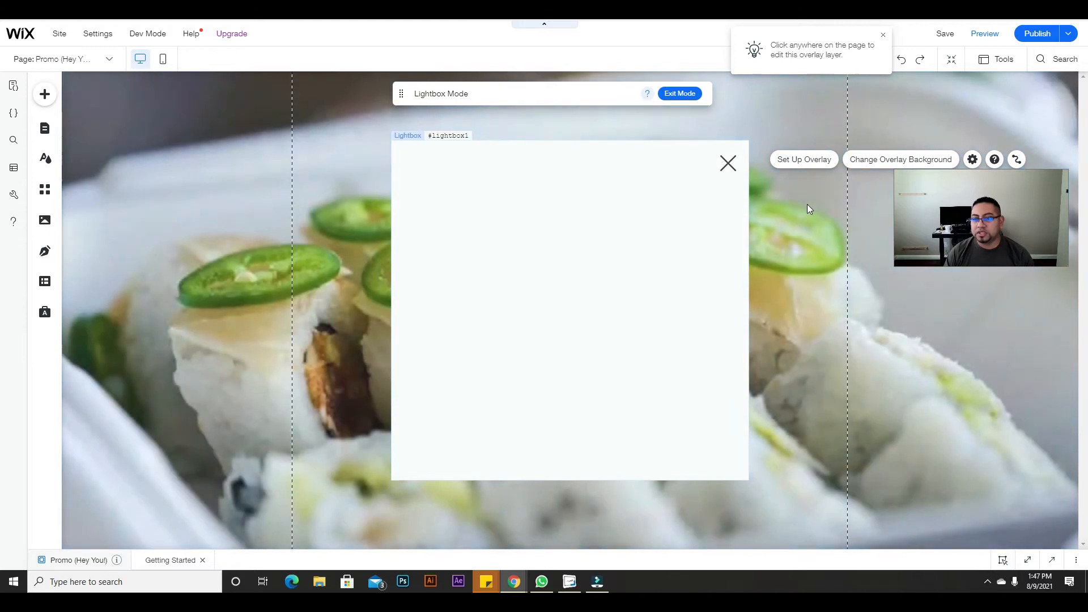
Step: Change the lightbox overlay background to the teal theme colour at 67% opacity
left_click(827, 261)
left_click(810, 109)
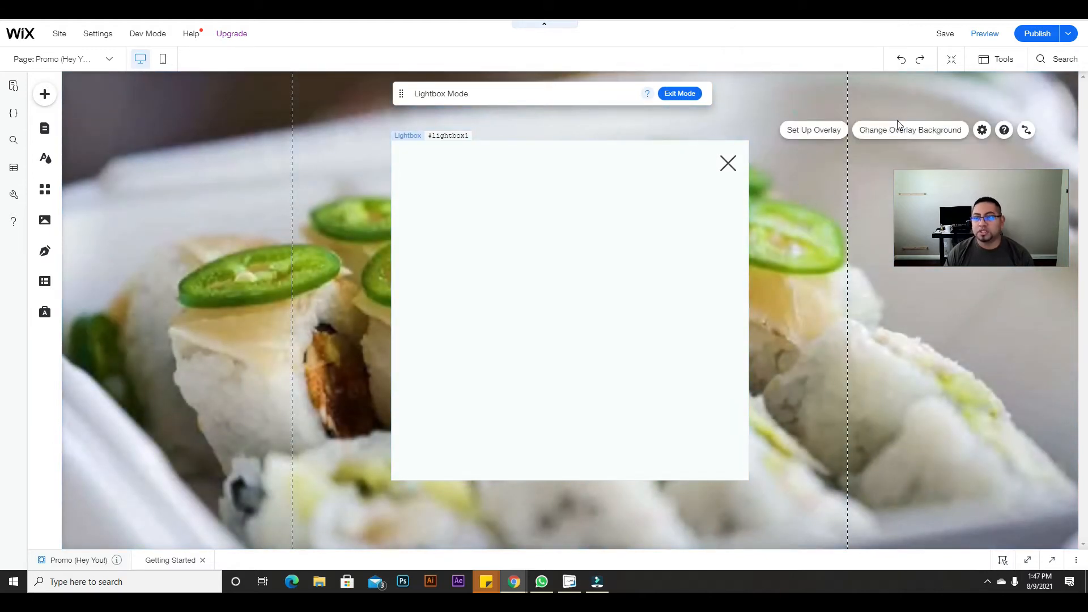
left_click(895, 131)
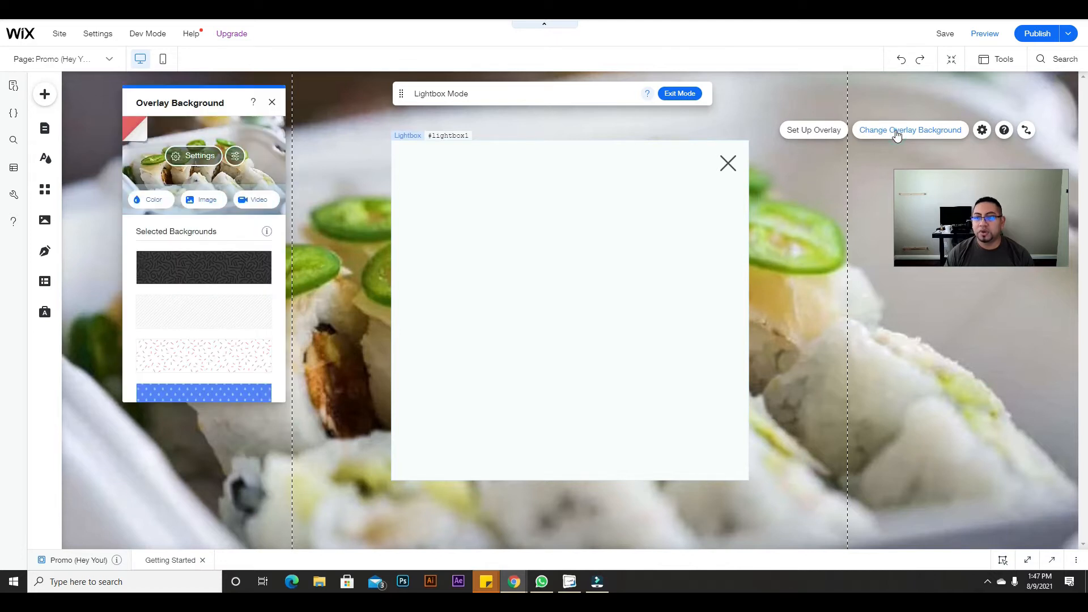
left_click(142, 198)
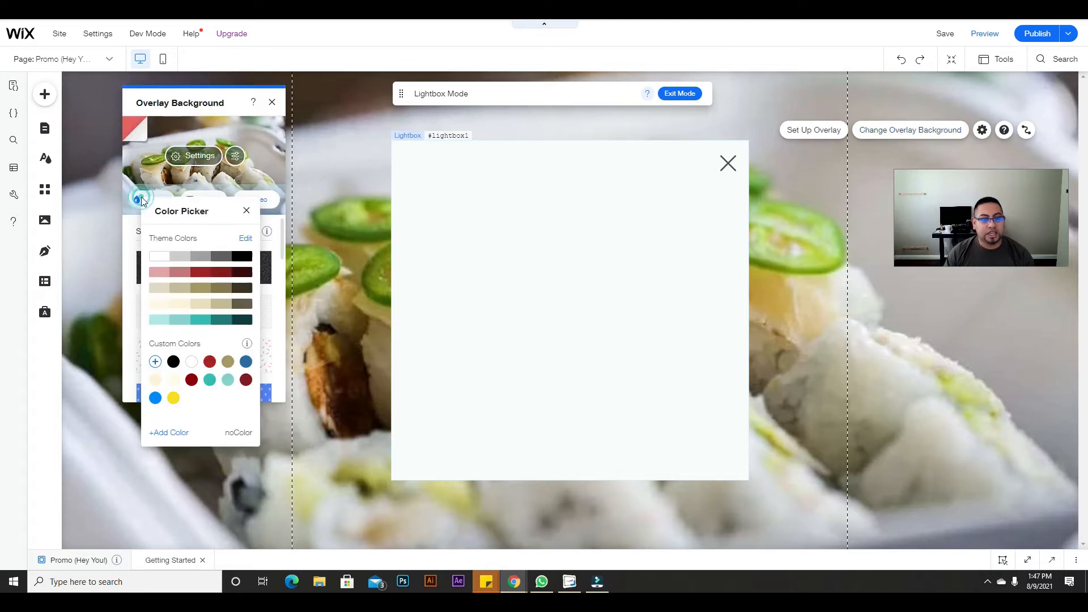
left_click(224, 320)
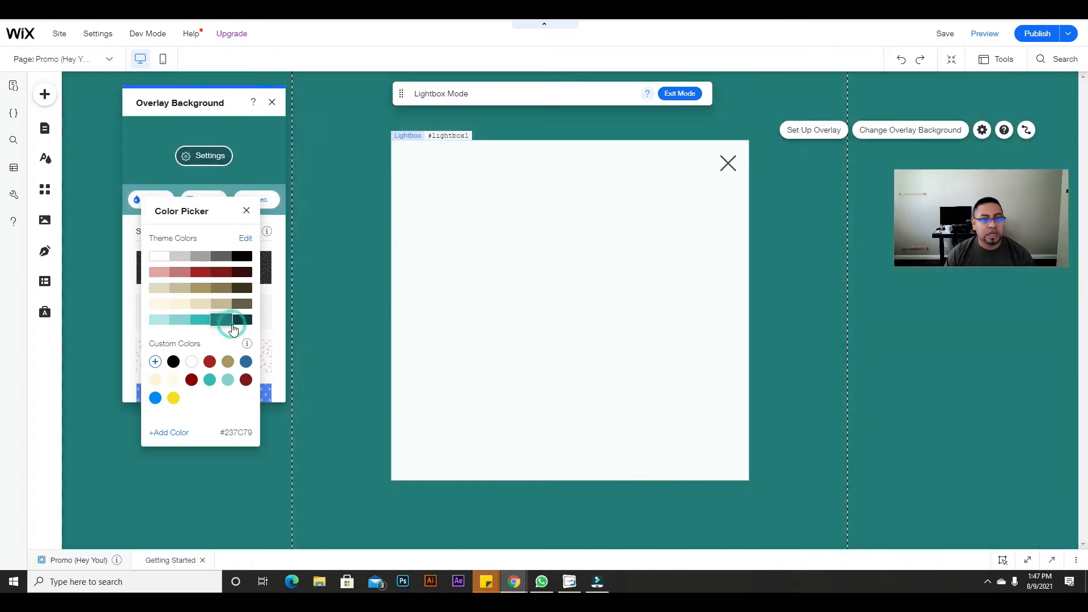
left_click(208, 158)
left_click(190, 157)
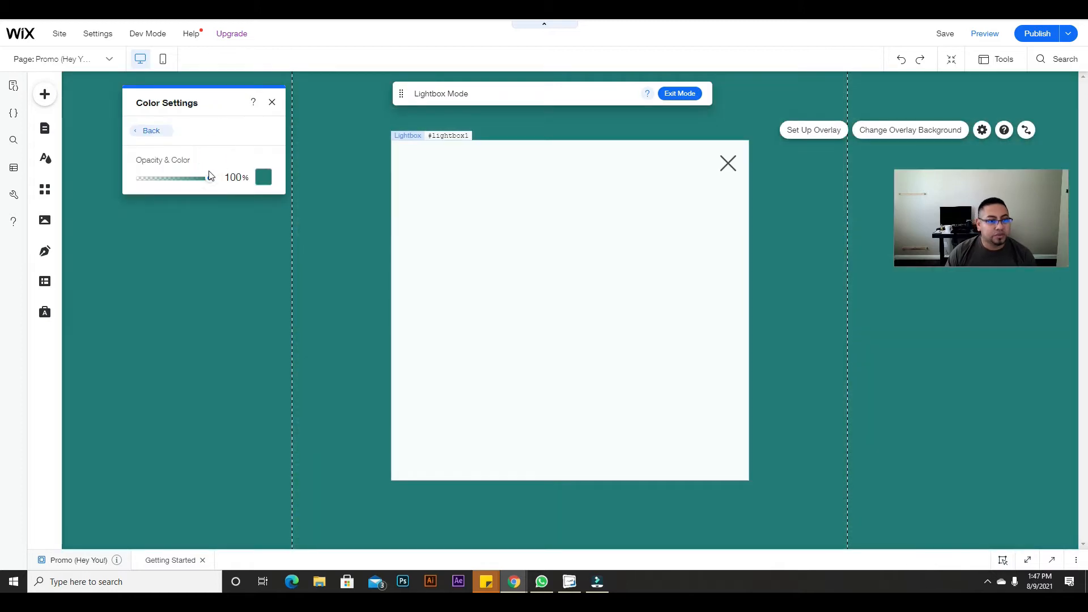
mouse_move(187, 181)
left_mouse_down()
mouse_move(165, 184)
mouse_move(187, 184)
left_mouse_up()
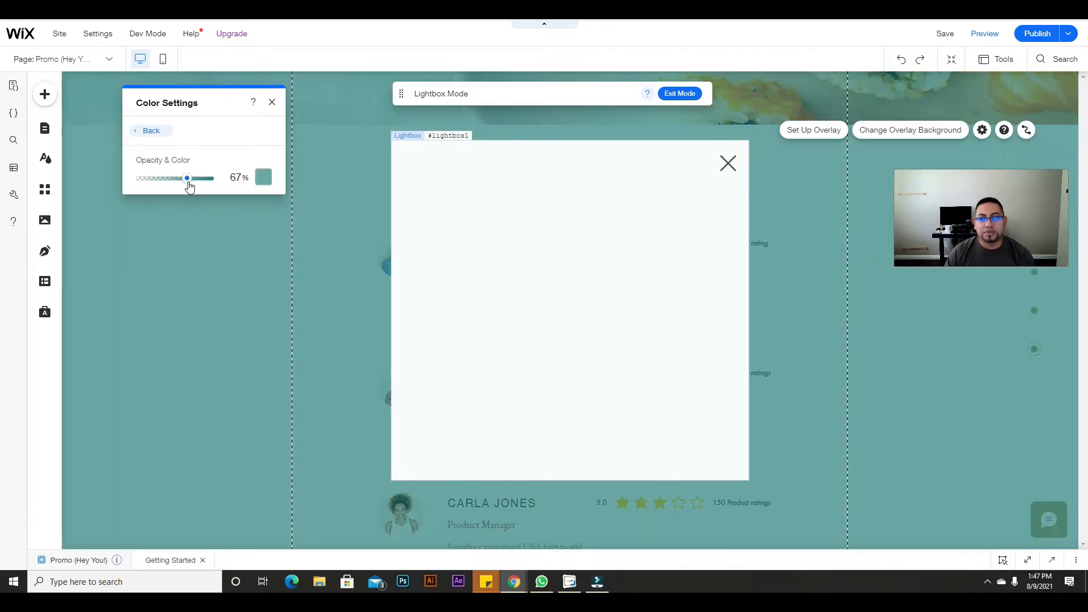
left_click(272, 102)
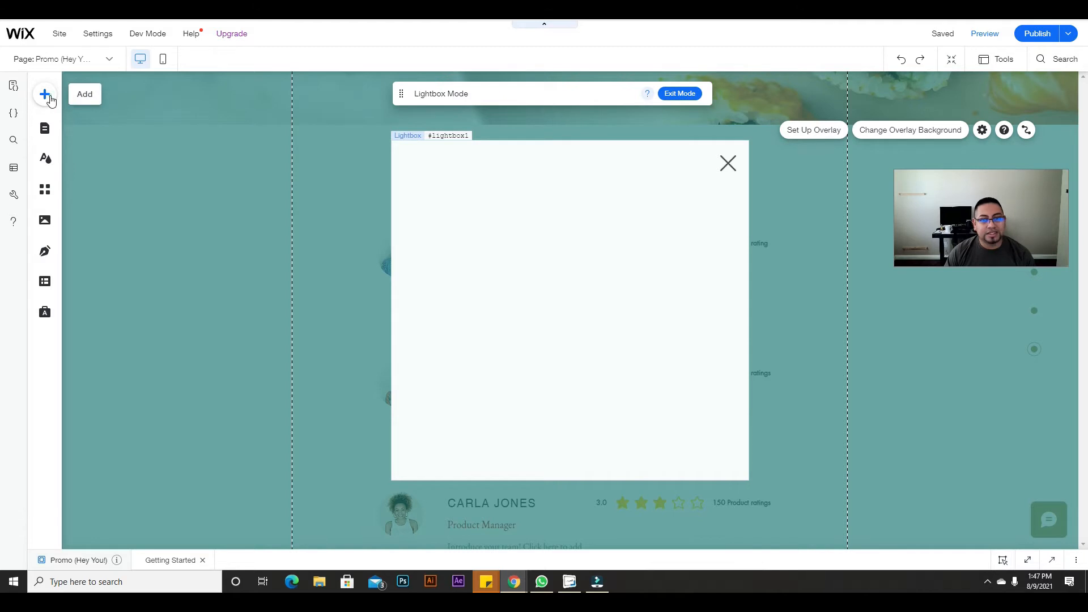
Step: Place an 'Add your Name' text input in the lightbox and a copy directly below it
left_click(45, 95)
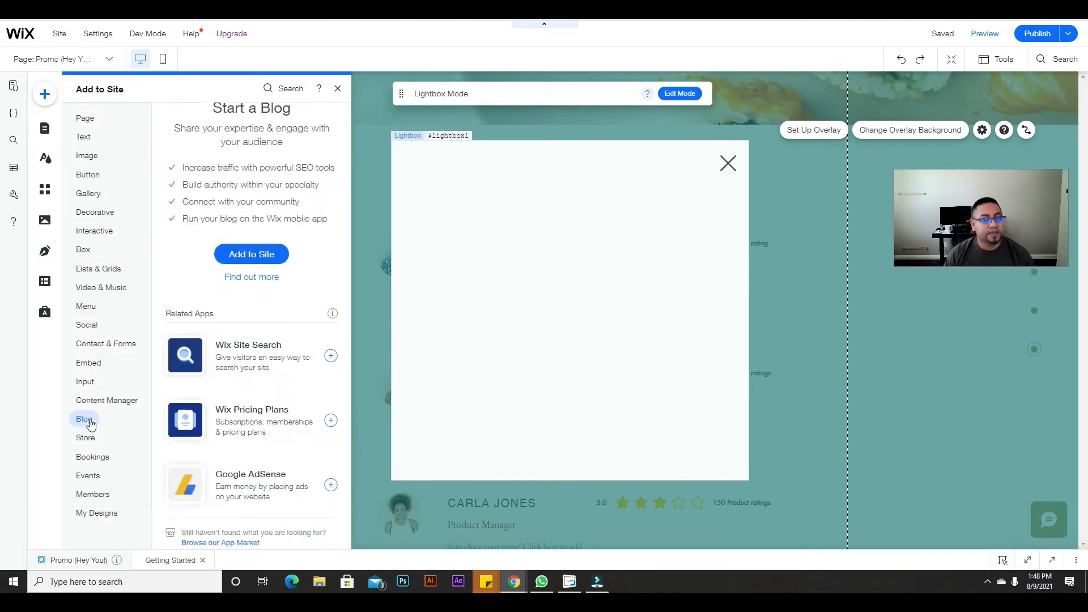
left_click(85, 381)
scroll(366, 352, "up", 3)
scroll(365, 352, "up", 10)
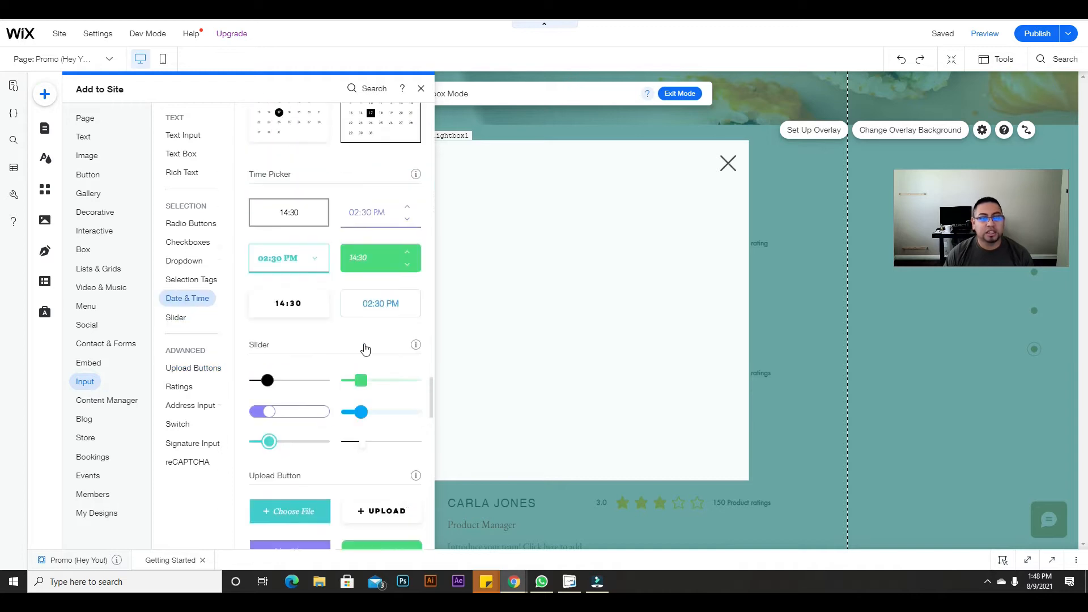
scroll(362, 355, "up", 10)
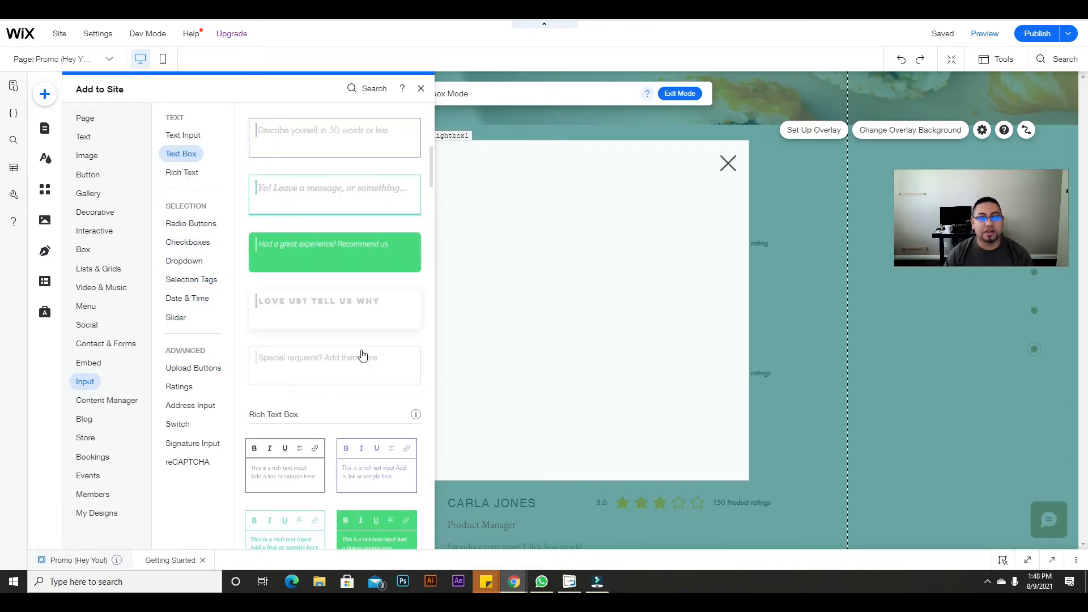
left_click_drag(318, 152, 574, 182)
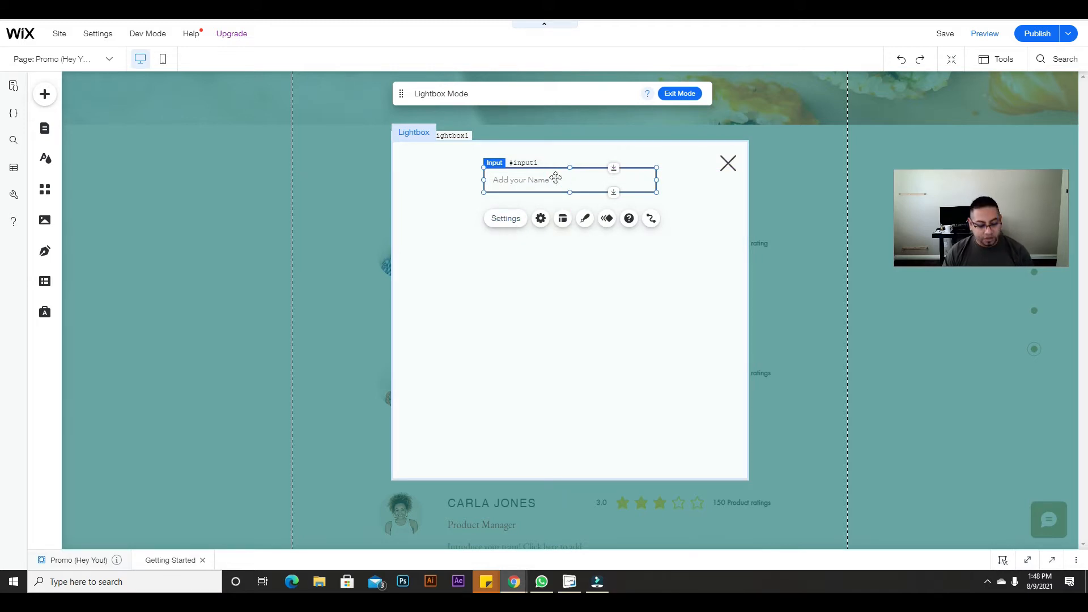
left_click_drag(556, 178, 543, 217)
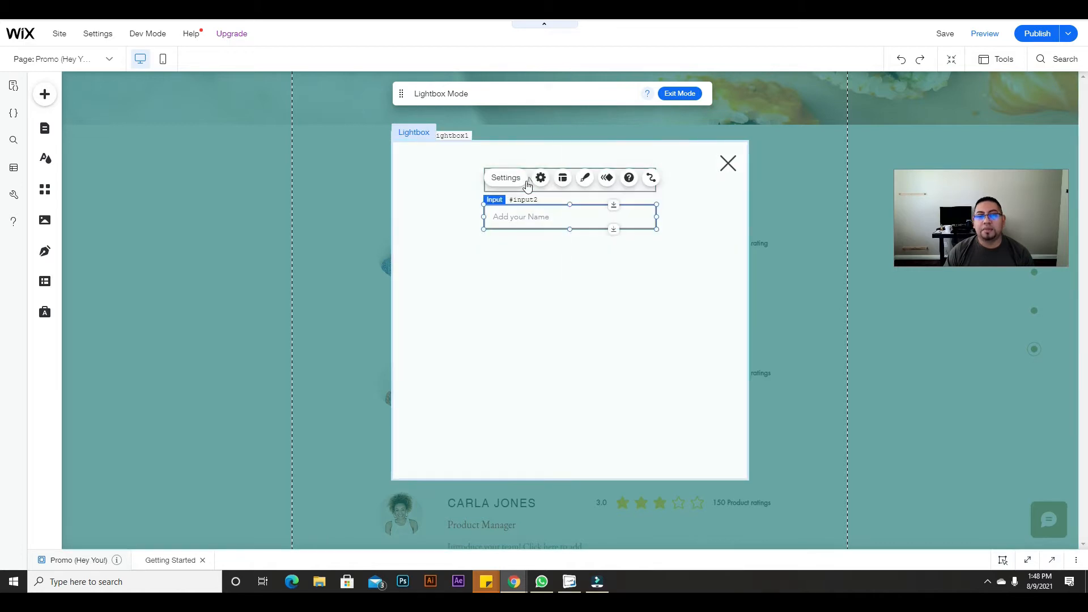
left_click(441, 207)
left_click(506, 181)
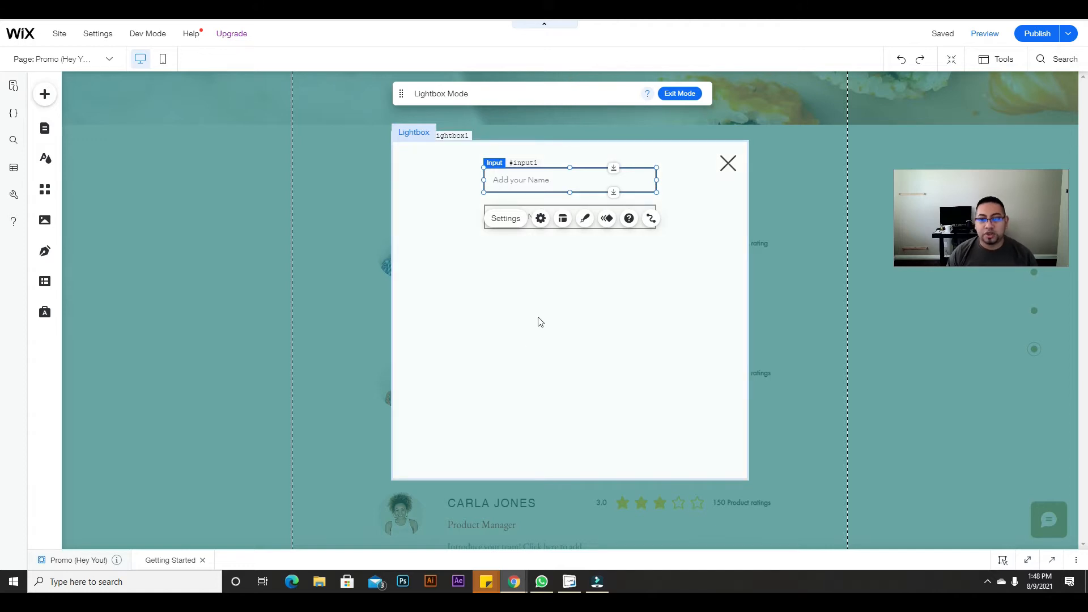
Step: Change the first input's placeholder text to 'Full name'
left_click(602, 276)
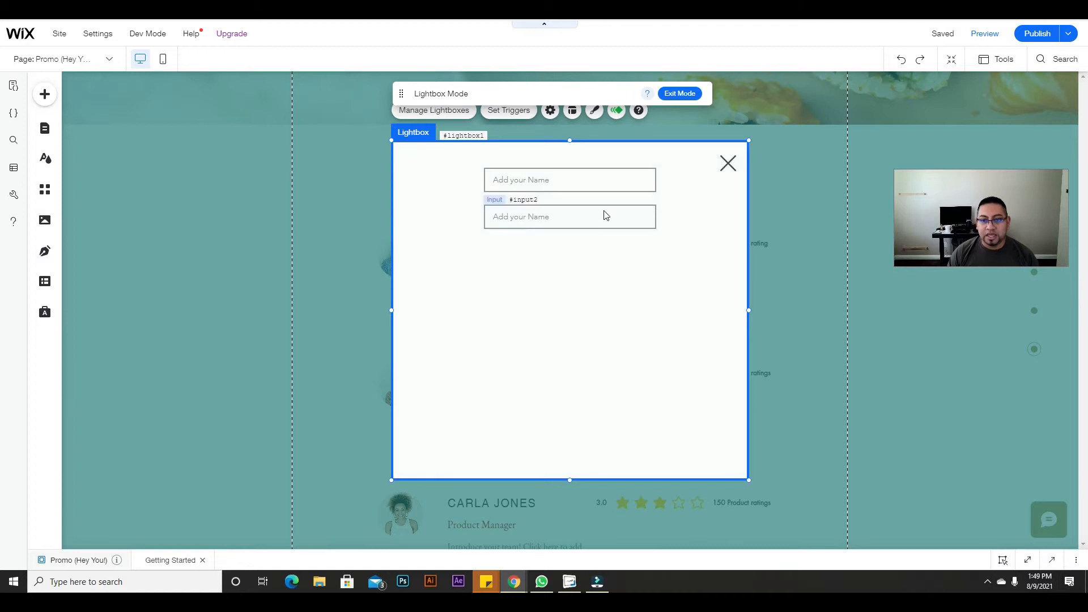
left_click(626, 188)
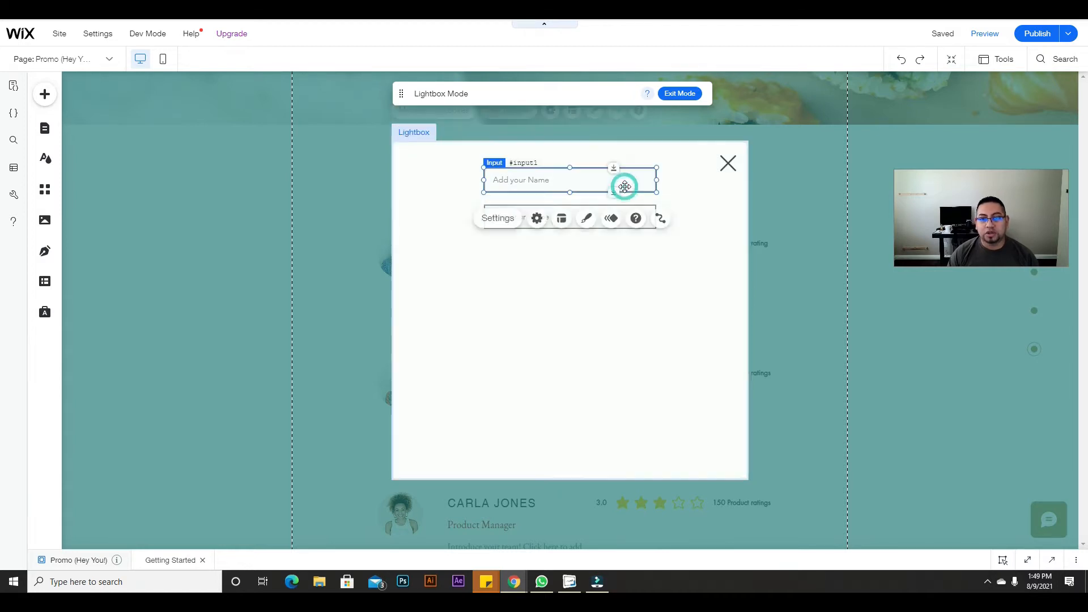
left_click(510, 218)
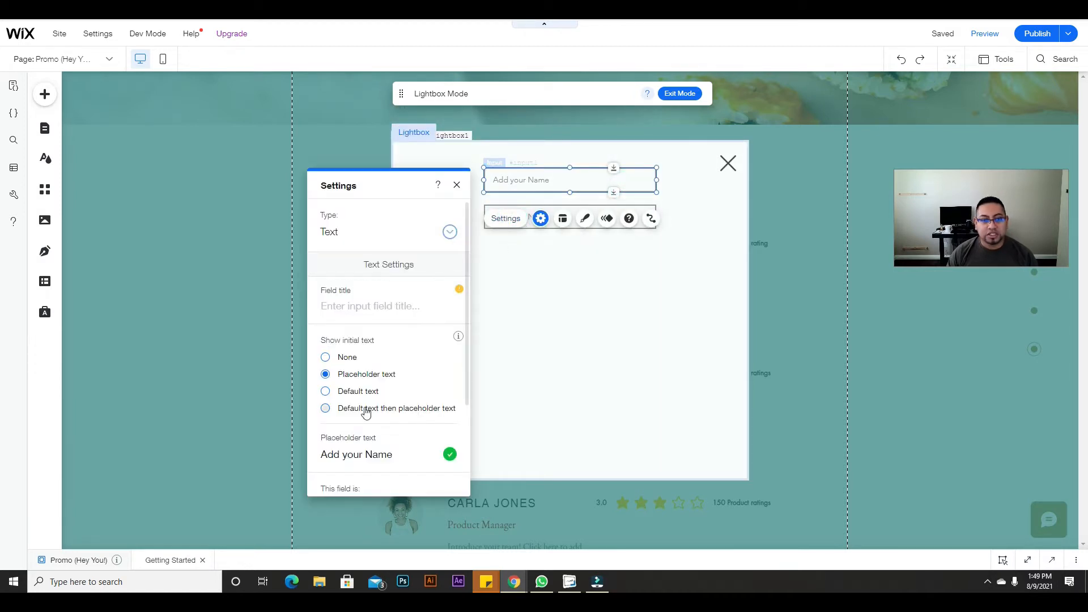
triple_click(365, 460)
type("Na")
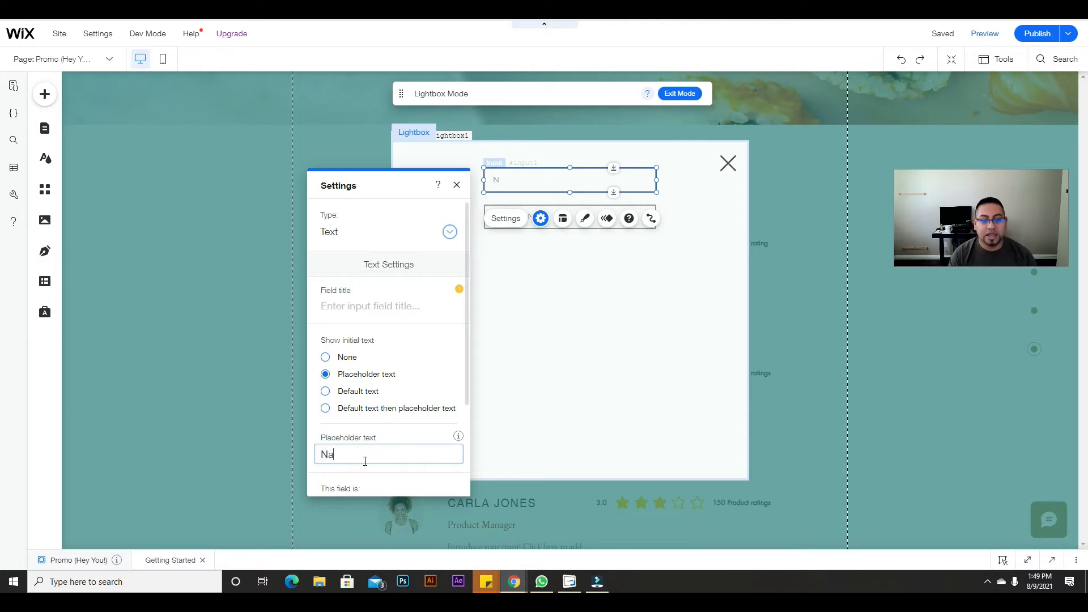
key("BackSpace")
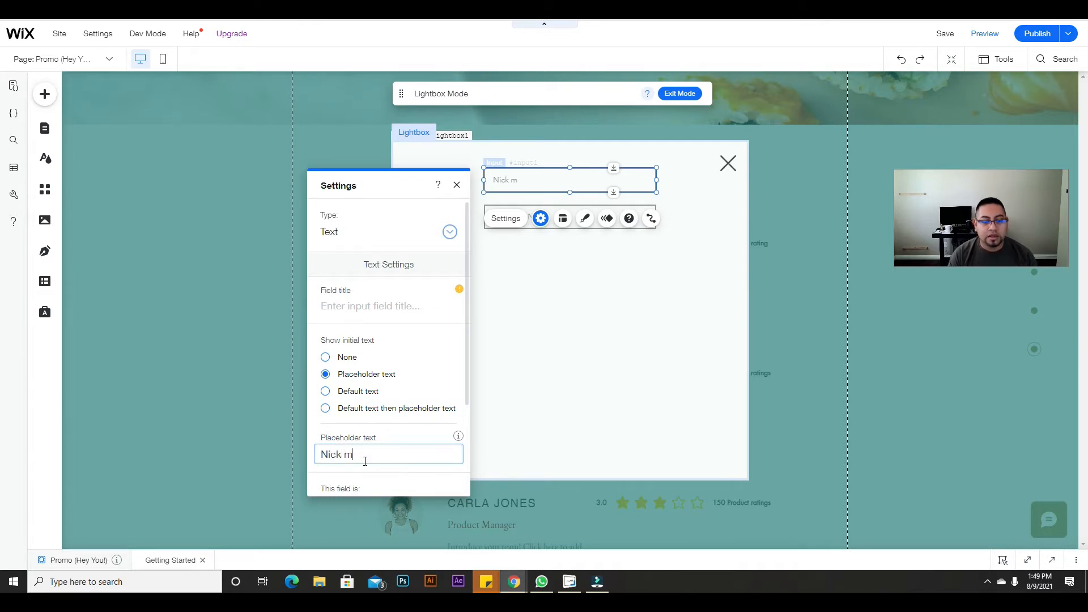
type("ame")
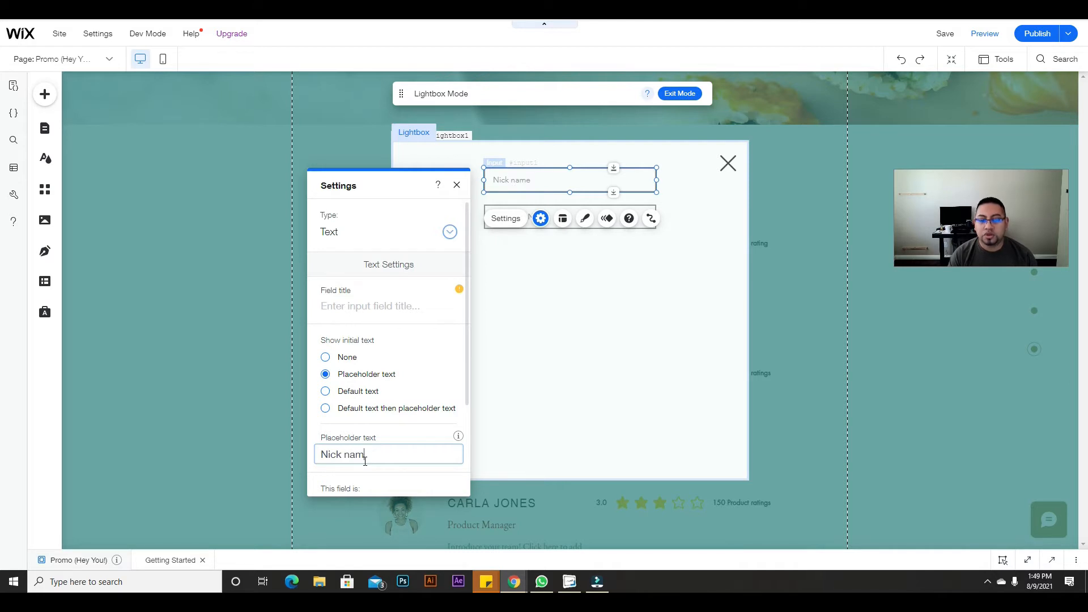
key("BackSpace")
key("BackSpace")
key("BackSpace")
type("Full name")
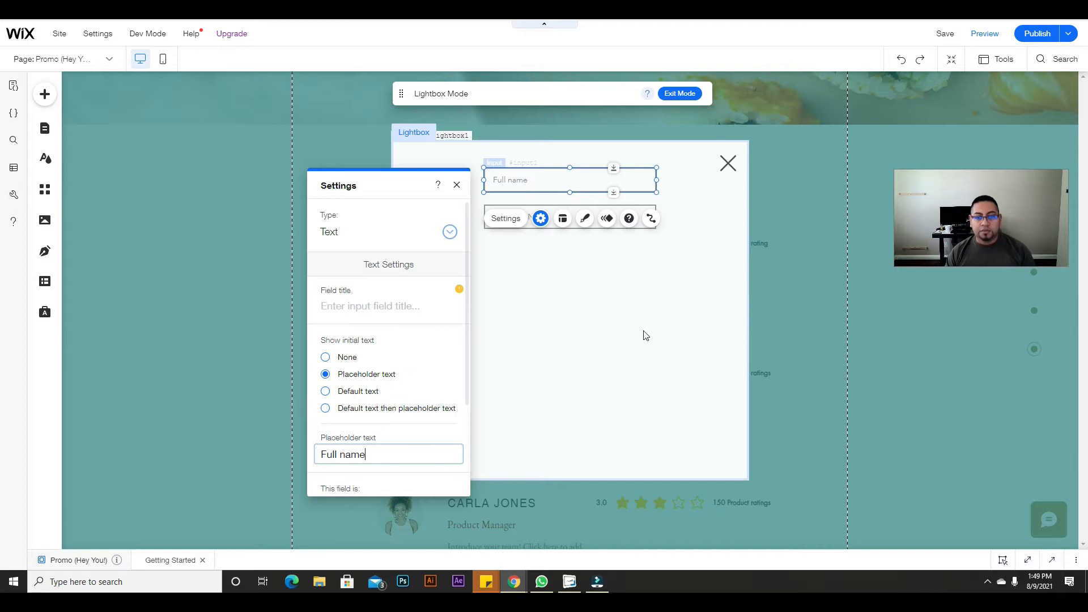
left_click(643, 332)
Step: Change the second input's placeholder text to 'Email'
left_click(563, 216)
left_click(504, 176)
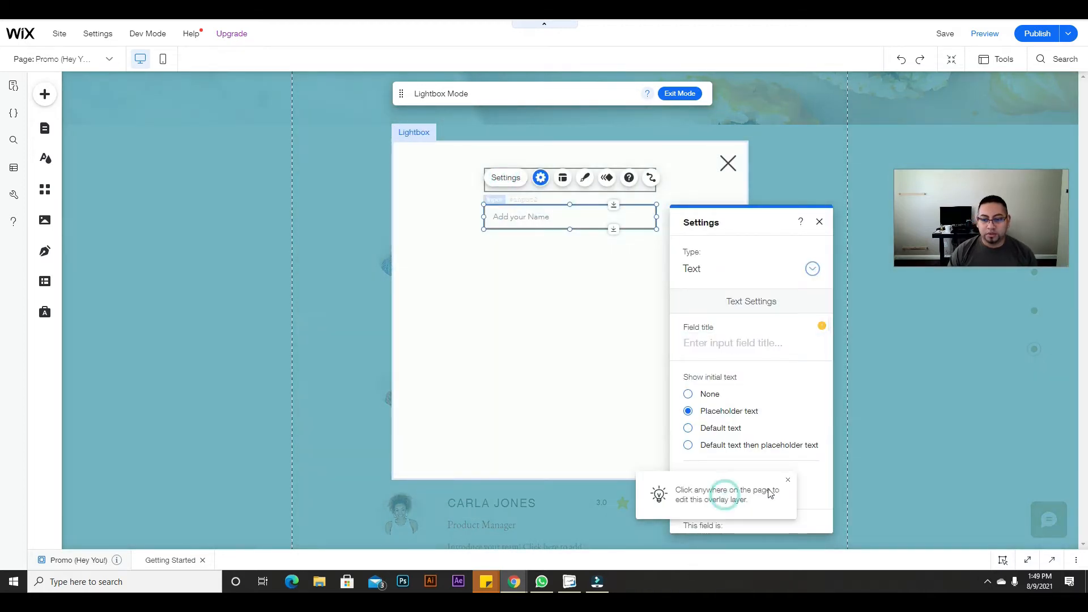
left_click(816, 494)
type("E")
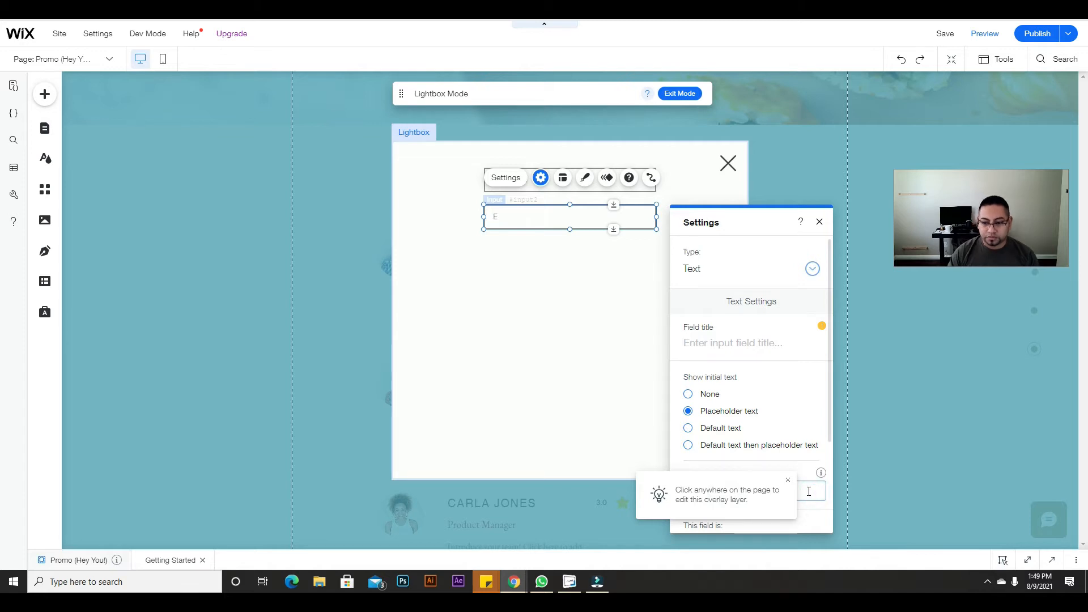
left_click(787, 481)
left_click(762, 486)
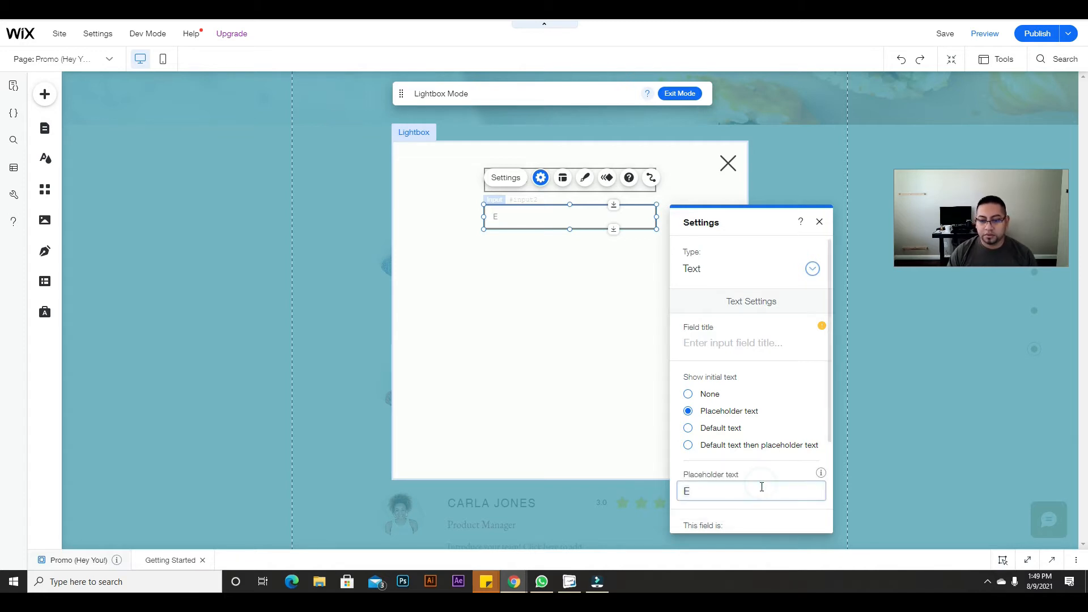
type("M")
key("BackSpace")
type("mail")
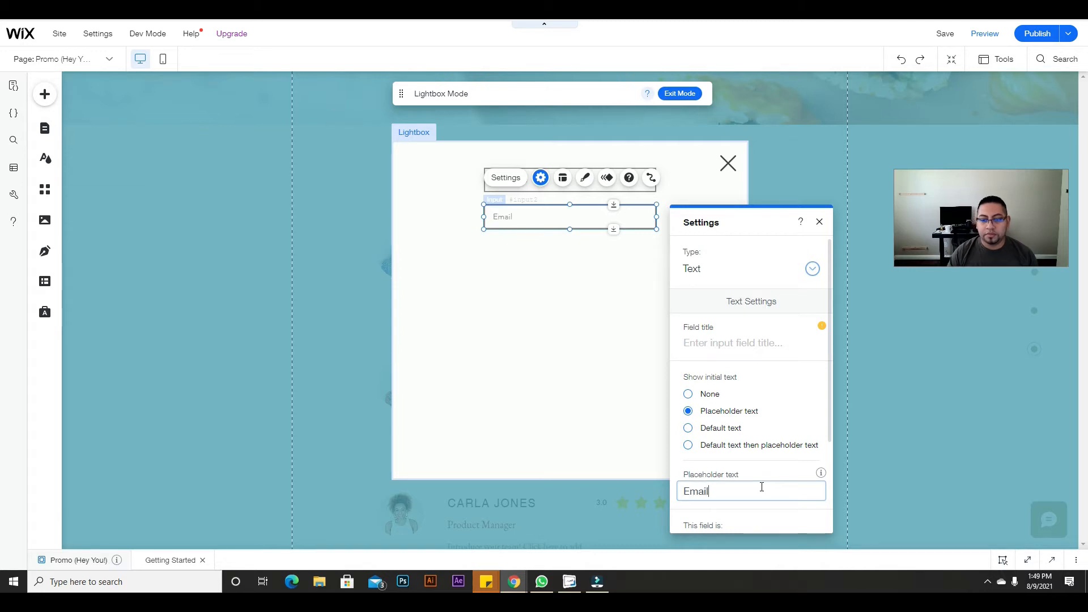
scroll(735, 440, "down", 2)
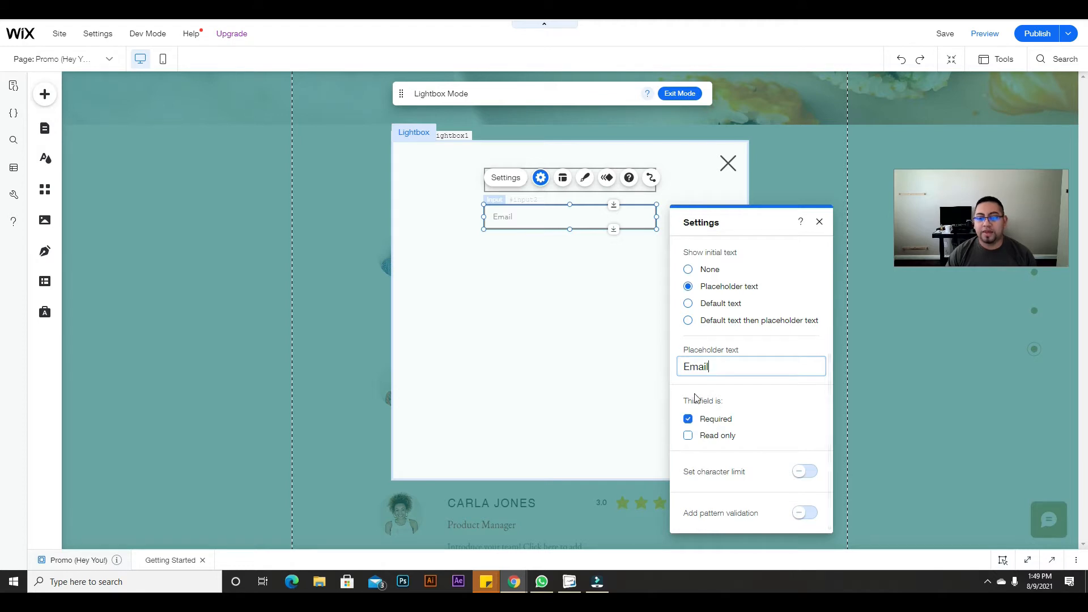
left_click(580, 329)
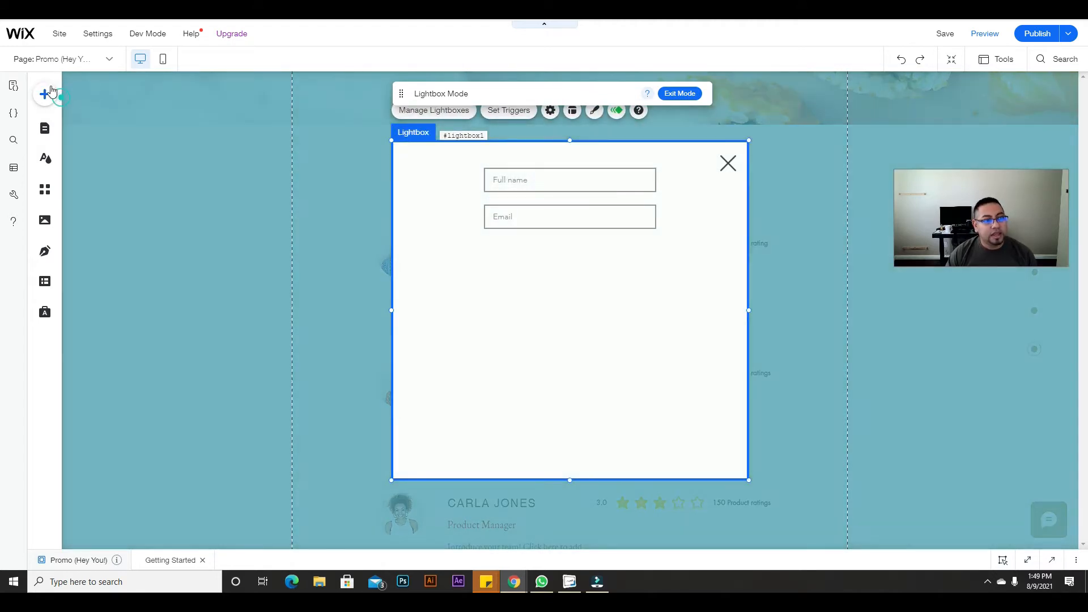
Step: Add a star Ratings Input to the lightbox and move it above the Full name field
left_click(50, 93)
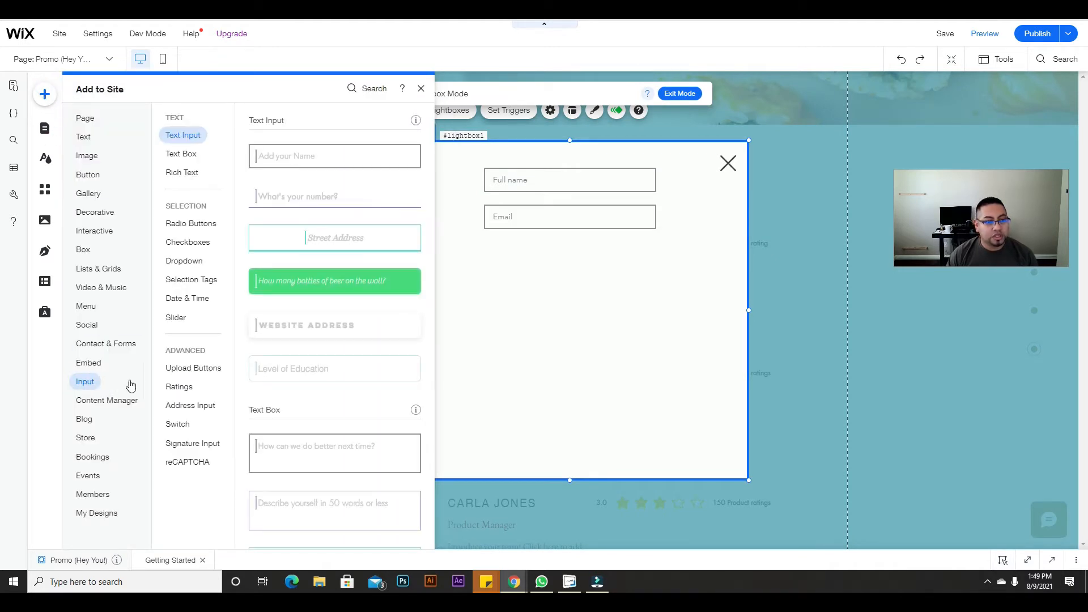
left_click(178, 387)
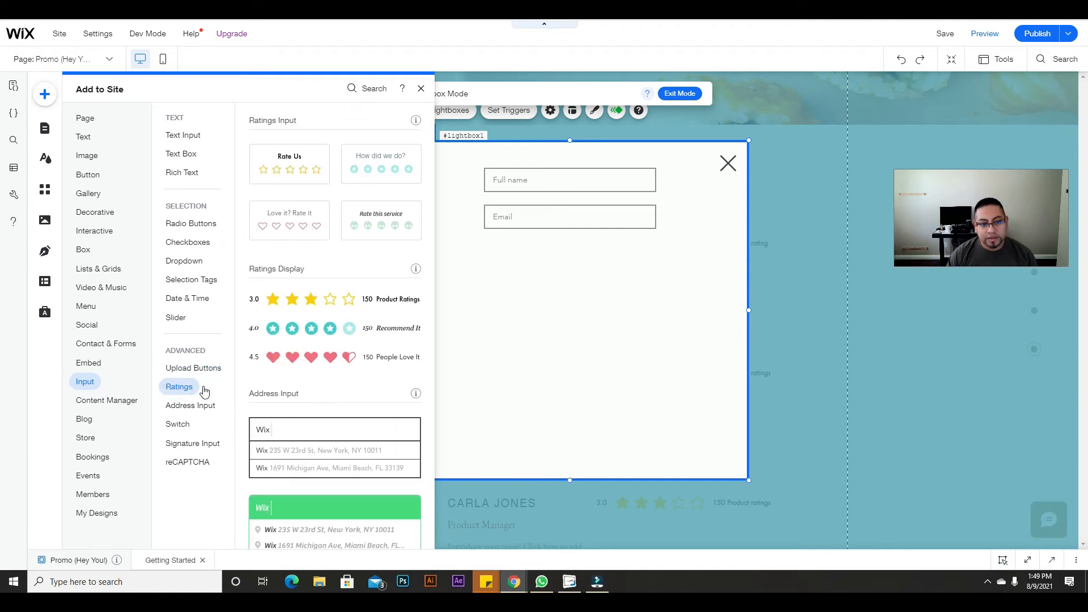
scroll(296, 219, "up", 2)
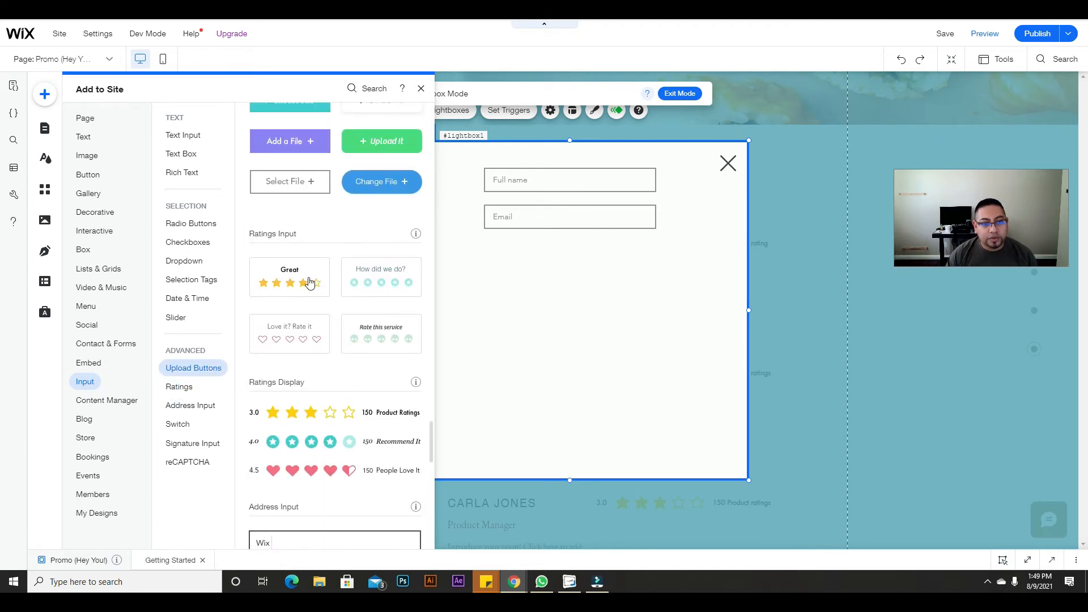
left_click_drag(306, 289, 566, 263)
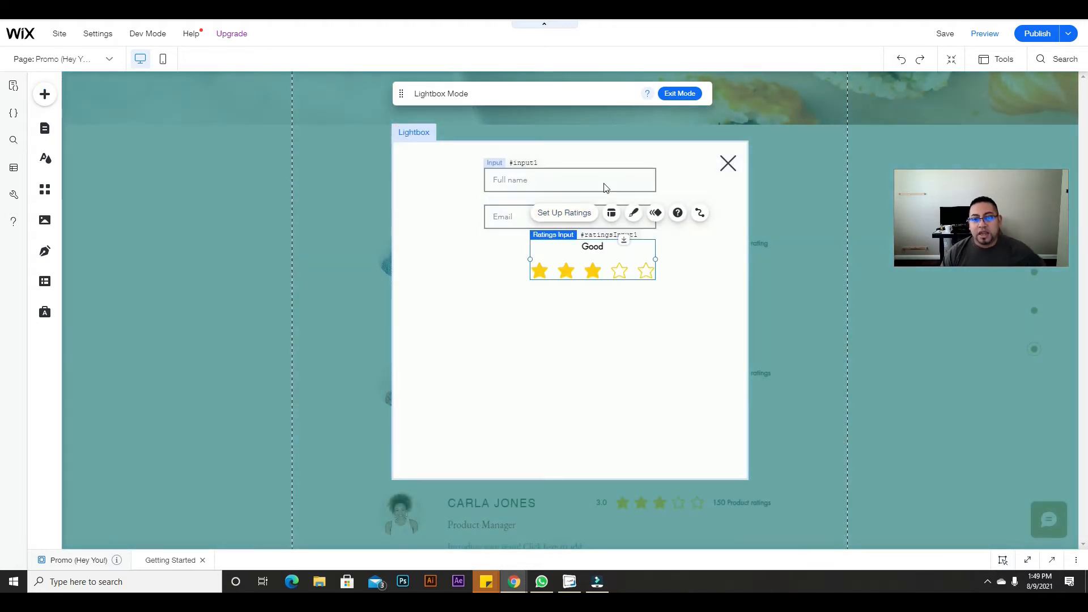
left_click(603, 182)
left_click_drag(612, 177, 612, 223)
left_click(595, 296)
left_click_drag(595, 296, 575, 176)
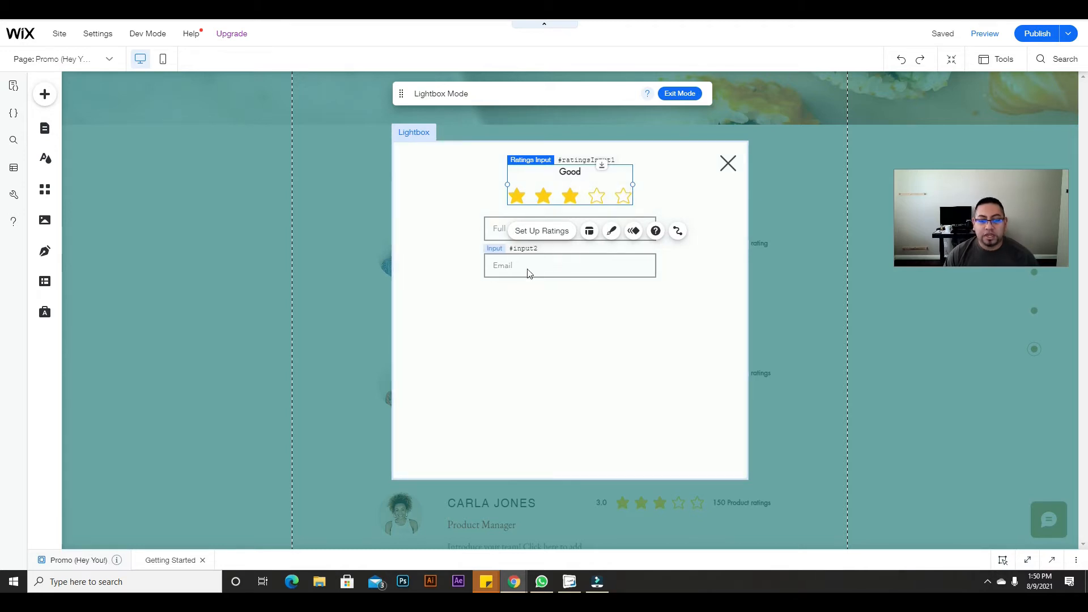
Step: Duplicate the Email input and place the copy just below it
left_click(489, 234)
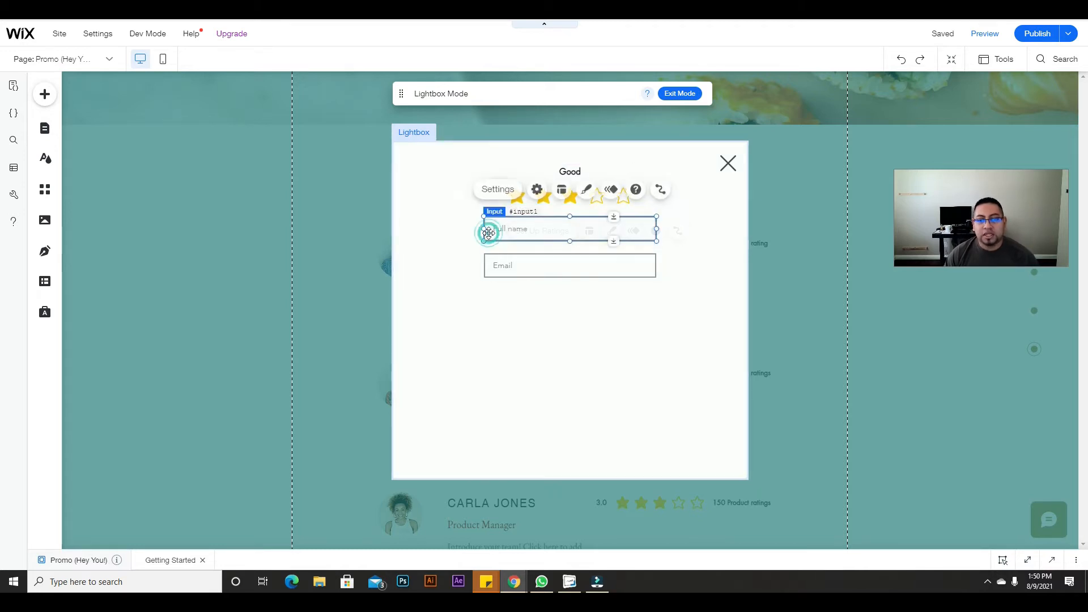
left_click(522, 262)
key("ctrl+c")
key("ctrl+v")
left_click_drag(548, 275, 540, 301)
Step: Change the duplicate field's placeholder to 'Name your Review'
left_click(514, 265)
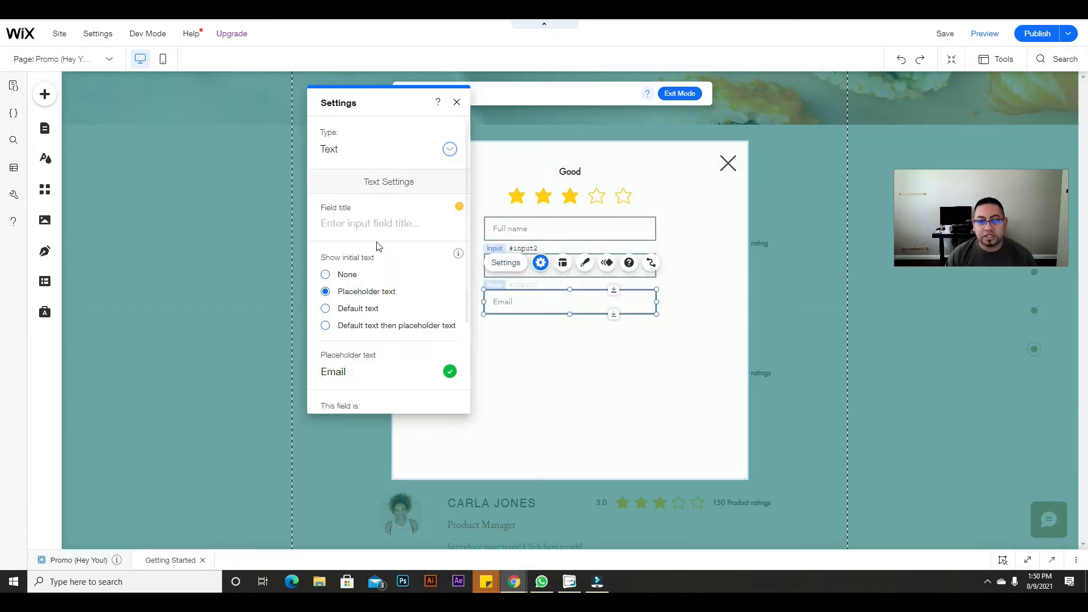
scroll(378, 374, "down", 1)
scroll(380, 378, "down", 3)
left_click(397, 255)
key("ctrl+a")
type("N")
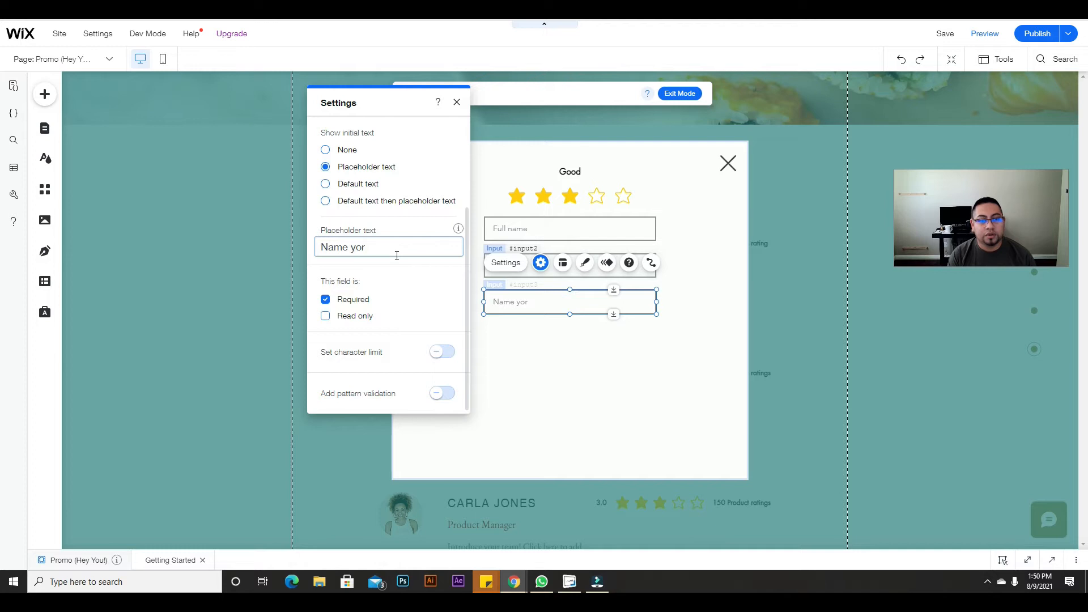
type("ame your Review")
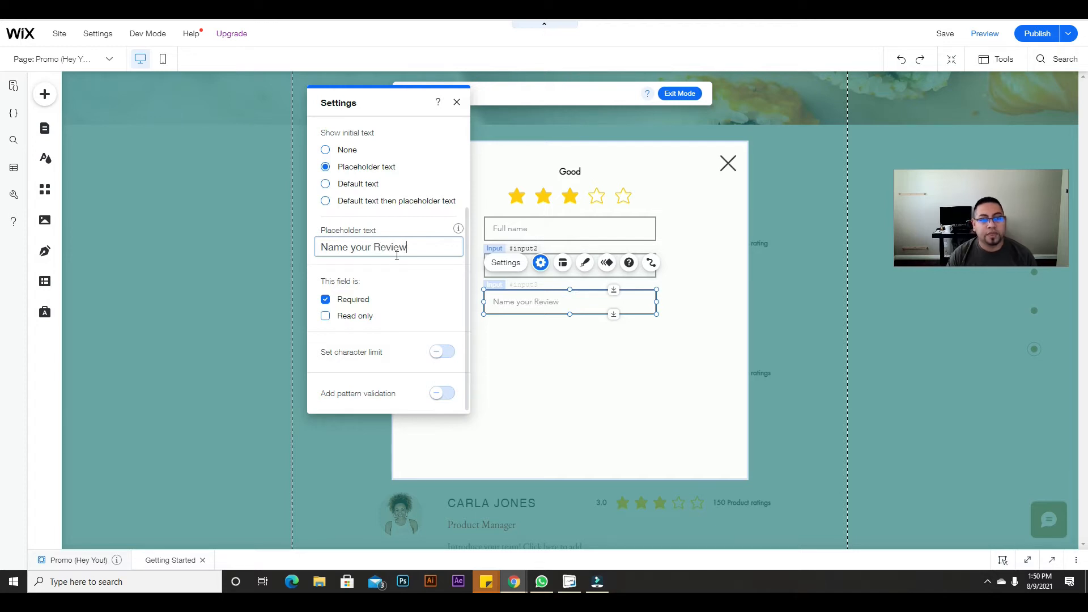
left_click(605, 392)
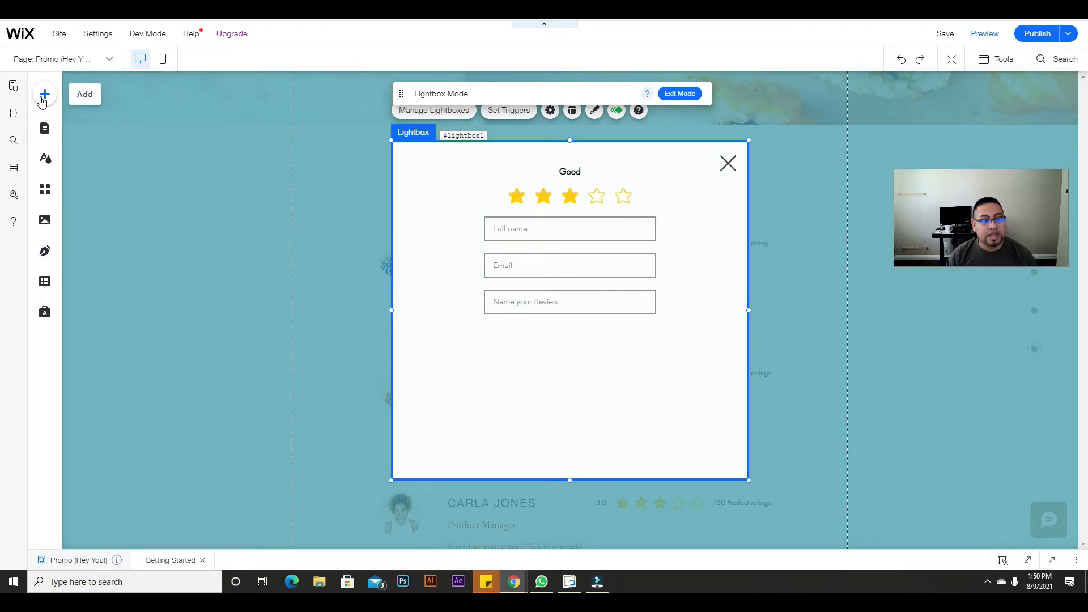
Step: Add a multi-line Text Box input to the lightbox below the form fields
left_click(45, 94)
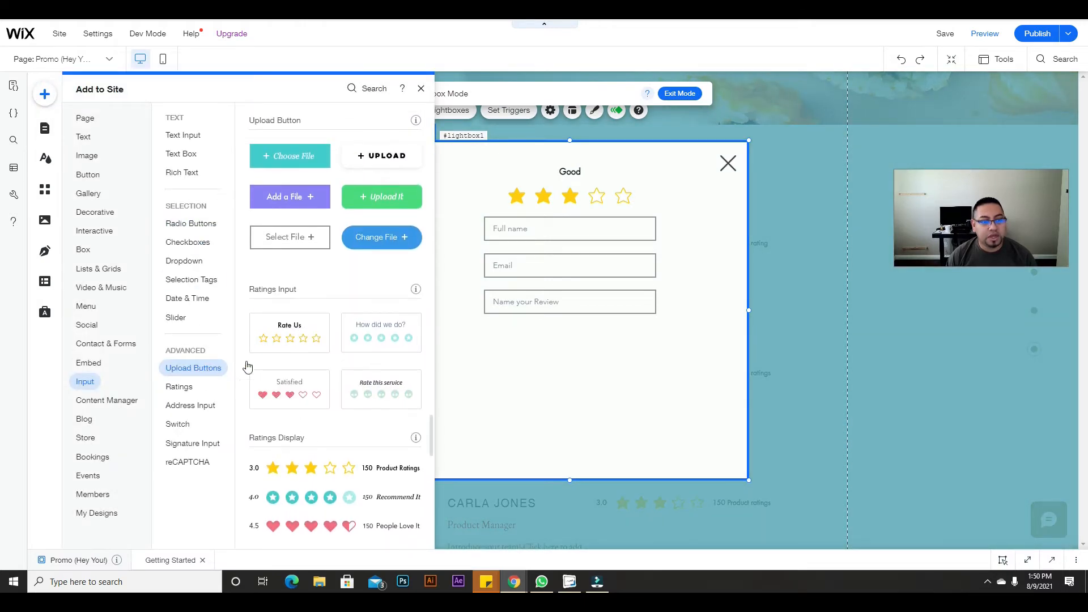
left_click(179, 407)
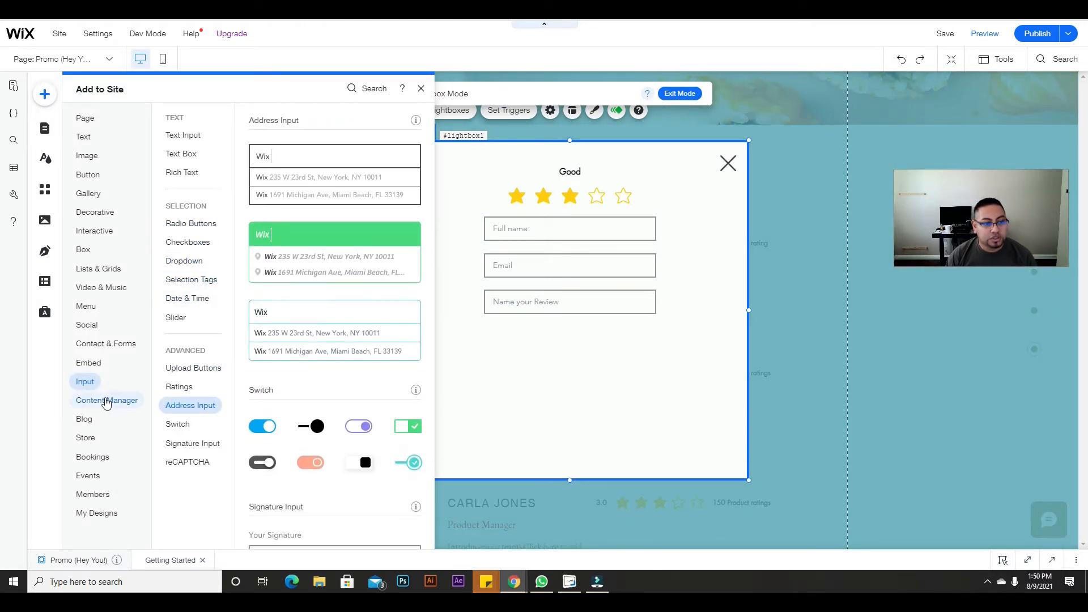
left_click(106, 400)
left_click(85, 382)
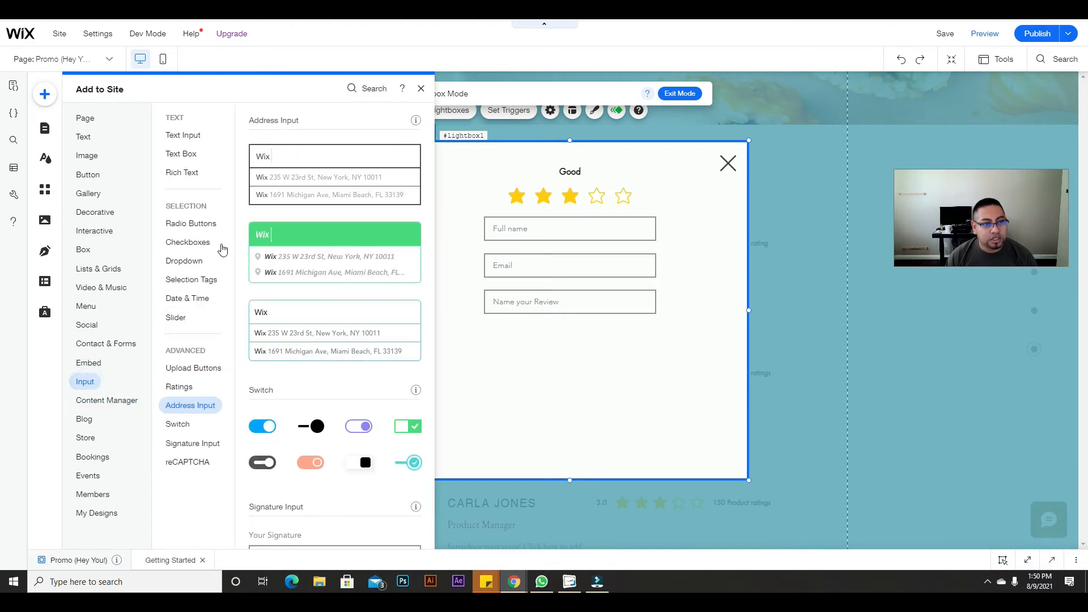
left_click(183, 153)
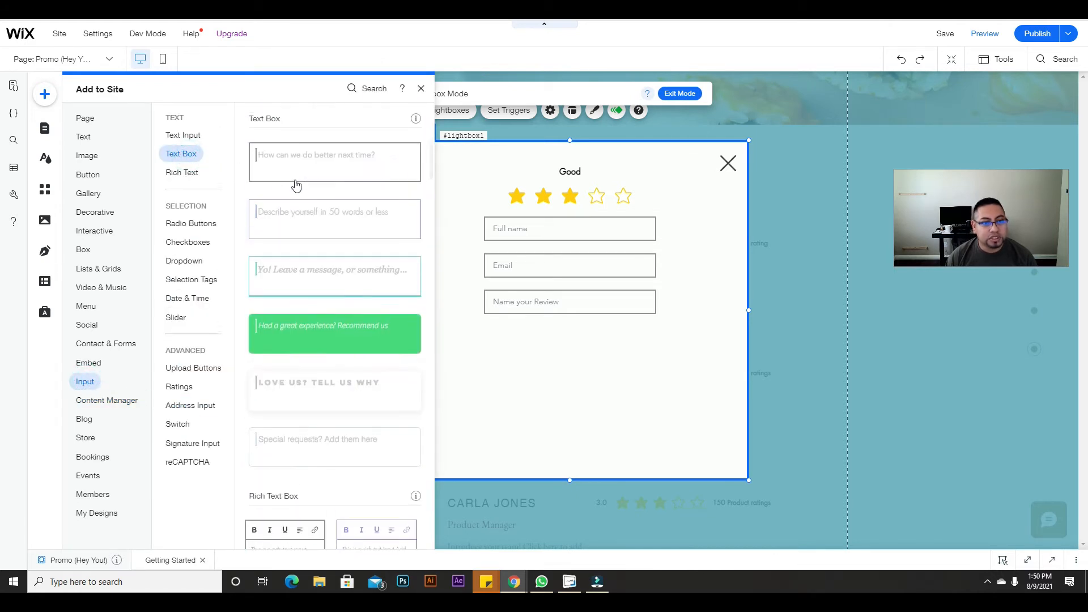
left_click_drag(327, 163, 569, 417)
Step: Set the text box placeholder to 'Please write your review', then bring up the Add panel for buttons
left_click(504, 312)
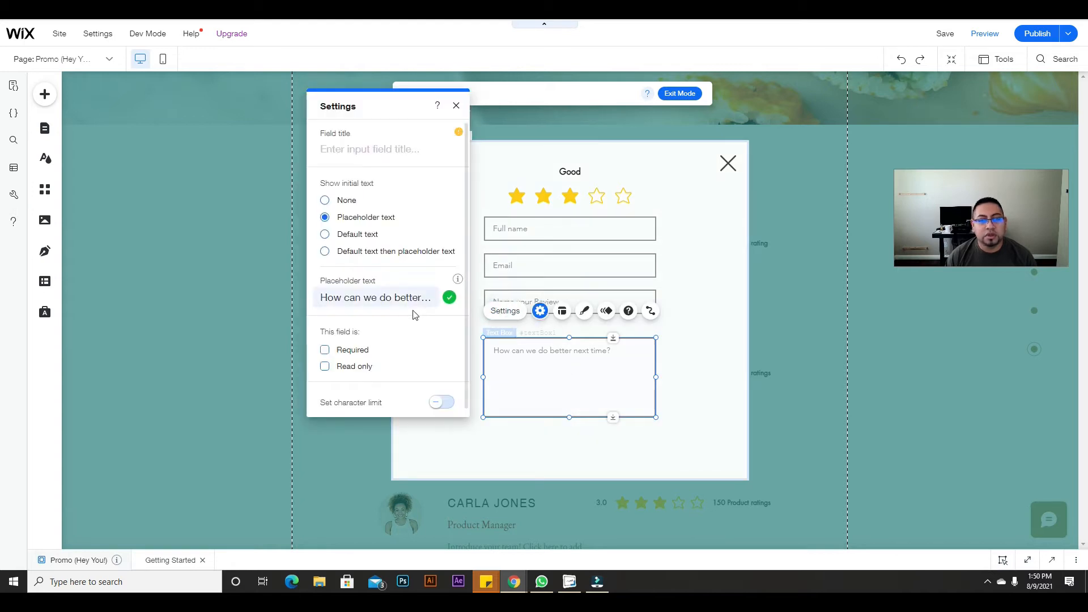
left_click(391, 304)
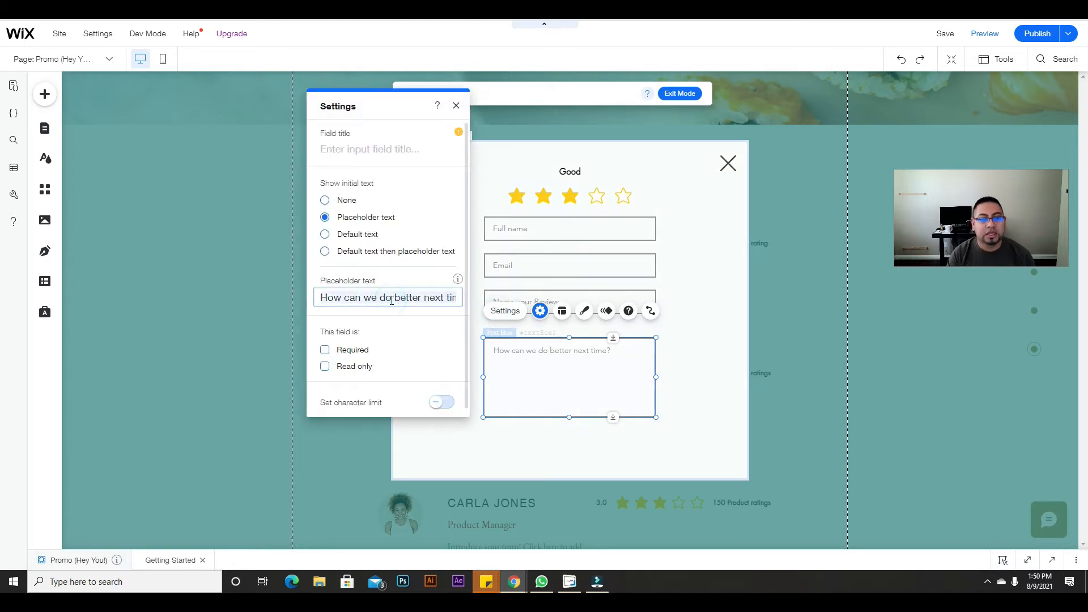
key("ctrl+a")
key("BackSpace")
type("pL")
key("BackSpace")
key("BackSpace")
type("Ple")
type("ae w")
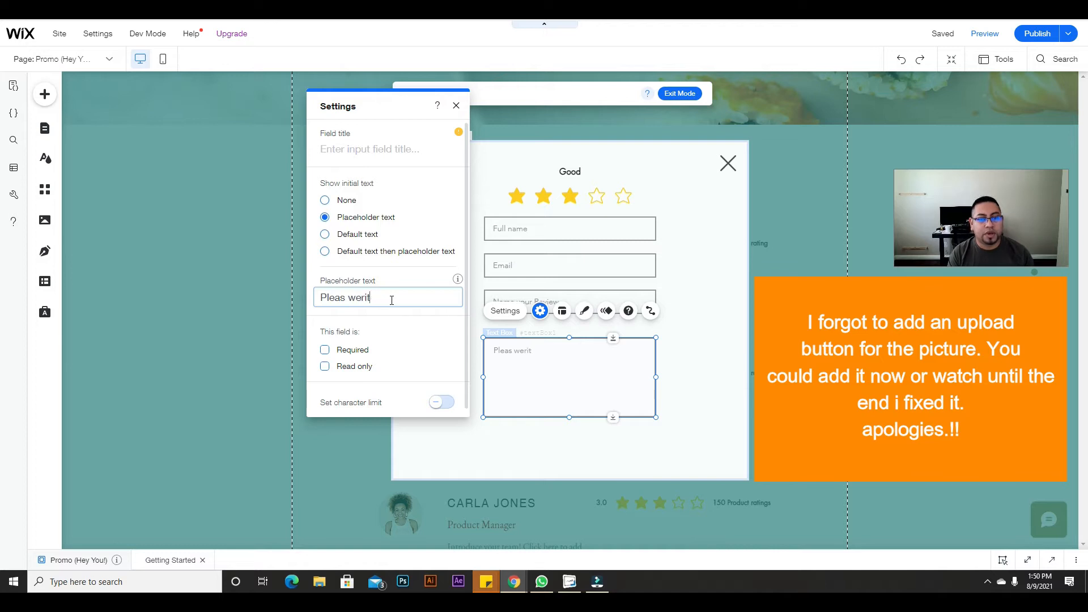
key("BackSpace")
key("BackSpace")
key("BackSpace")
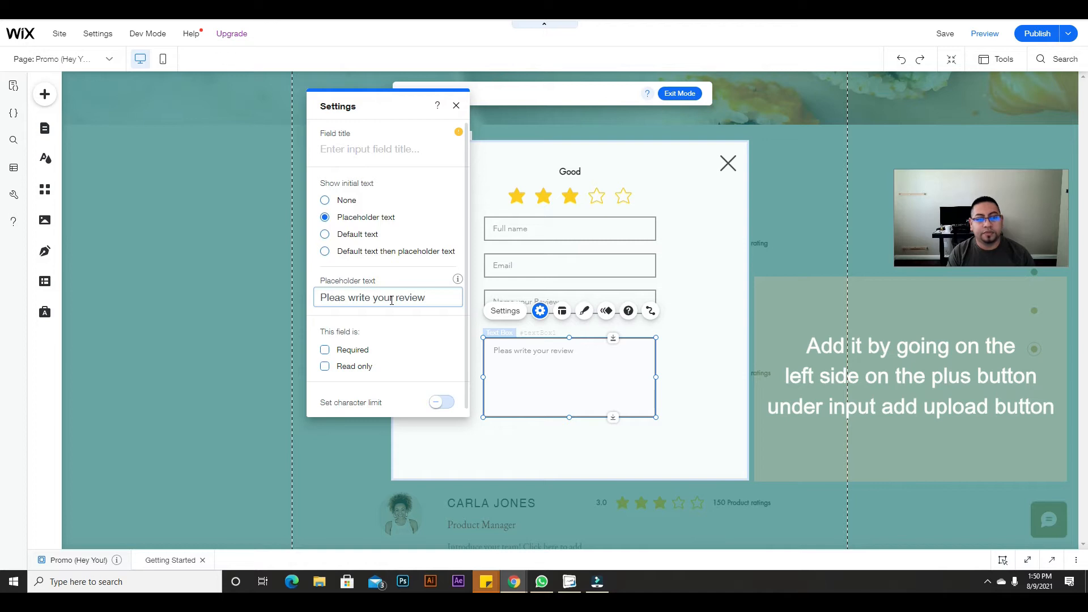
left_click(345, 298)
type("e")
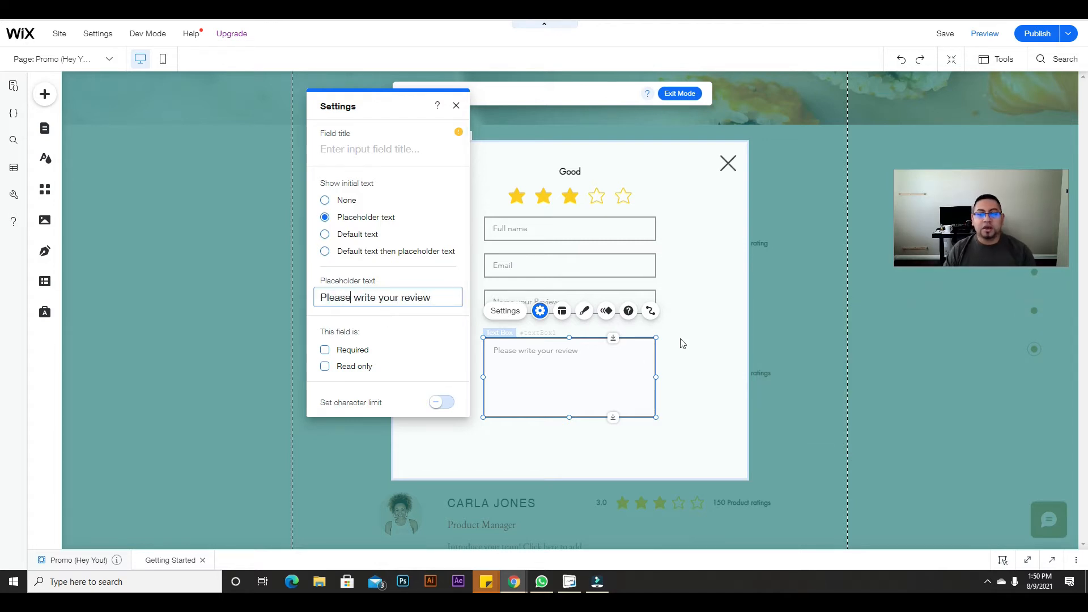
left_click(682, 343)
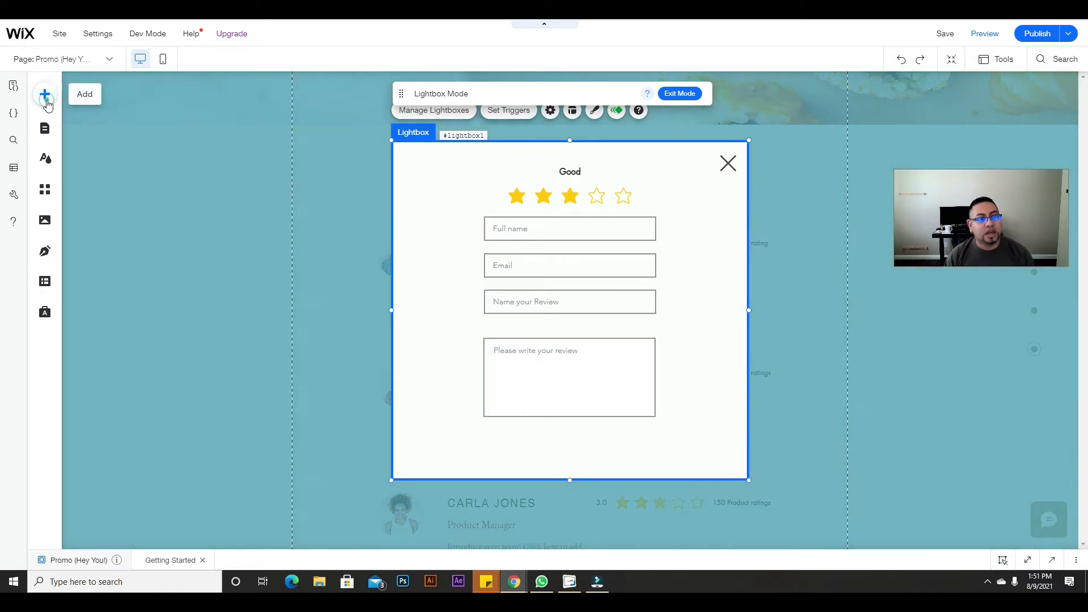
left_click(45, 94)
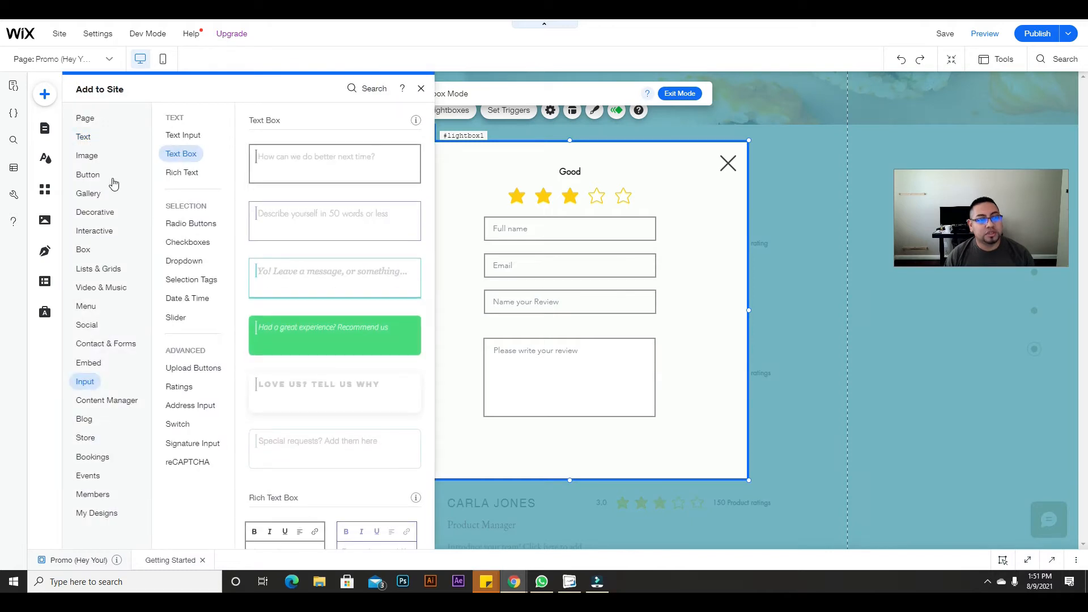
left_click(89, 155)
Step: Place an outlined button below the review text box labelled 'SUBMIT YOUR REVIEW'
left_click(92, 176)
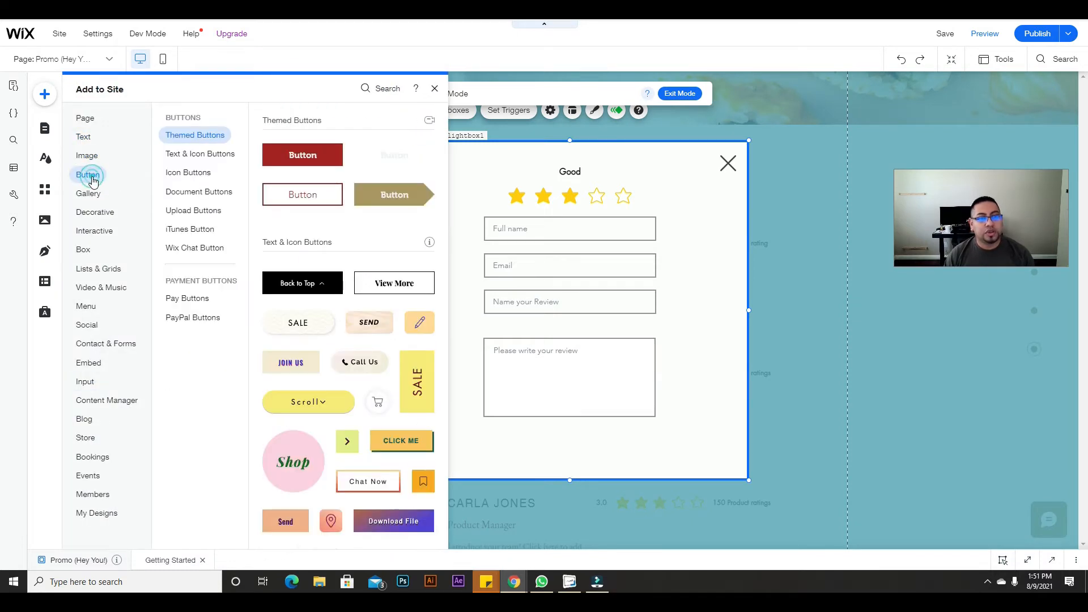
left_click_drag(275, 202, 574, 439)
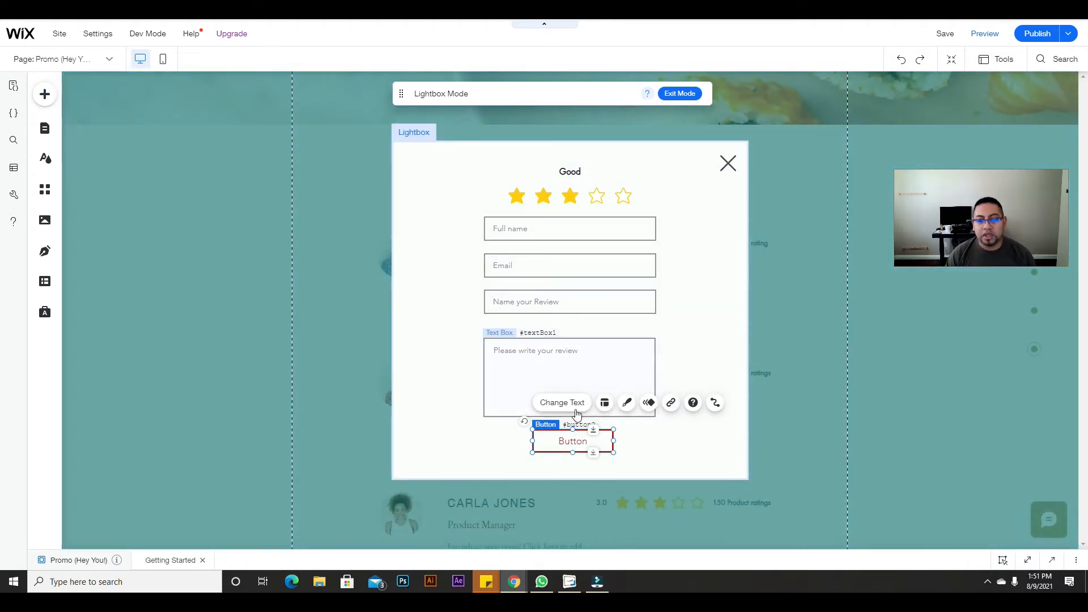
left_click(577, 402)
type("SUBMIT")
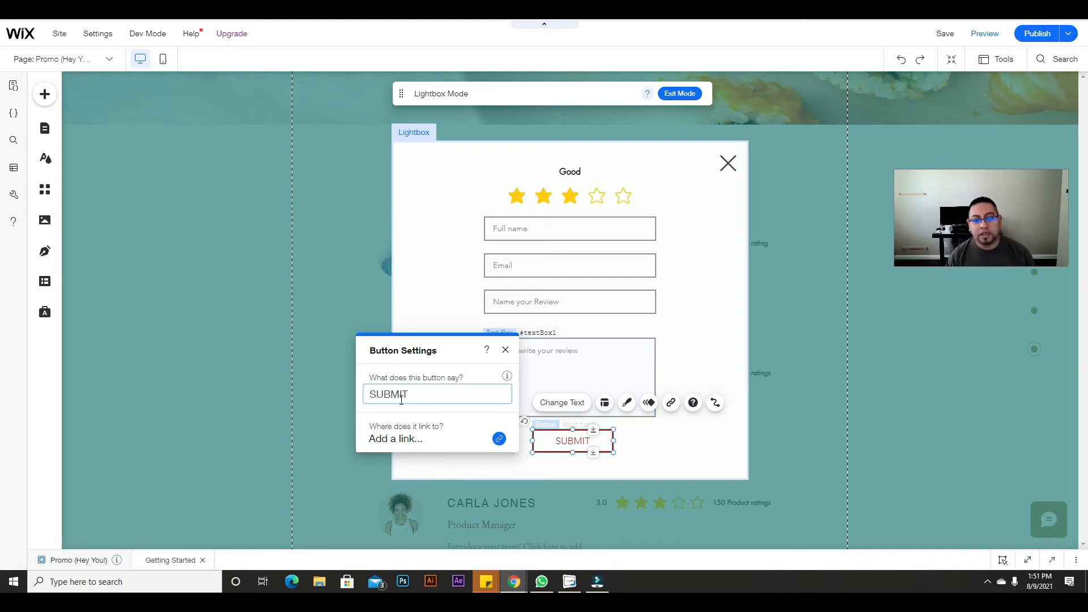
type(" YOUR RV")
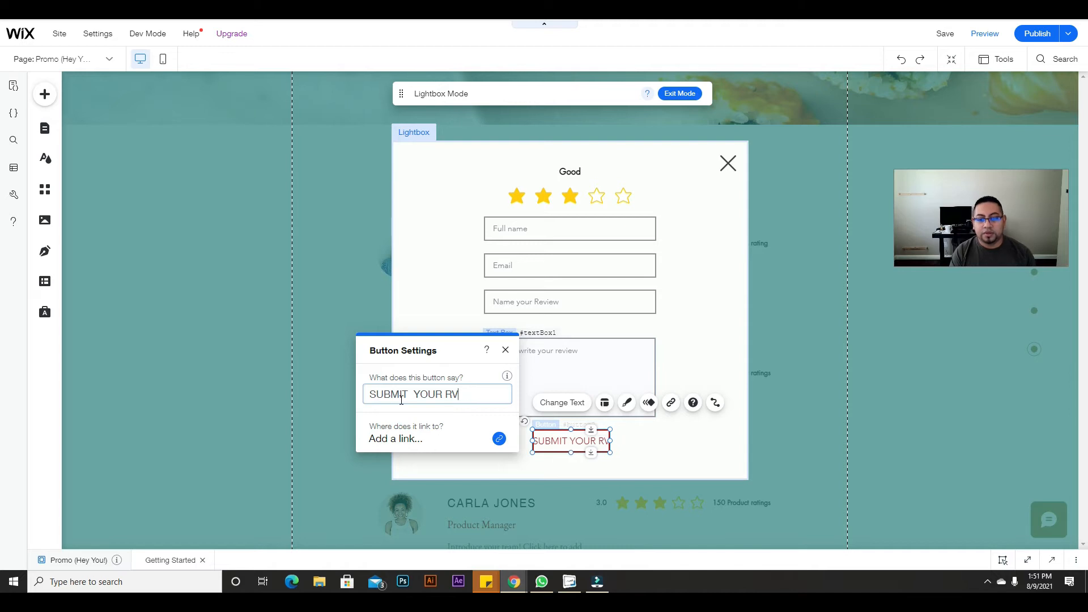
key("BackSpace")
type("EWIEW")
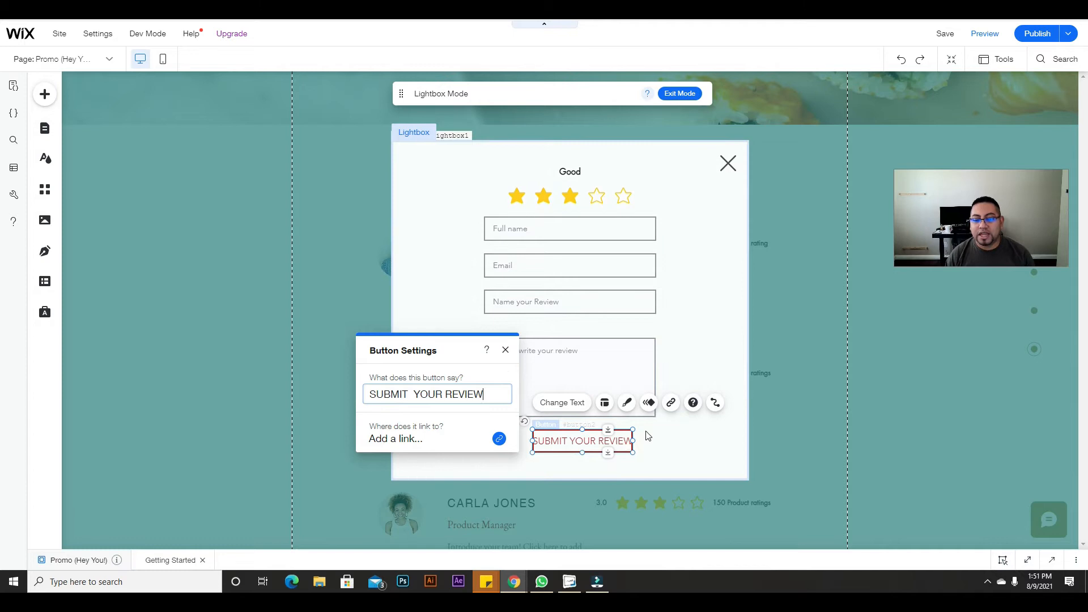
Step: Widen the SUBMIT YOUR REVIEW button to fit its label and exit lightbox mode
left_click_drag(633, 440, 576, 440)
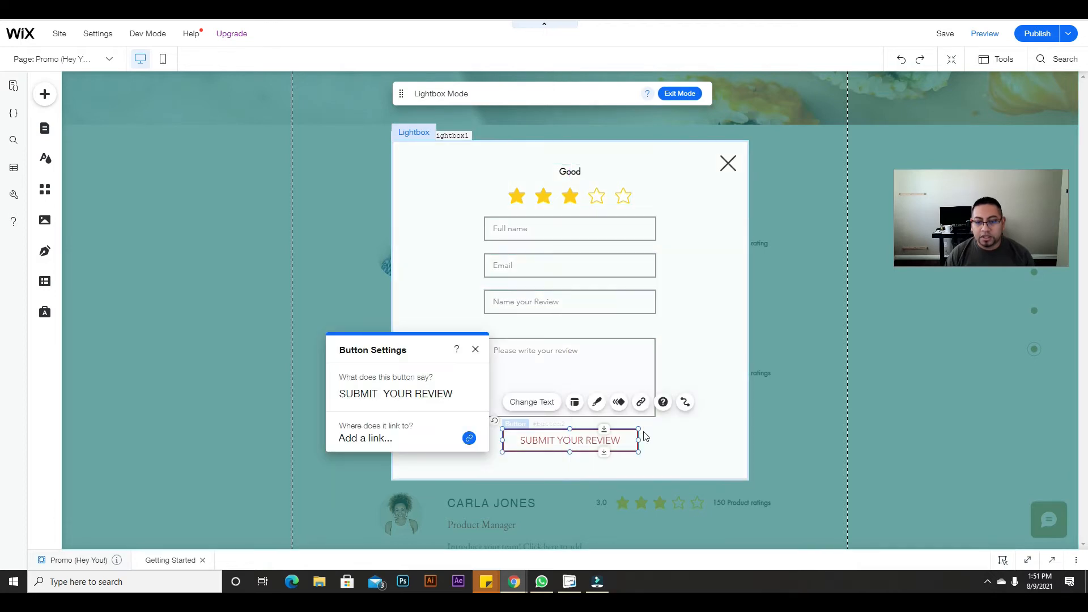
left_click(658, 437)
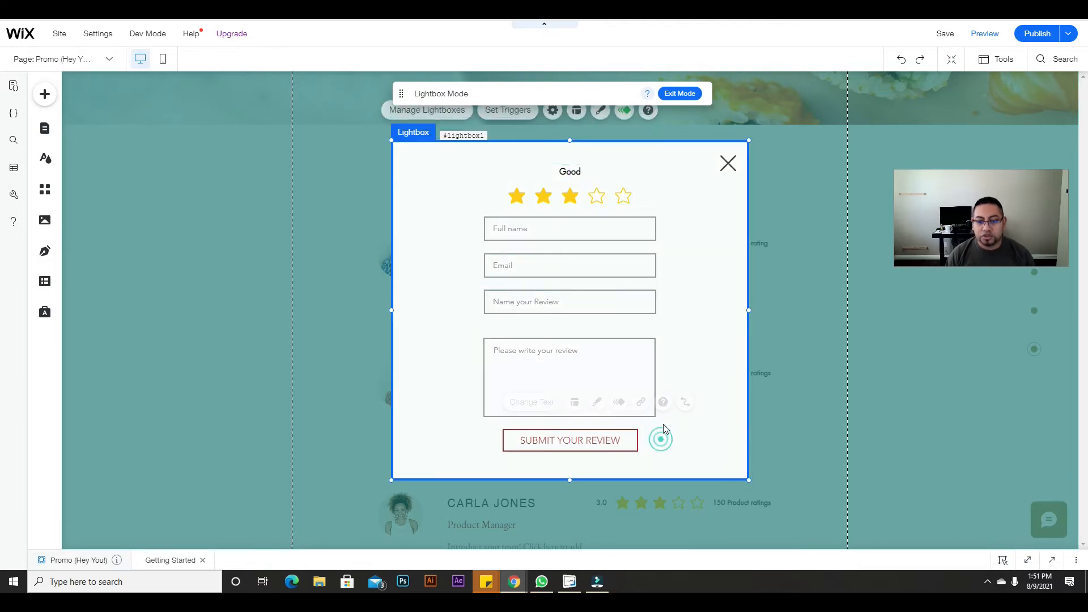
left_click(629, 443)
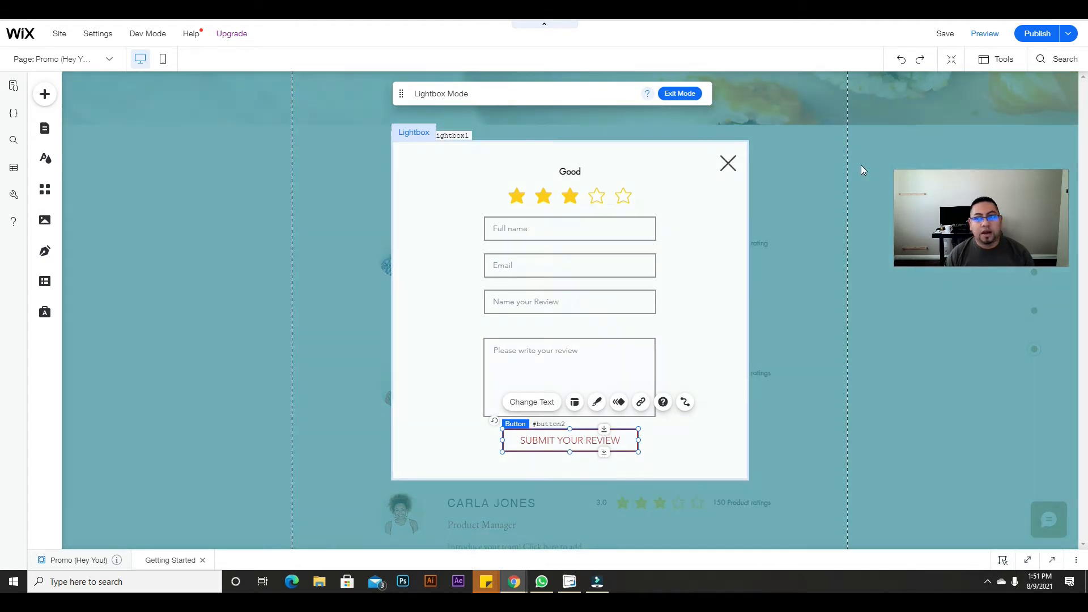
left_click(667, 95)
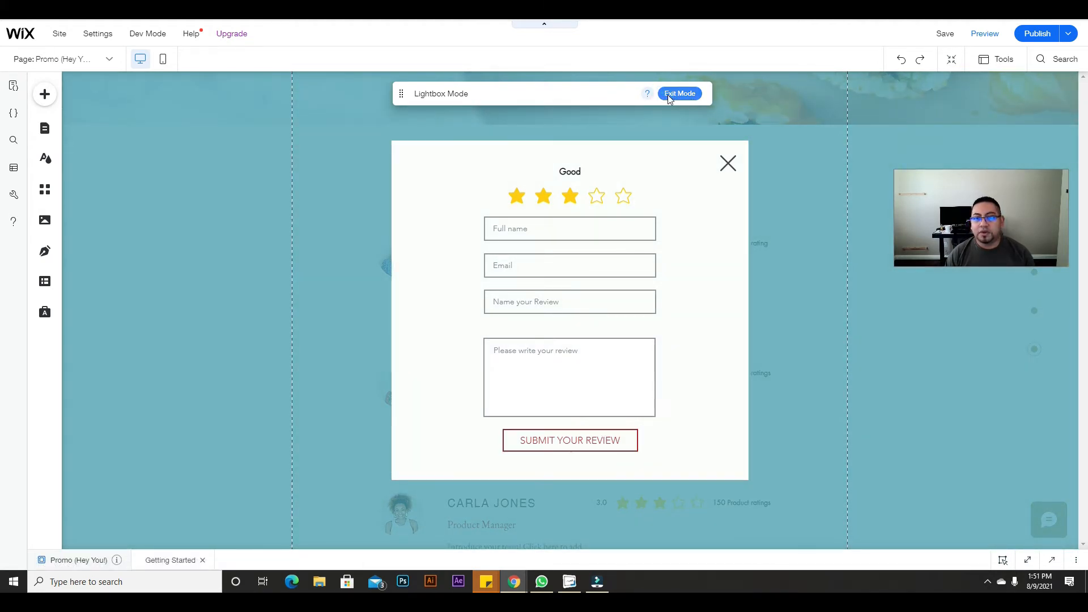
Step: Rename the Promo lightbox to 'Review form' under Lightboxes and return to the Home page
left_click(44, 128)
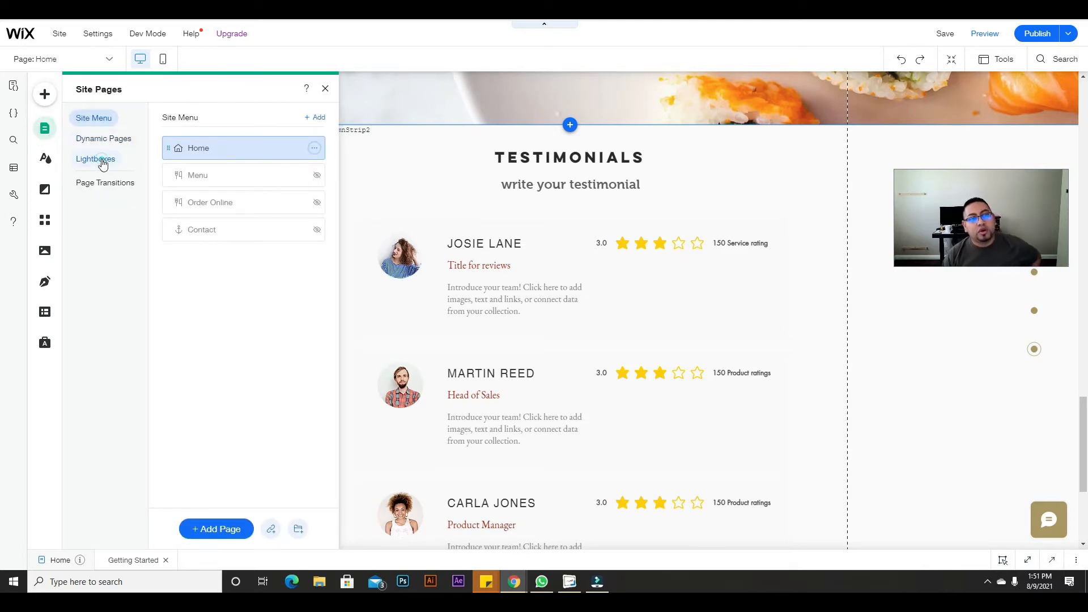
left_click(102, 162)
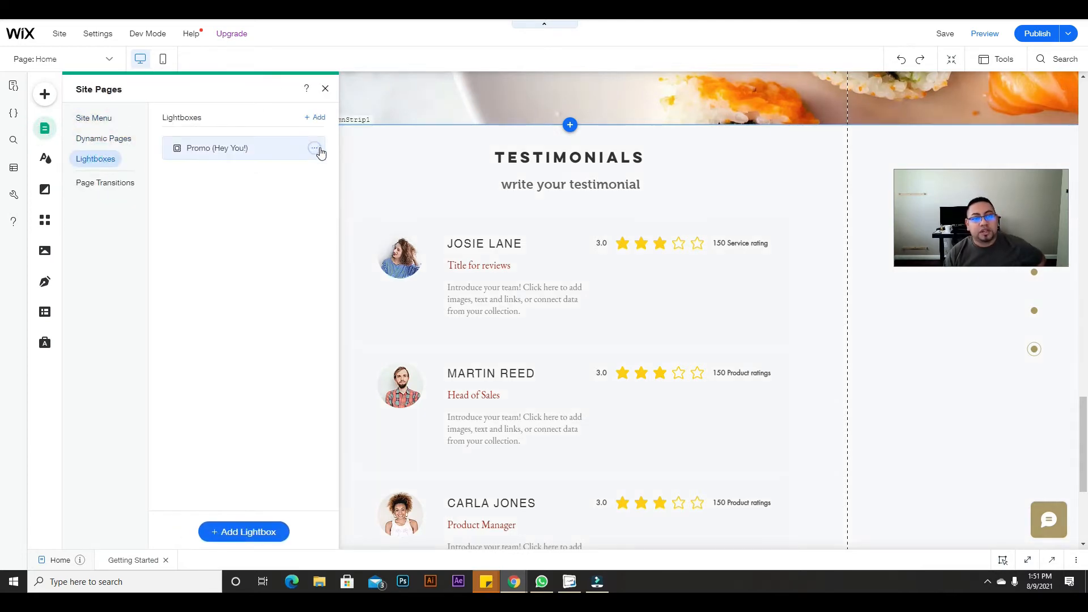
left_click(315, 148)
left_click(360, 170)
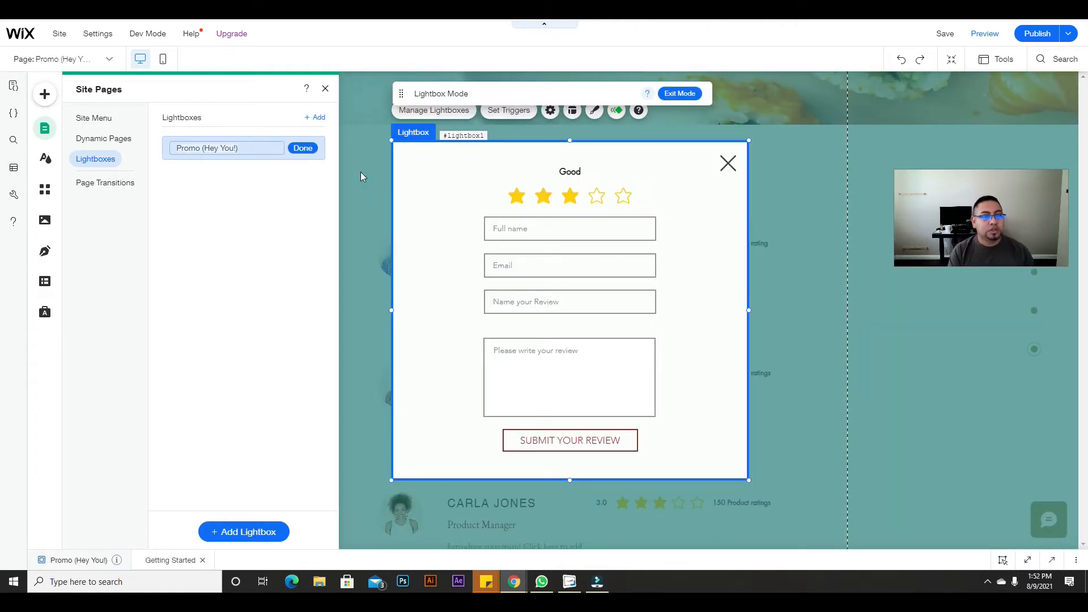
key("BackSpace")
type("Re")
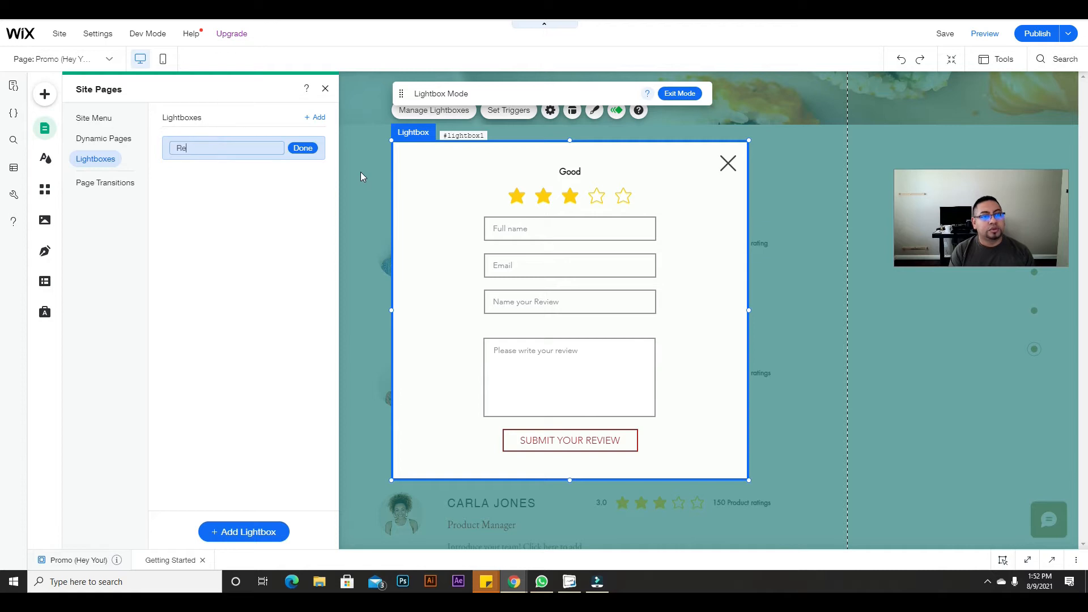
type("view")
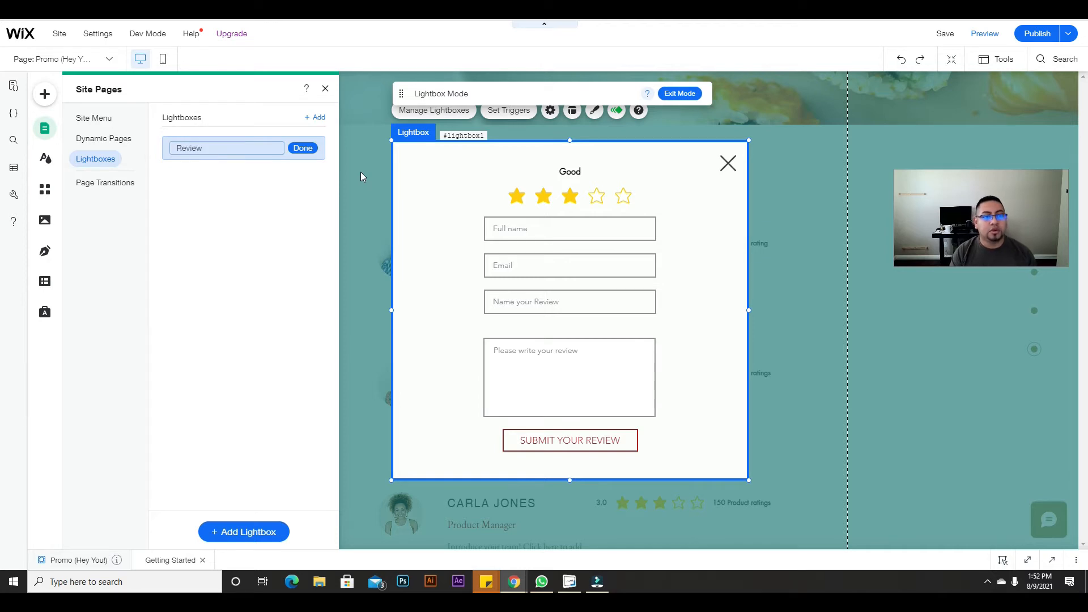
type(" form")
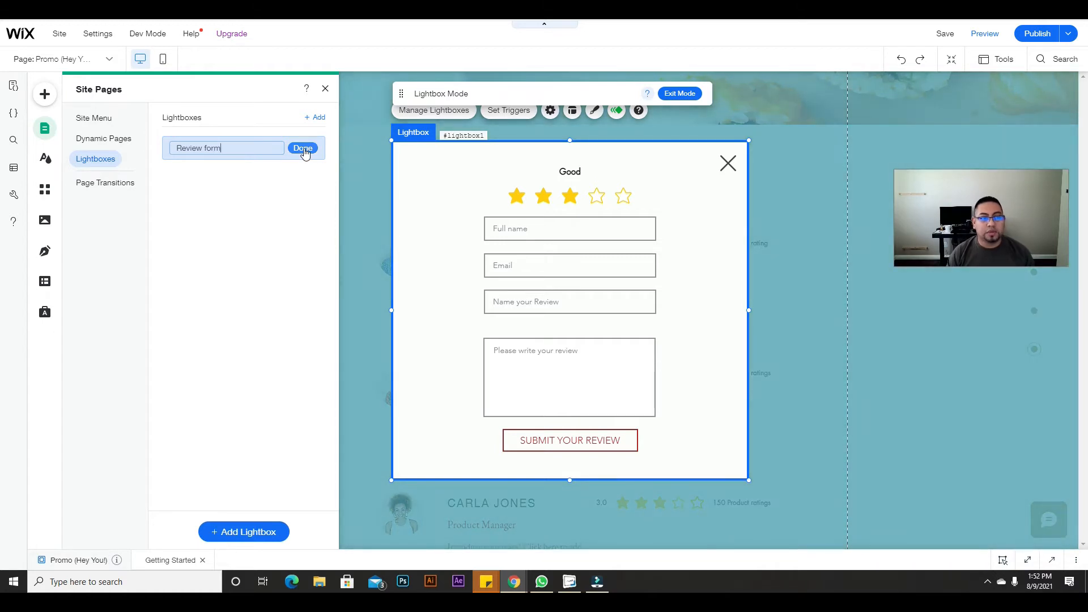
left_click(303, 149)
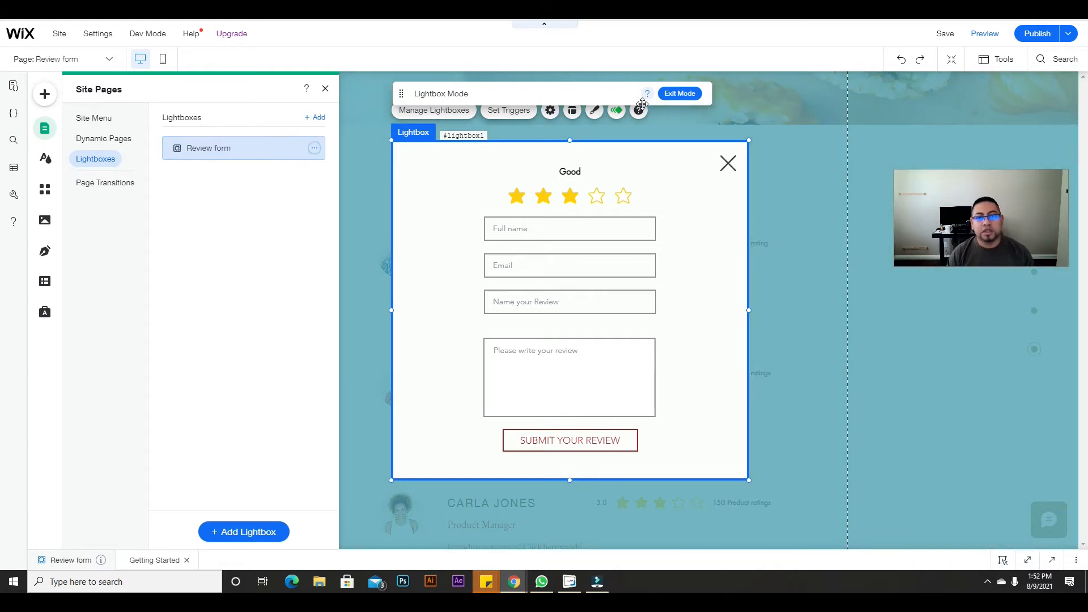
left_click(679, 93)
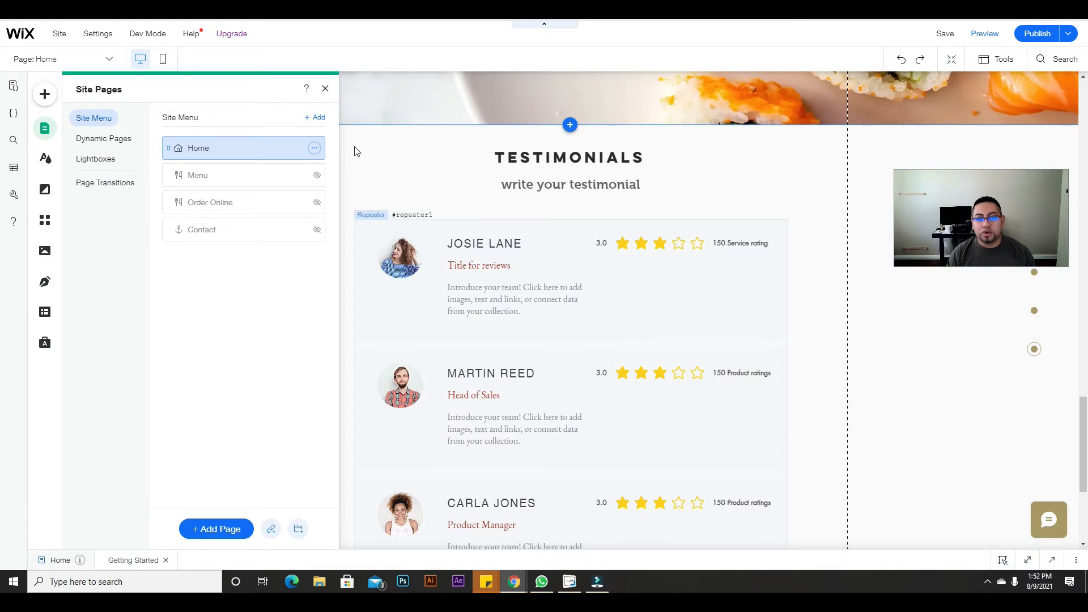
left_click(326, 88)
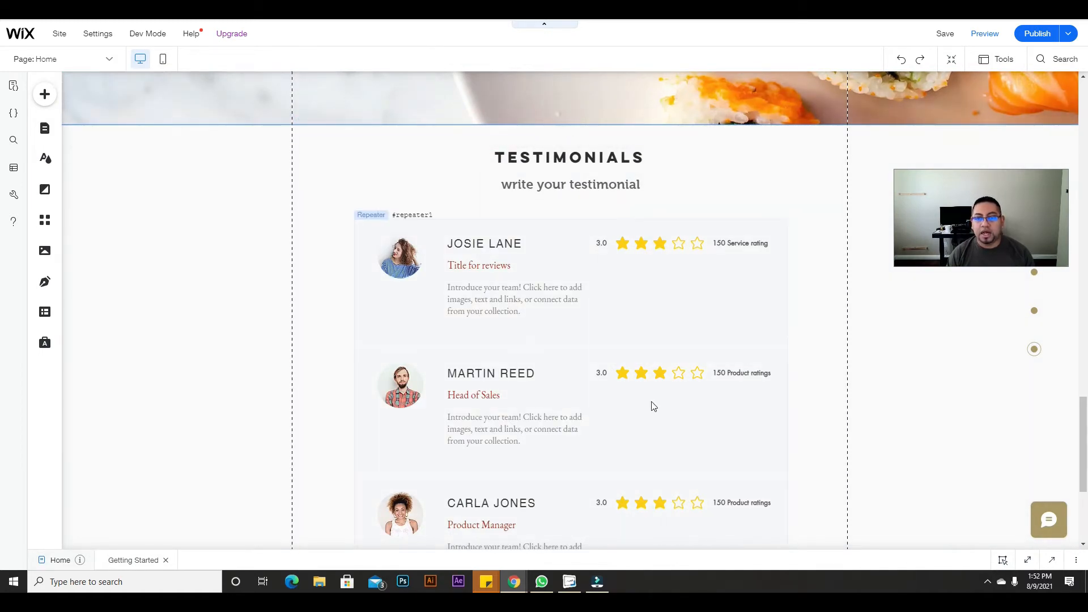
scroll(629, 318, "up", 5)
scroll(590, 369, "down", 7)
scroll(566, 272, "up", 1)
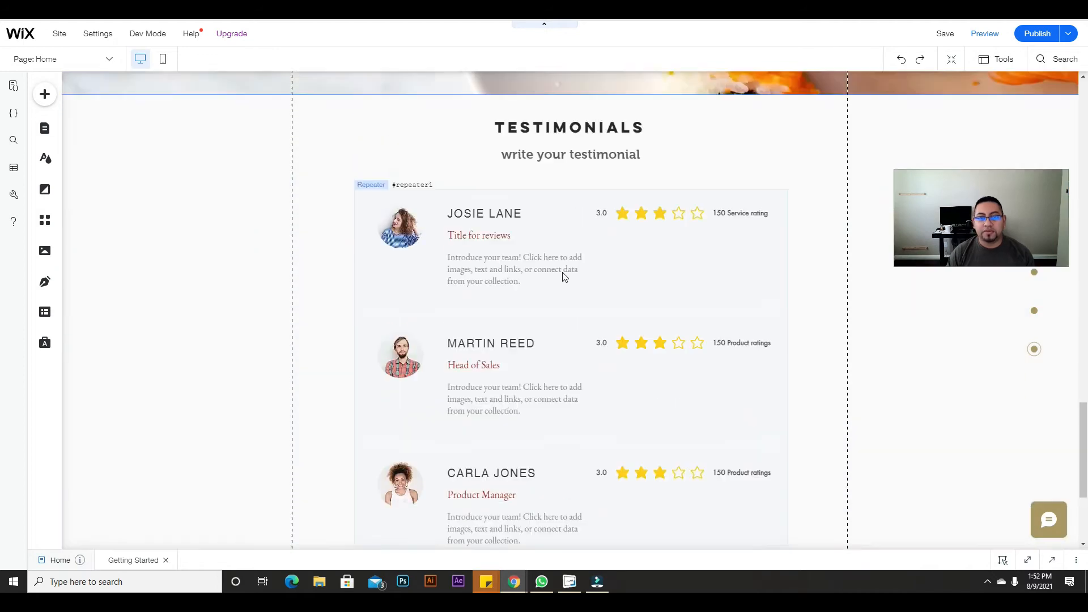
scroll(564, 276, "up", 1)
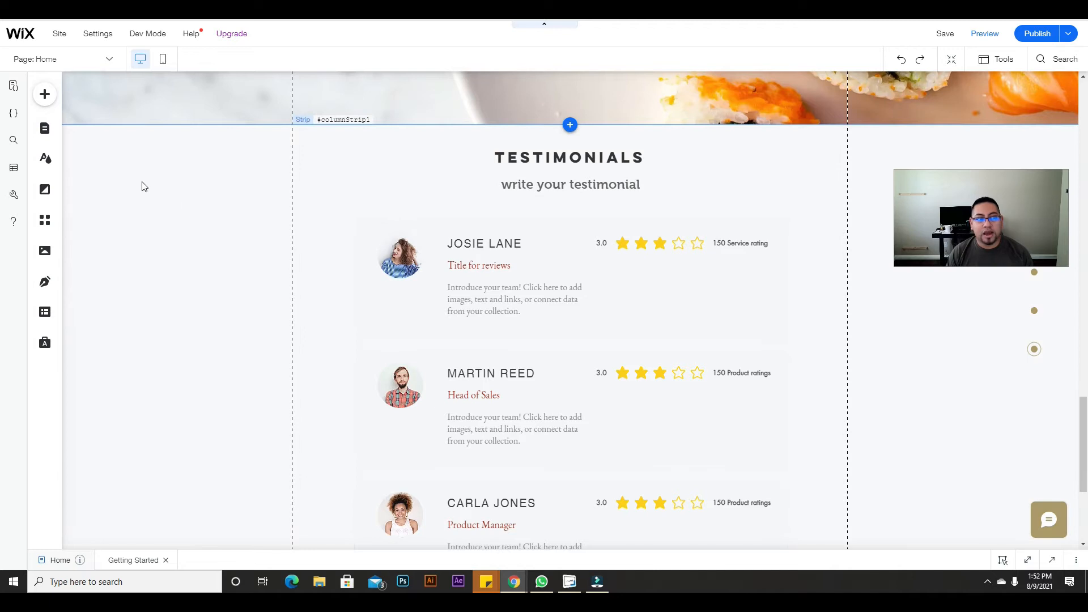
left_click(45, 128)
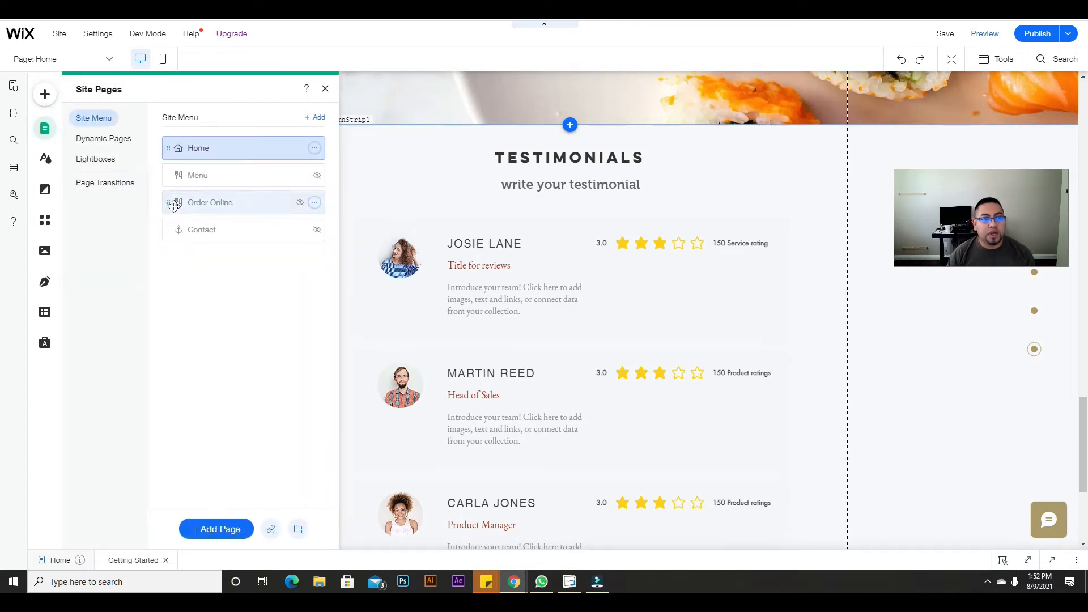
left_click(85, 161)
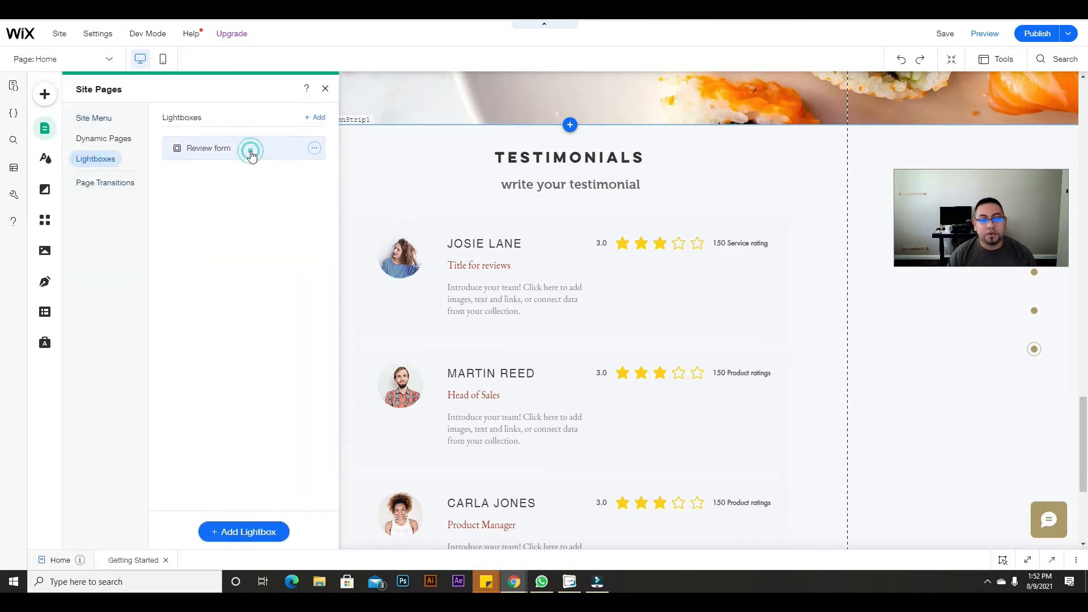
left_click(251, 155)
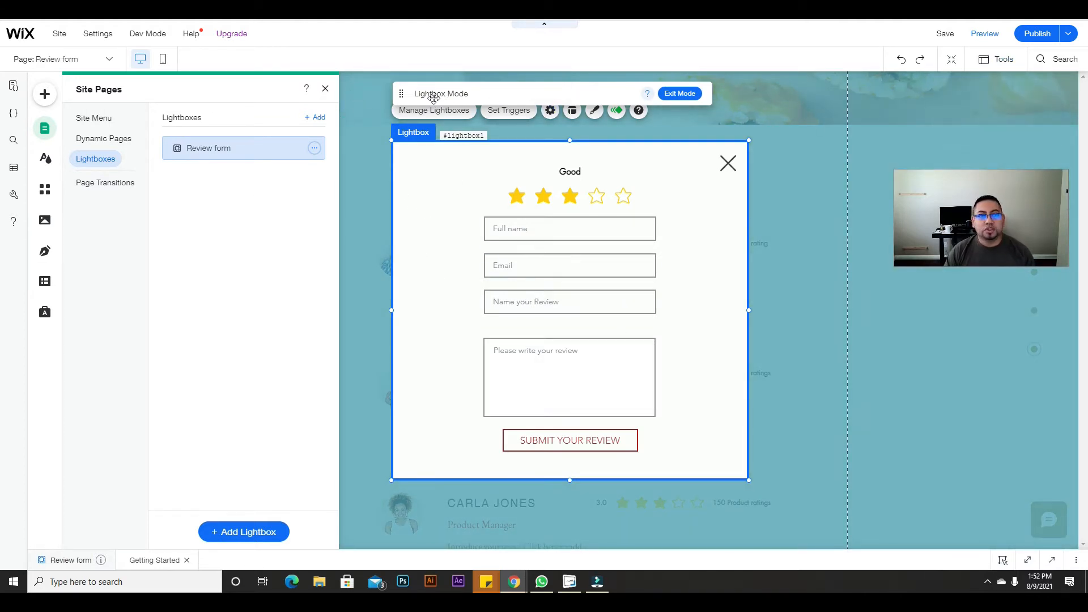
left_click(682, 94)
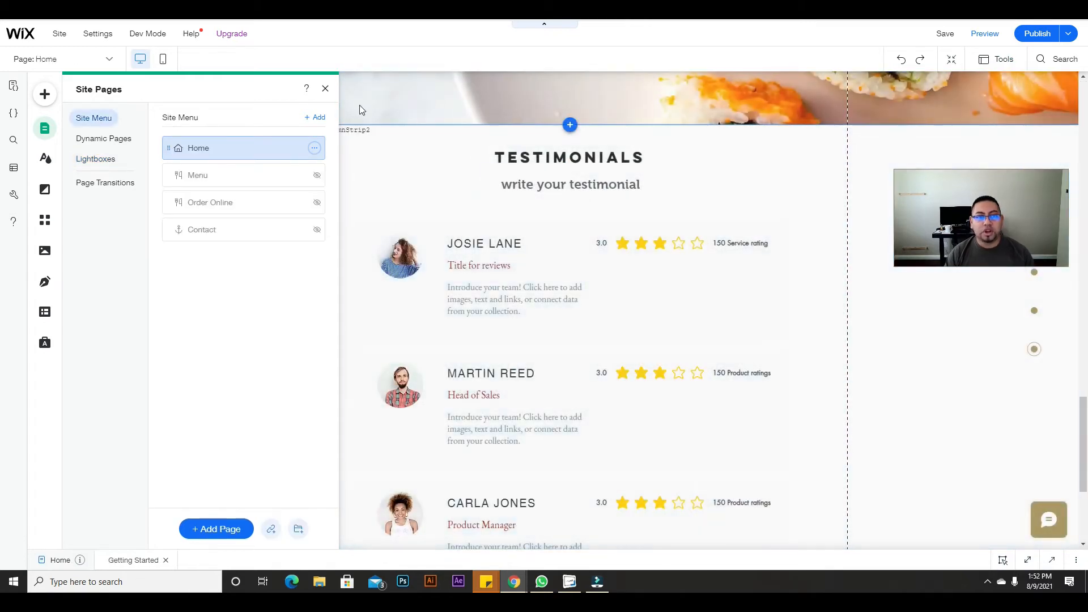
left_click(325, 90)
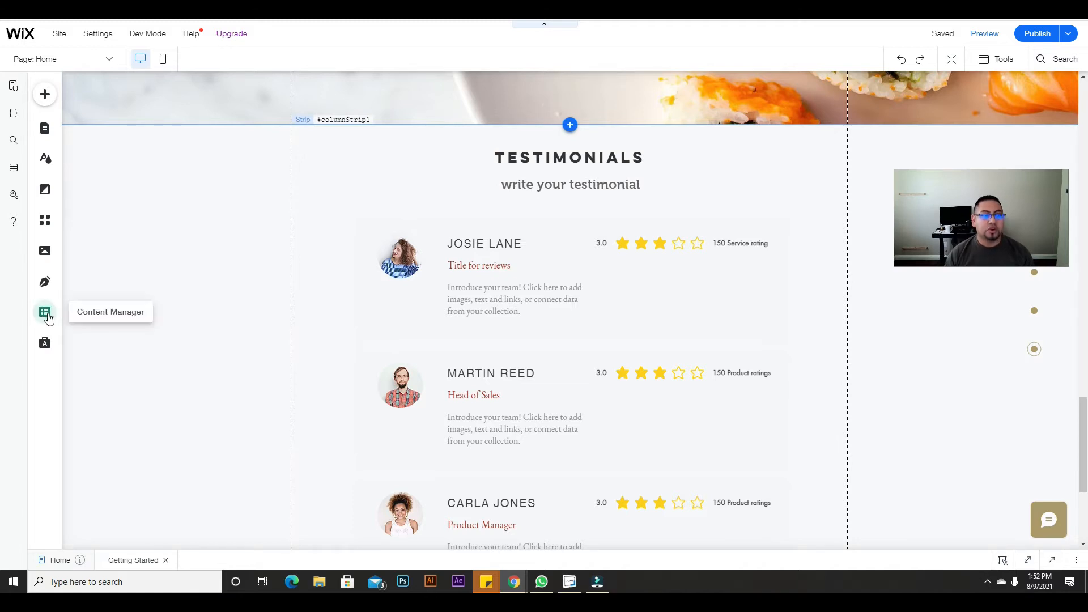
Step: Switch off developer mode and close the content collections list
left_click(47, 316)
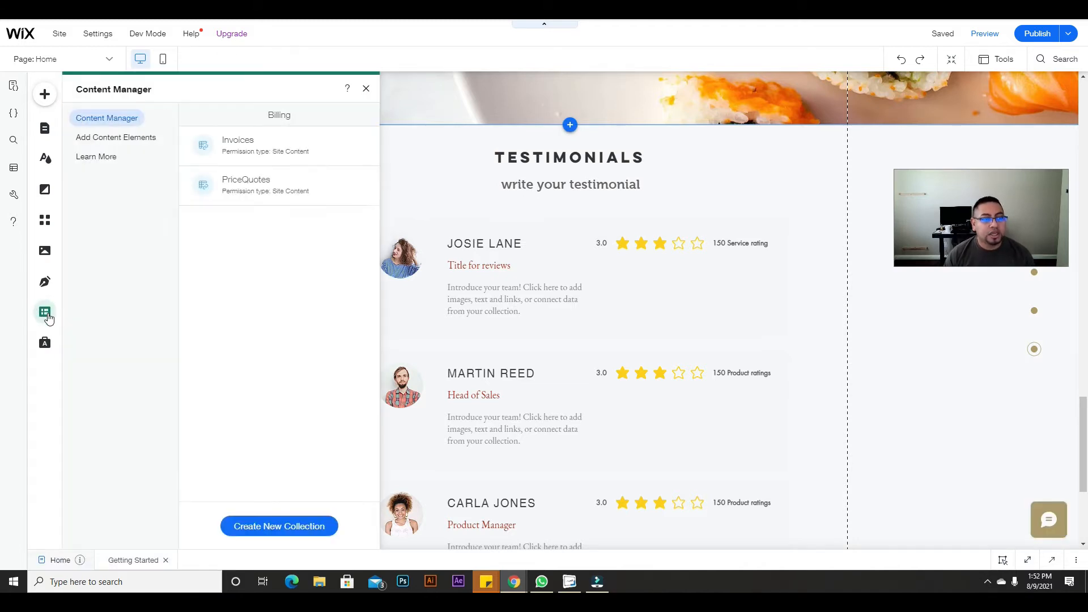
mouse_move(146, 33)
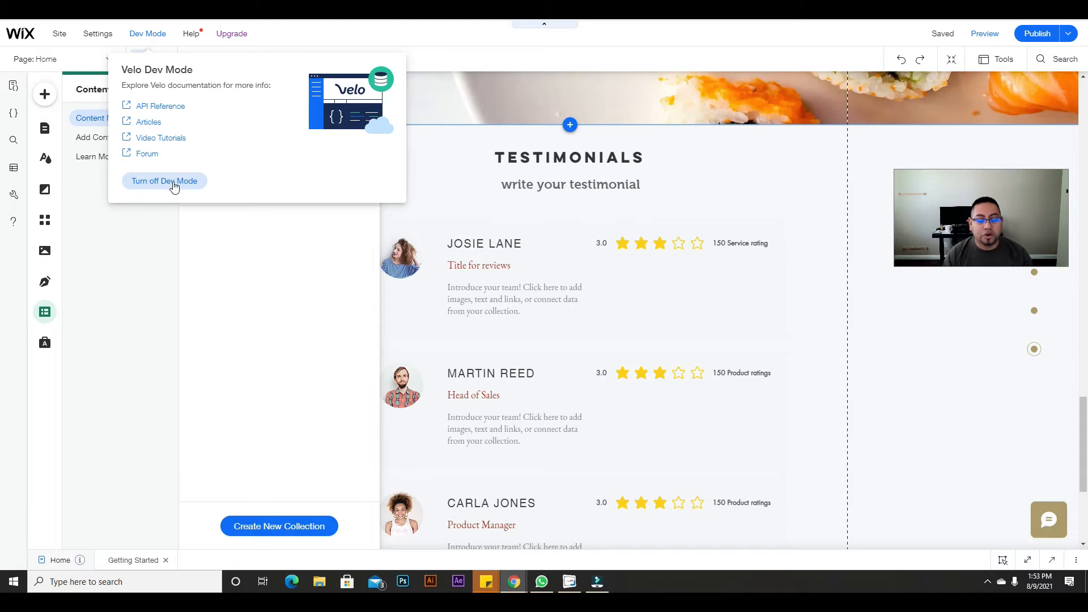
left_click(164, 181)
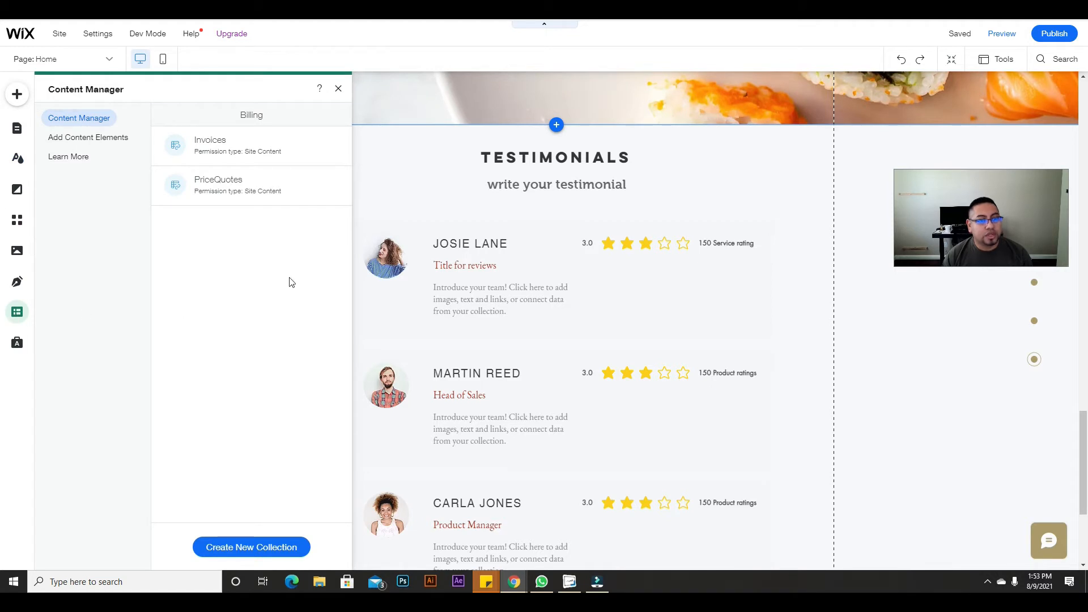
left_click(339, 88)
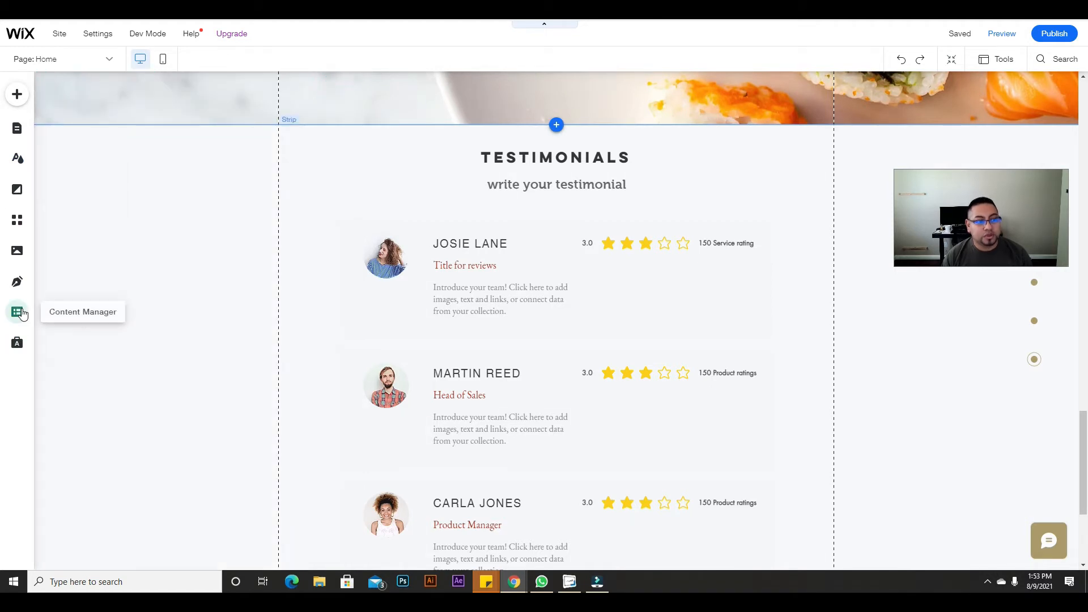
Step: Turn developer mode back on, minimize the code panel, and reopen the content collections
mouse_move(139, 33)
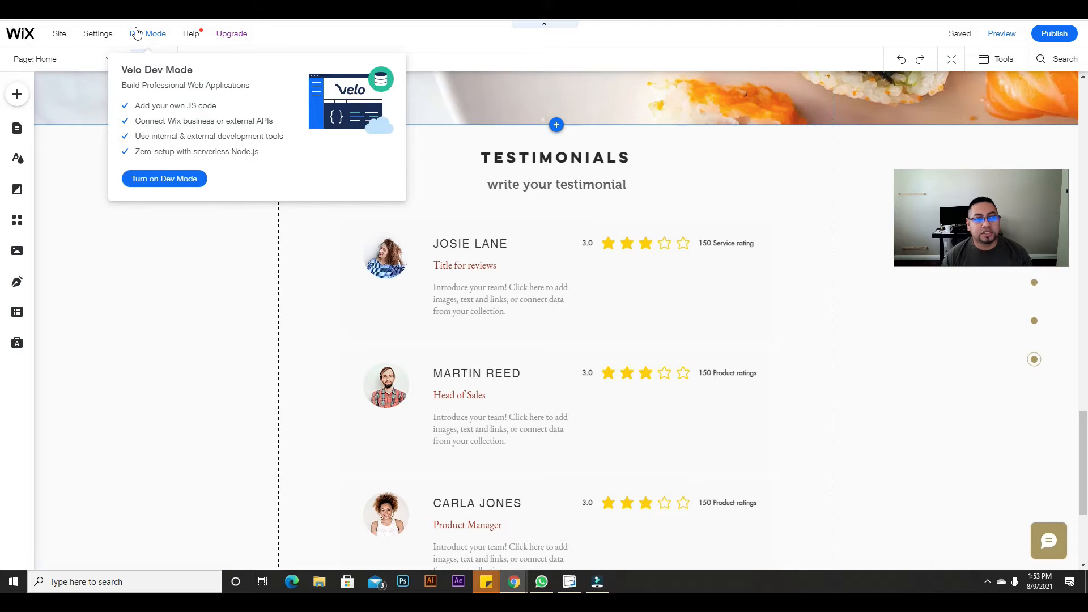
left_click(169, 183)
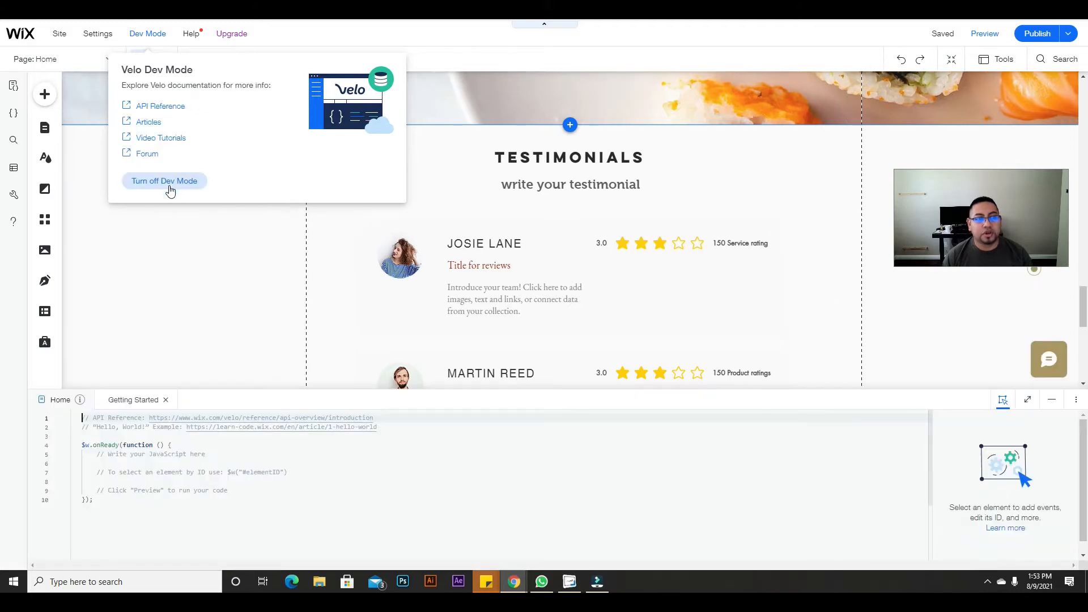
left_click(1050, 403)
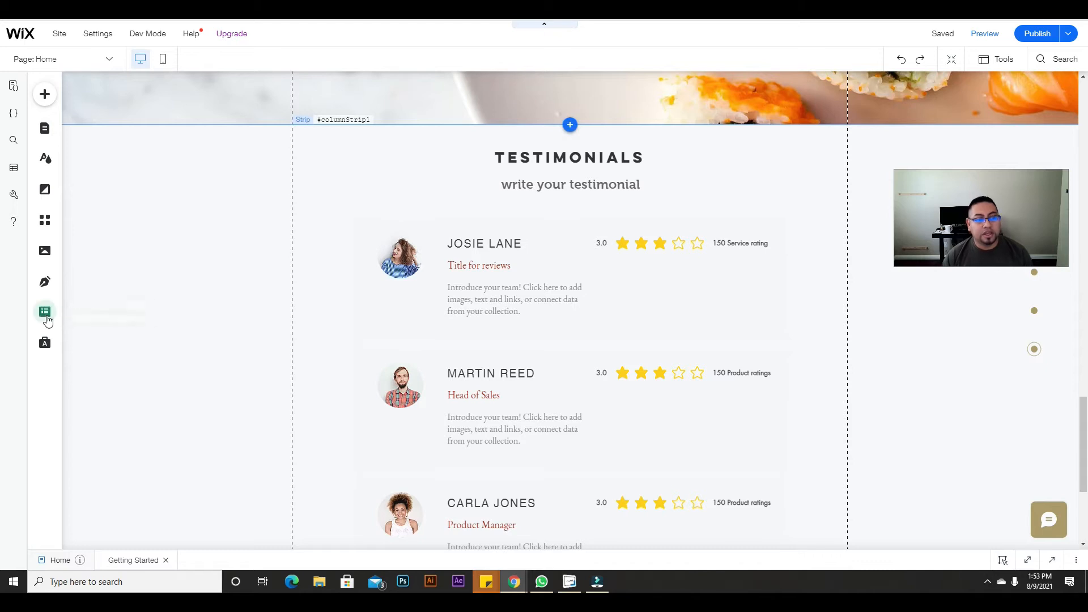
left_click(46, 313)
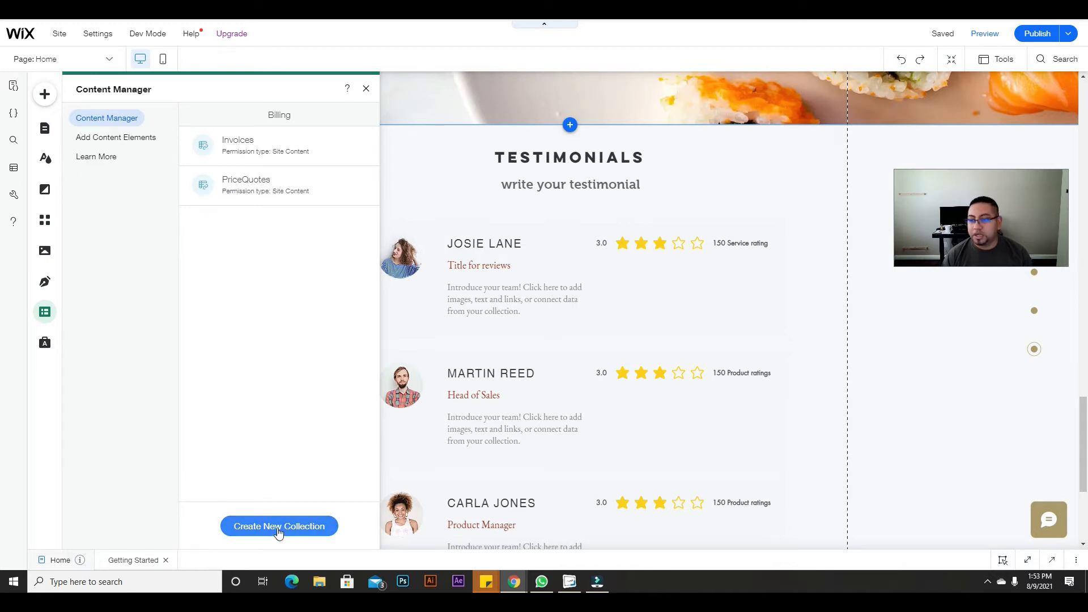
Step: Start a new collection named REVIEWS COLLECTION for Custom Use and go to custom permissions
left_click(279, 527)
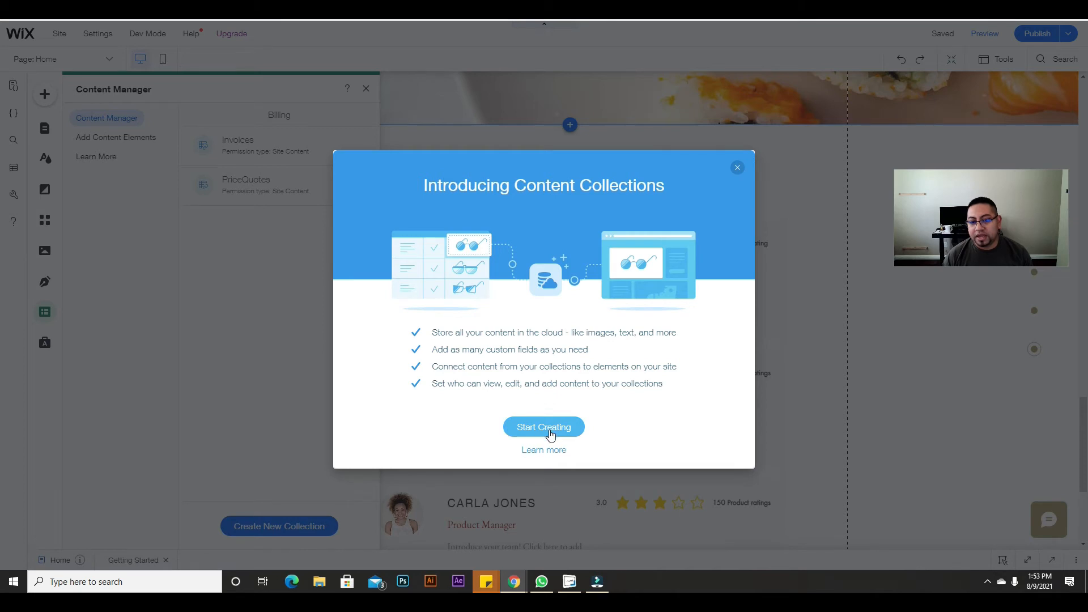
left_click(550, 434)
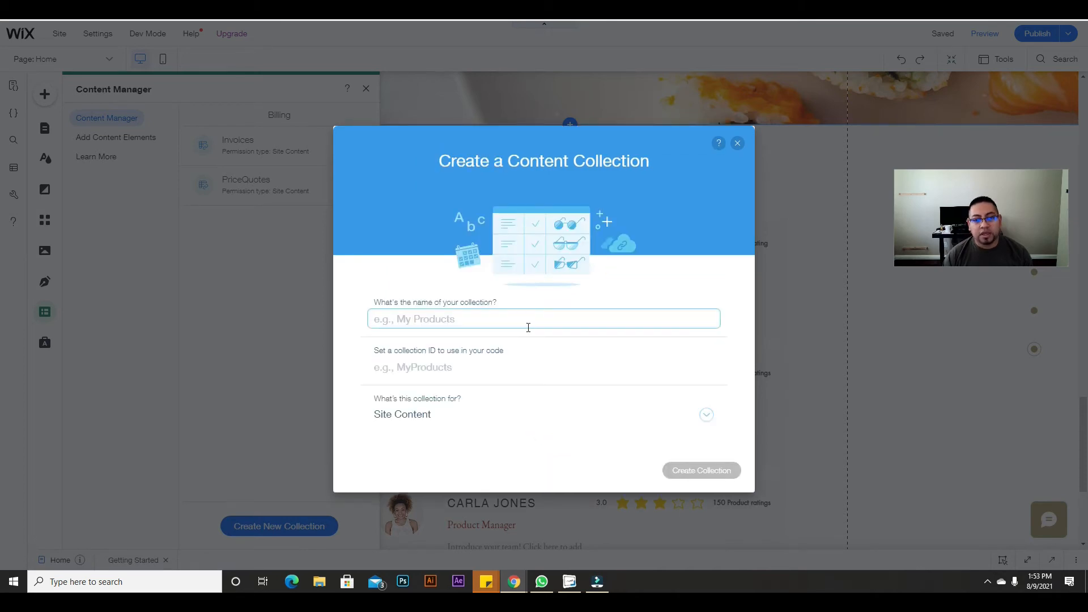
type("R")
key("BackSpace")
type("REVIEWS")
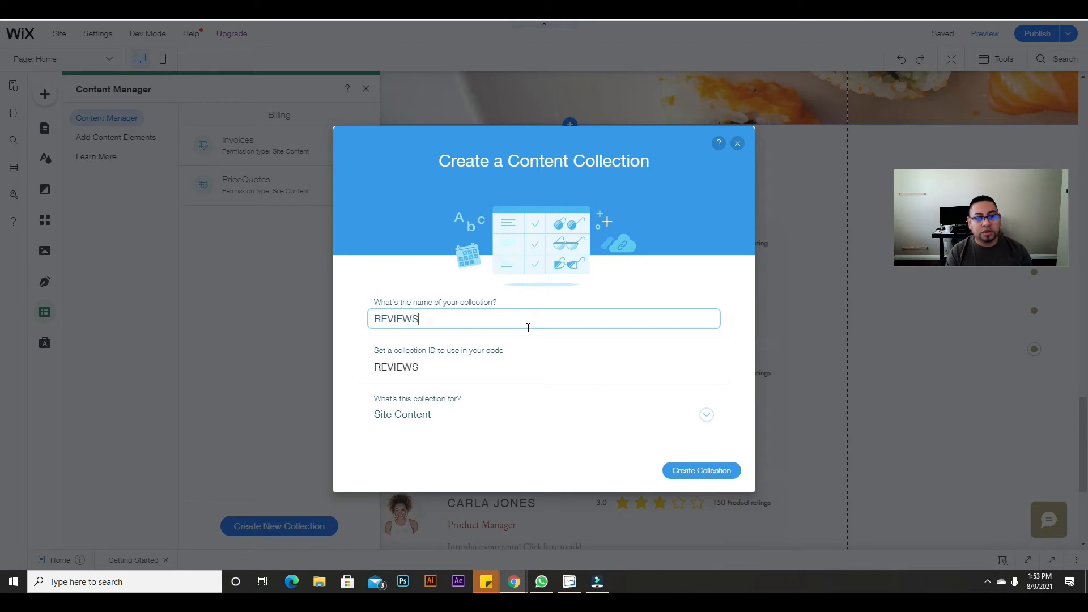
type(" COLLECTION")
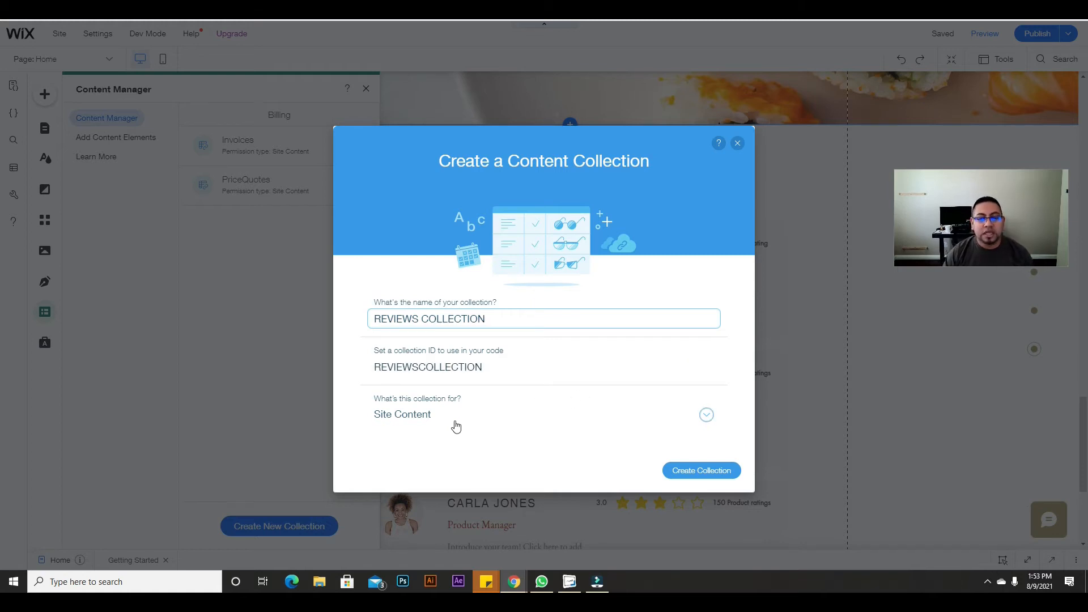
left_click(437, 417)
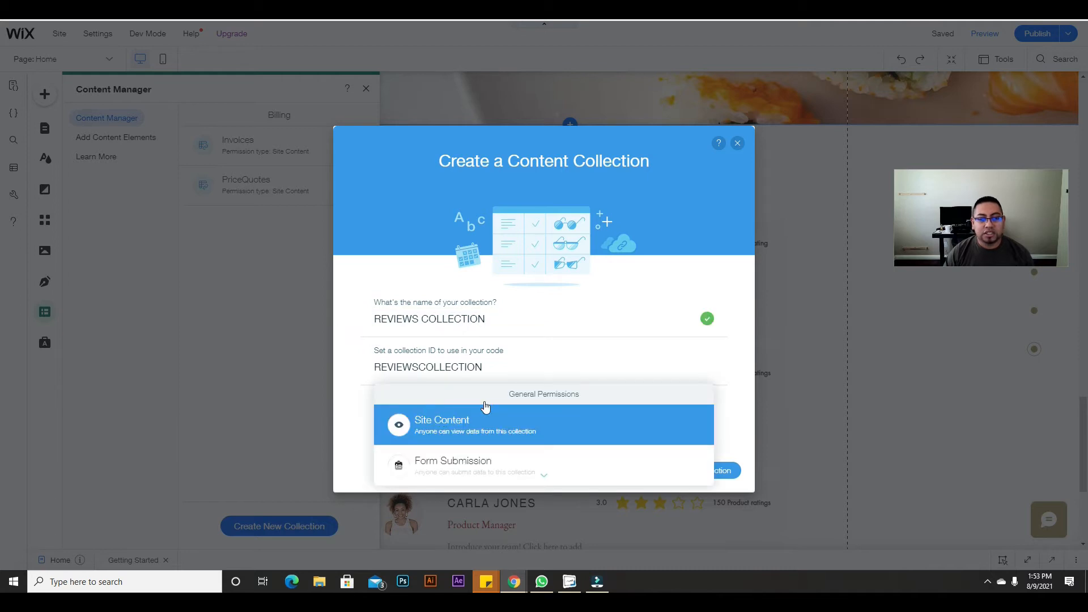
scroll(486, 409, "down", 3)
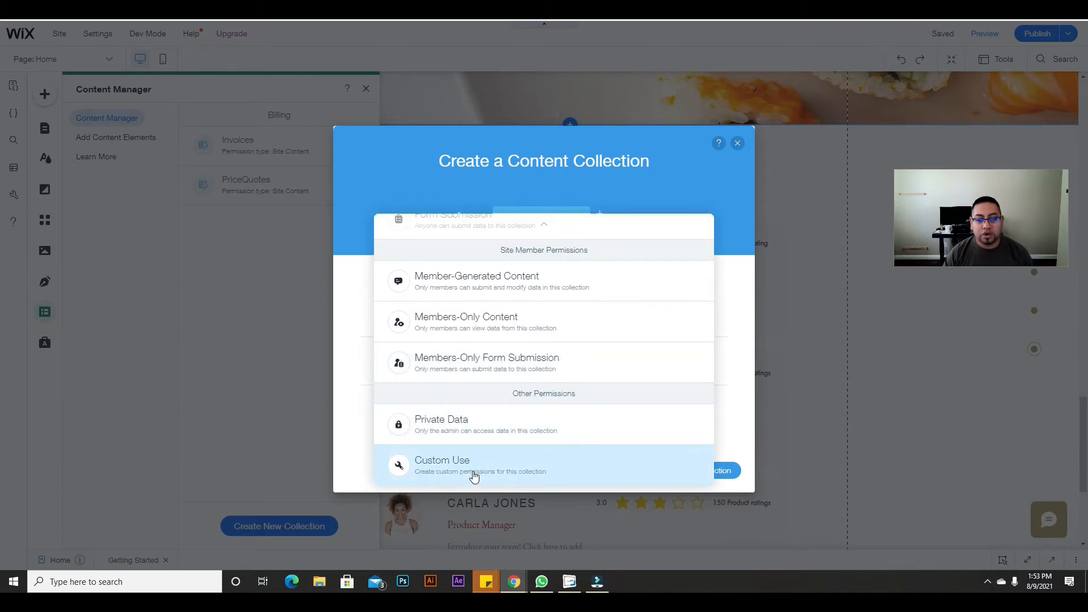
left_click(474, 478)
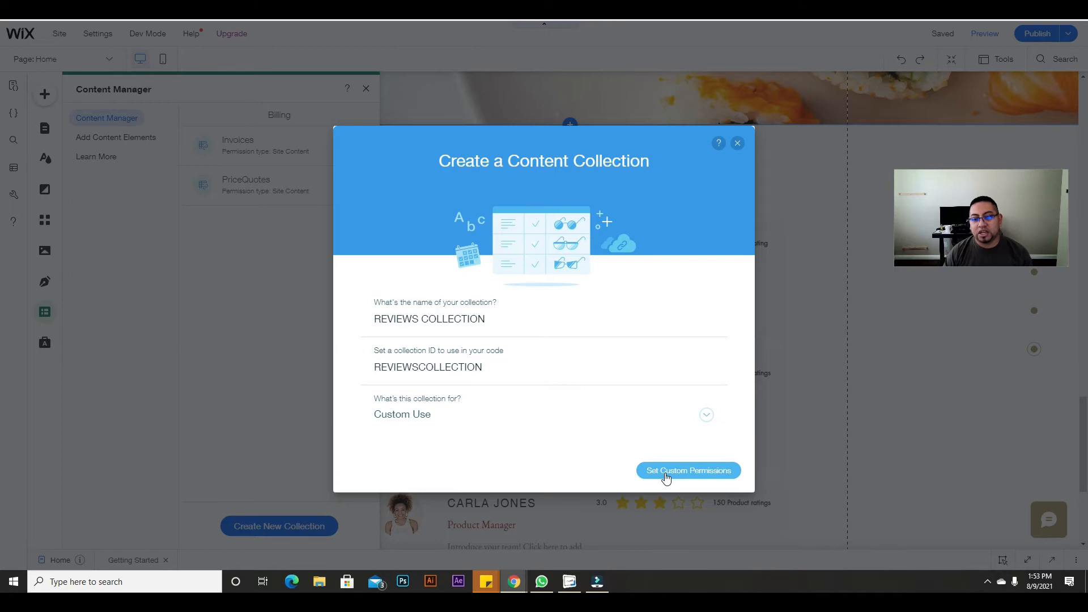
left_click(665, 472)
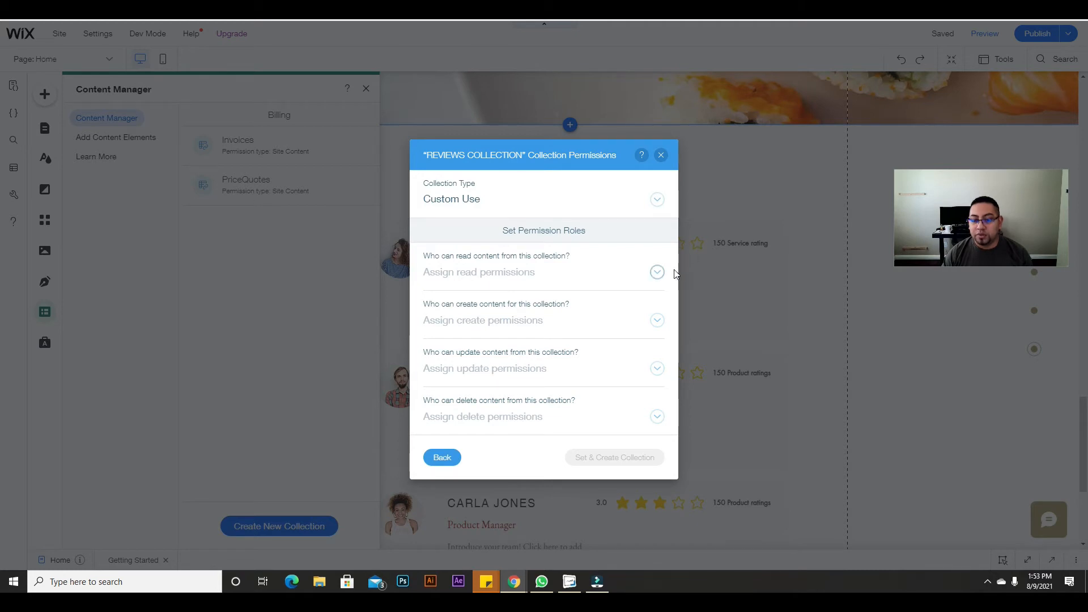
Step: Allow Anyone to read and create content in the collection
left_click(653, 273)
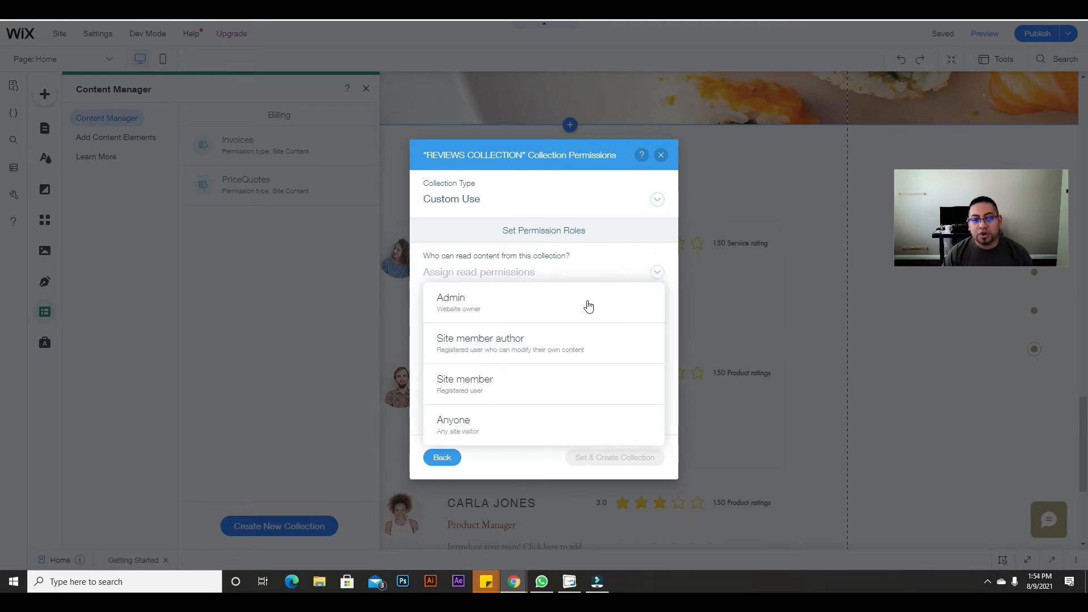
left_click(525, 433)
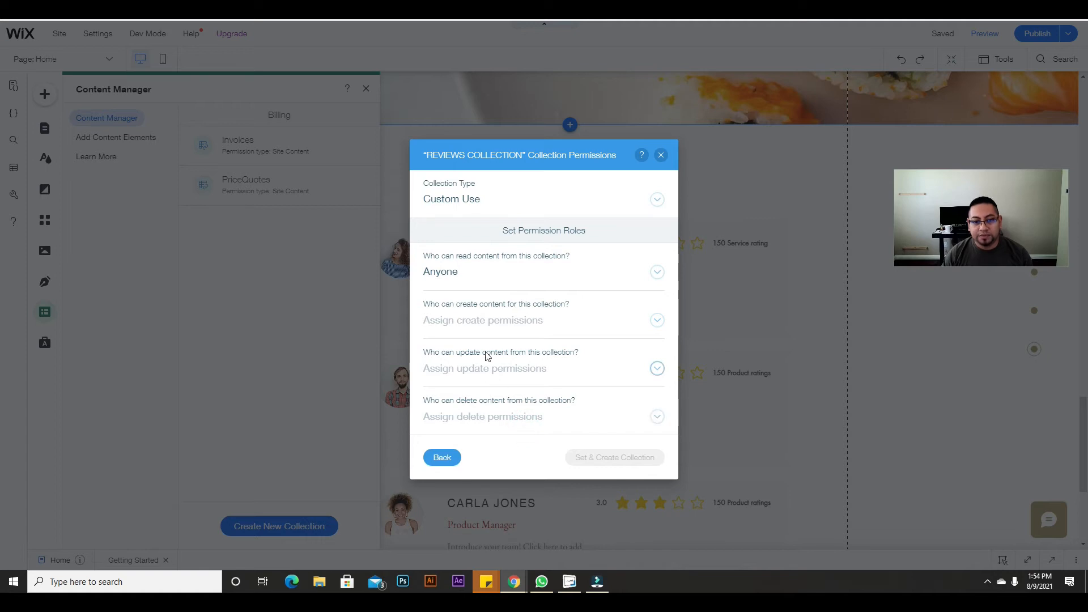
left_click(605, 320)
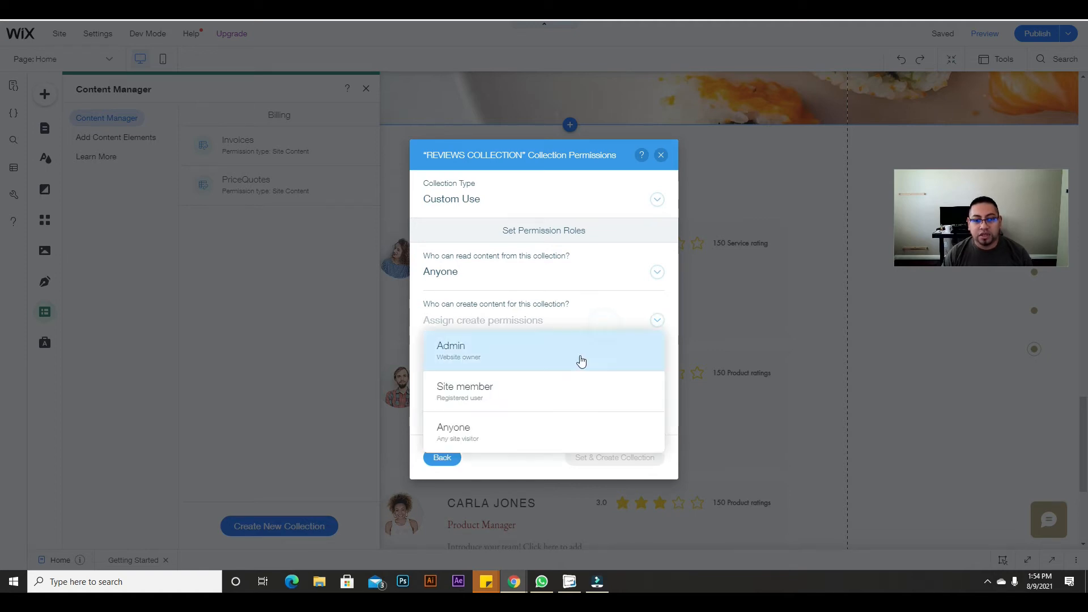
left_click(527, 433)
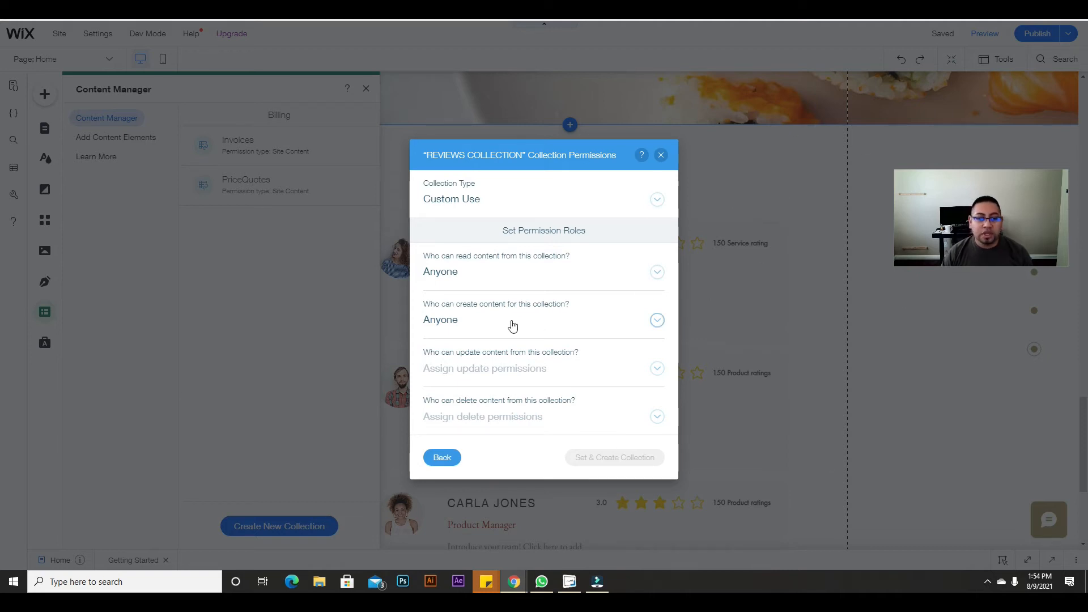
left_click(482, 322)
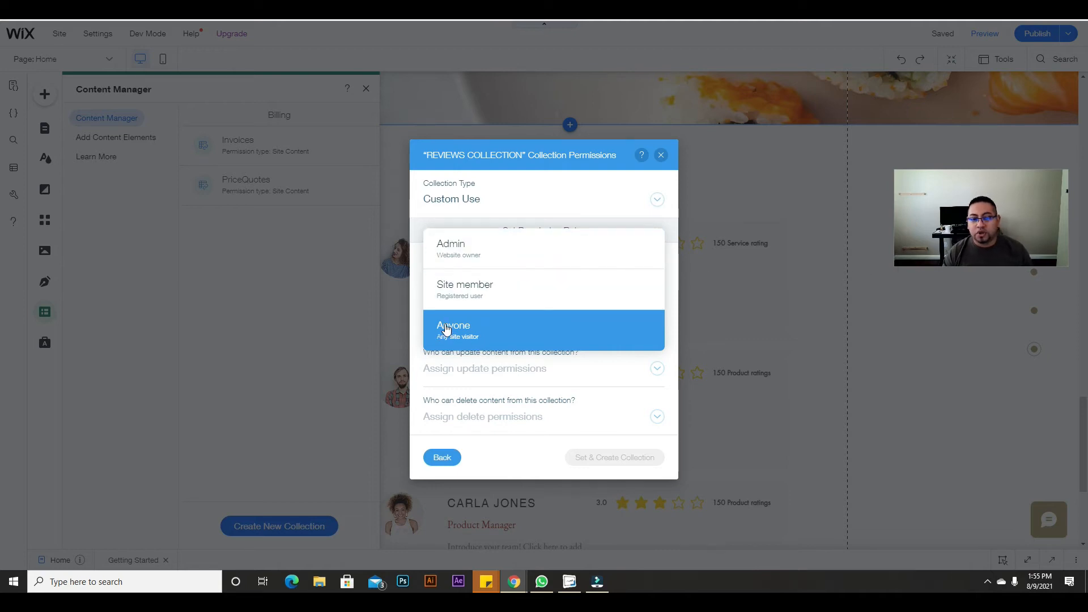
left_click(445, 329)
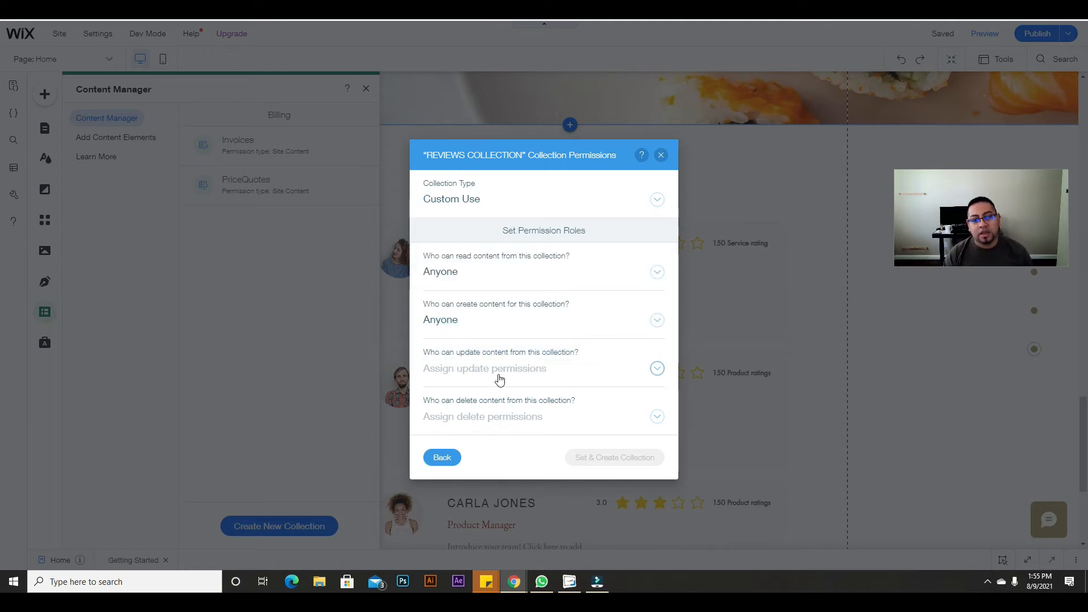
Step: Allow Anyone to update, restrict deleting to Admin, and create the collection
left_click(556, 376)
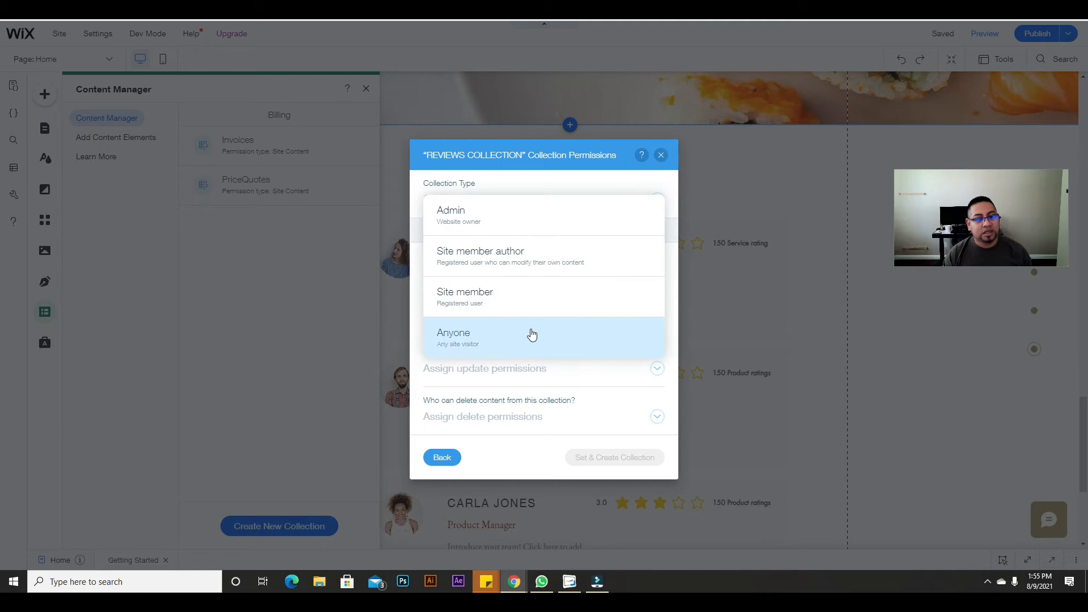
left_click(531, 334)
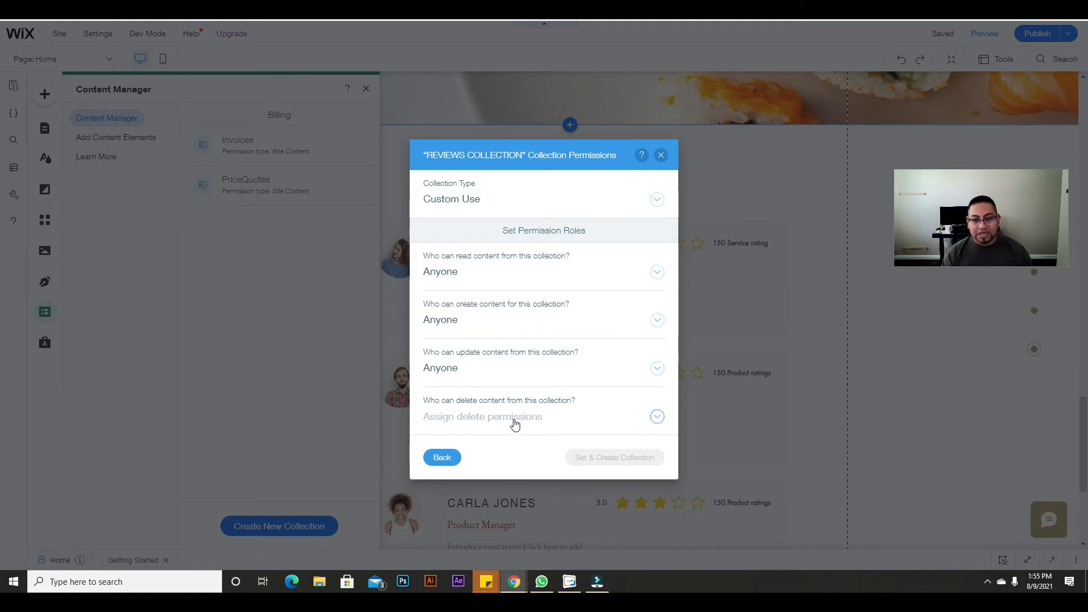
left_click(534, 416)
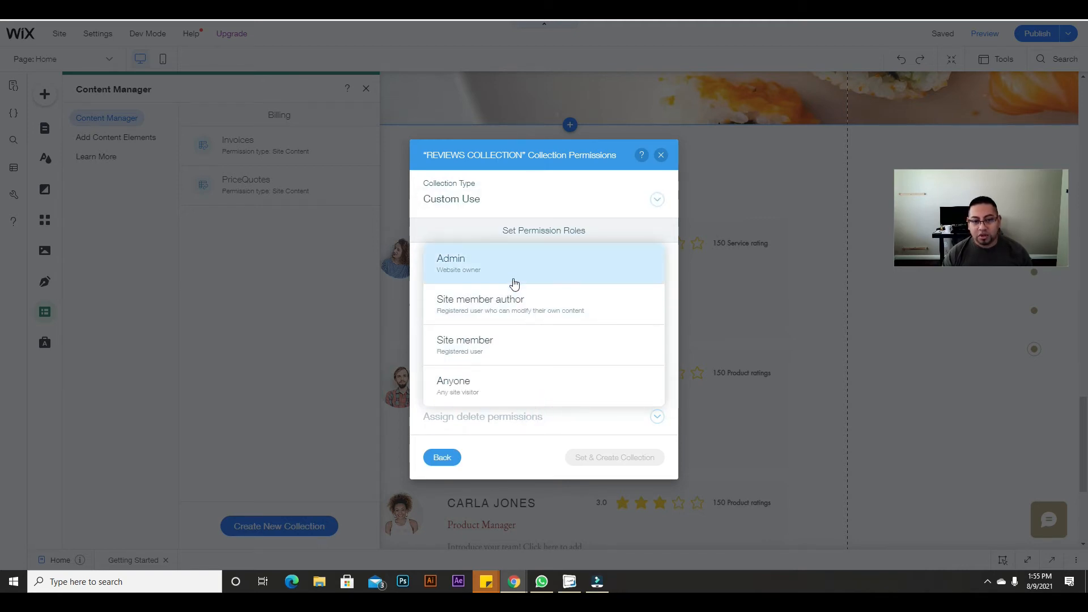
left_click(514, 283)
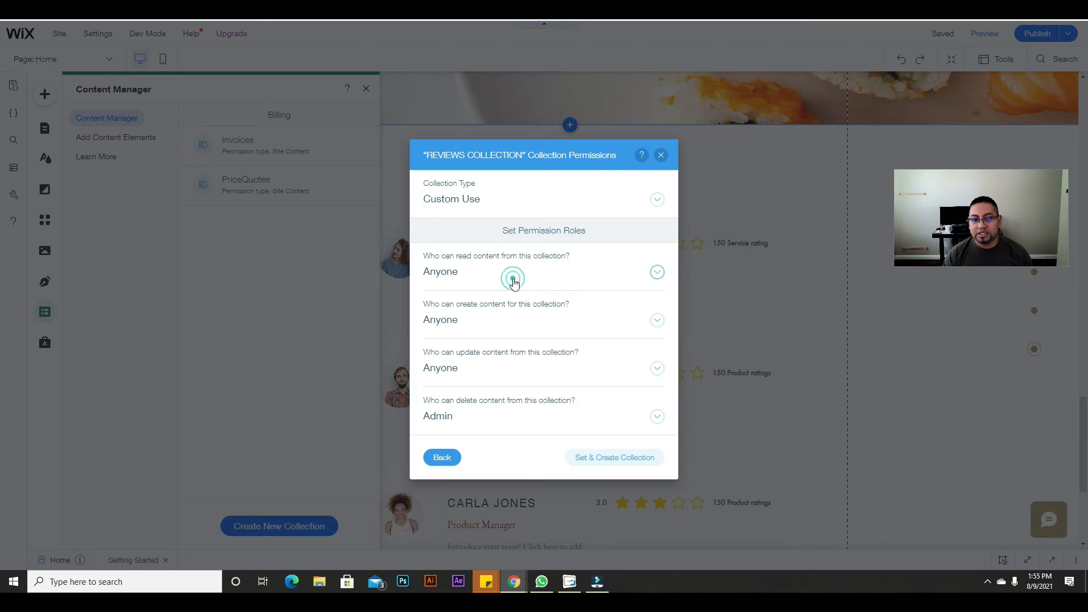
left_click(612, 460)
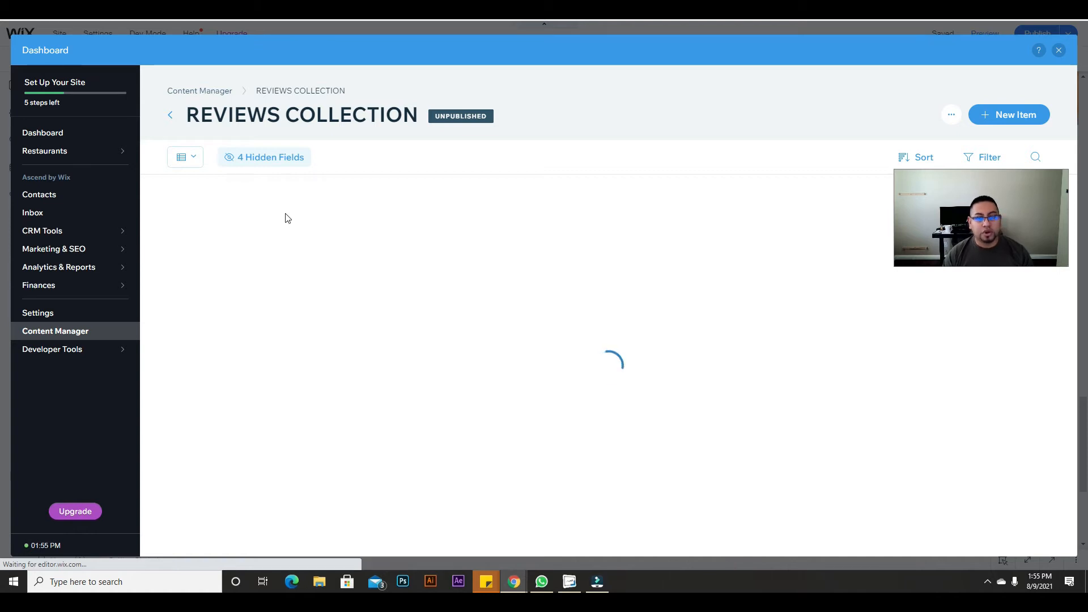
Step: Rename the Title field to 'Full name' in its properties, keeping type Text, and save
left_click(236, 185)
left_click(245, 212)
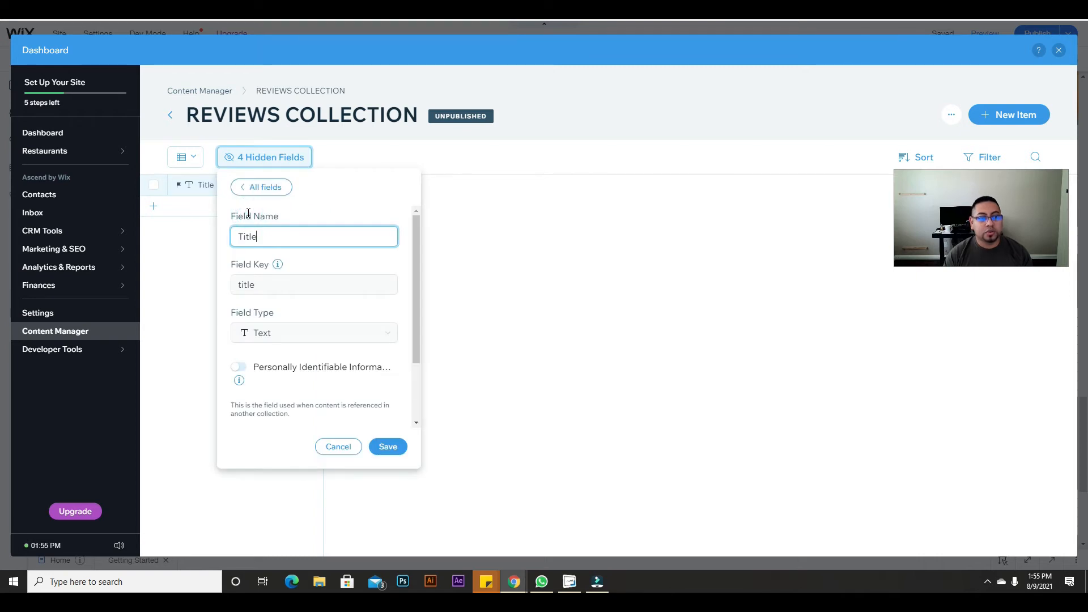
key("BackSpace")
key("BackSpace")
key("BackSpace")
key("BackSpace")
key("BackSpace")
type("F")
key("BackSpace")
type("Full name")
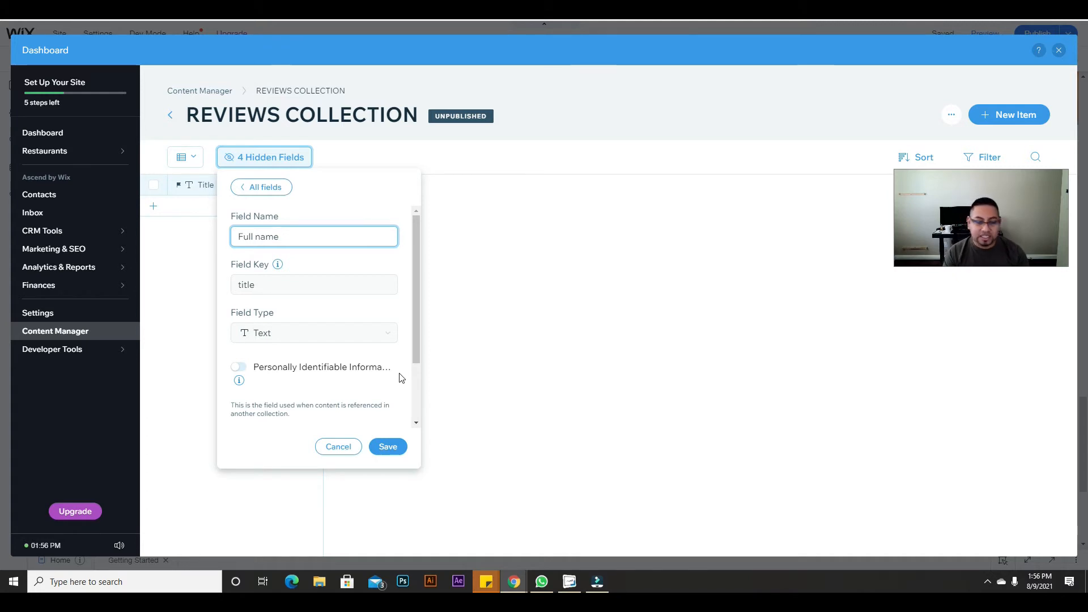
left_click(381, 339)
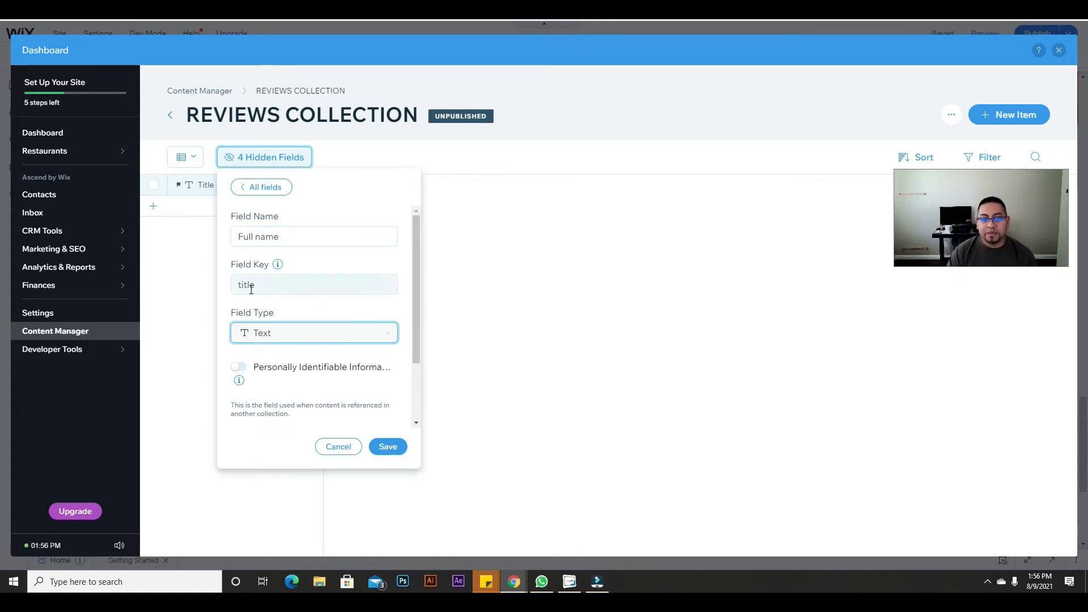
mouse_move(196, 186)
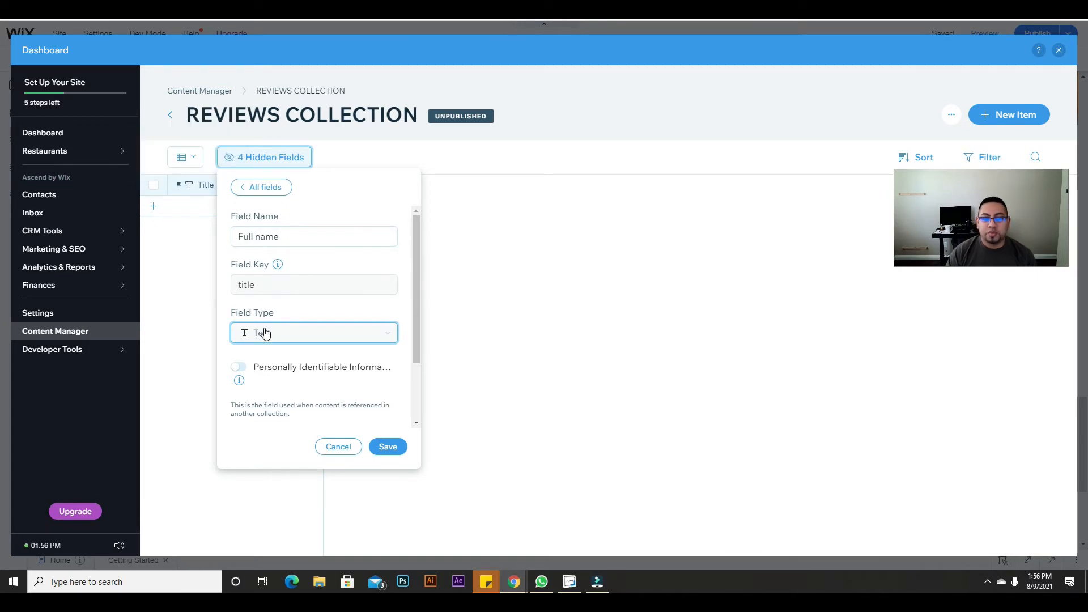
left_click(391, 447)
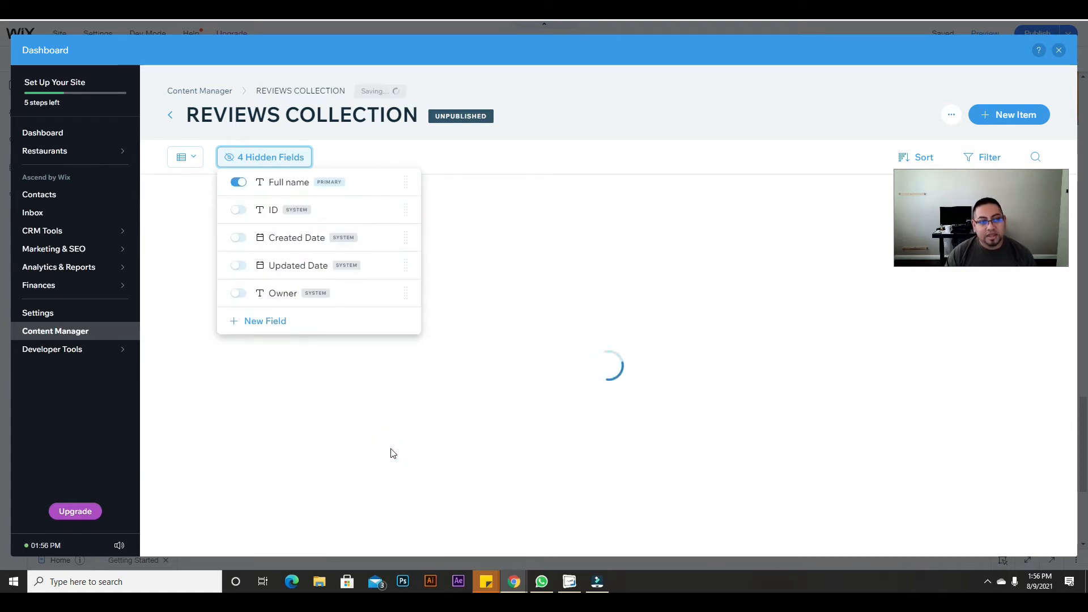
Step: Add a new field named 'Image' with field type Image
left_click(474, 254)
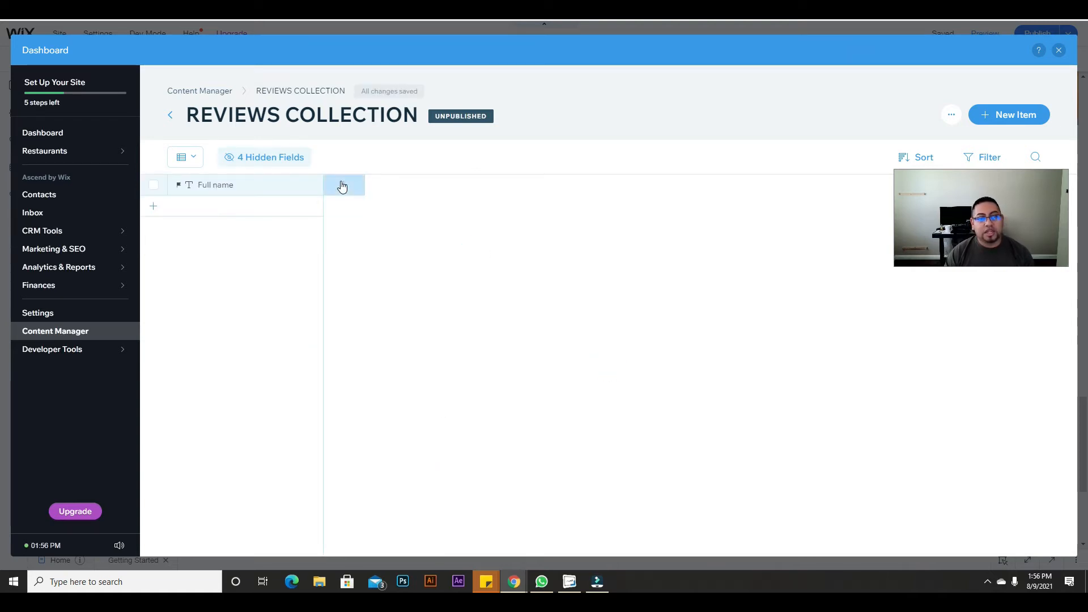
left_click(341, 186)
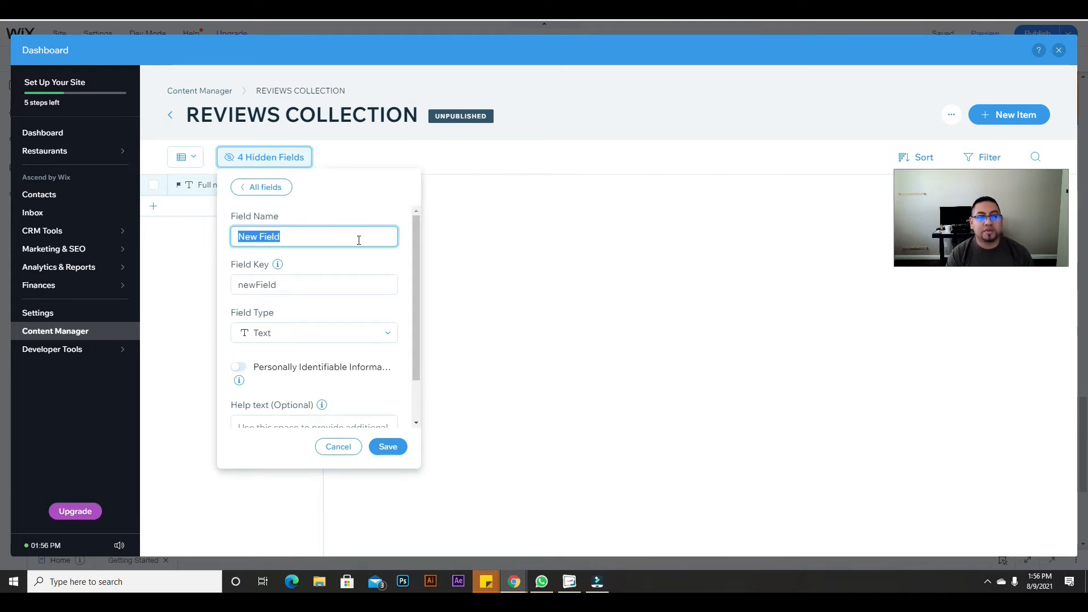
type("IMAG")
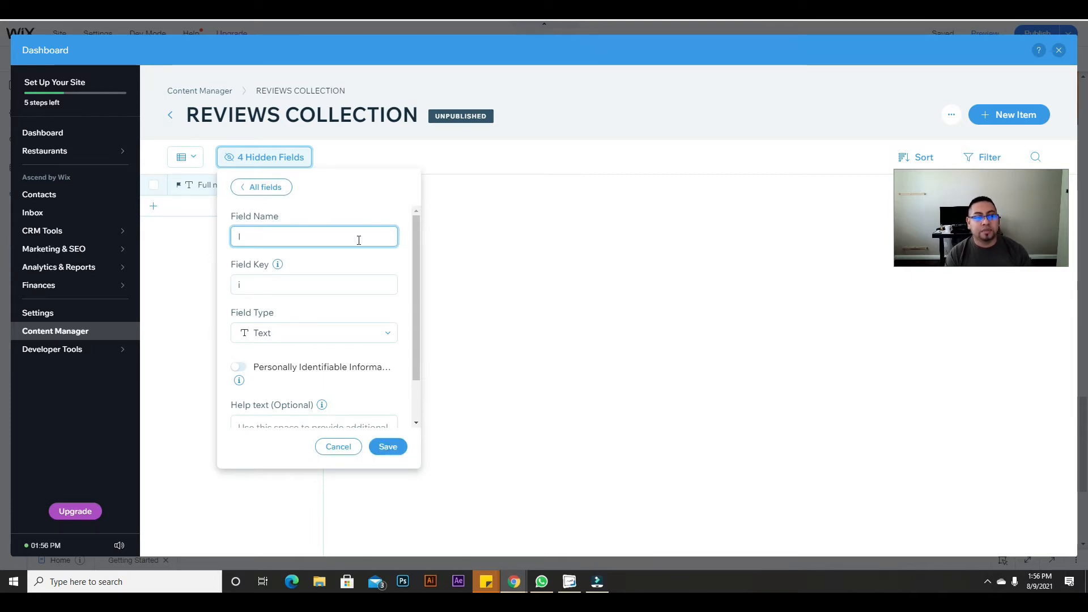
key("BackSpace")
key("BackSpace")
key("BackSpace")
type("mage")
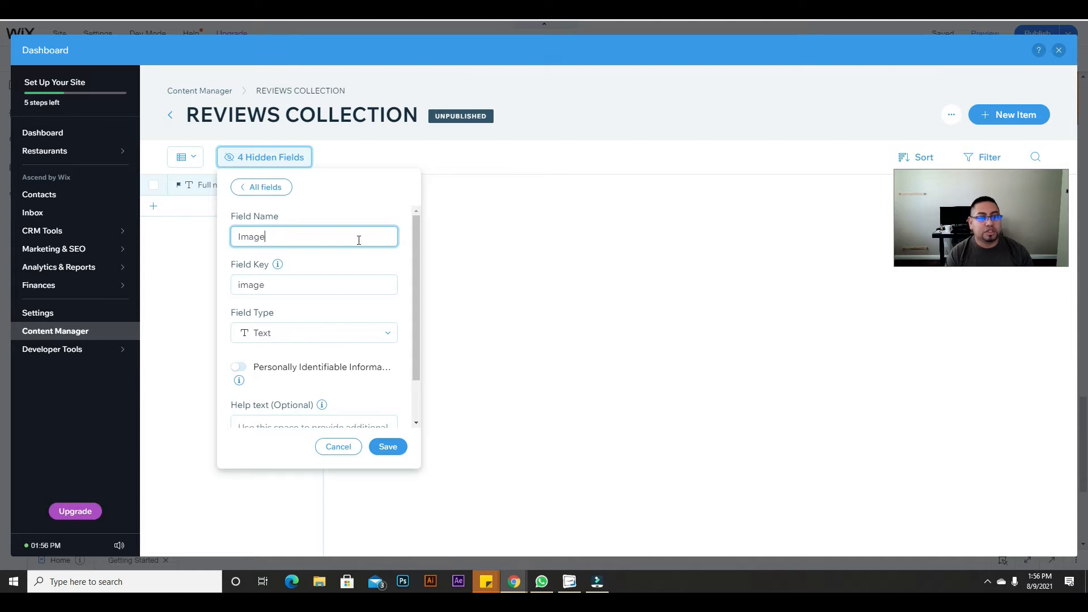
left_click(286, 336)
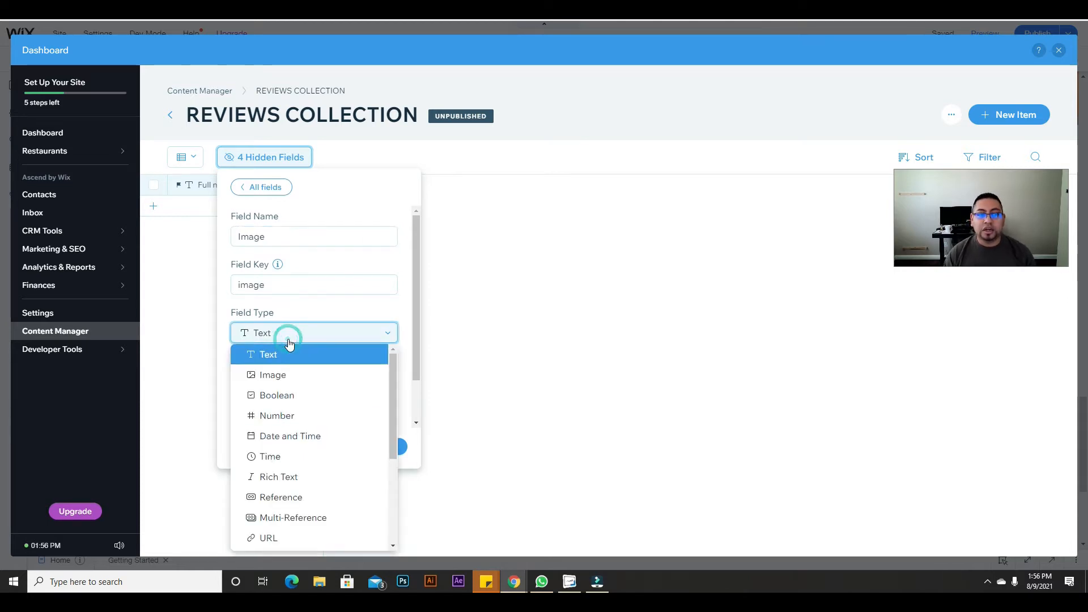
left_click(283, 382)
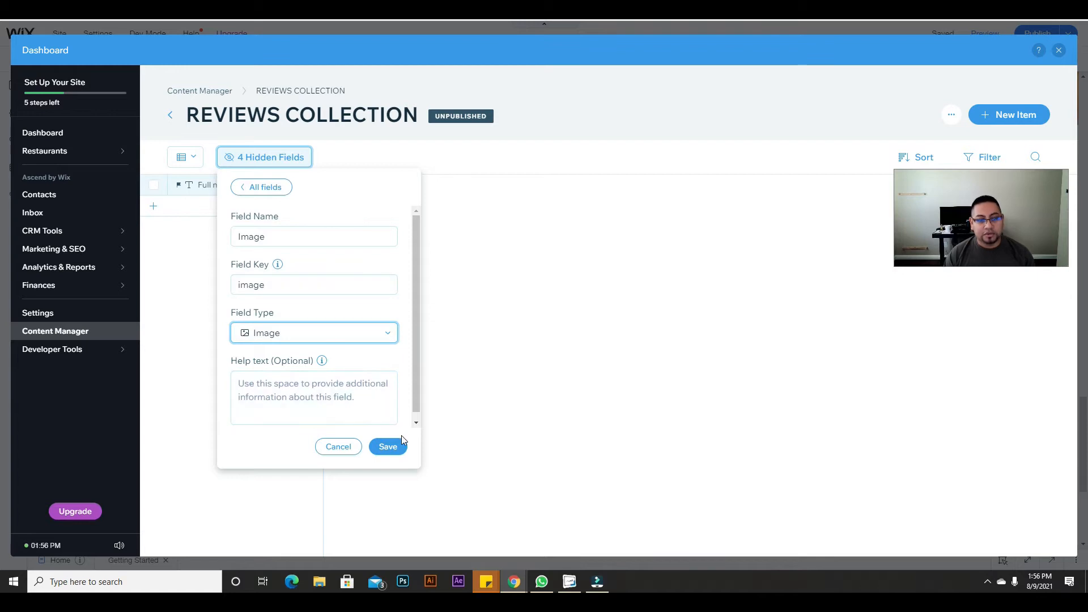
left_click(385, 448)
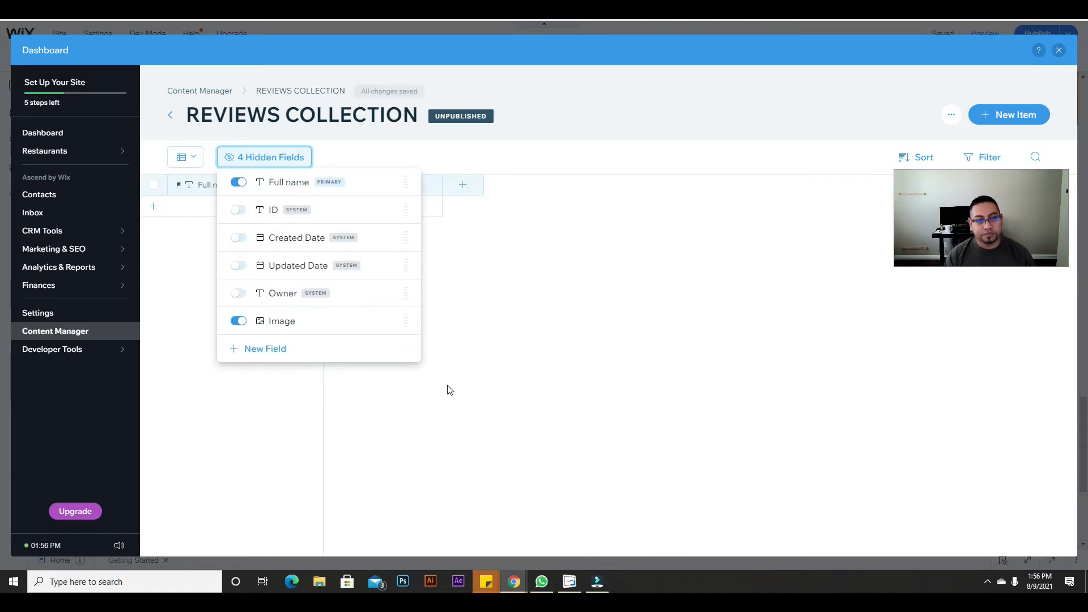
Step: Add a text field named 'Email' to the collection
left_click(480, 304)
left_click(462, 185)
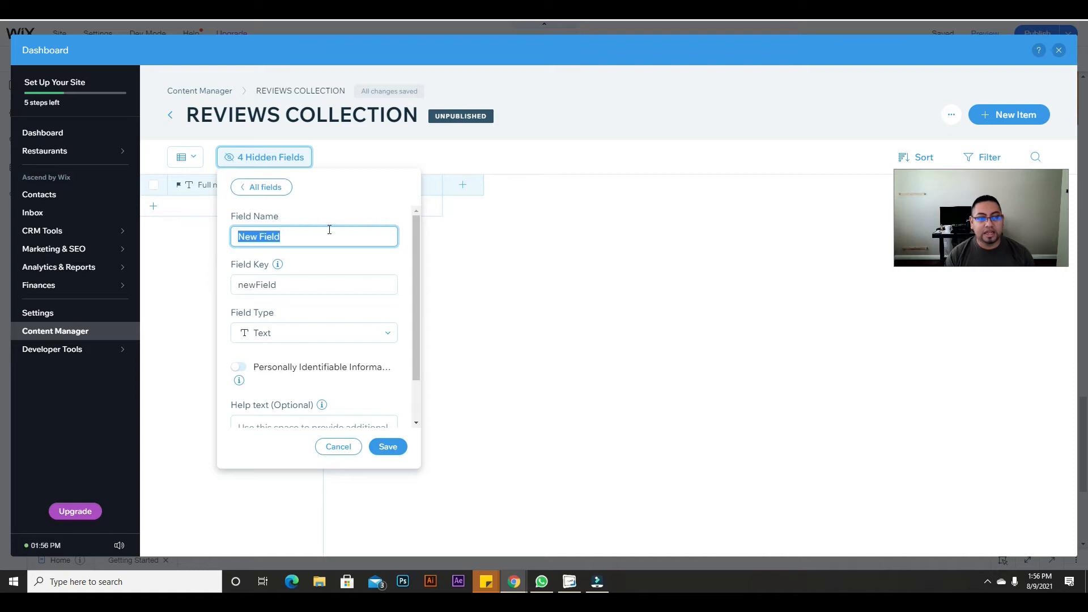
type("Email")
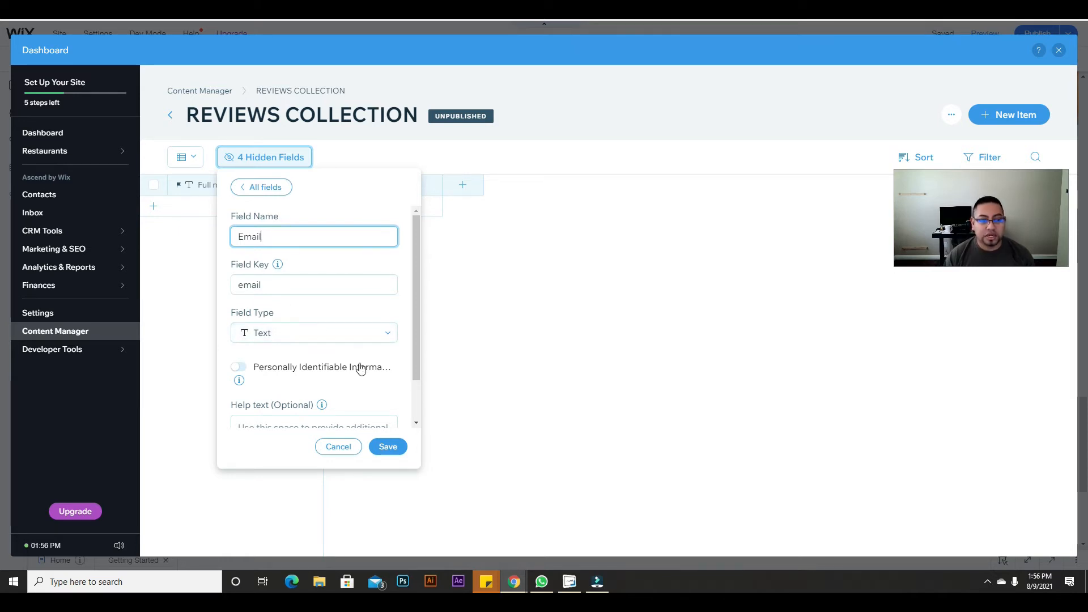
left_click(389, 447)
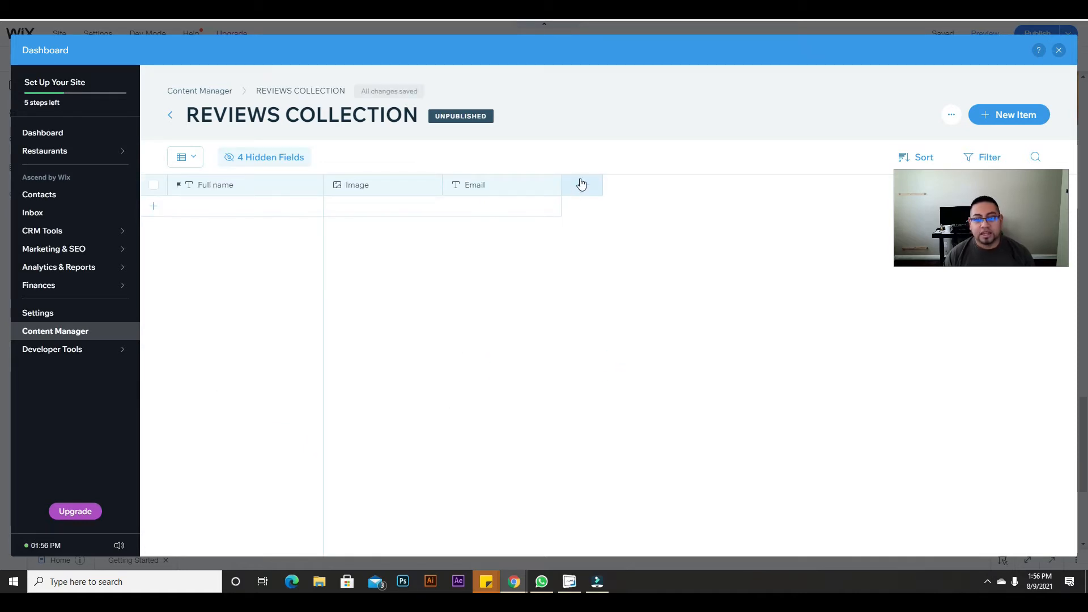
left_click(581, 185)
Step: Name the new field 'description', keep its type as Text, and save
type("de")
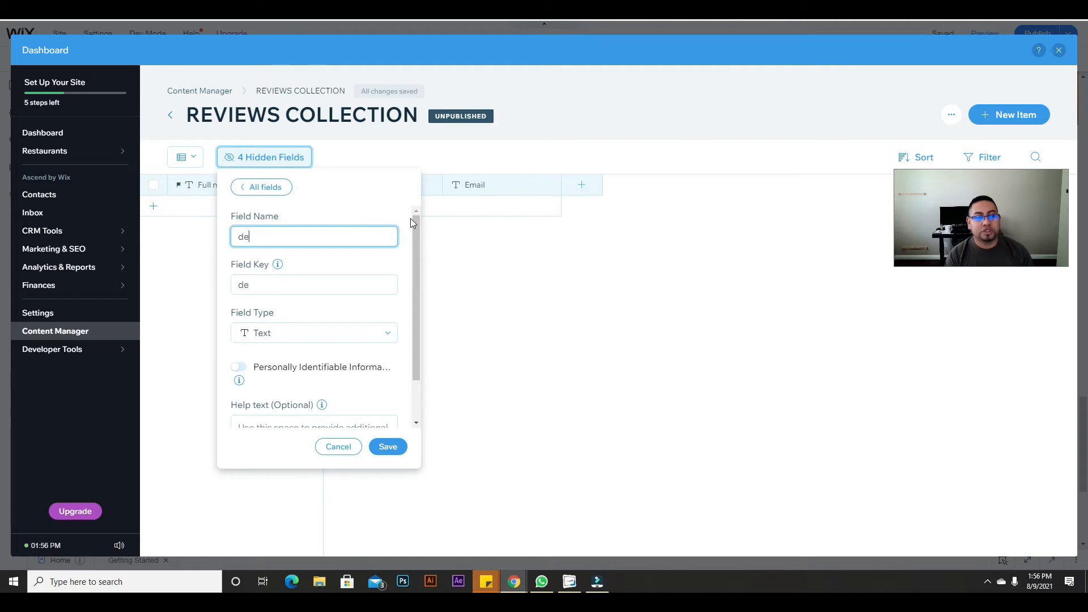
type("scription")
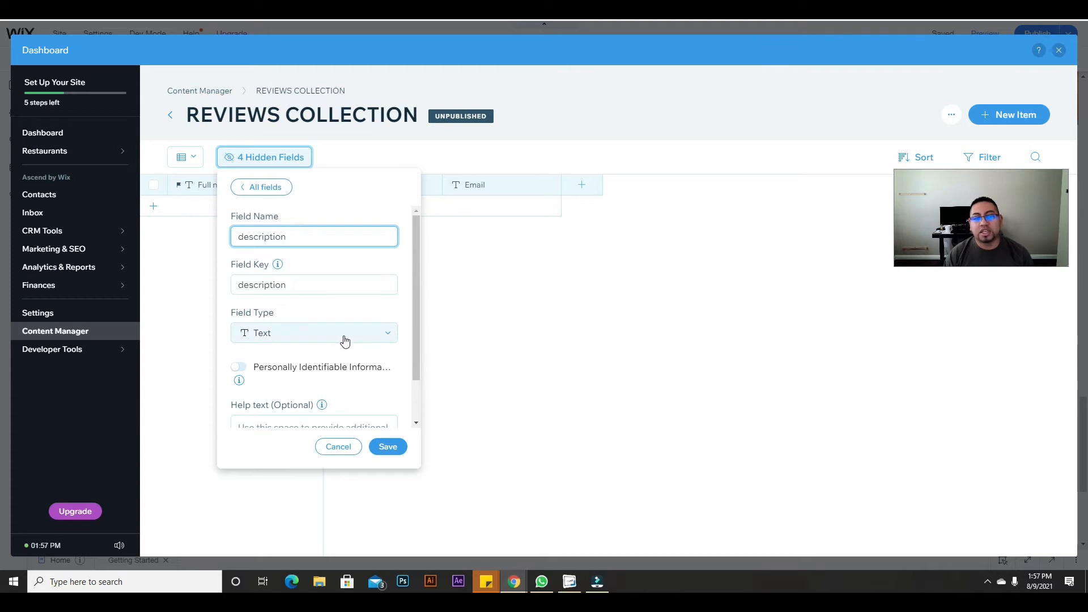
left_click(345, 337)
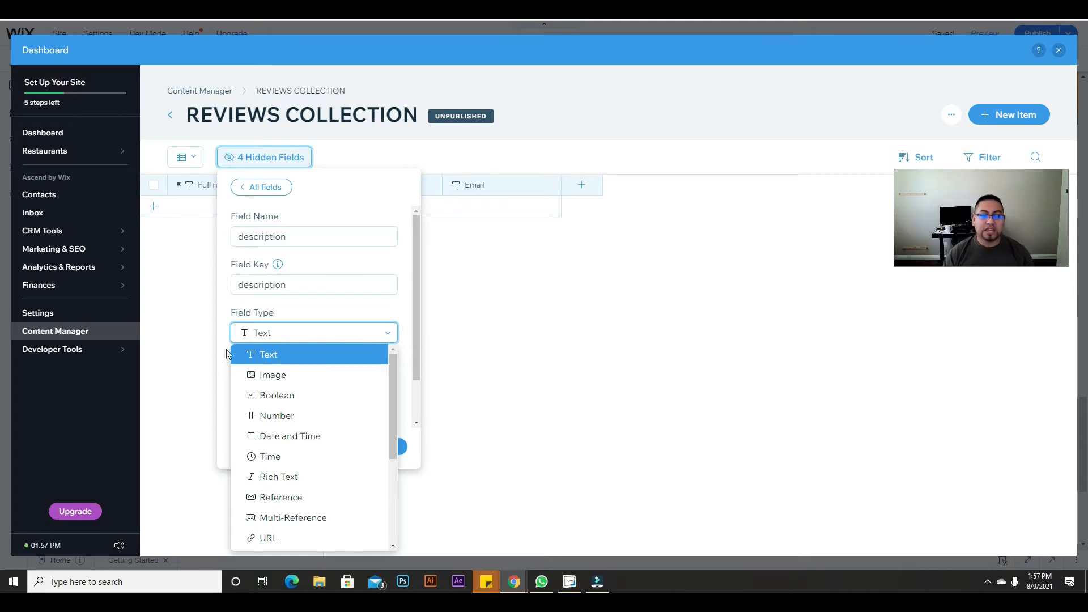
left_click(307, 356)
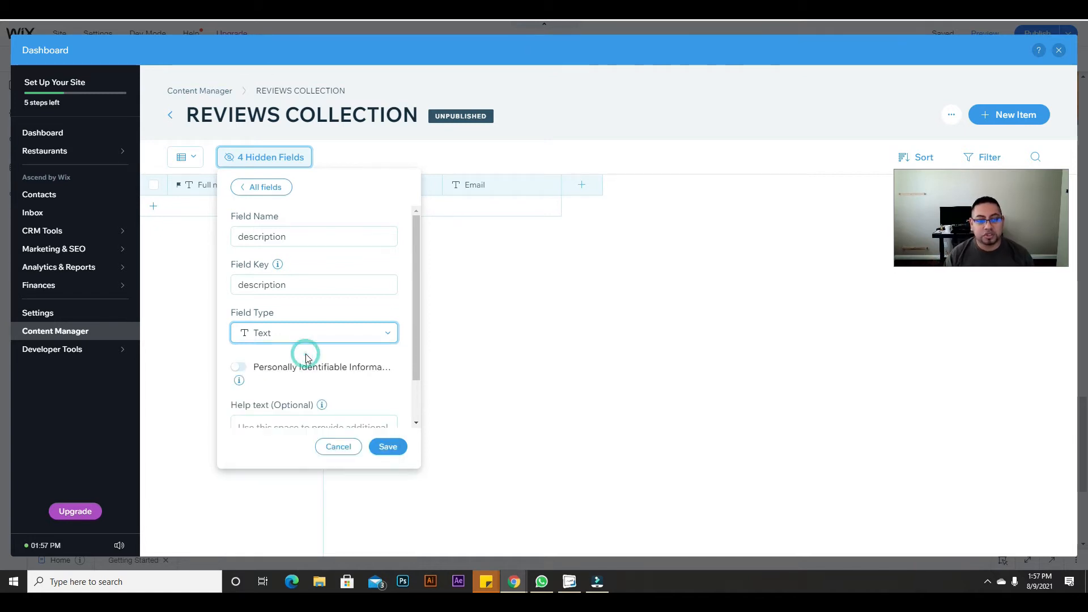
left_click(392, 448)
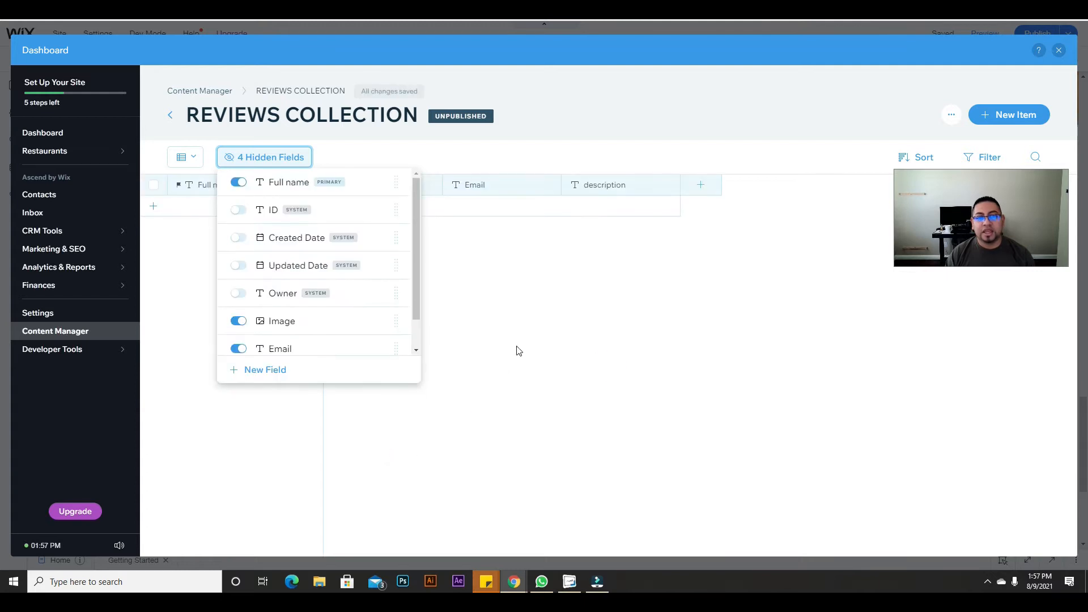
Step: Add a Number-type field named 'Ratings' to the collection
left_click(699, 183)
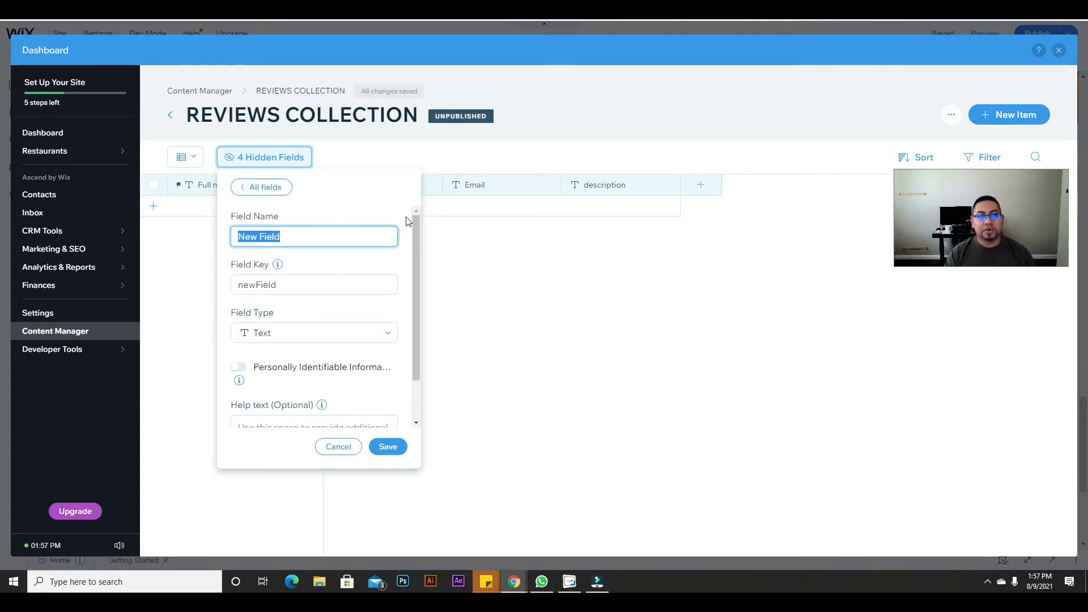
type("Ratings")
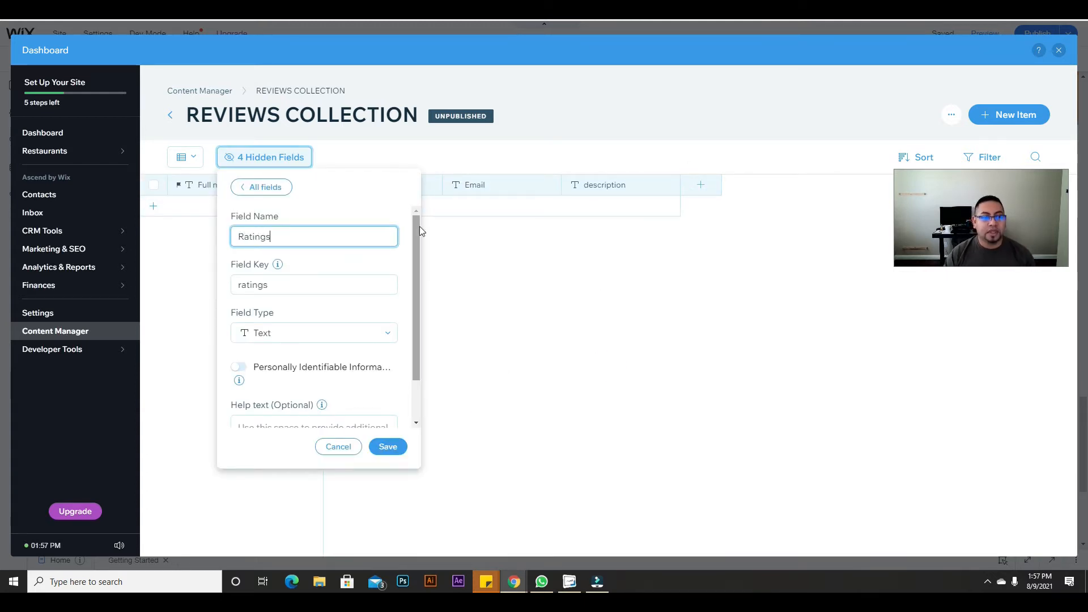
left_click(278, 339)
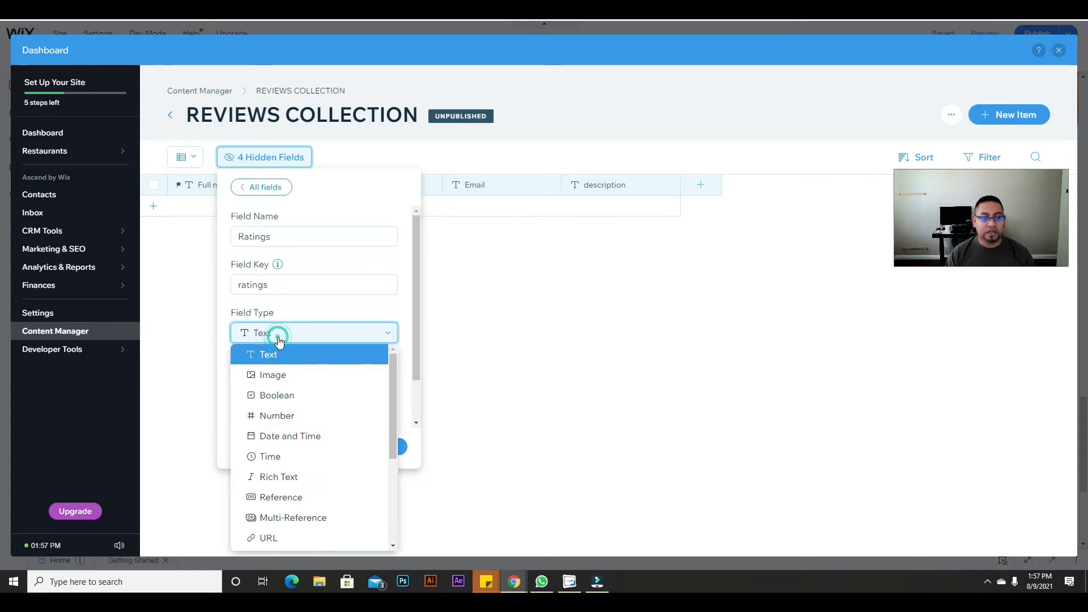
left_click(282, 415)
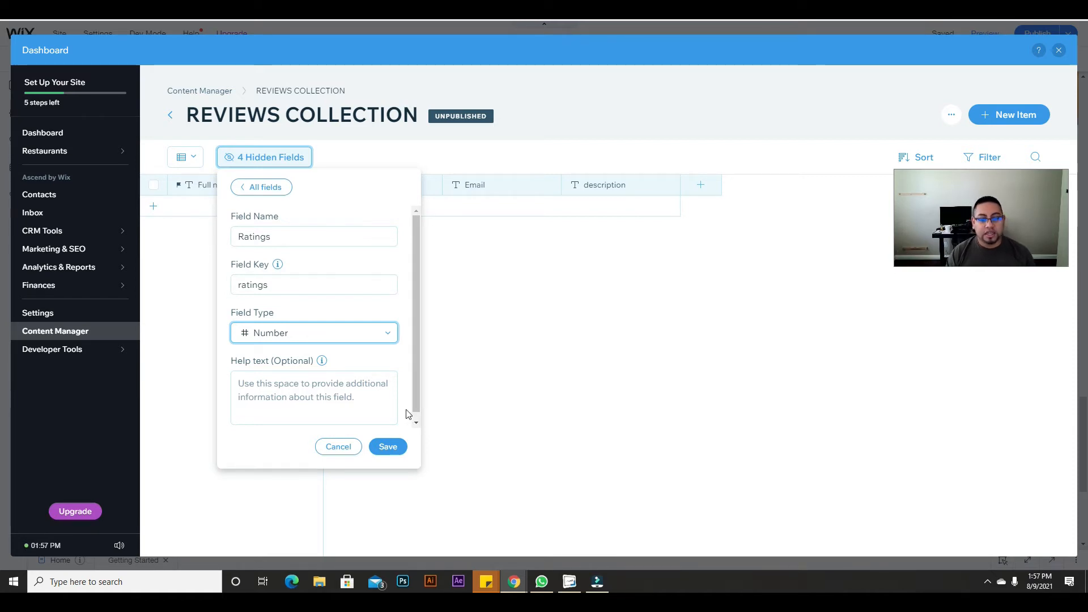
left_click(389, 447)
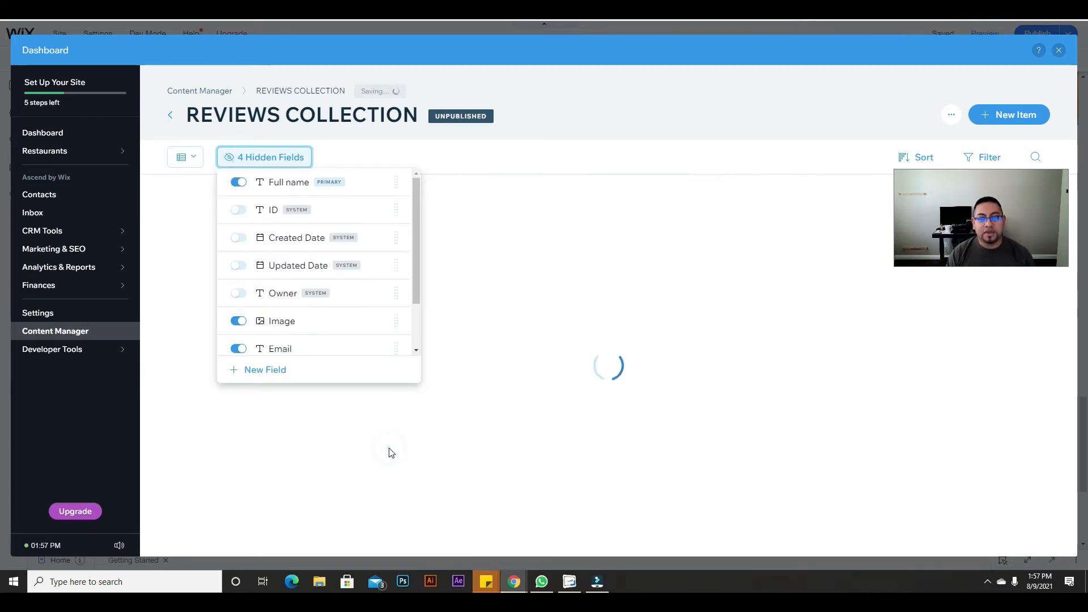
left_click(499, 244)
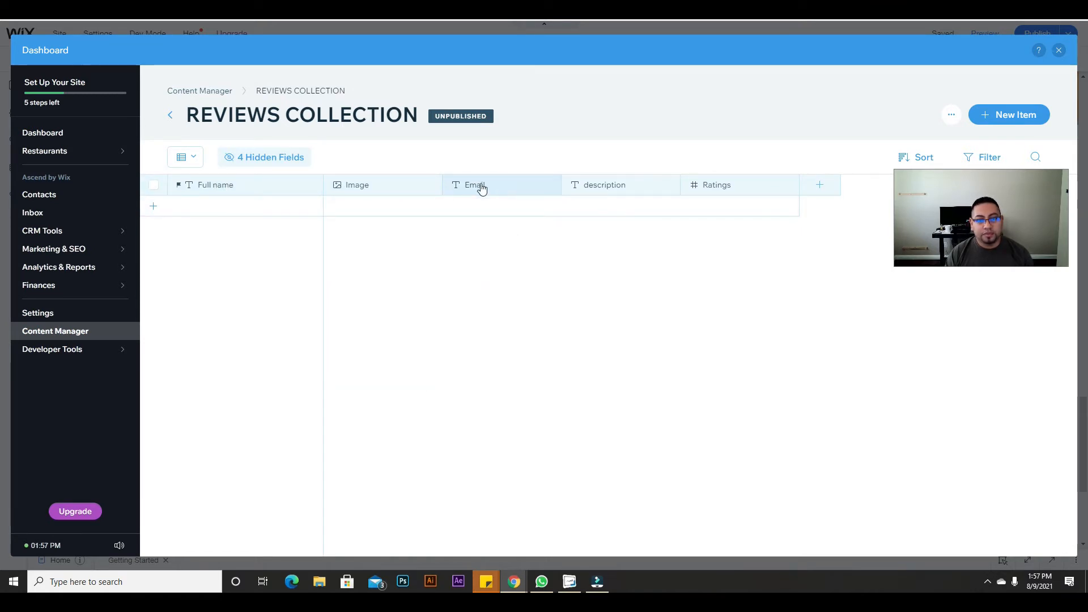
Step: Move the Email and description columns ahead of Image, then close the dashboard and content manager
left_click_drag(510, 183, 373, 182)
left_click_drag(624, 185, 475, 185)
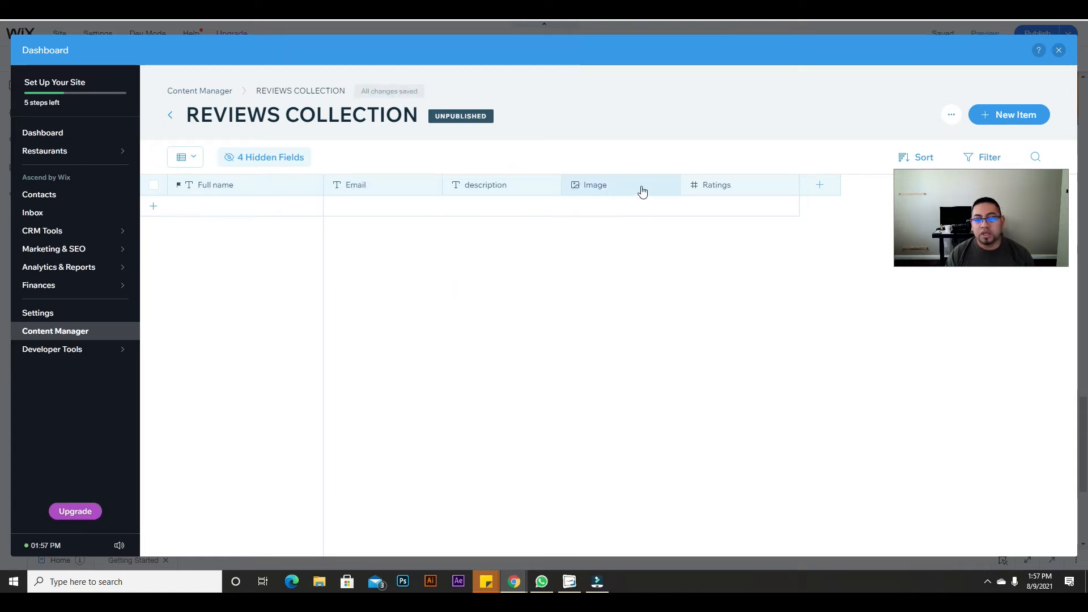
left_click(1059, 51)
left_click(367, 89)
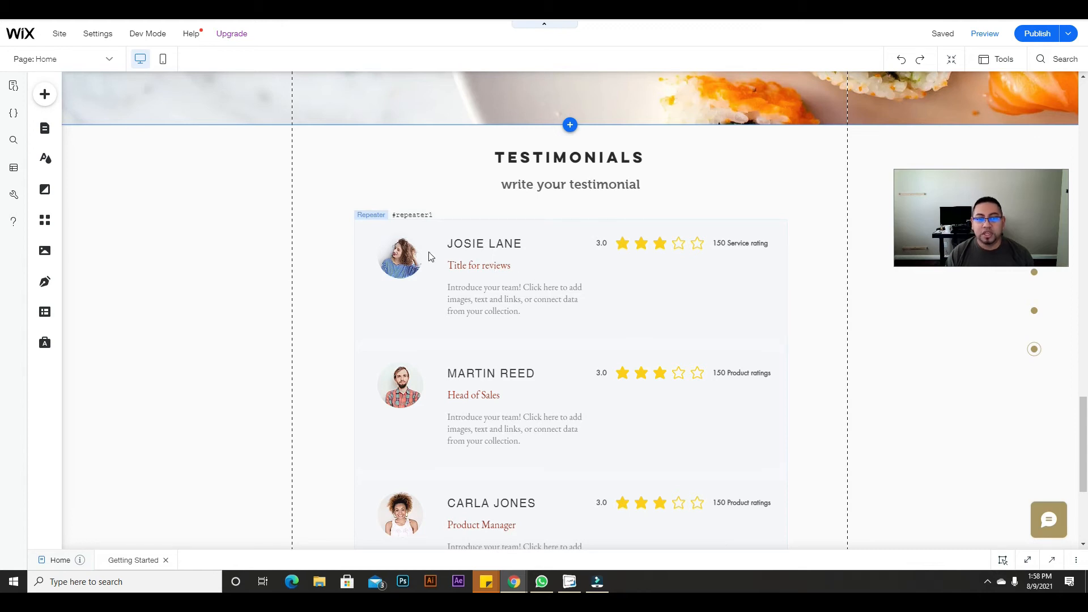
left_click(467, 245)
left_click(467, 245)
left_click(463, 262)
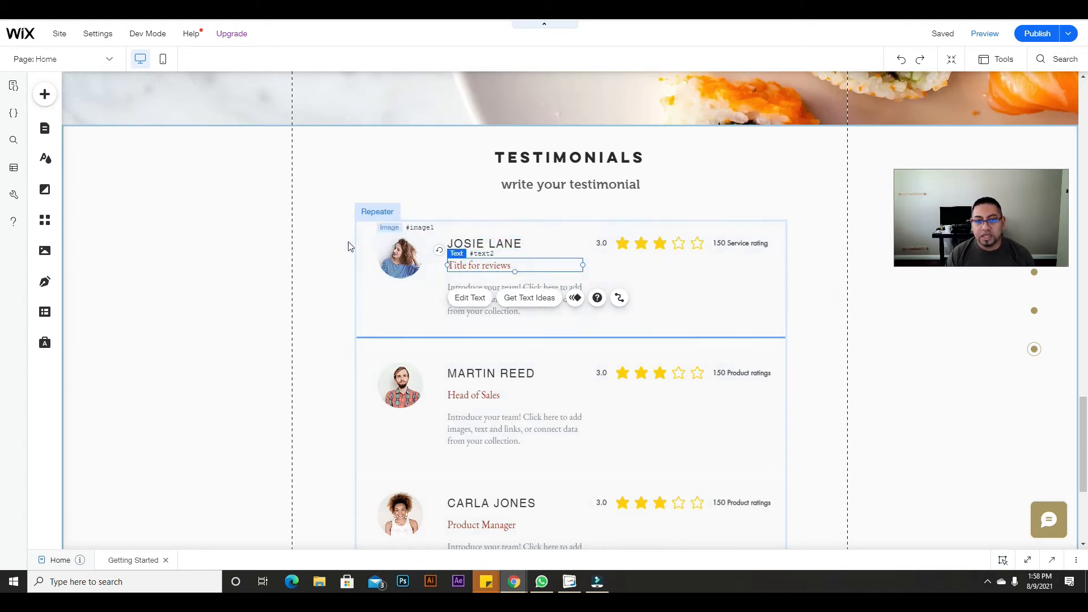
left_click(467, 313)
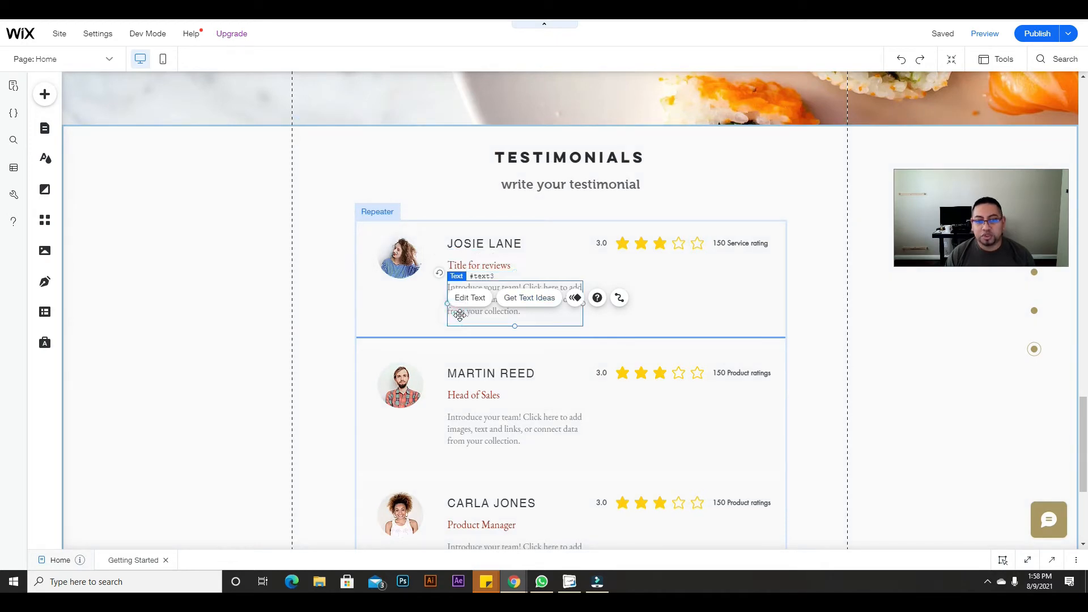
left_click(710, 244)
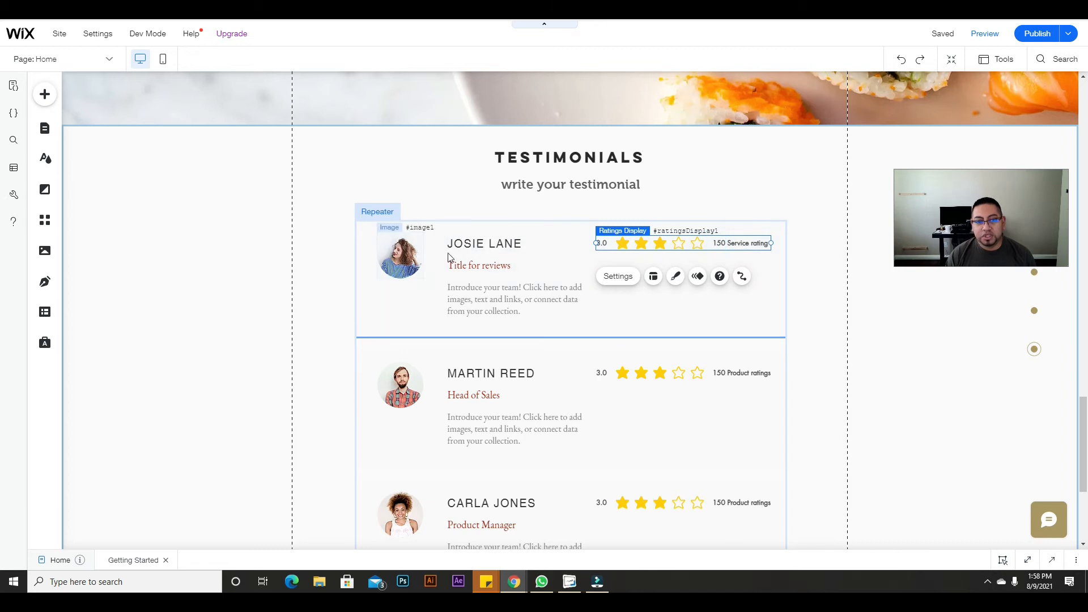
left_click(489, 265)
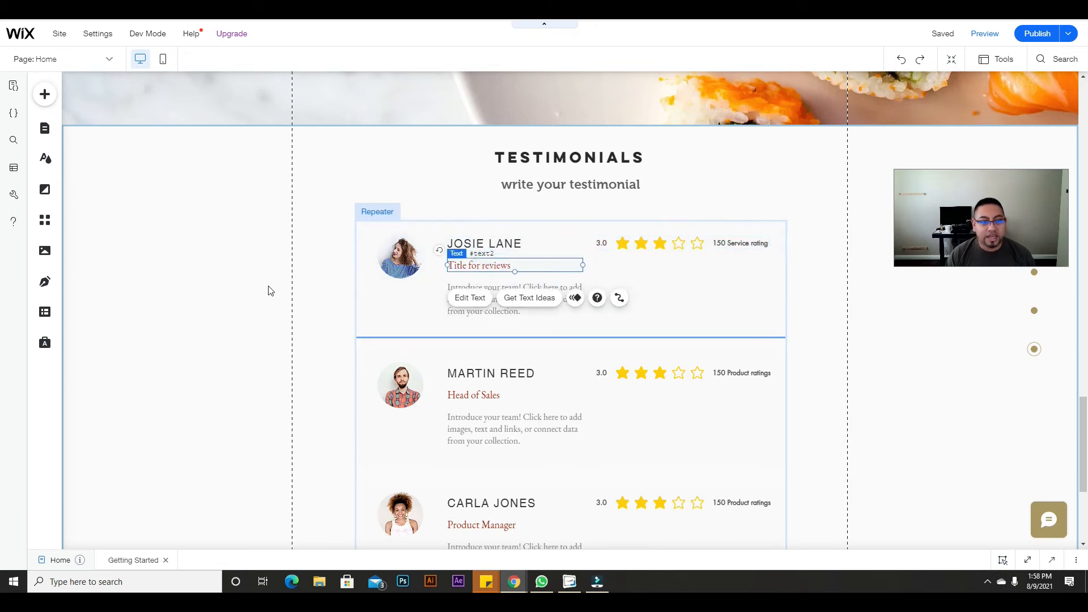
left_click(45, 313)
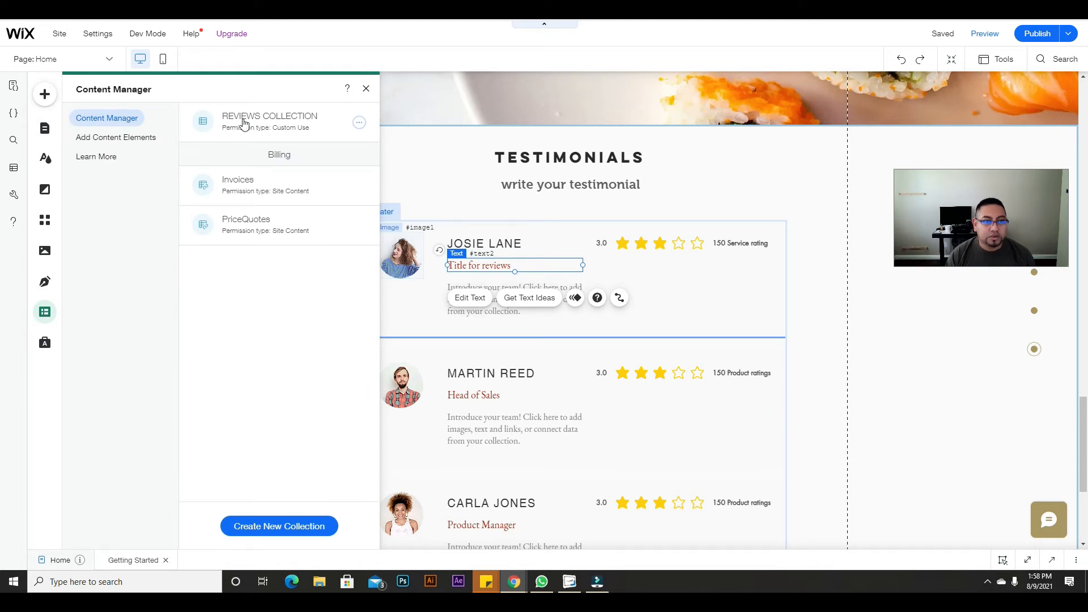
Step: Open REVIEWS COLLECTION and add a Text field named 'title review' after Ratings
left_click(243, 122)
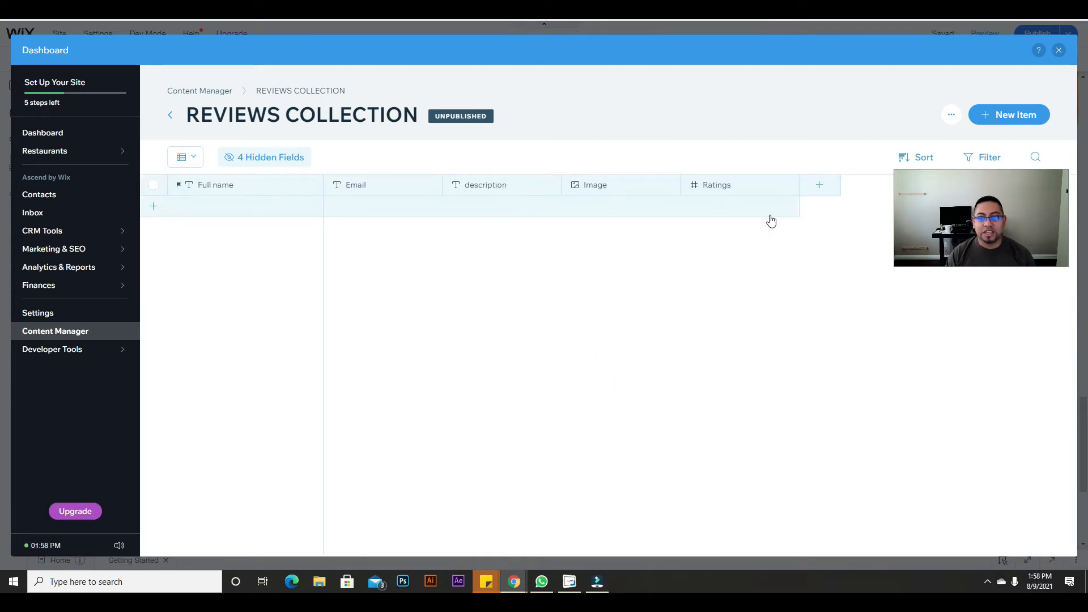
left_click(820, 185)
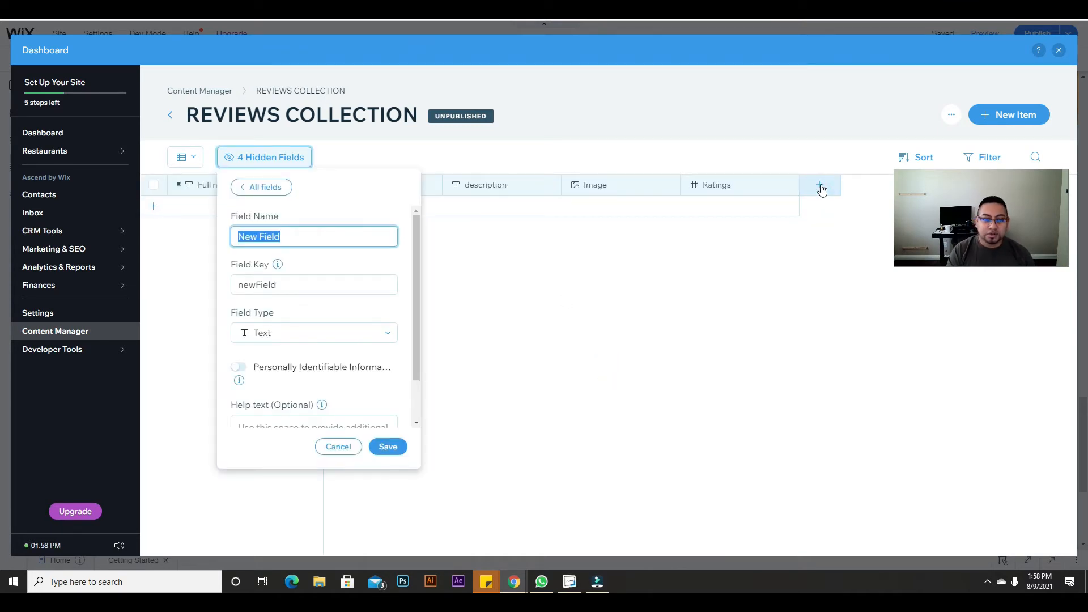
type("na")
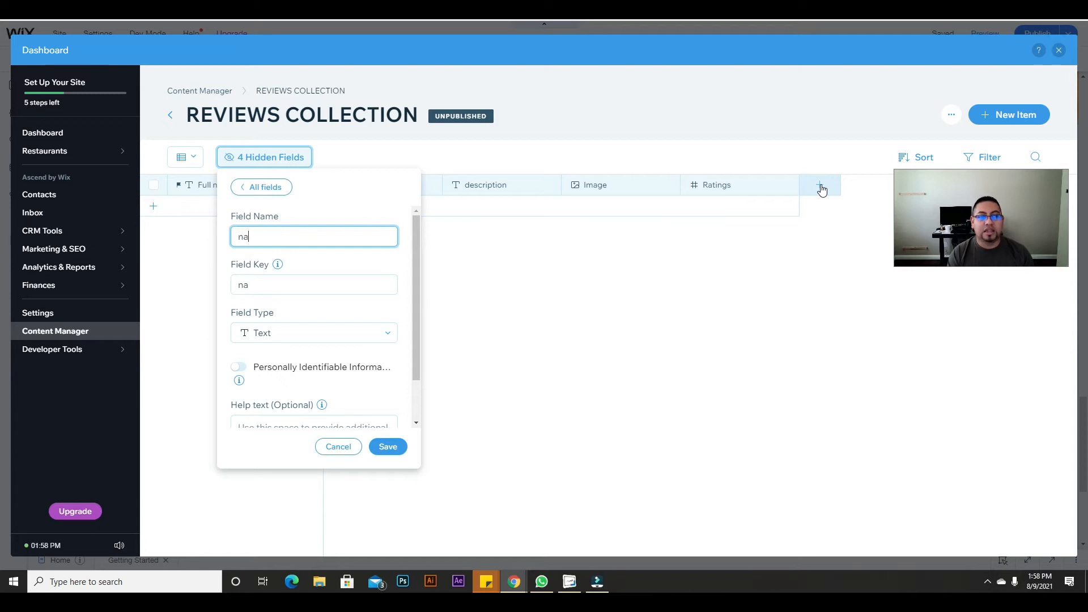
type("me your review")
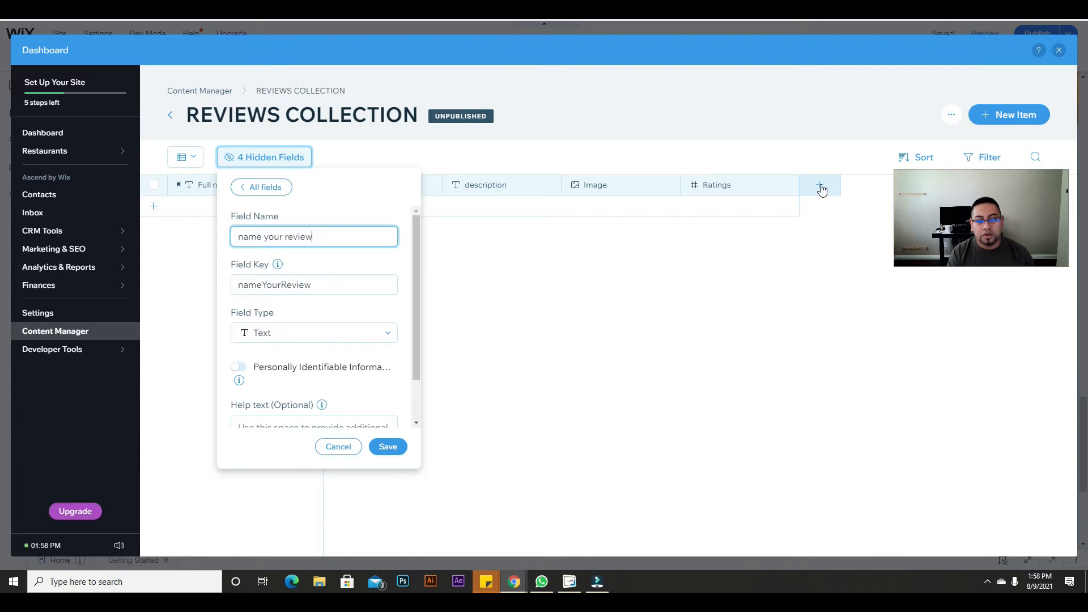
key("BackSpace")
key("BackSpace")
key("BackSpace")
key("BackSpace")
key("BackSpace")
key("BackSpace")
key("BackSpace")
key("BackSpace")
key("BackSpace")
key("BackSpace")
key("BackSpace")
key("BackSpace")
key("BackSpace")
key("BackSpace")
key("BackSpace")
type("ti")
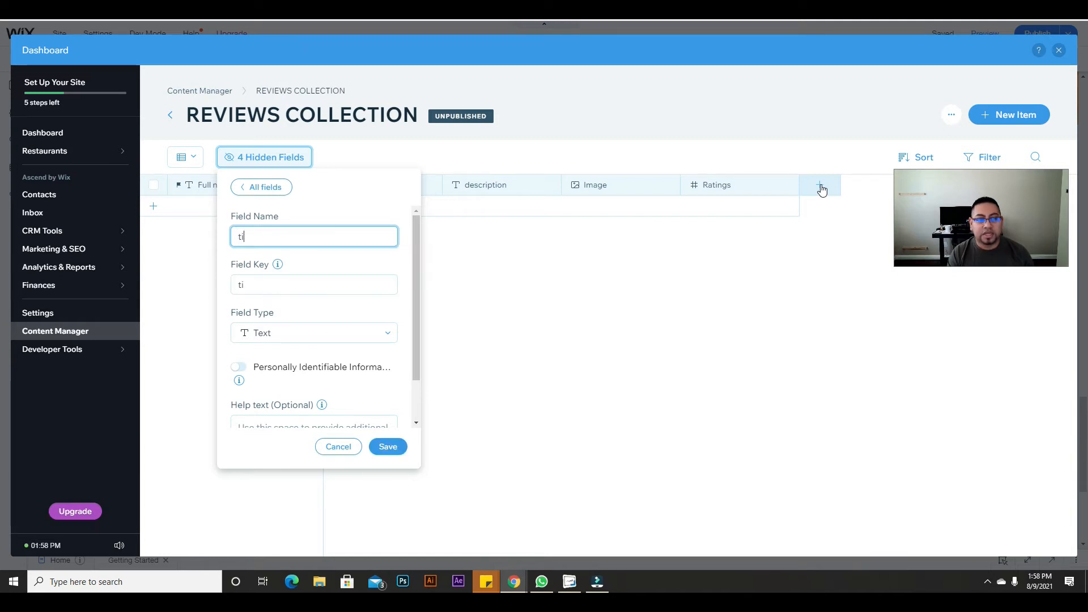
type("tle review")
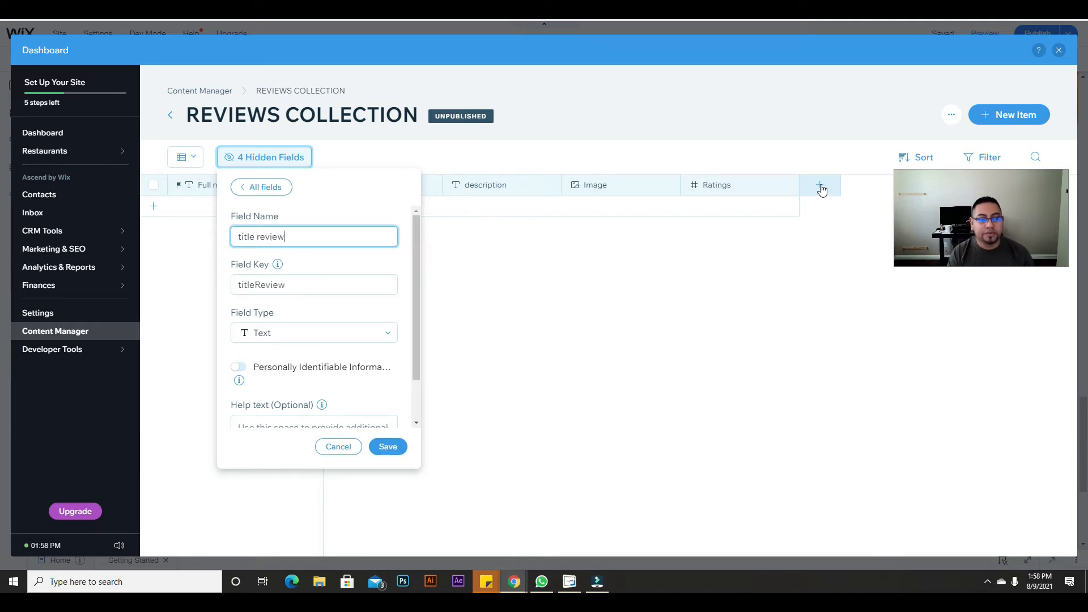
left_click(388, 446)
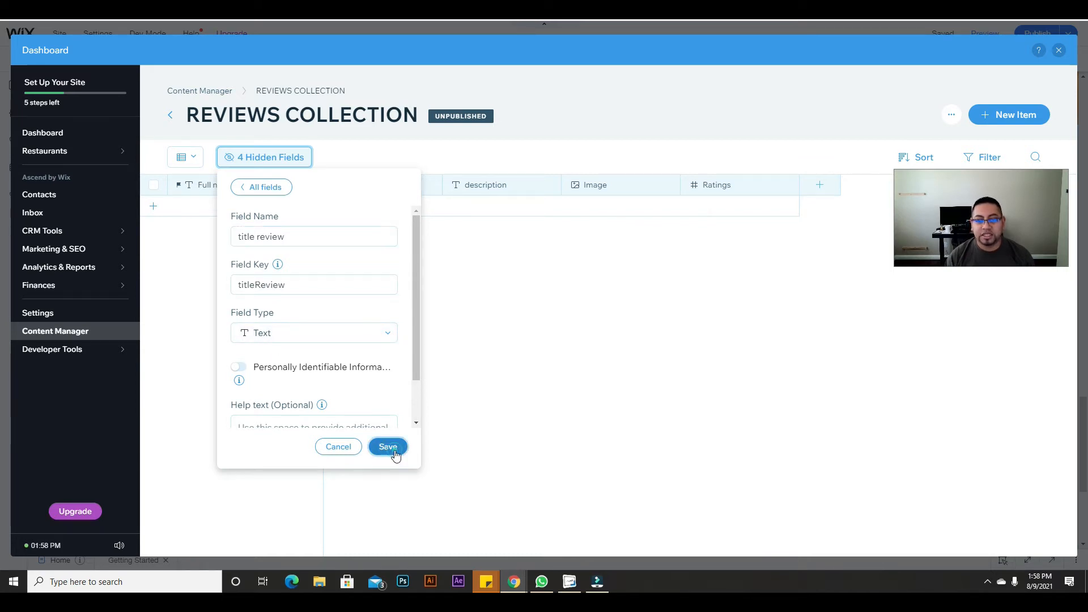
left_click(782, 289)
Step: Move the 'title review' column in REVIEWS COLLECTION to sit between description and Image
left_click(1027, 182)
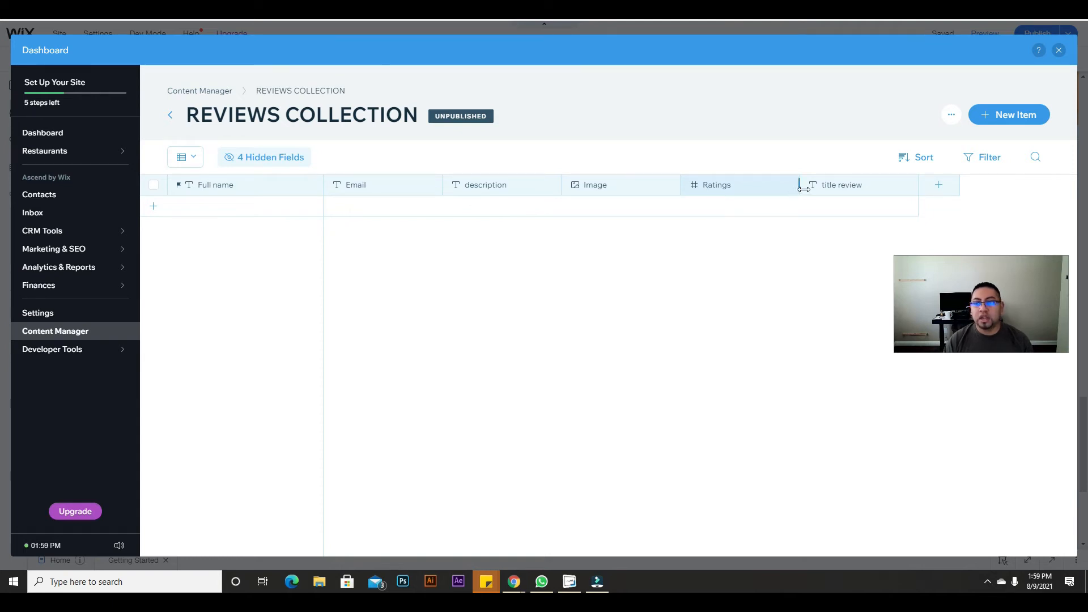
left_click_drag(862, 189, 602, 178)
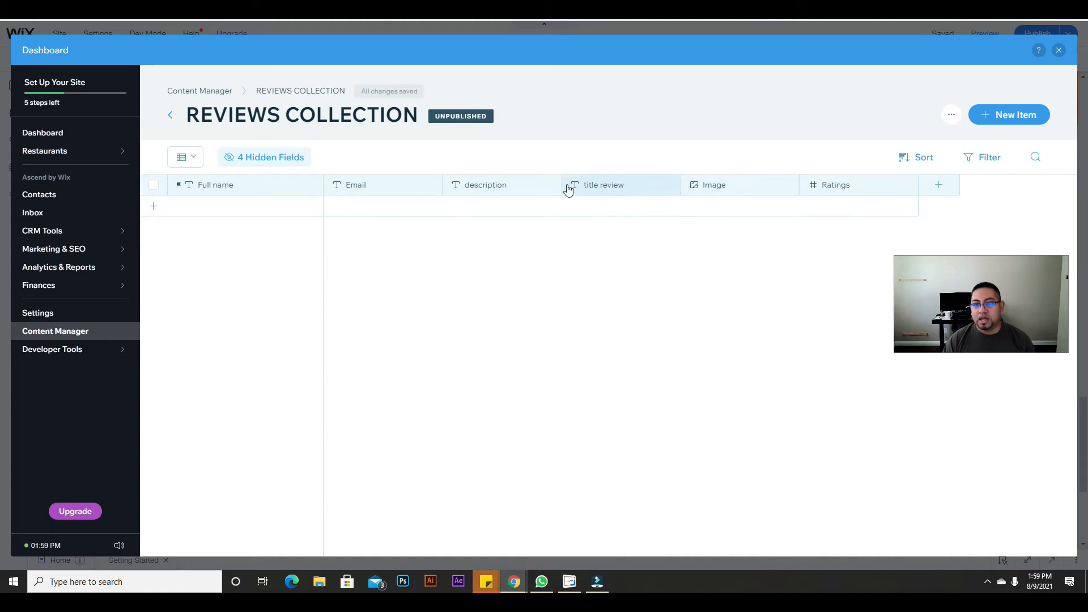
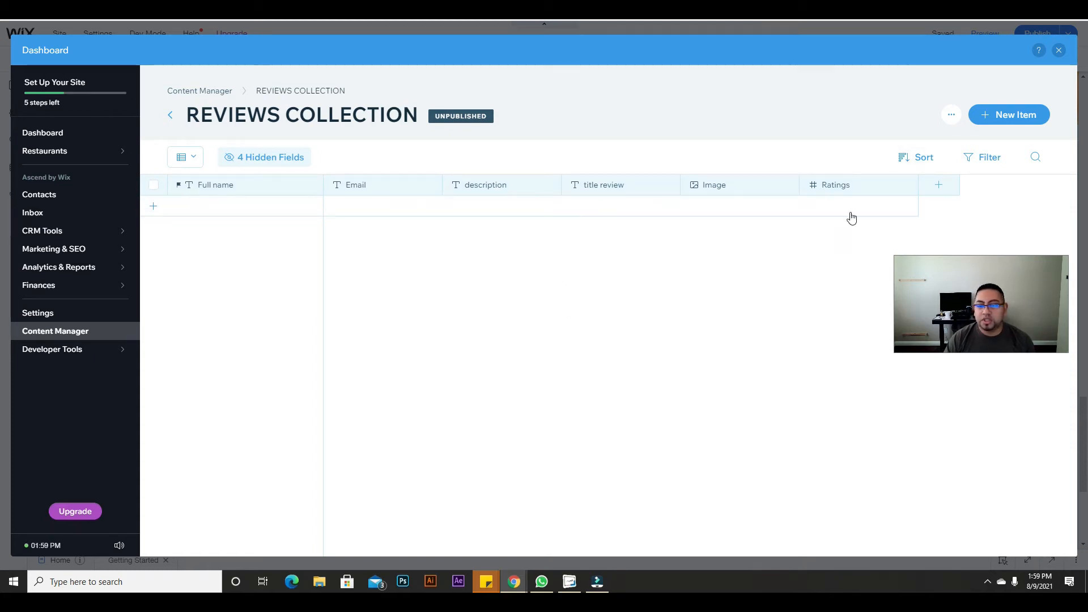
Step: Close the Reviews Collection dashboard and the Content Manager panel to see the Testimonials canvas
left_click(1060, 51)
left_click(366, 88)
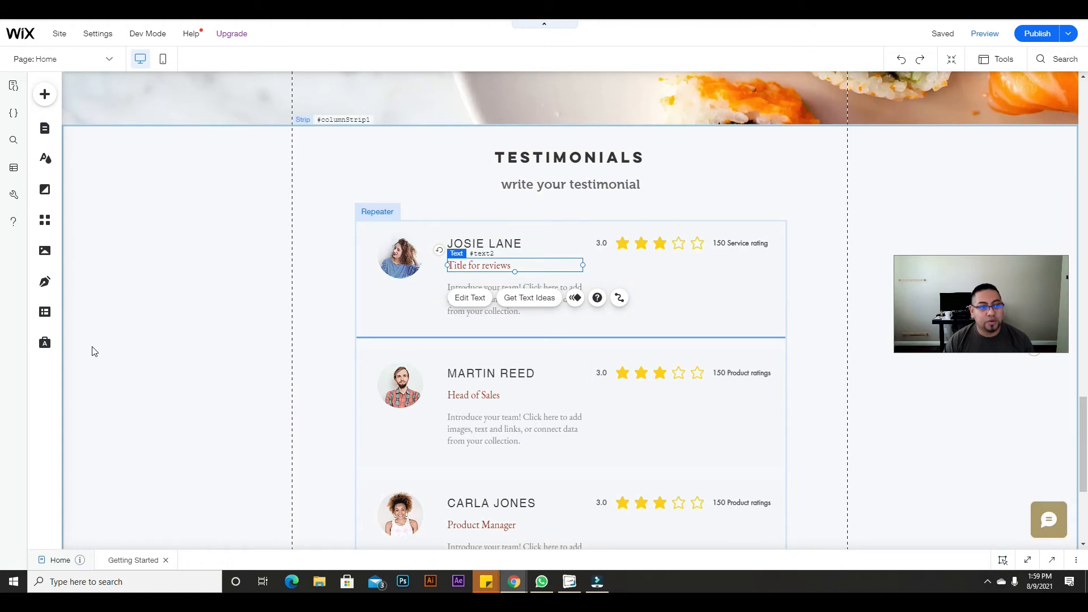
Step: Add a Dataset element from the Content Manager and drag it into the left margin
left_click(44, 313)
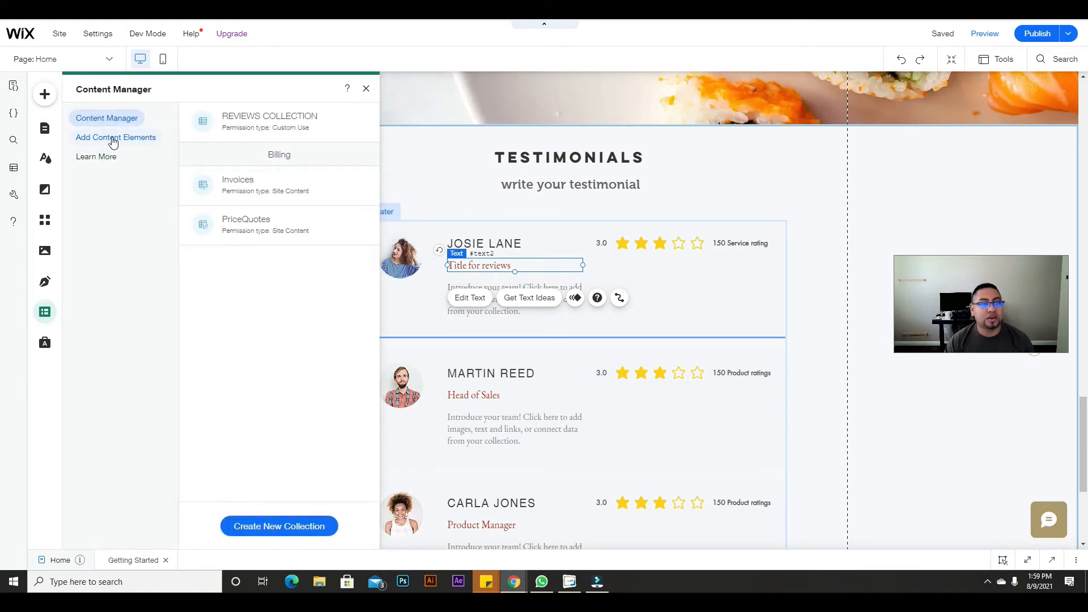
left_click(113, 140)
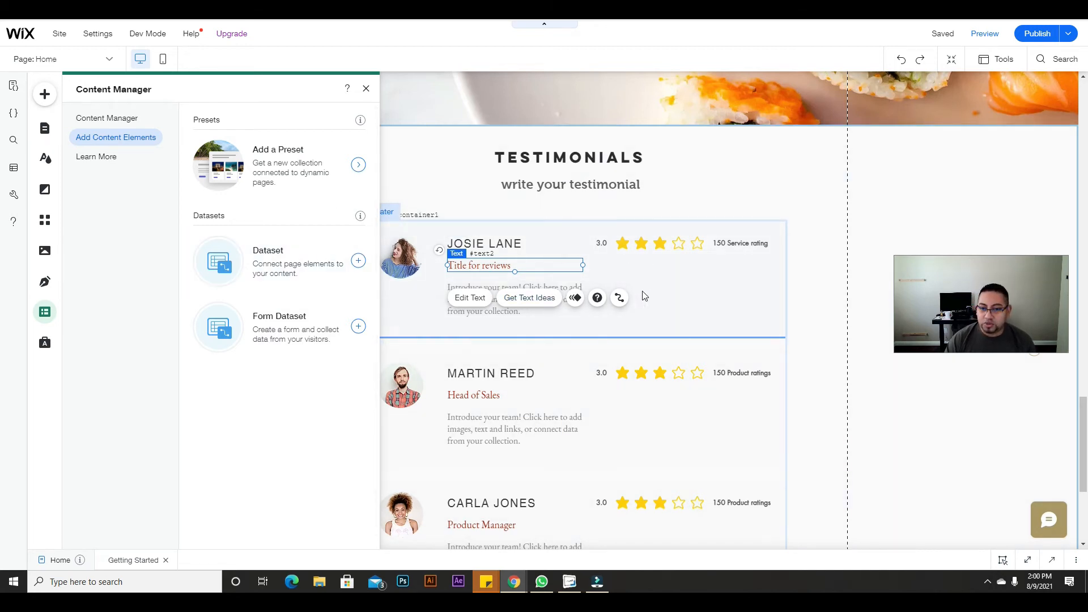
left_click(299, 268)
left_click_drag(595, 323, 246, 182)
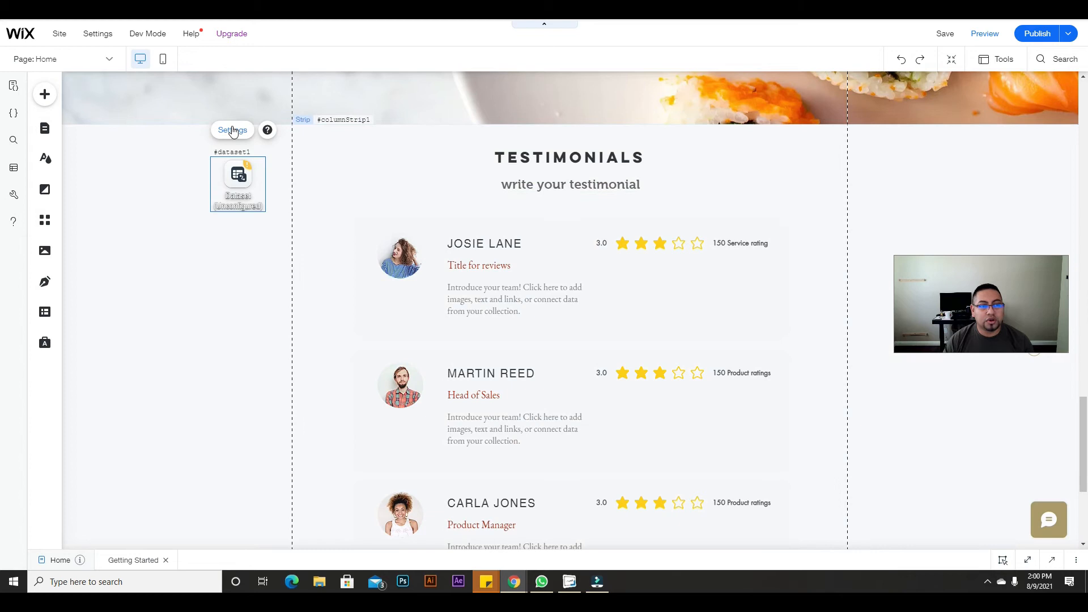
Step: Connect dataset1 to REVIEWS COLLECTION and set it to display 7 items
left_click(232, 130)
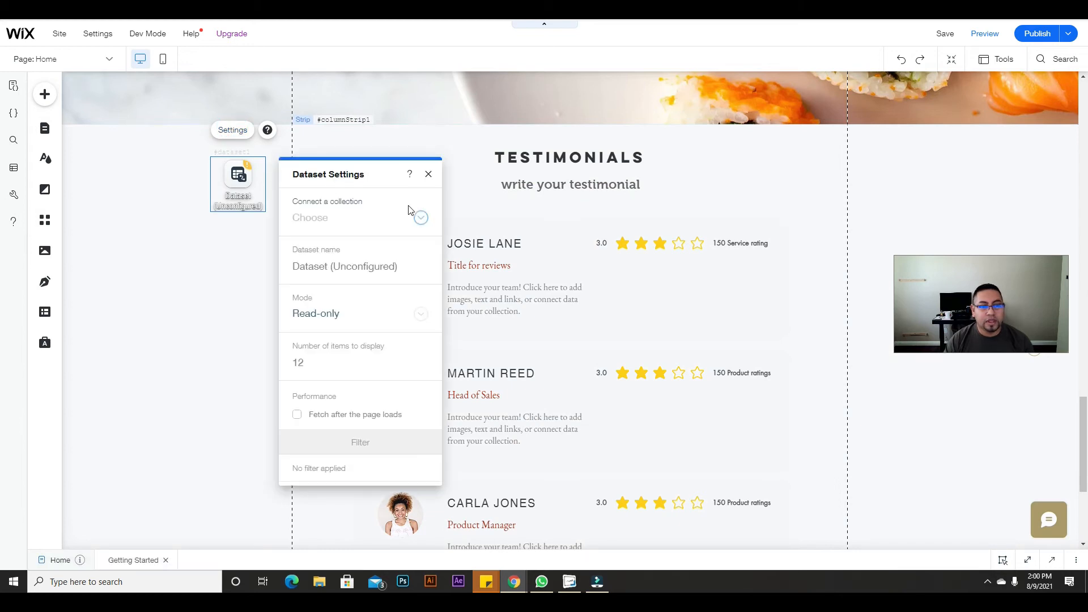
left_click(407, 219)
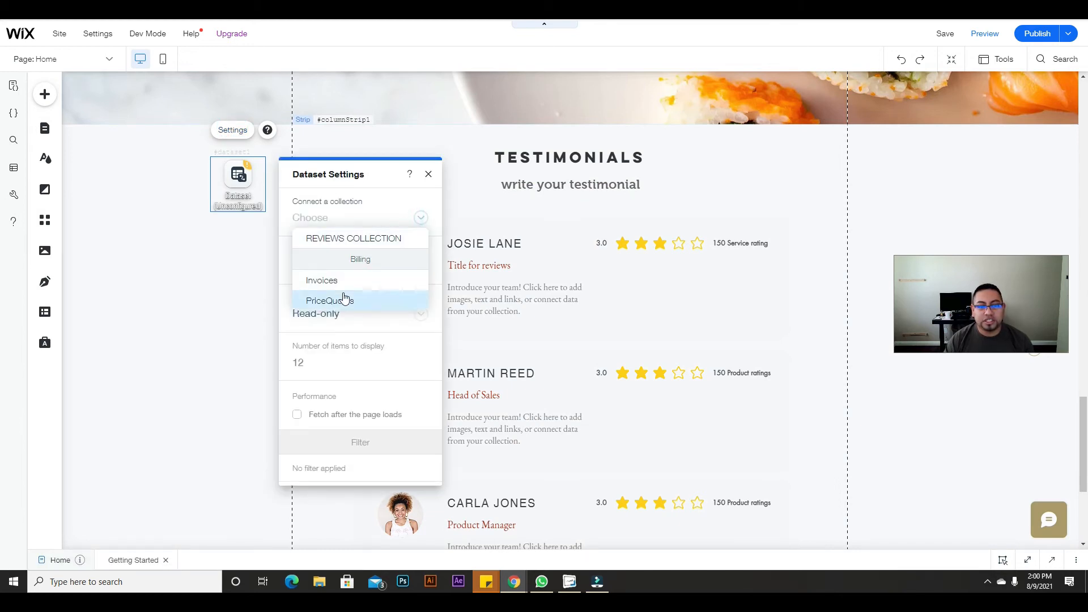
left_click(367, 245)
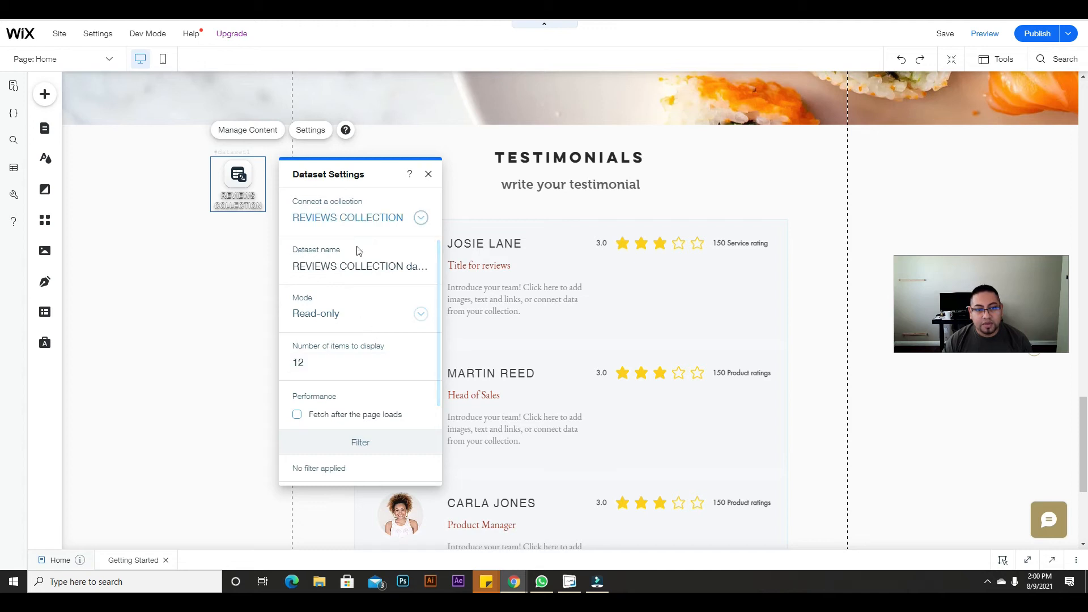
scroll(342, 343, "down", 2)
scroll(359, 354, "up", 2)
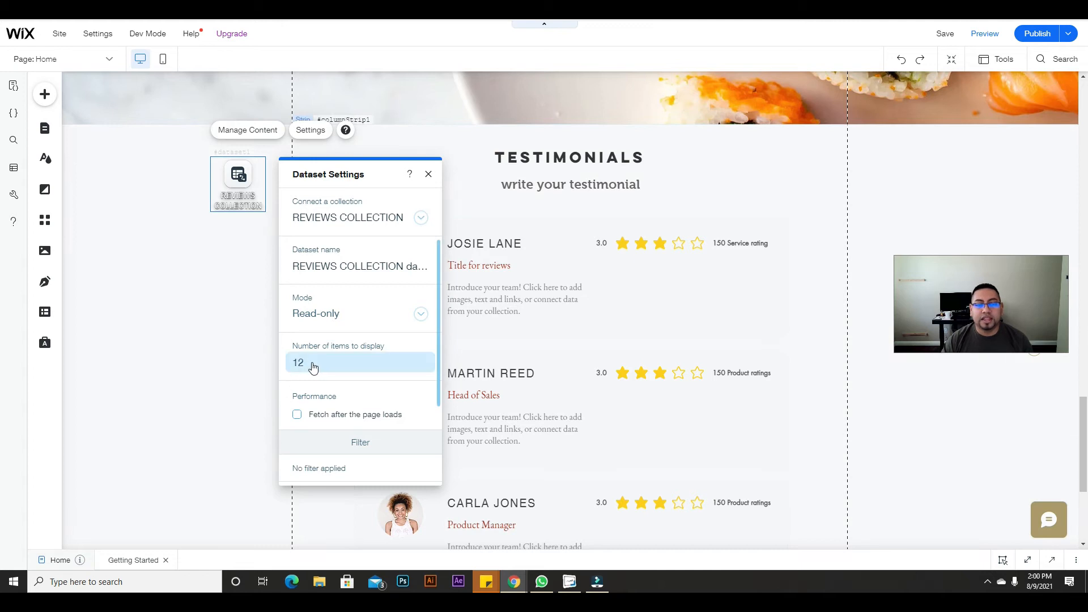
scroll(516, 342, "down", 2)
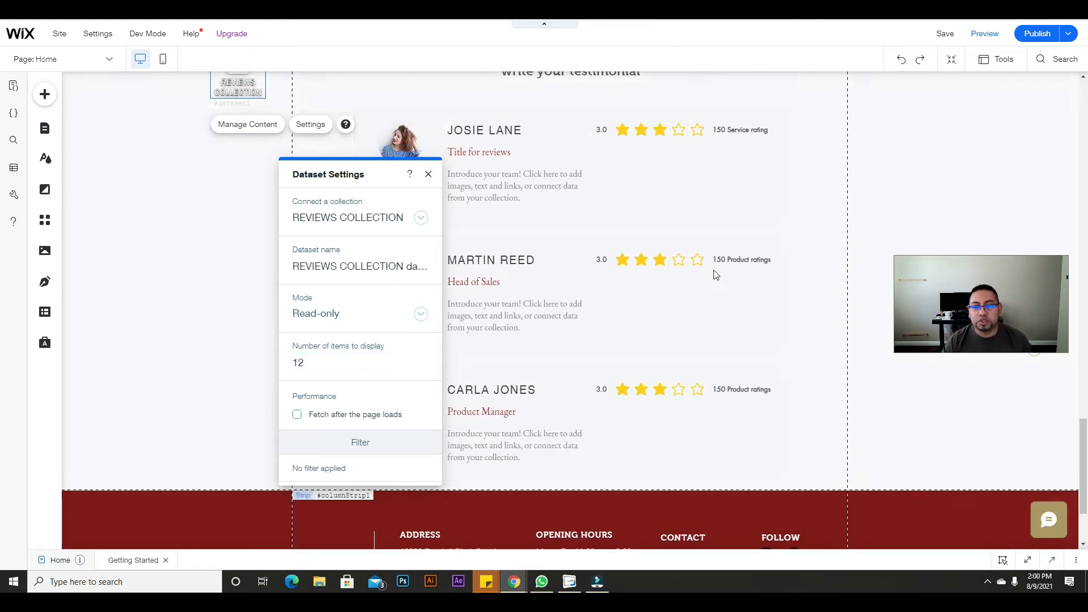
left_click(339, 358)
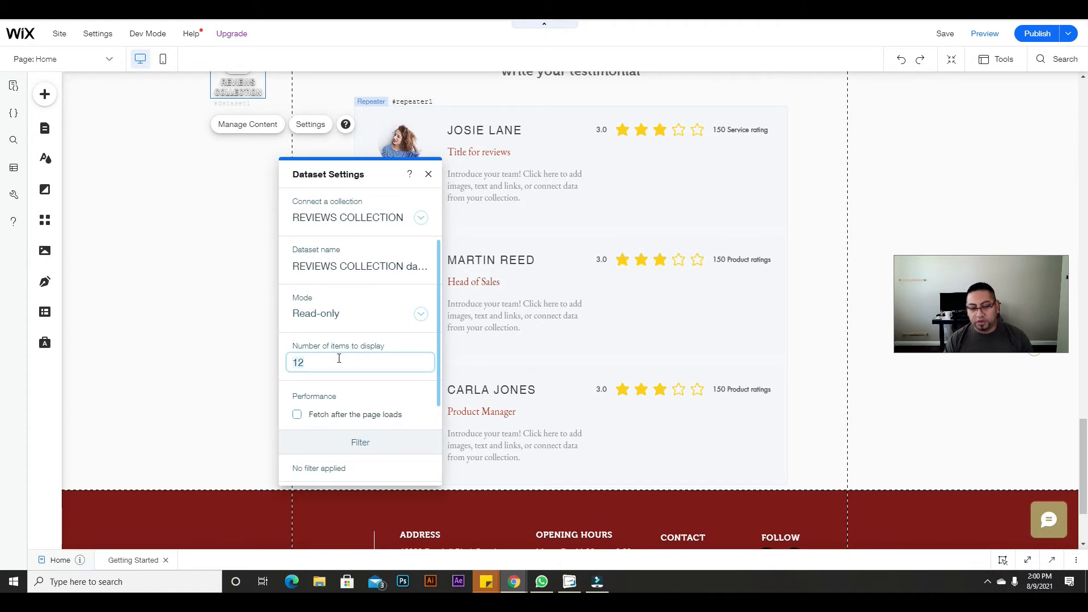
type("7")
left_click(397, 377)
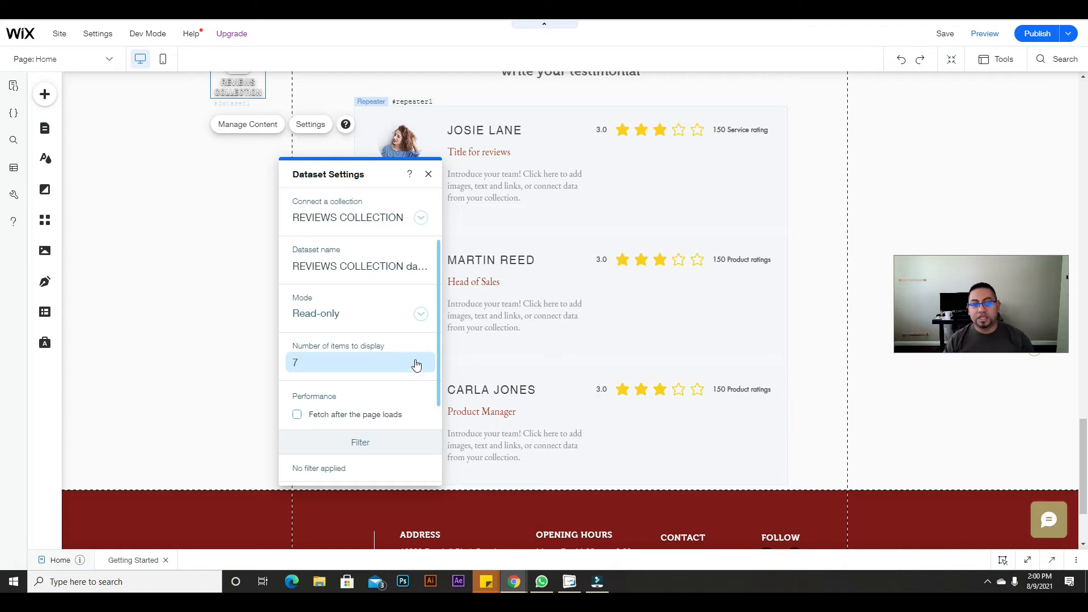
scroll(386, 374, "down", 1)
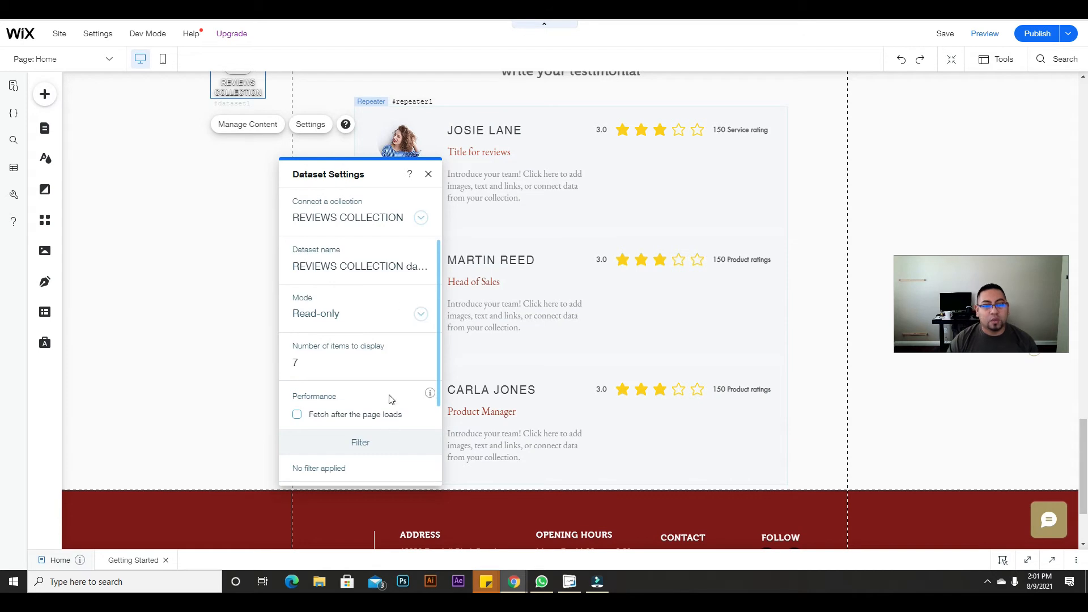
scroll(394, 340, "down", 2)
left_click(428, 174)
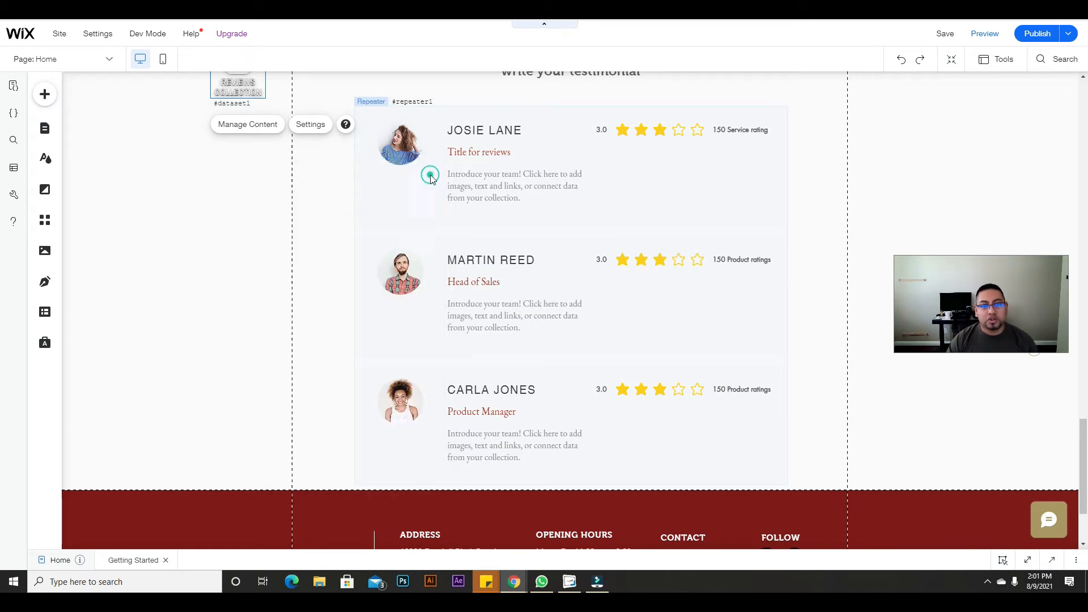
scroll(419, 251, "up", 3)
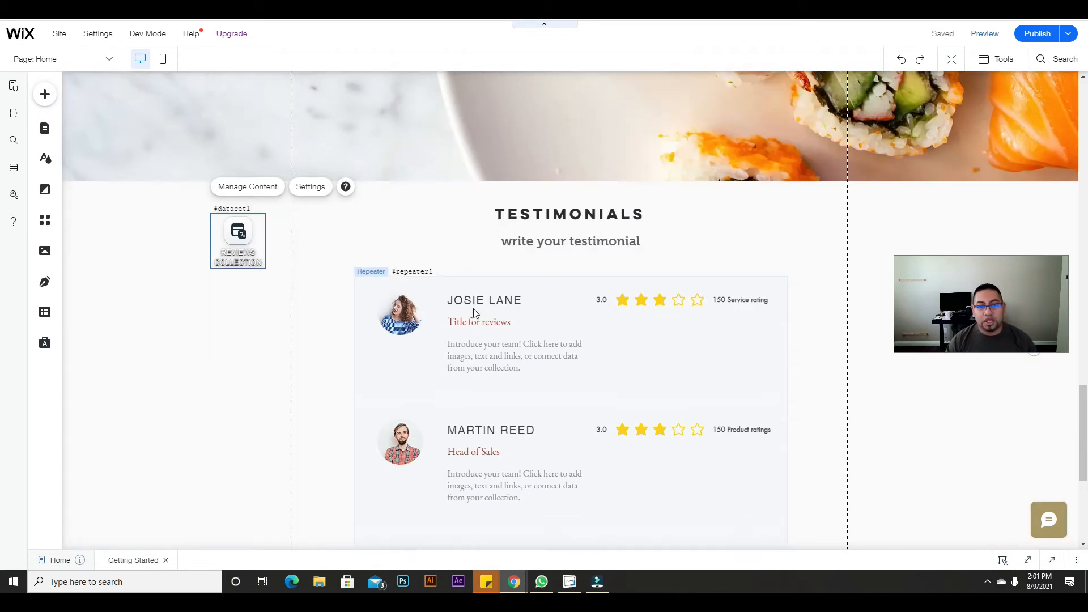
left_click(419, 312)
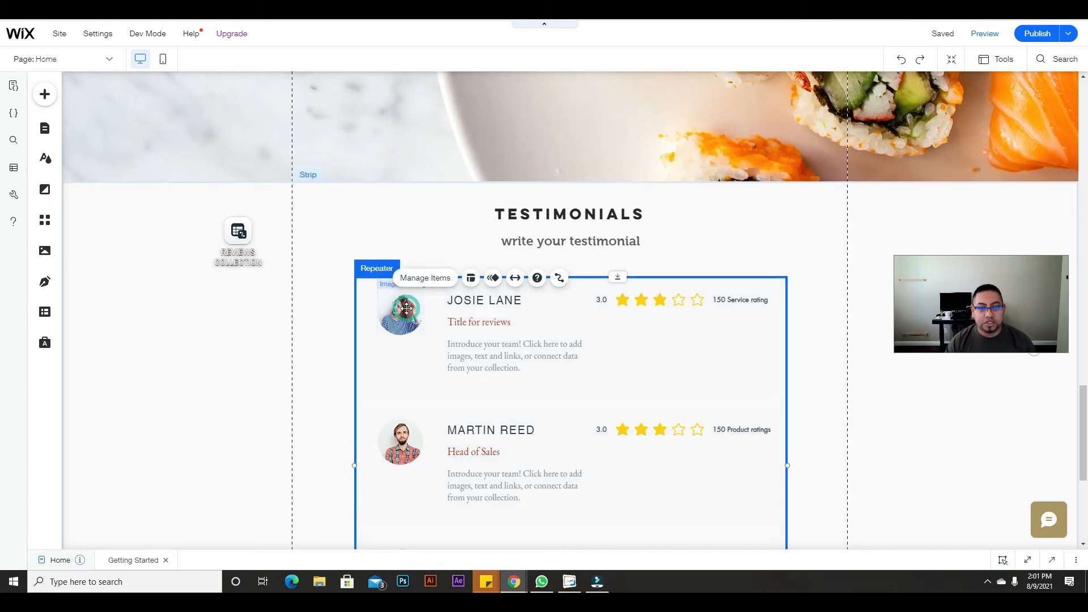
left_click(407, 308)
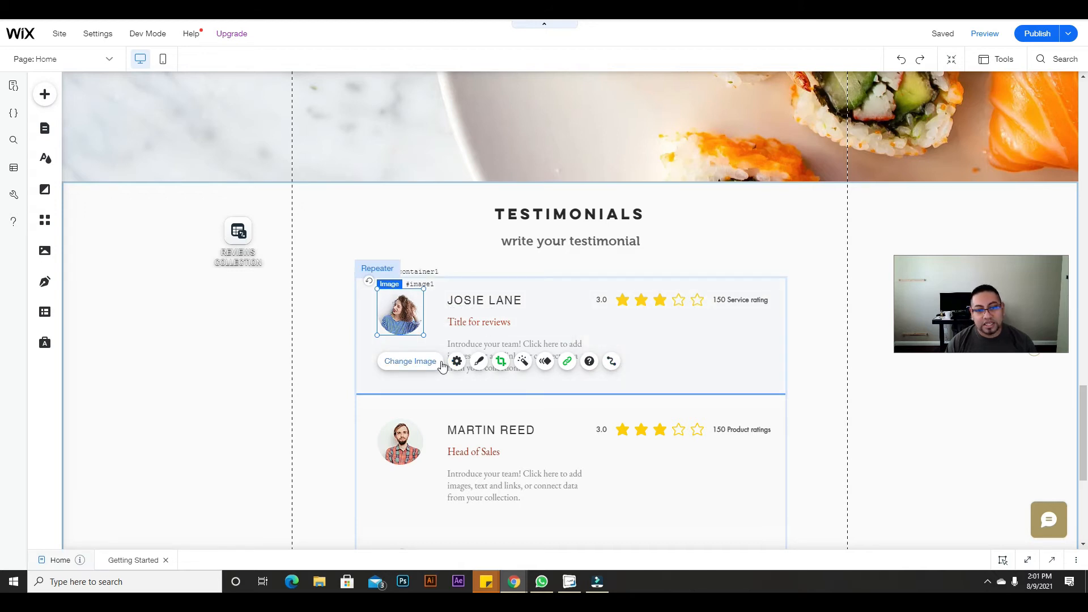
left_click(458, 362)
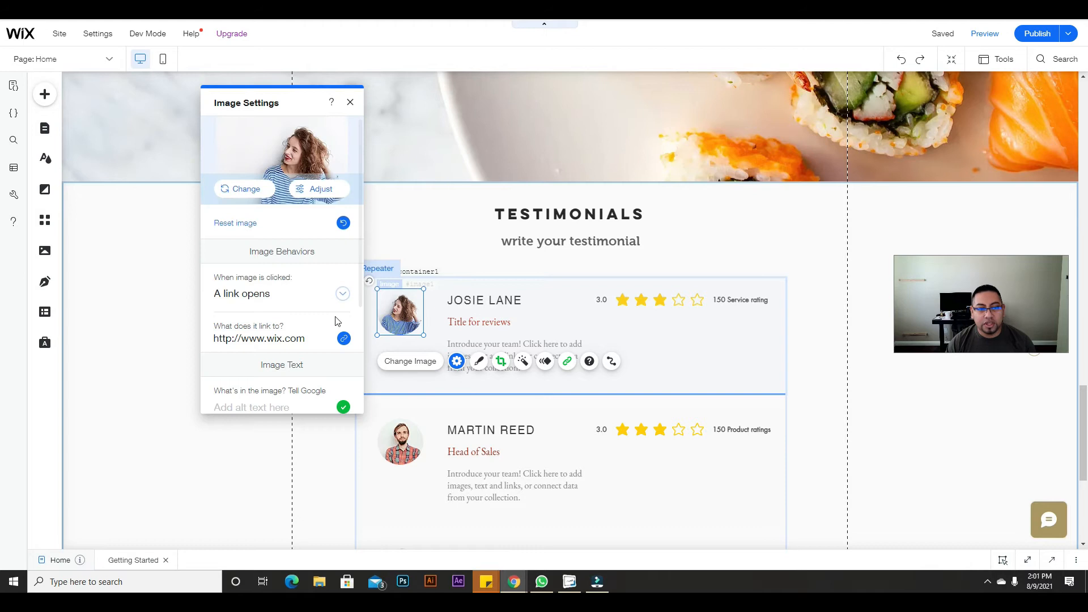
scroll(279, 258, "down", 1)
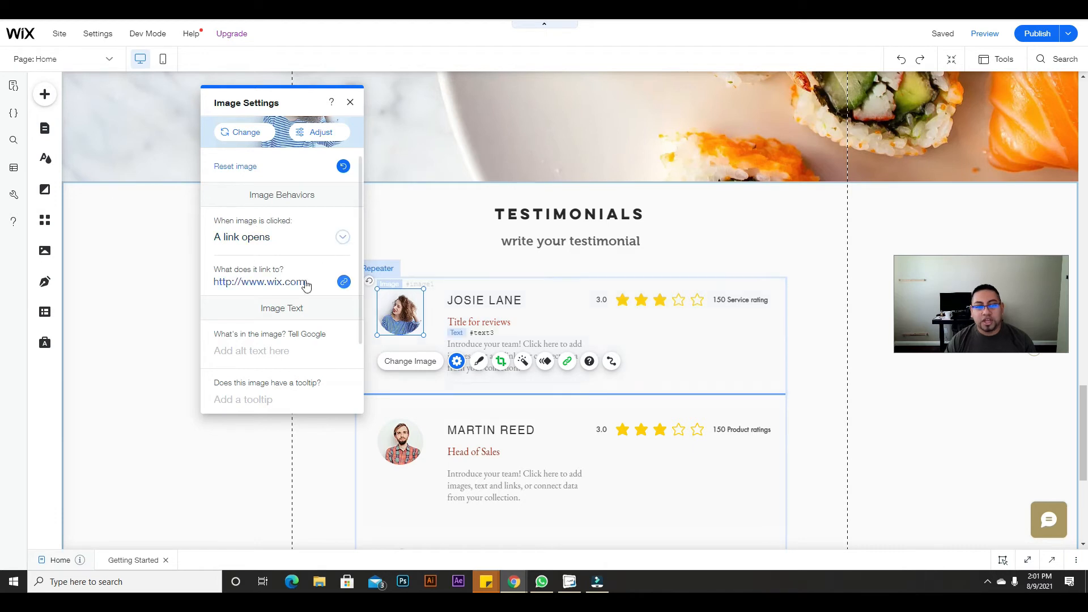
scroll(278, 254, "down", 3)
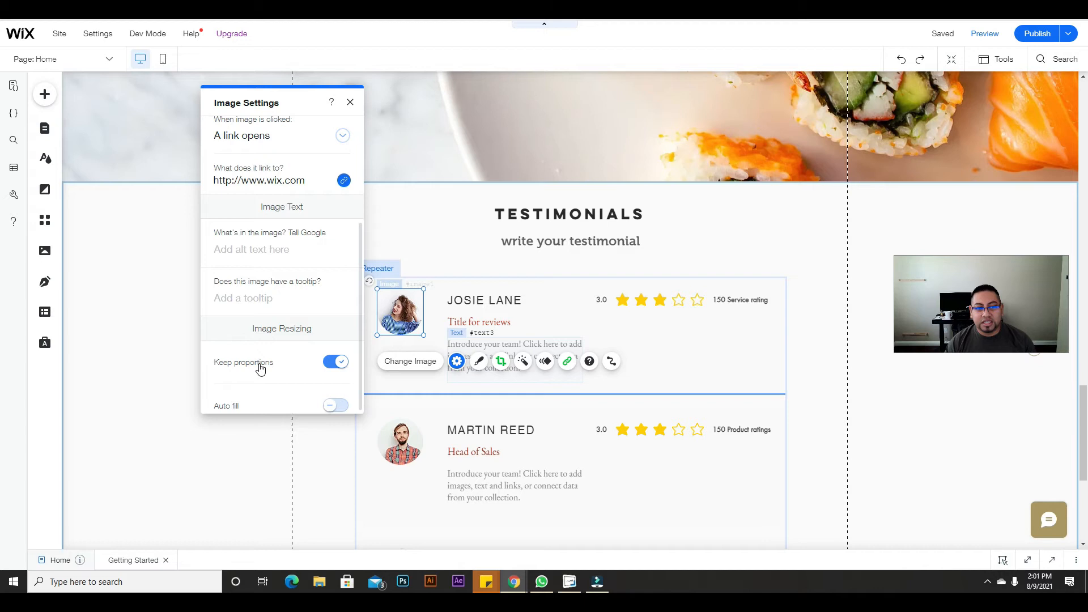
left_click(336, 363)
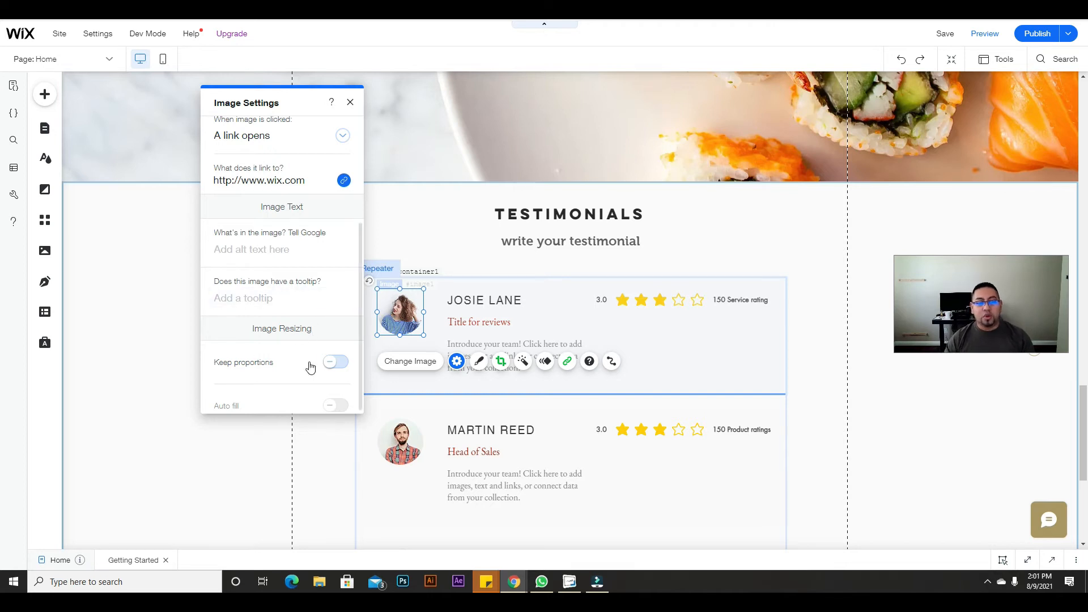
left_click(344, 366)
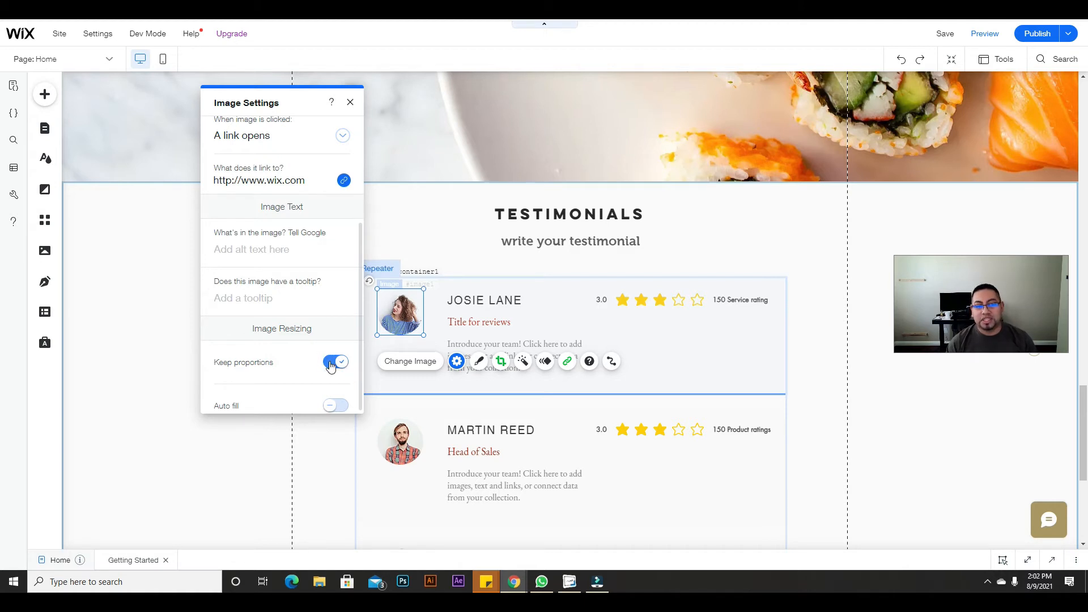
left_click(351, 101)
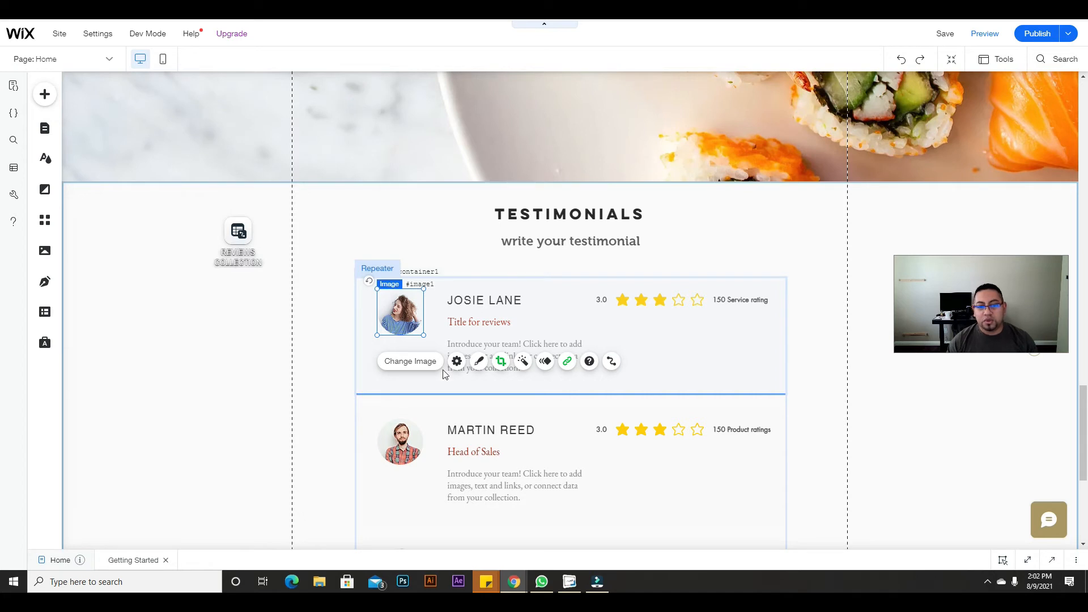
left_click(324, 369)
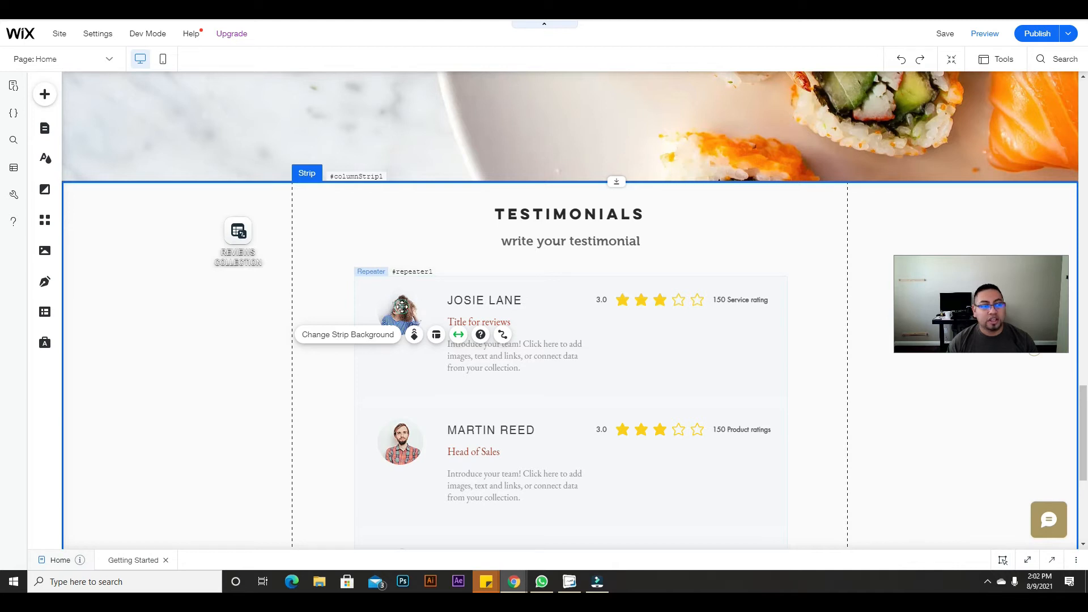
Step: Connect the testimonial profile image's source to the REVIEWS COLLECTION dataset's Image field
left_click(402, 306)
left_click(401, 307)
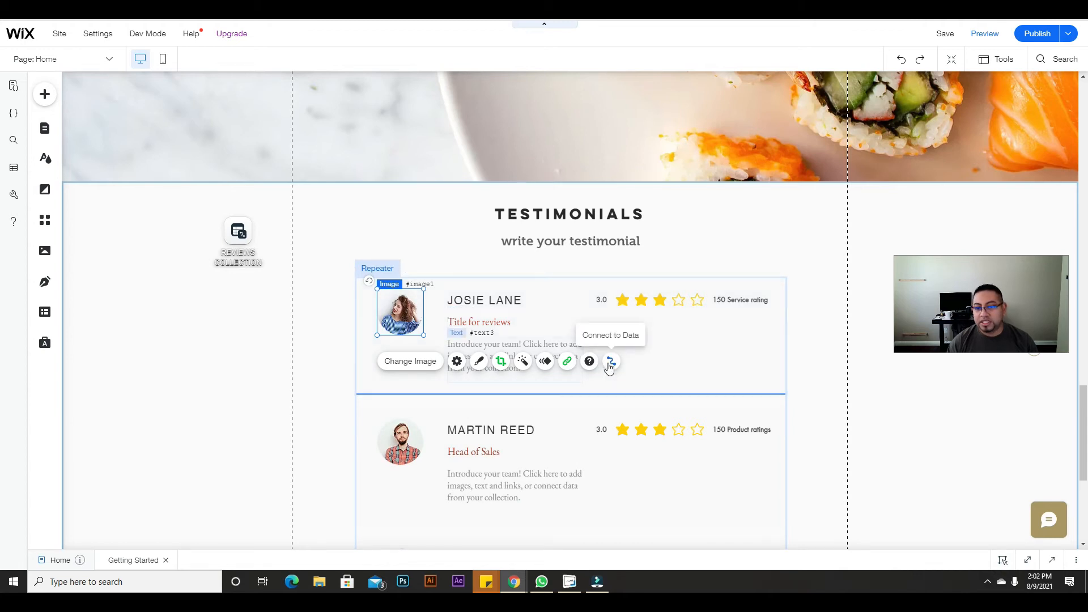
left_click(612, 367)
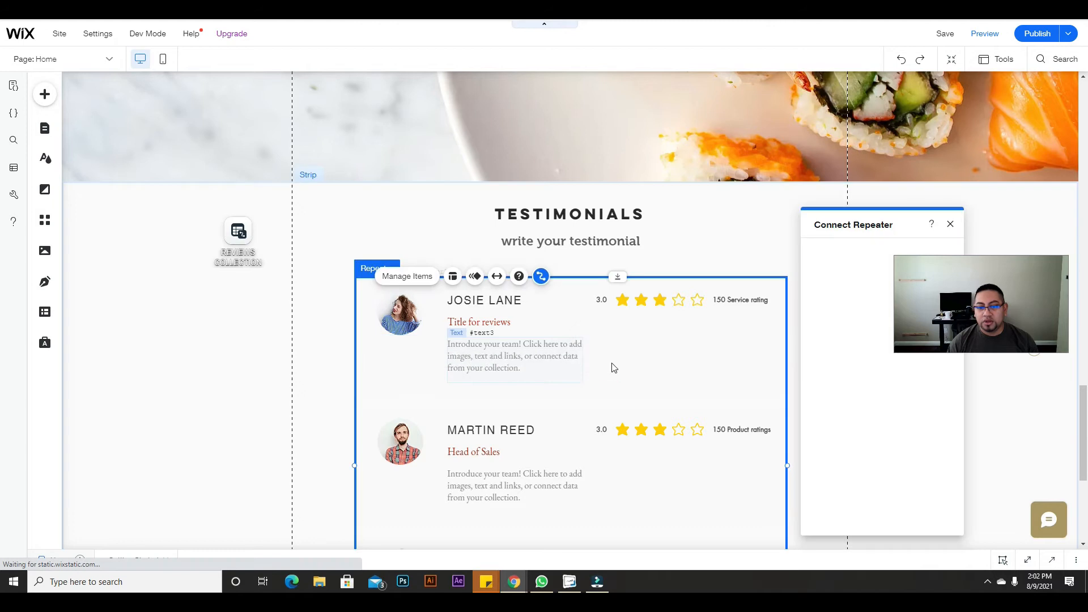
left_click_drag(849, 218, 452, 112)
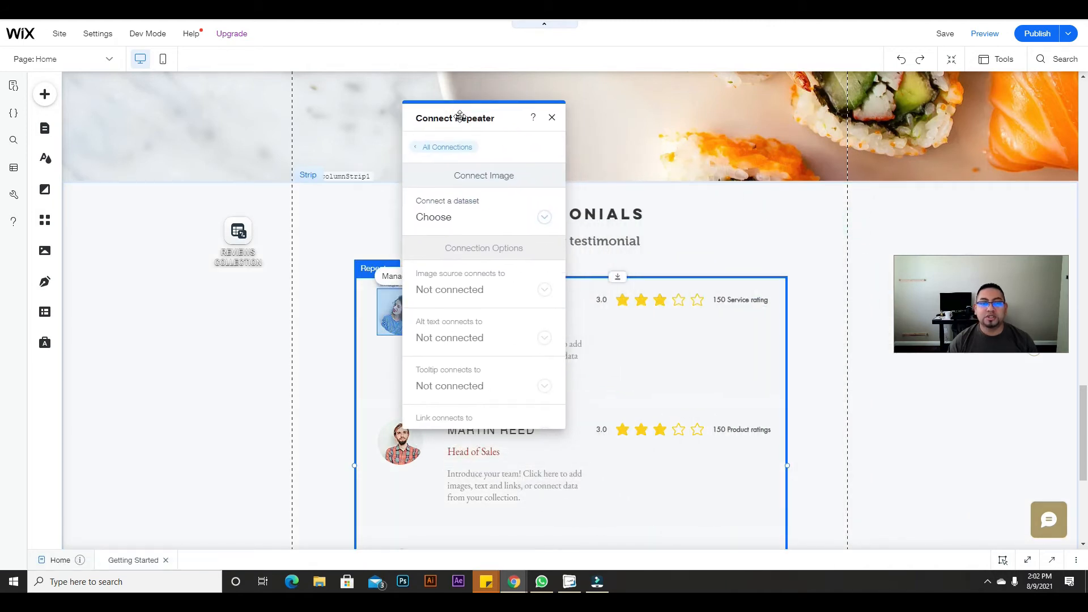
left_click(542, 218)
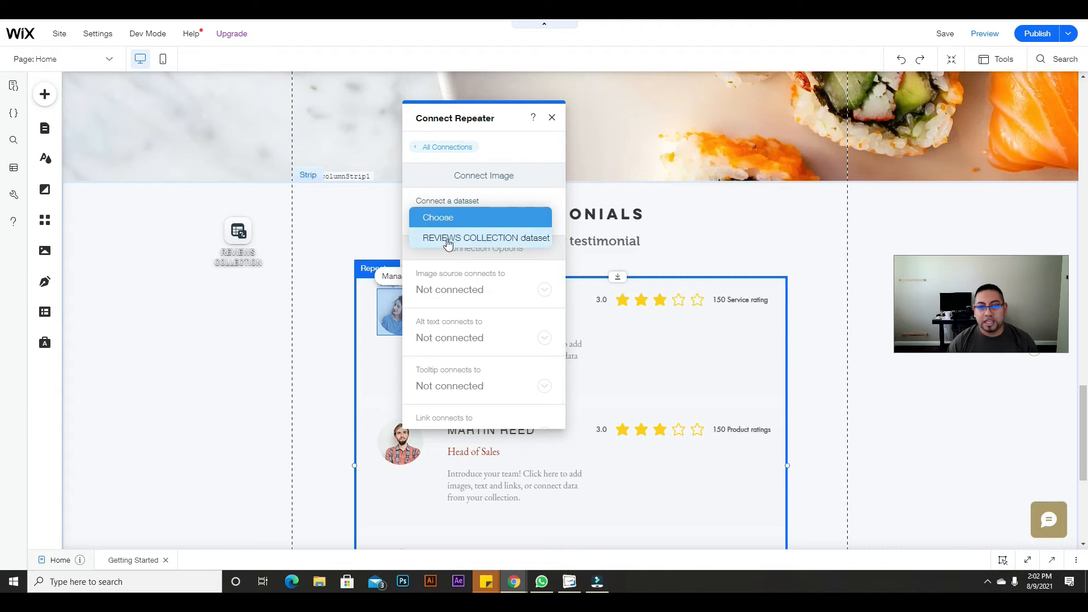
left_click(468, 245)
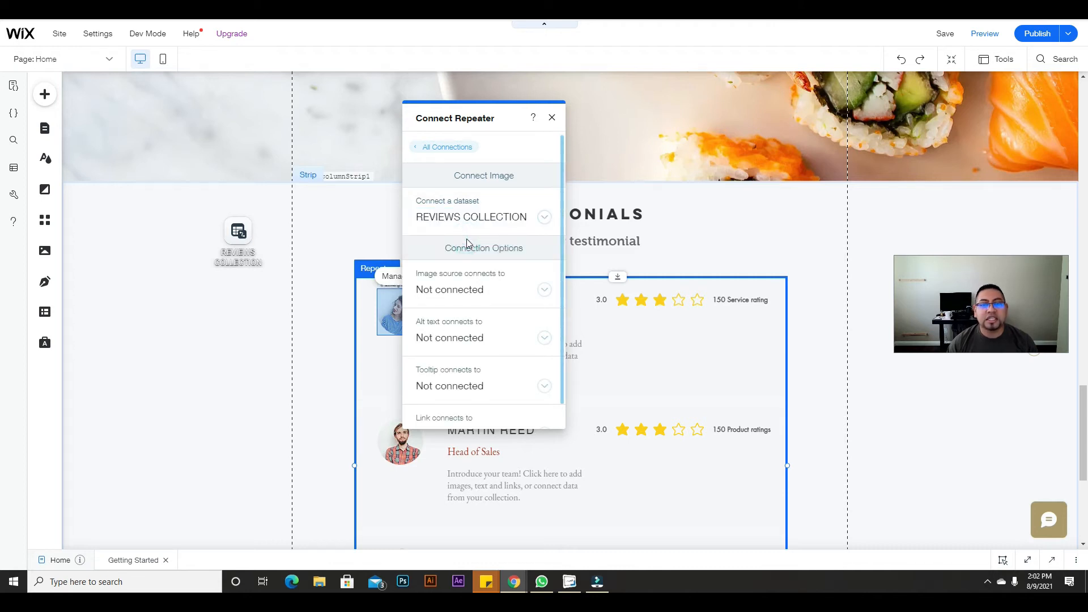
left_click(534, 290)
left_click(471, 352)
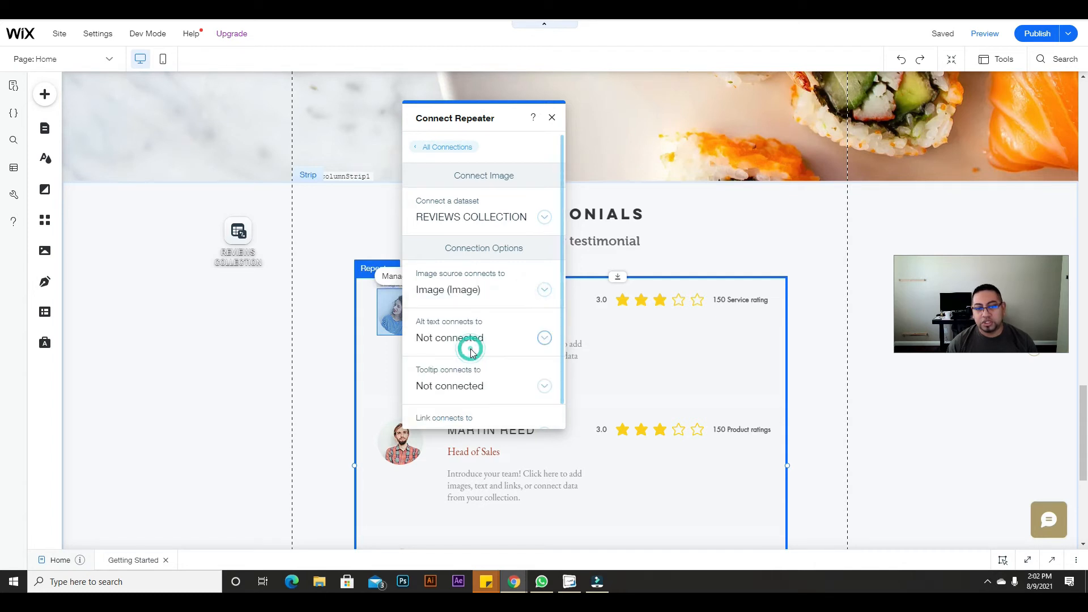
scroll(471, 337, "down", 1)
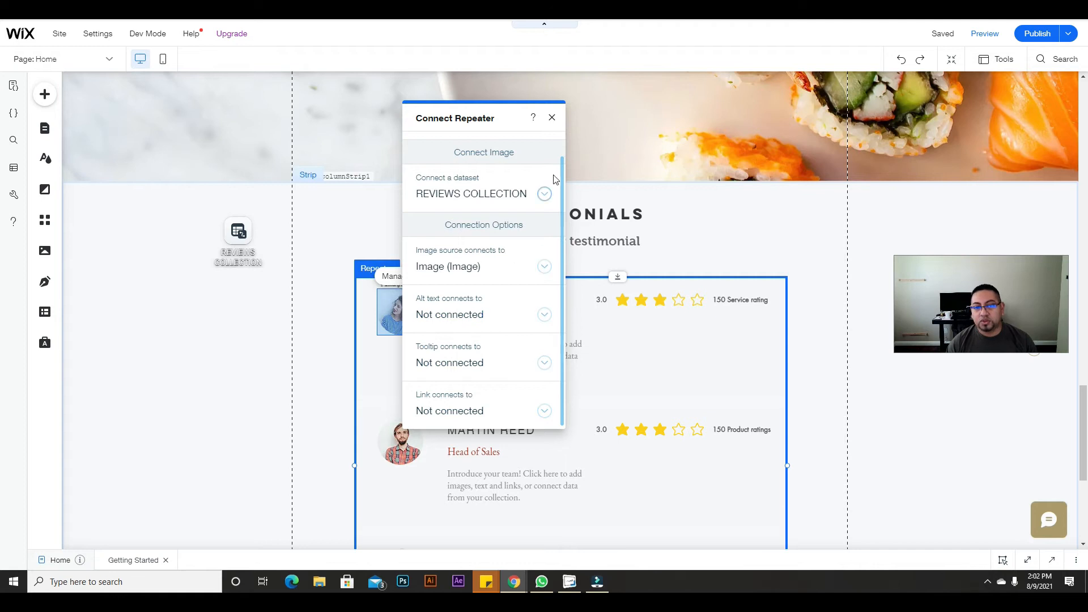
left_click(551, 118)
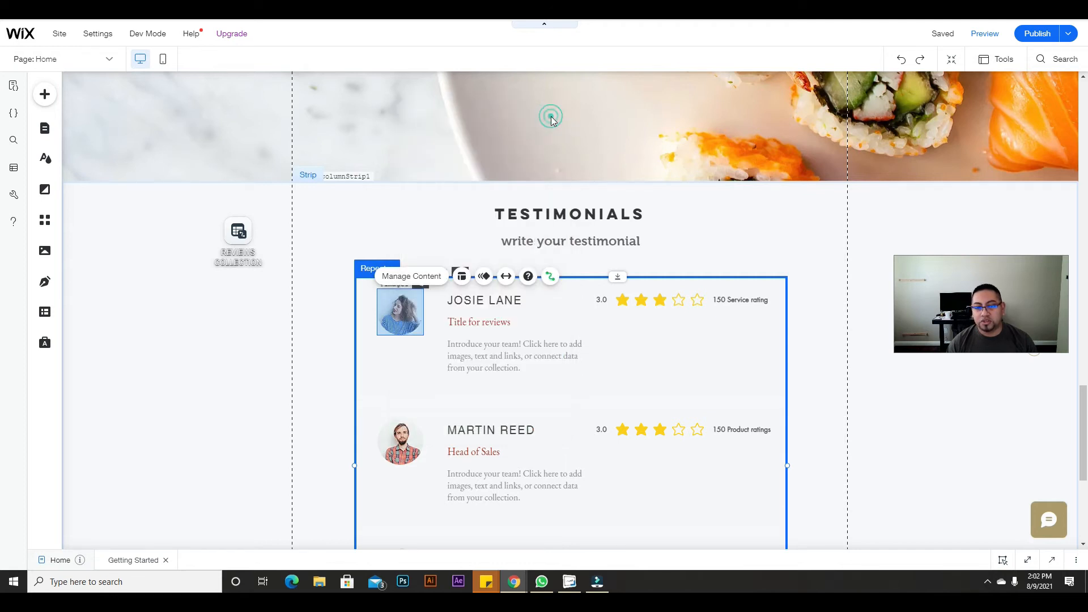
left_click(501, 303)
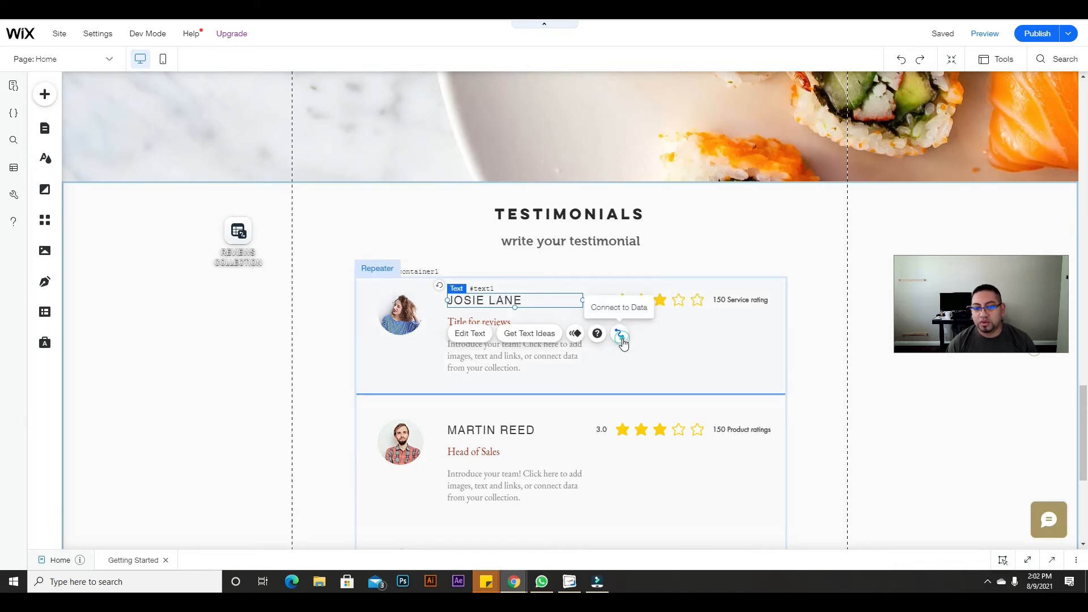
Step: Link the name text to Full name and the title text to title review
left_click(620, 337)
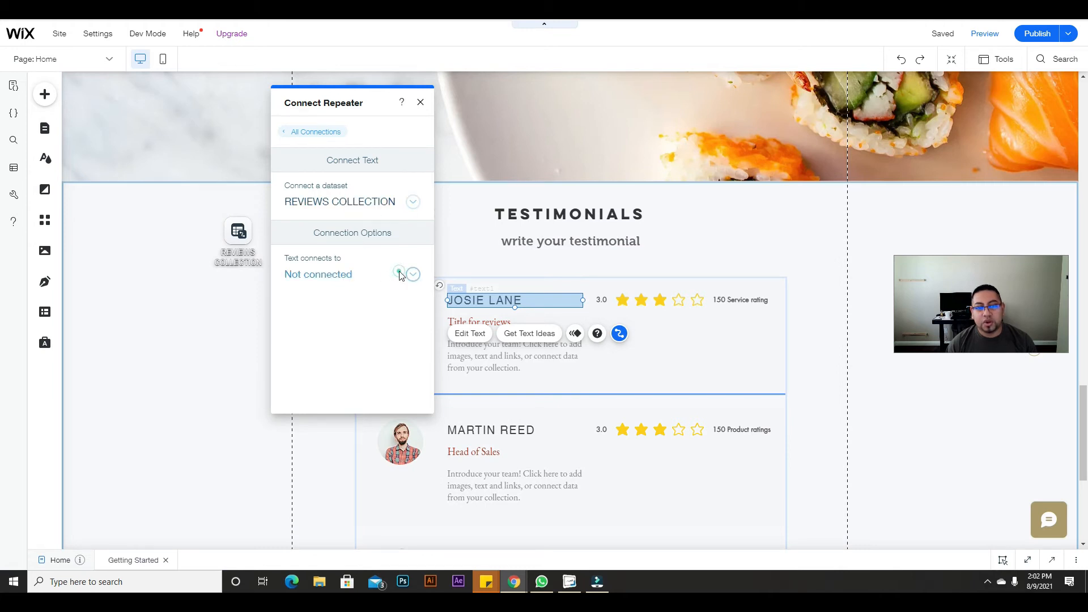
left_click(399, 275)
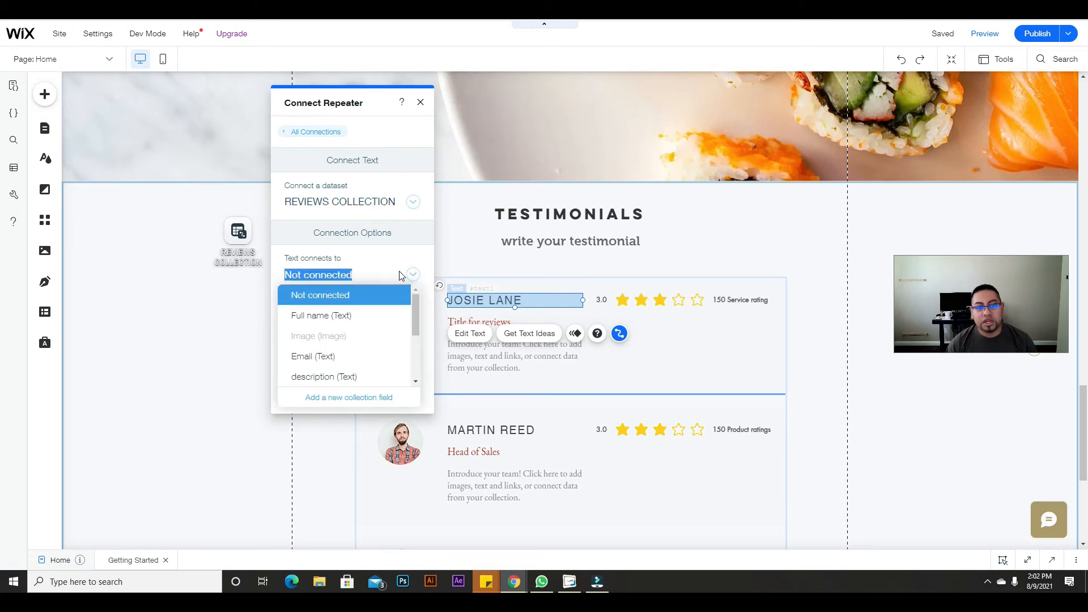
left_click(359, 316)
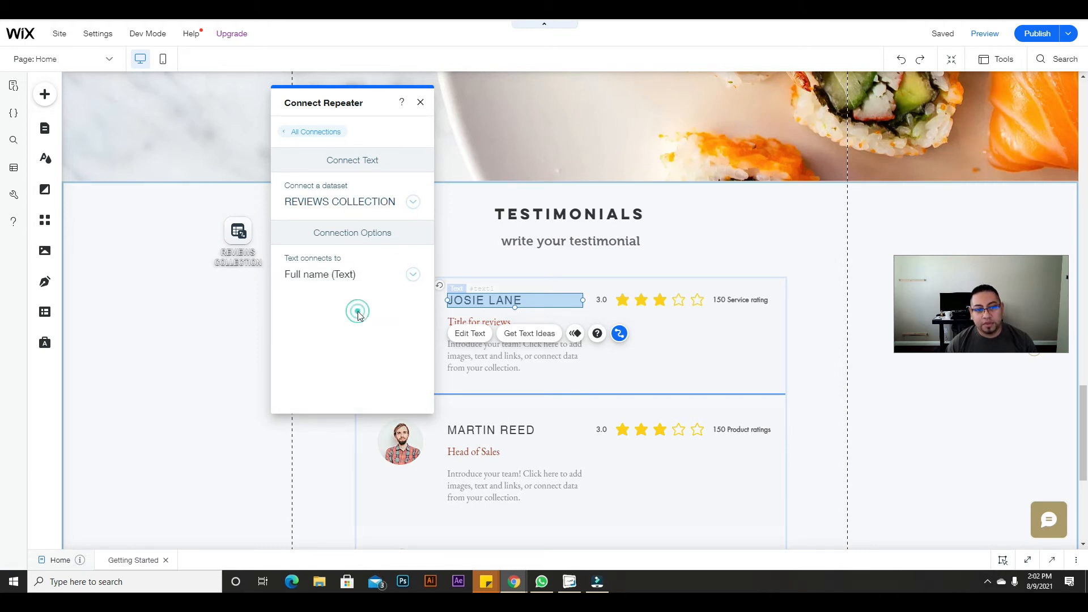
left_click(493, 323)
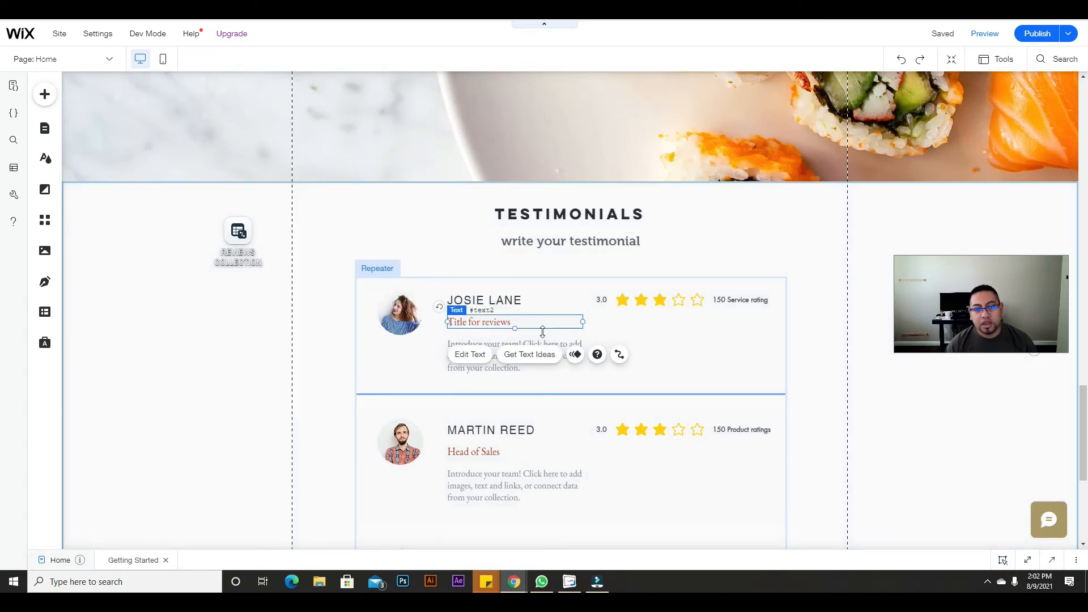
left_click(619, 354)
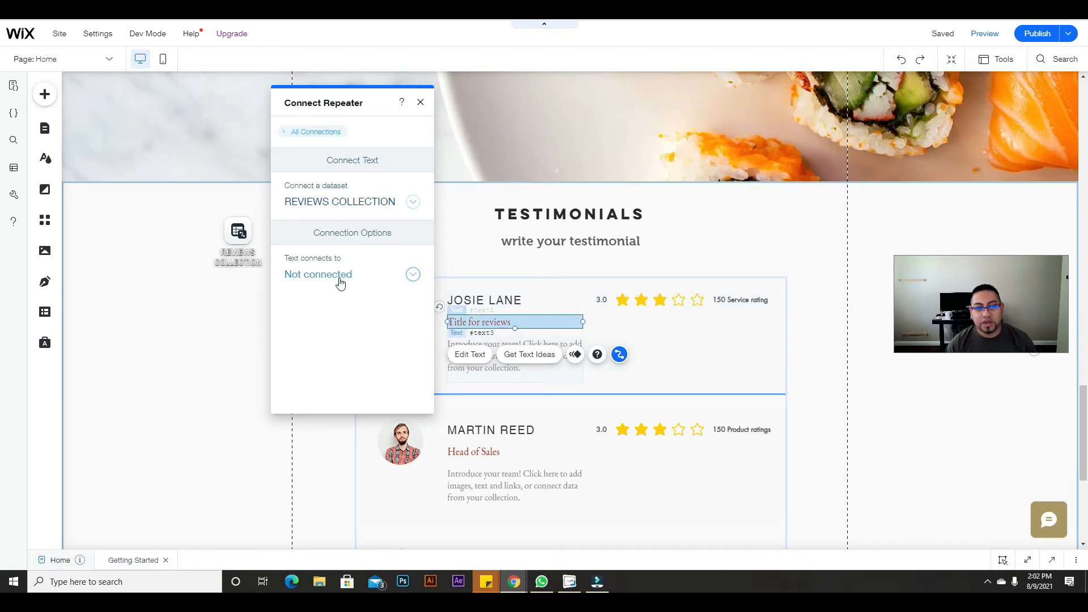
left_click(338, 278)
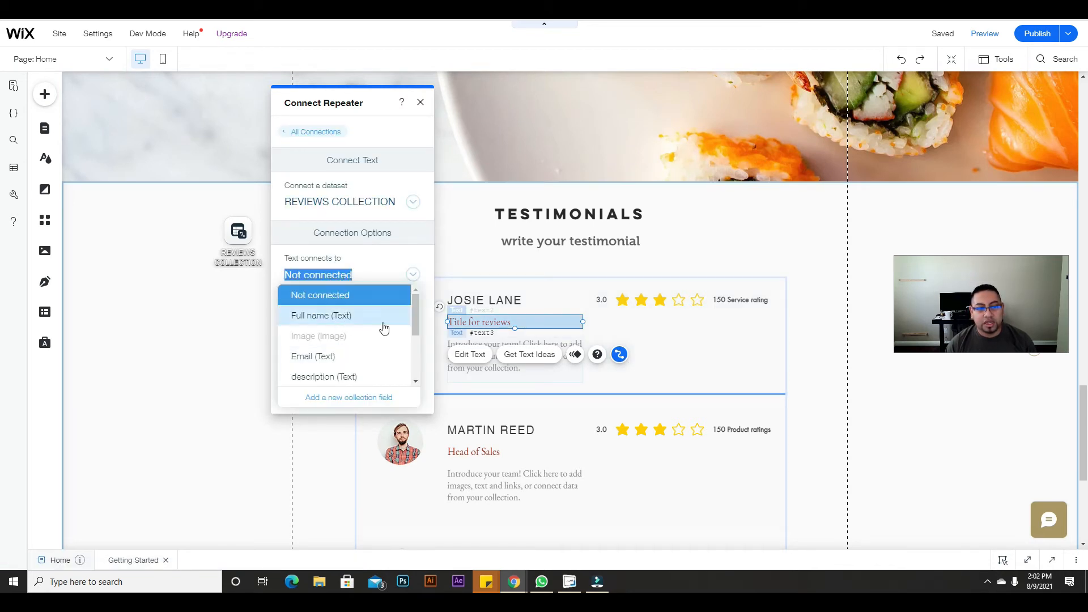
scroll(325, 350, "down", 1)
scroll(324, 349, "down", 1)
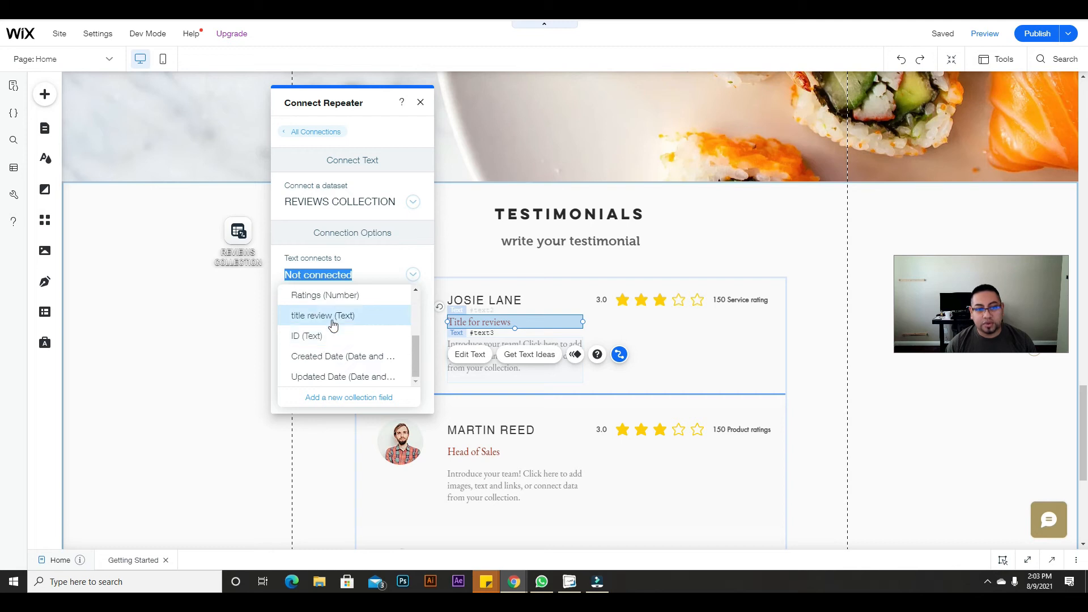
left_click(334, 325)
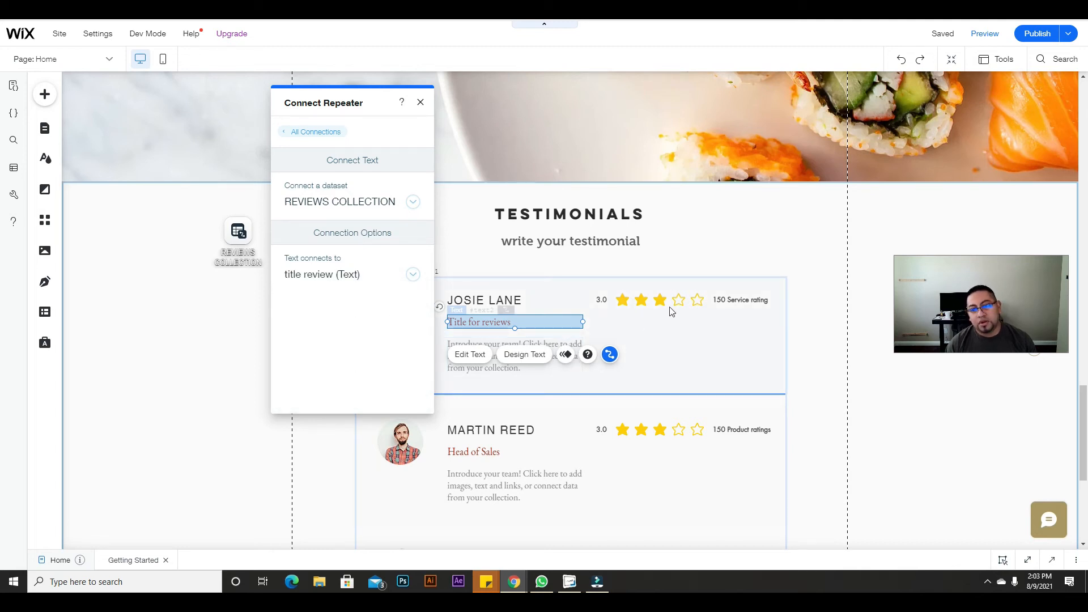
left_click(646, 342)
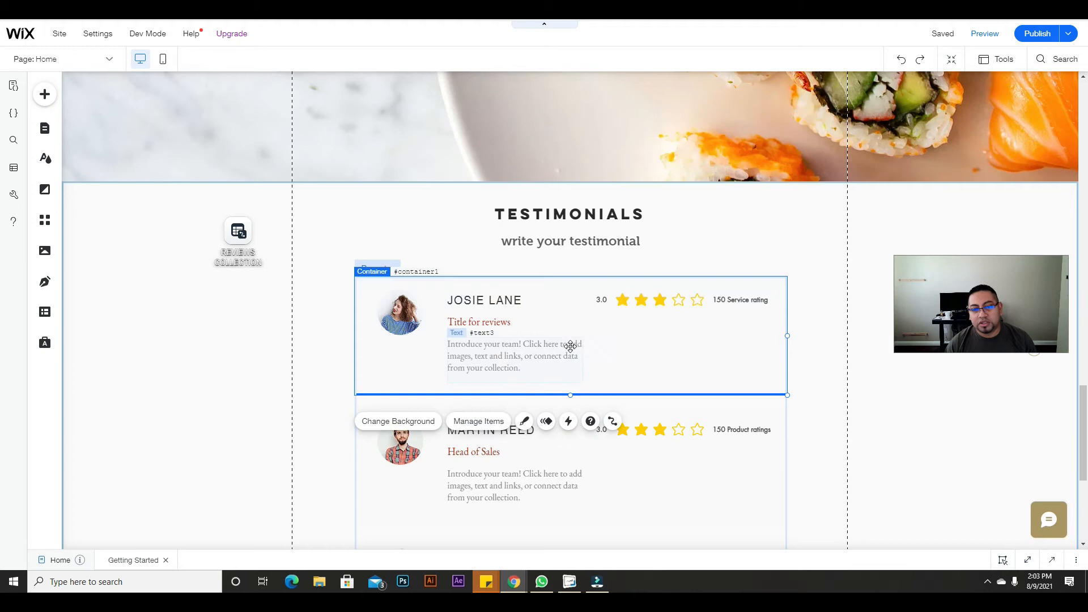
Step: Widen the description text box across the card and link it to the description field
left_click(570, 345)
left_click_drag(581, 359, 772, 351)
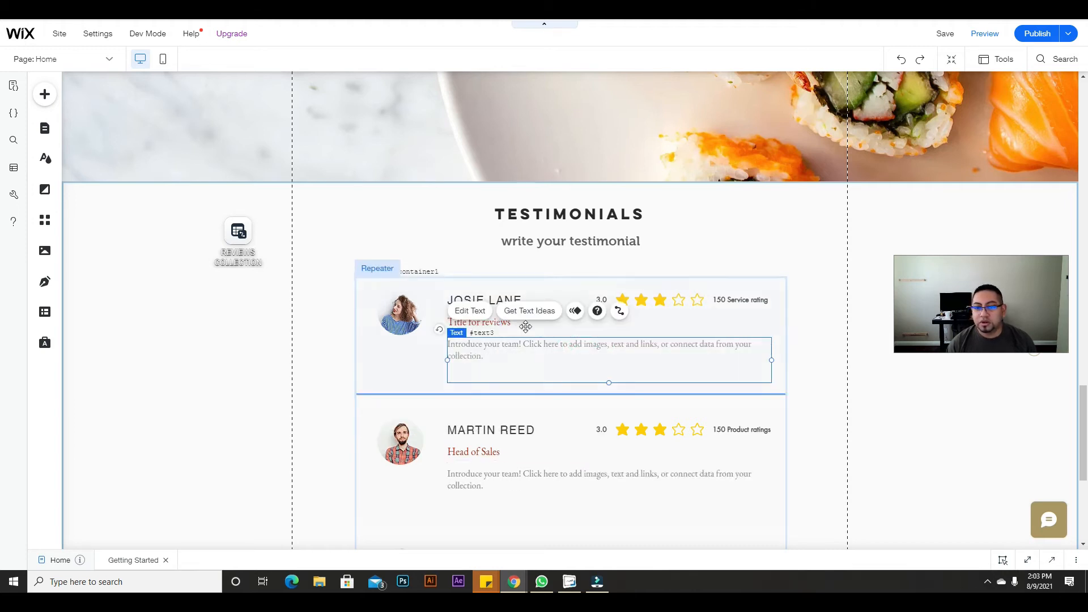
left_click(621, 315)
left_click_drag(857, 107, 340, 129)
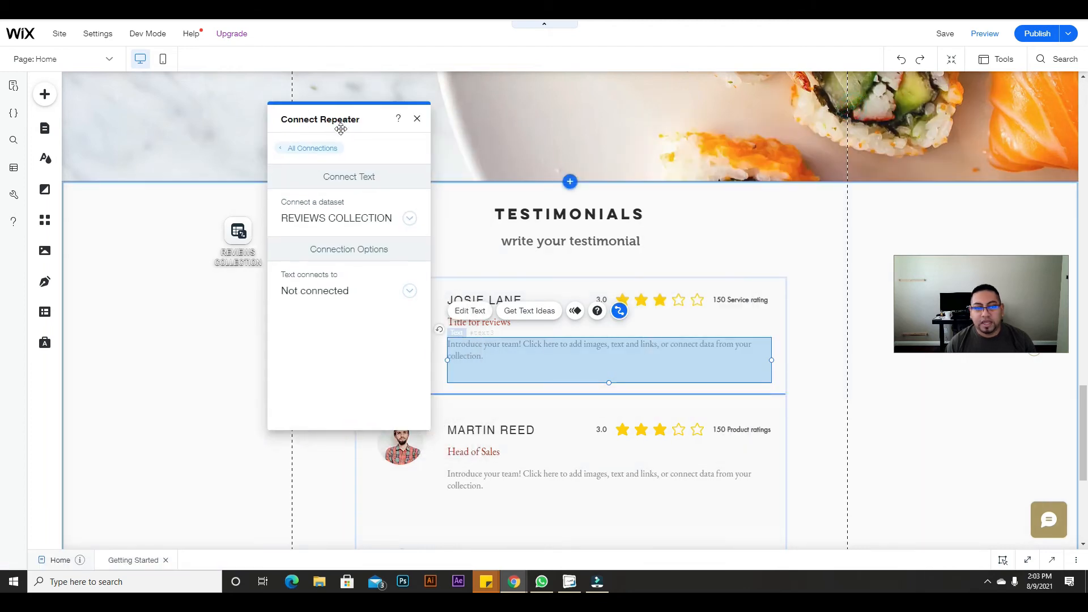
left_click(364, 291)
left_click(326, 400)
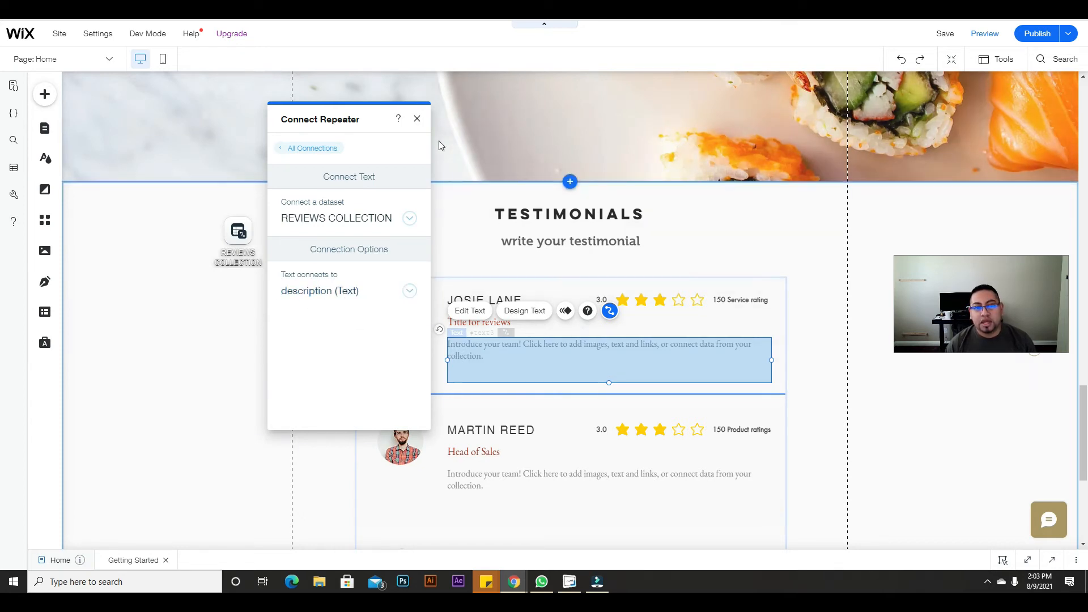
left_click(417, 120)
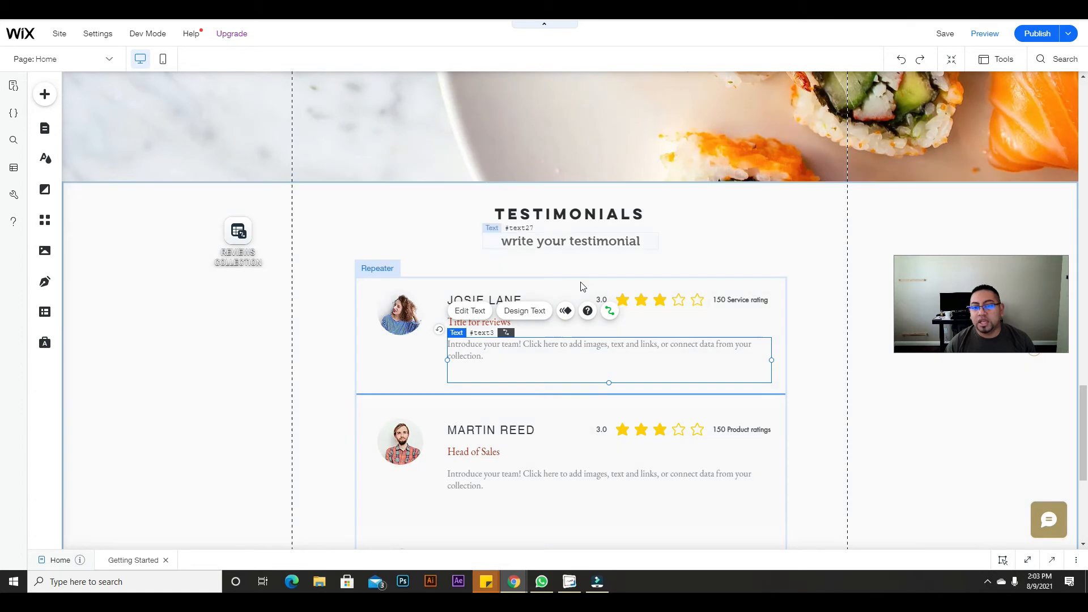
Step: Connect the star rating display's Rating value to the Ratings (Number) field
left_click(684, 304)
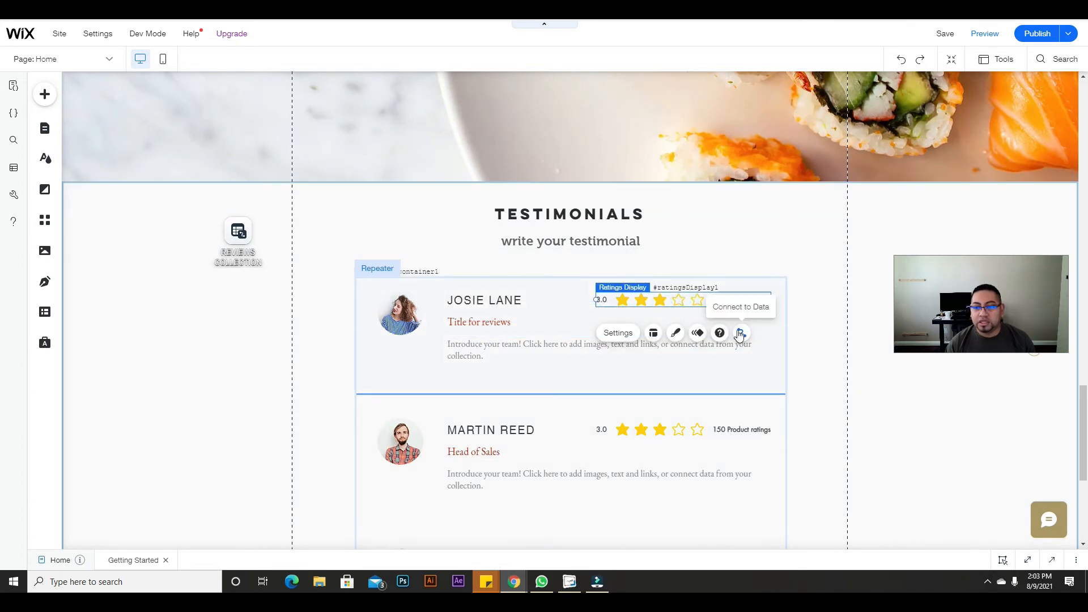
left_click(740, 333)
left_click_drag(853, 104, 443, 105)
left_click(518, 275)
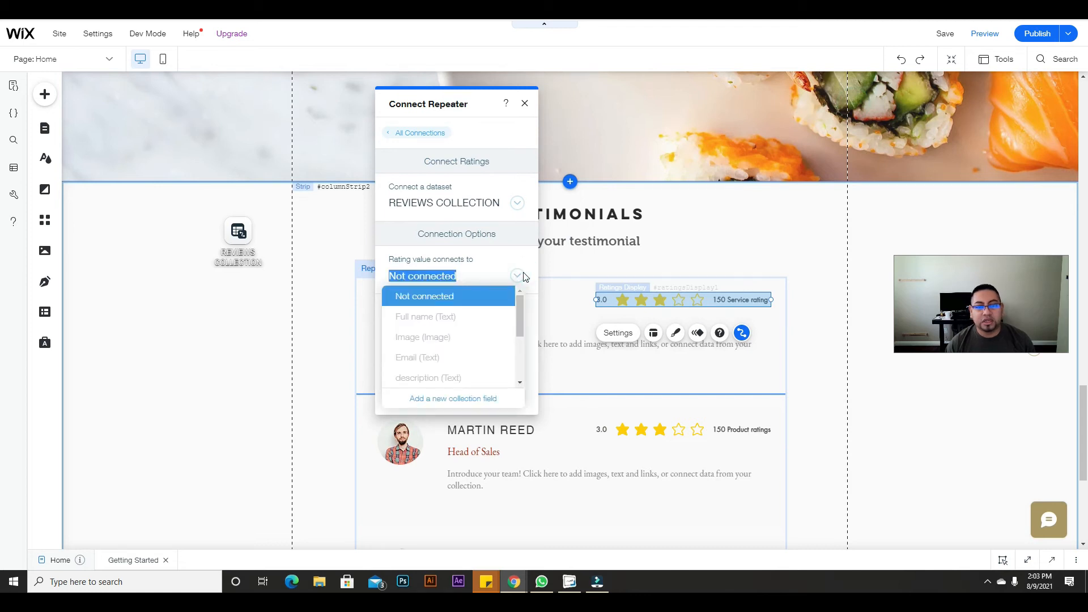
scroll(506, 322, "down", 2)
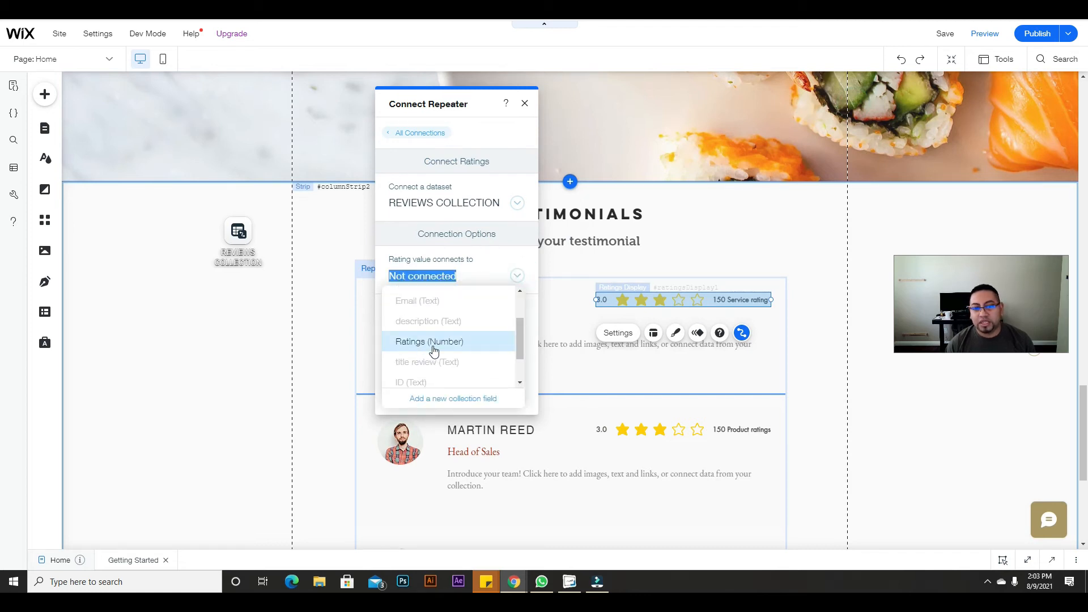
left_click(434, 343)
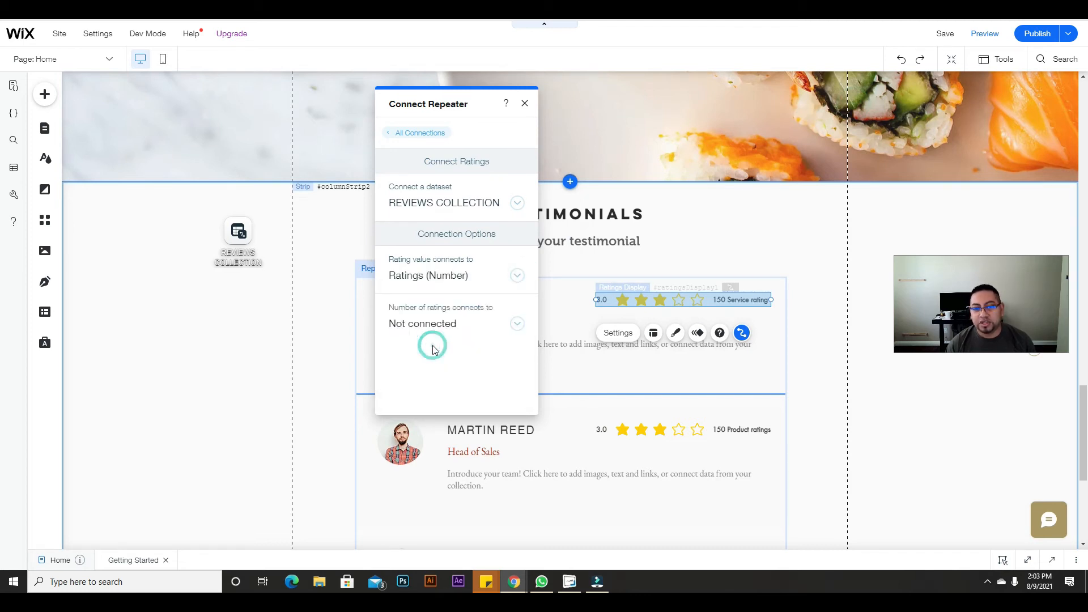
left_click(525, 107)
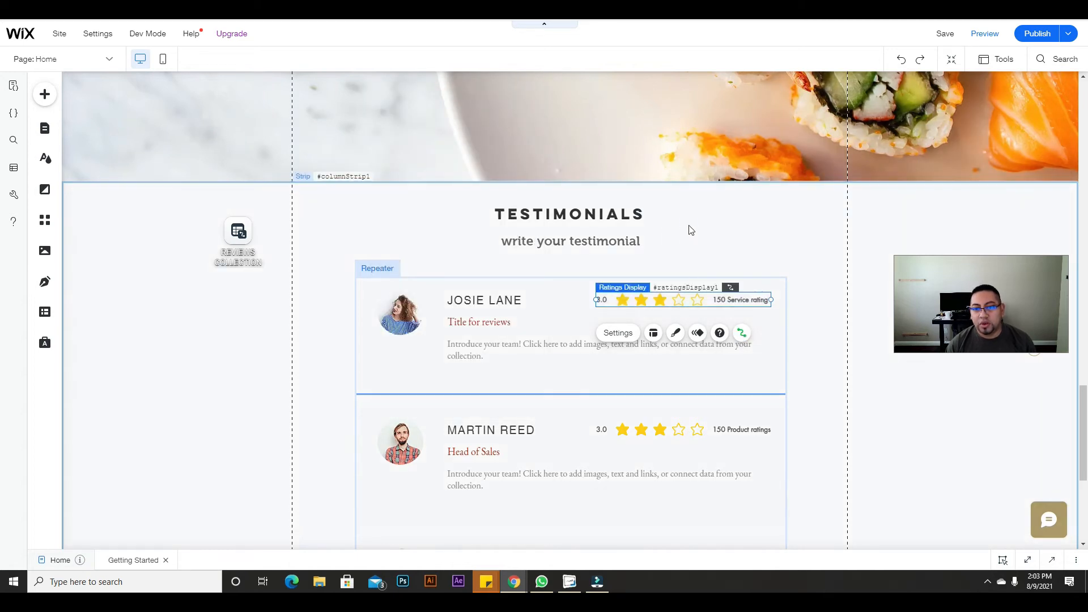
Step: Check the data connections of the repeater, name, star rating and description elements
left_click(552, 274)
left_click(413, 307)
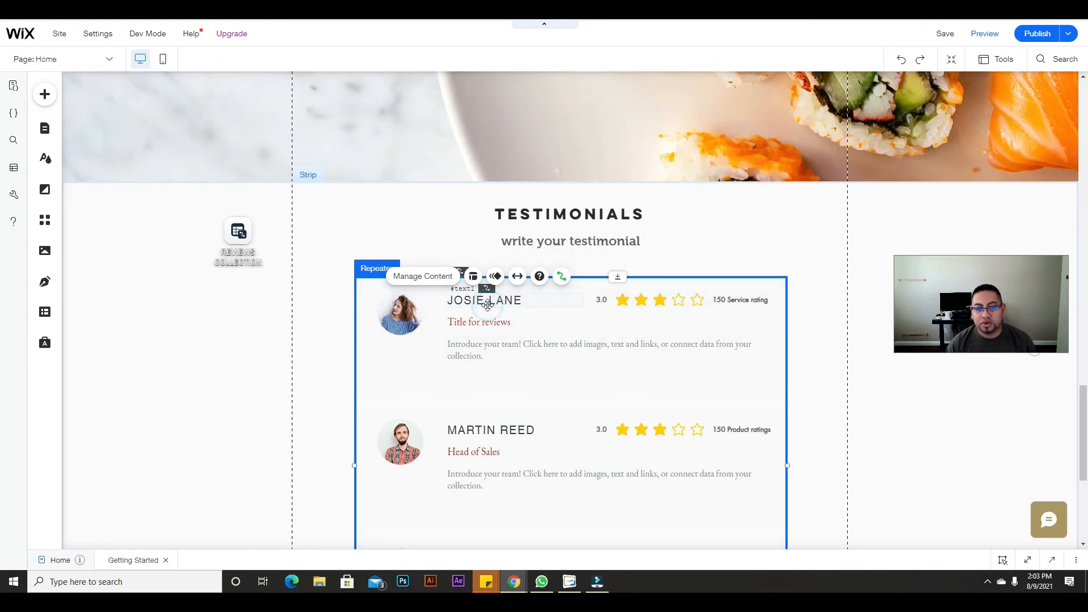
left_click(487, 305)
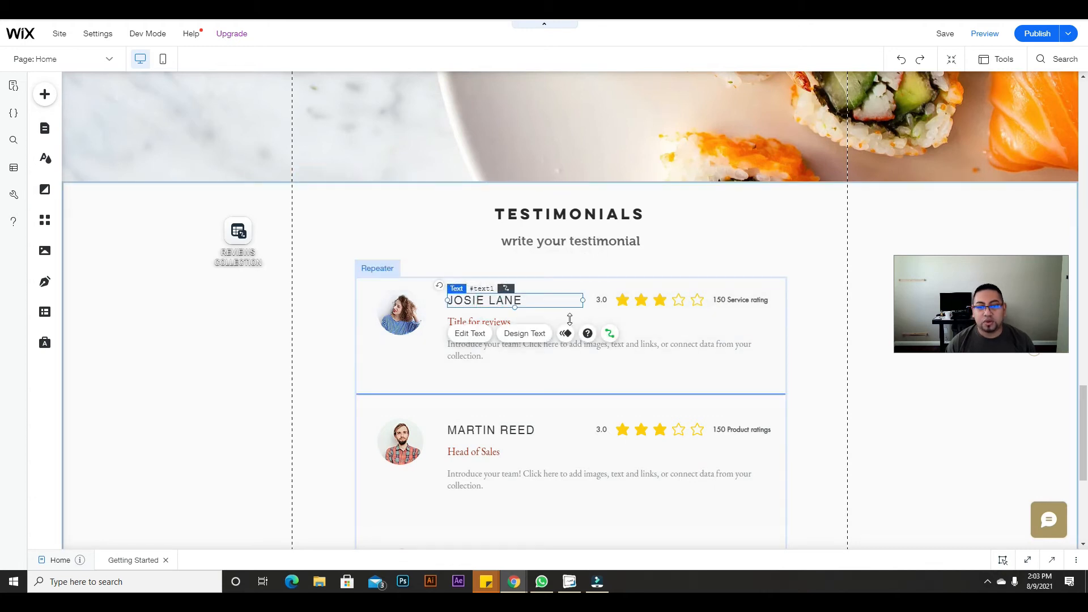
left_click(670, 297)
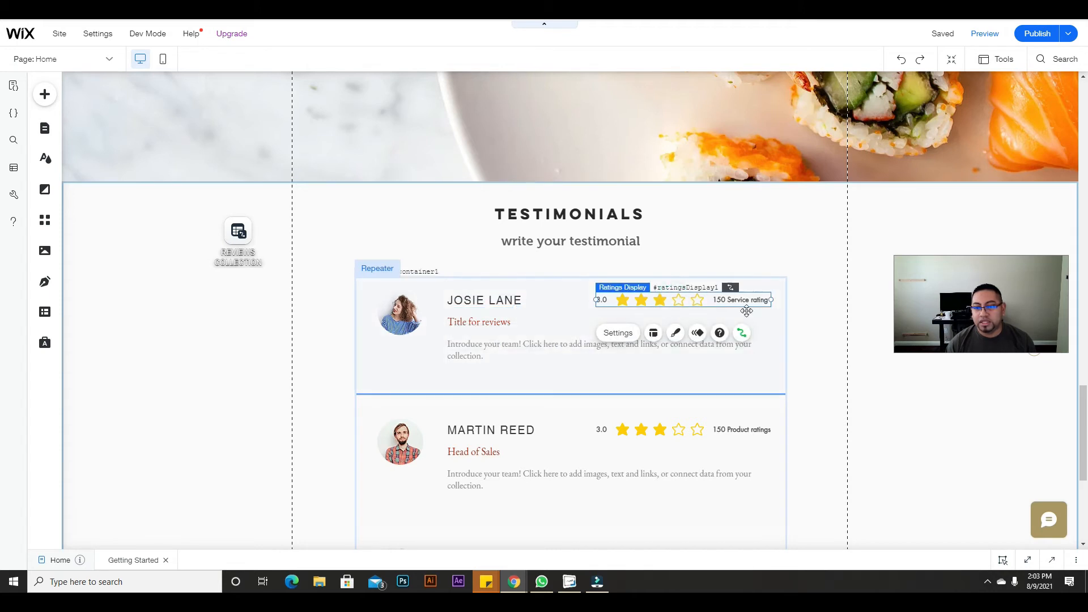
left_click(548, 351)
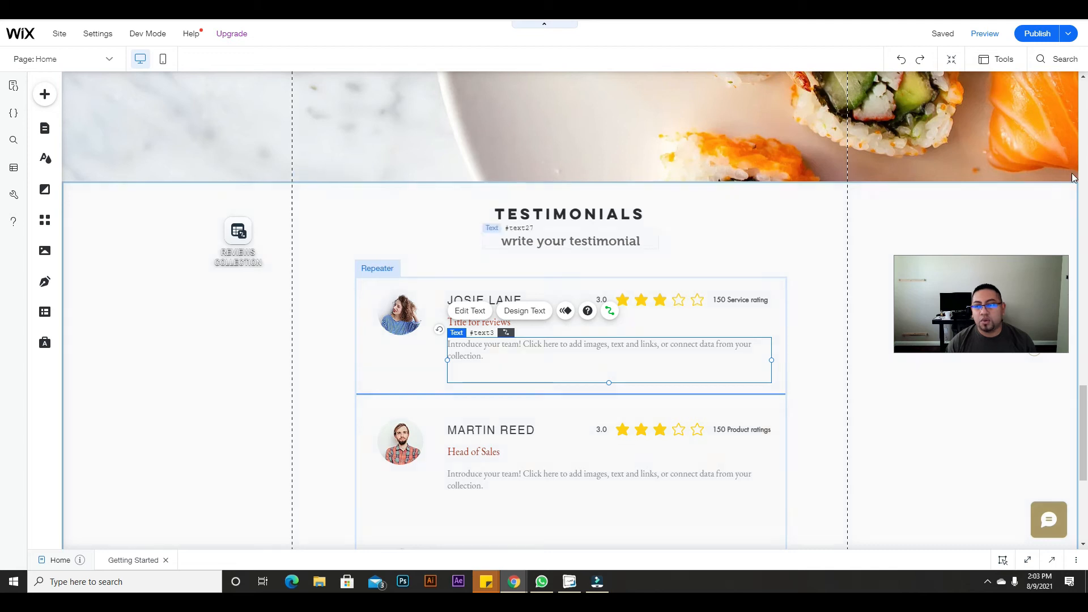
Step: Publish the site and choose Done in the Congratulations dialog
left_click(1027, 34)
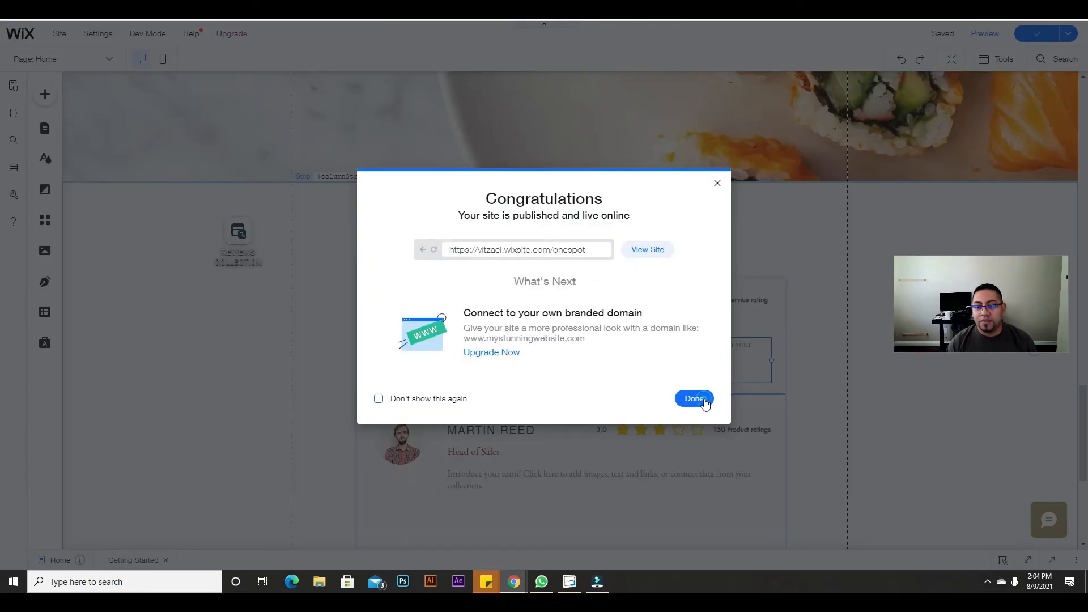
left_click(702, 399)
left_click(332, 344)
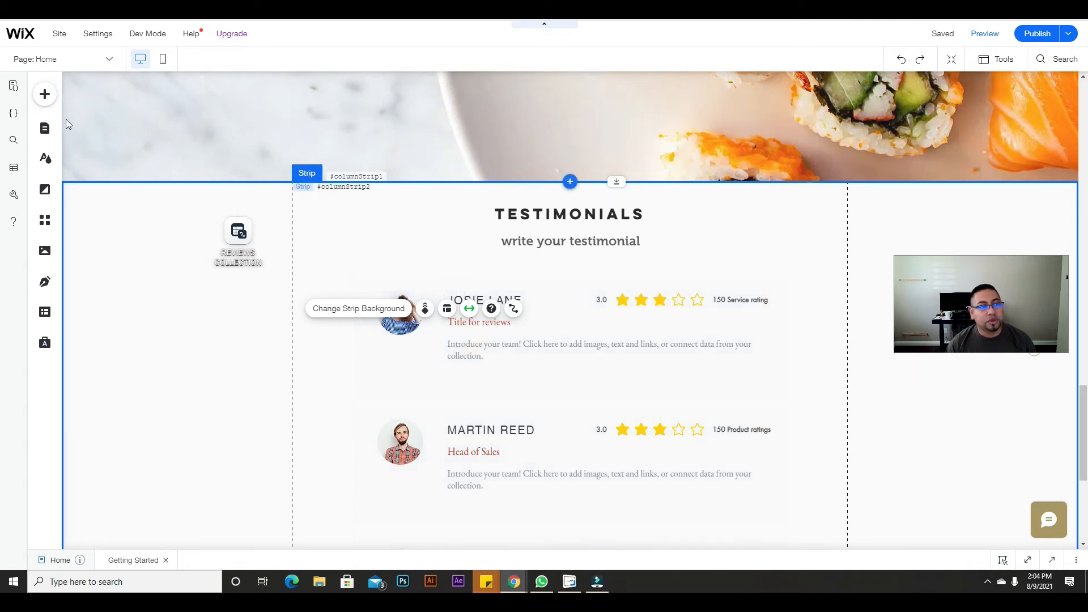
Step: Open the Review form lightbox from Pages > Lightboxes and close the Site Pages panel
left_click(43, 130)
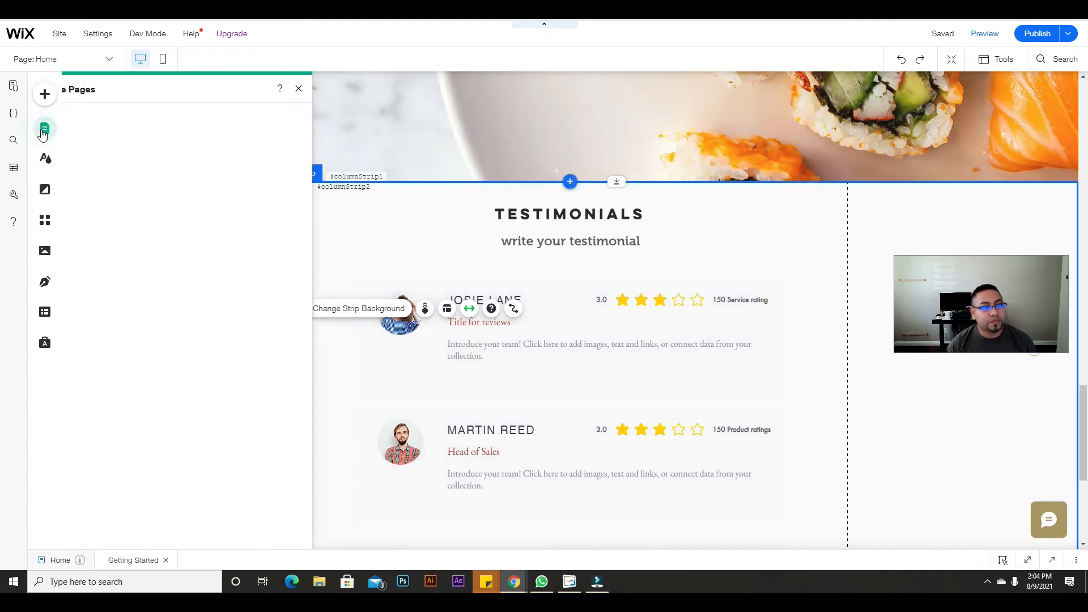
left_click(82, 164)
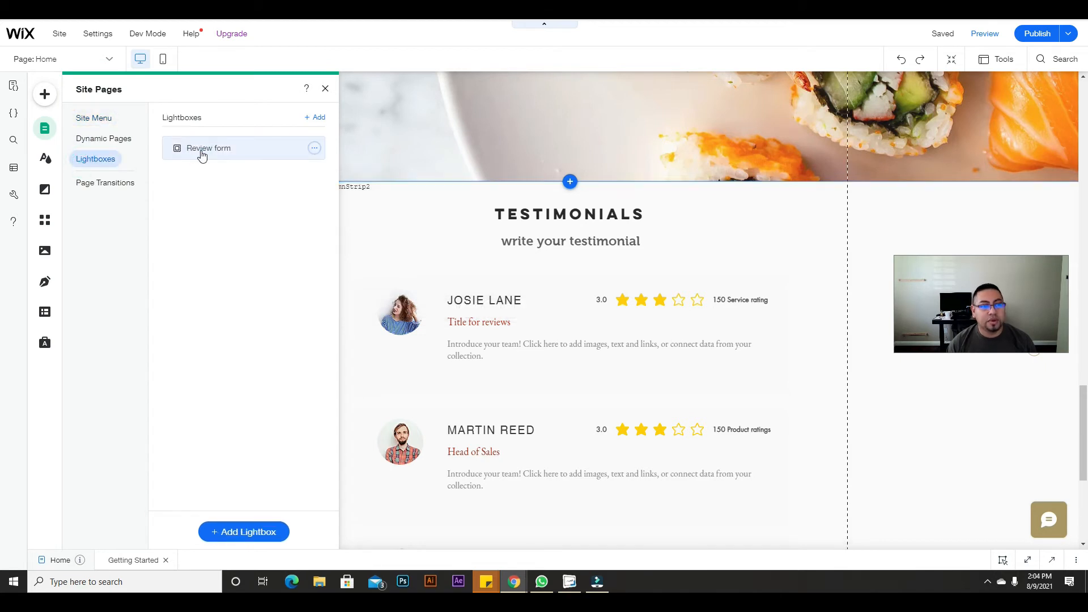
left_click(203, 152)
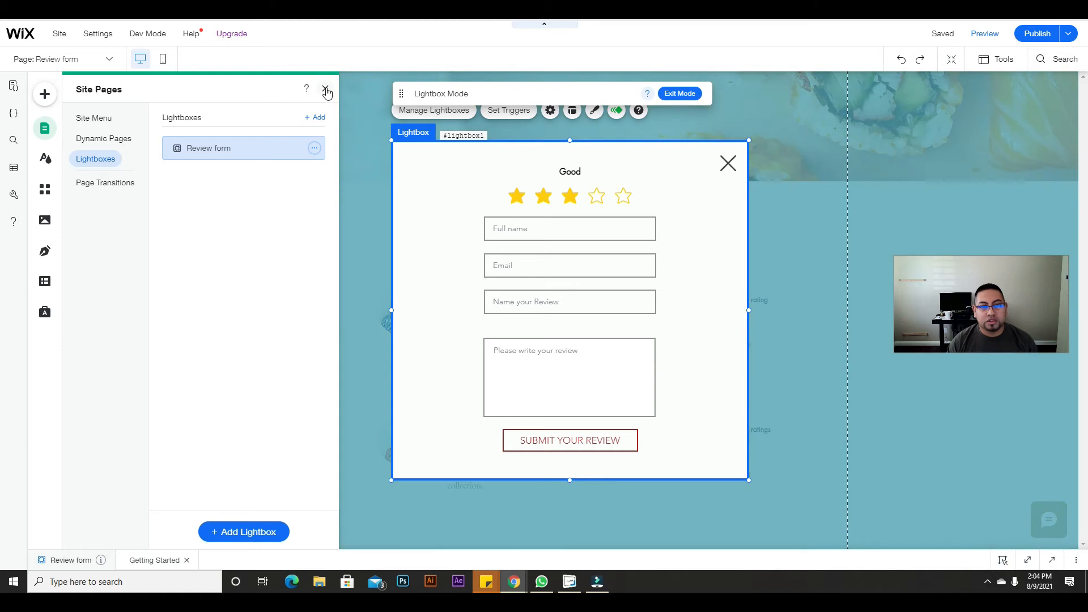
left_click(326, 90)
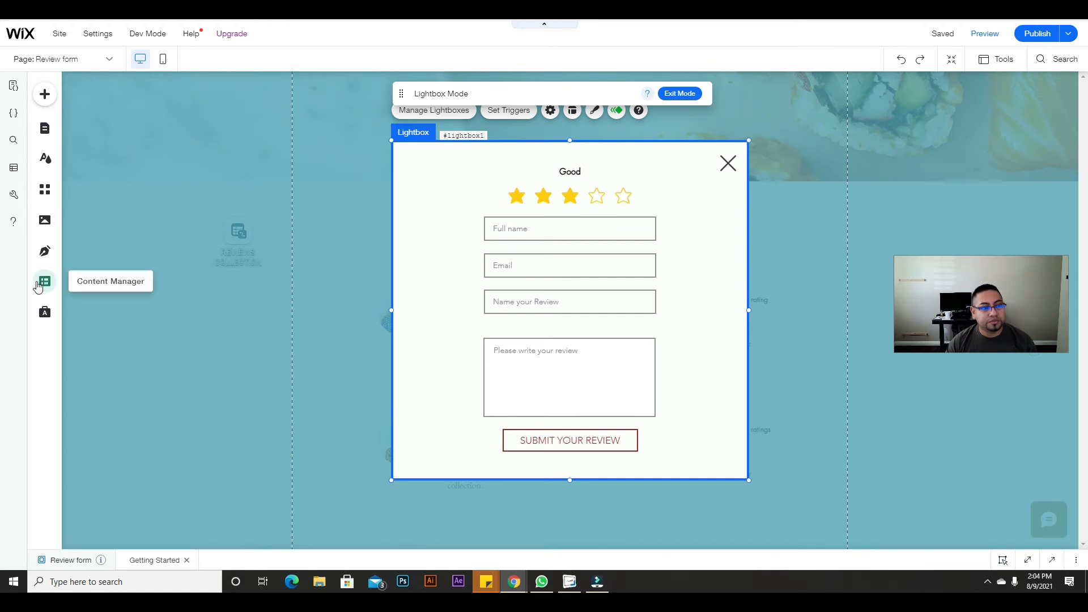
Step: Add a Form Dataset to the Review form lightbox and drag it left of the form
left_click(39, 285)
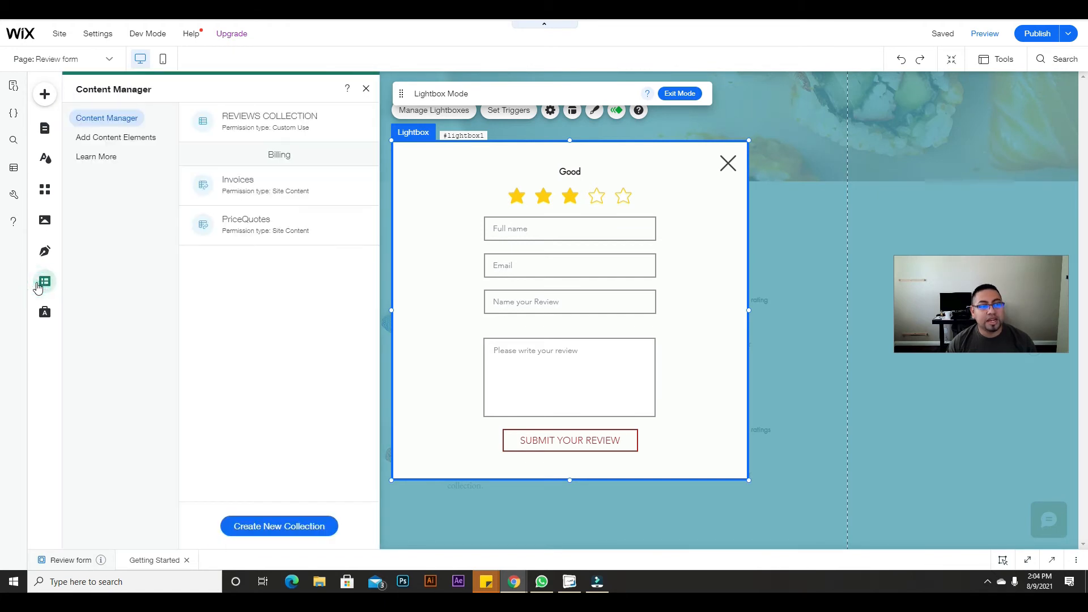
left_click(105, 142)
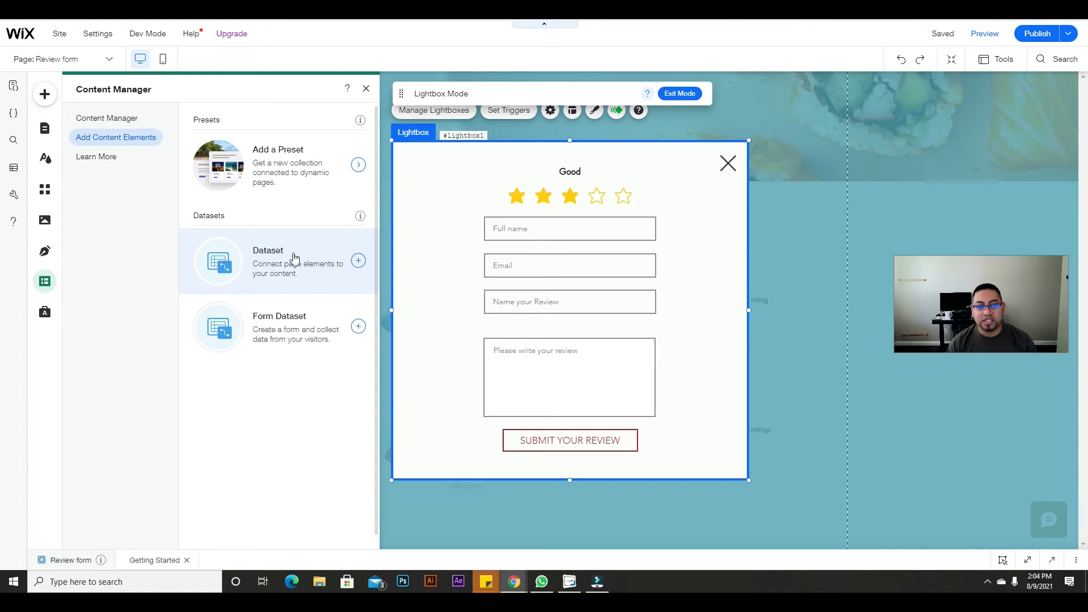
left_click(269, 327)
left_click_drag(582, 223, 345, 182)
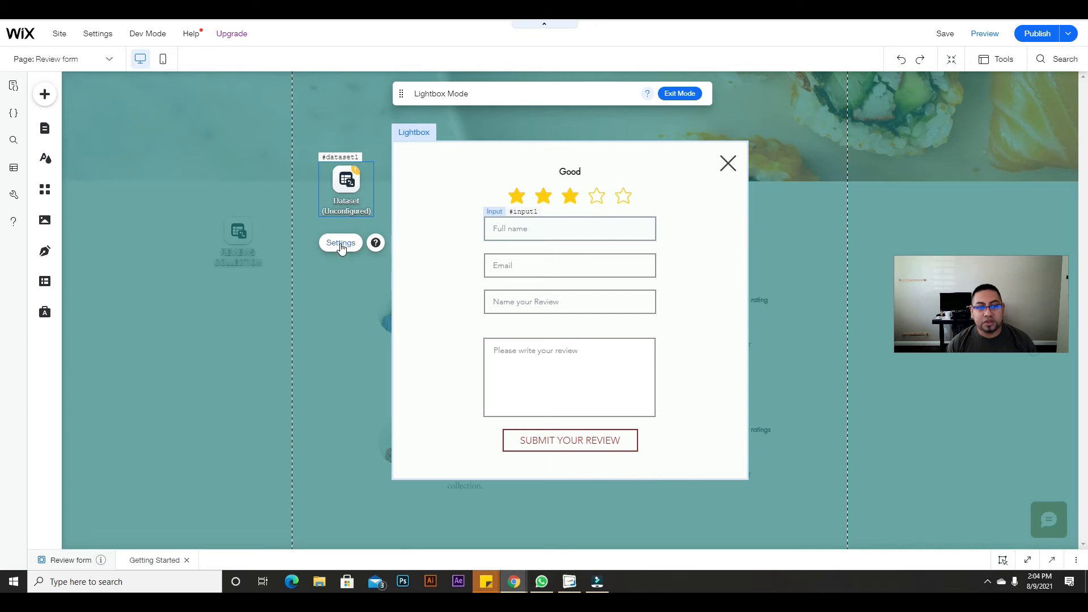
Step: Connect the lightbox dataset to REVIEWS COLLECTION in Write-only mode
left_click(341, 243)
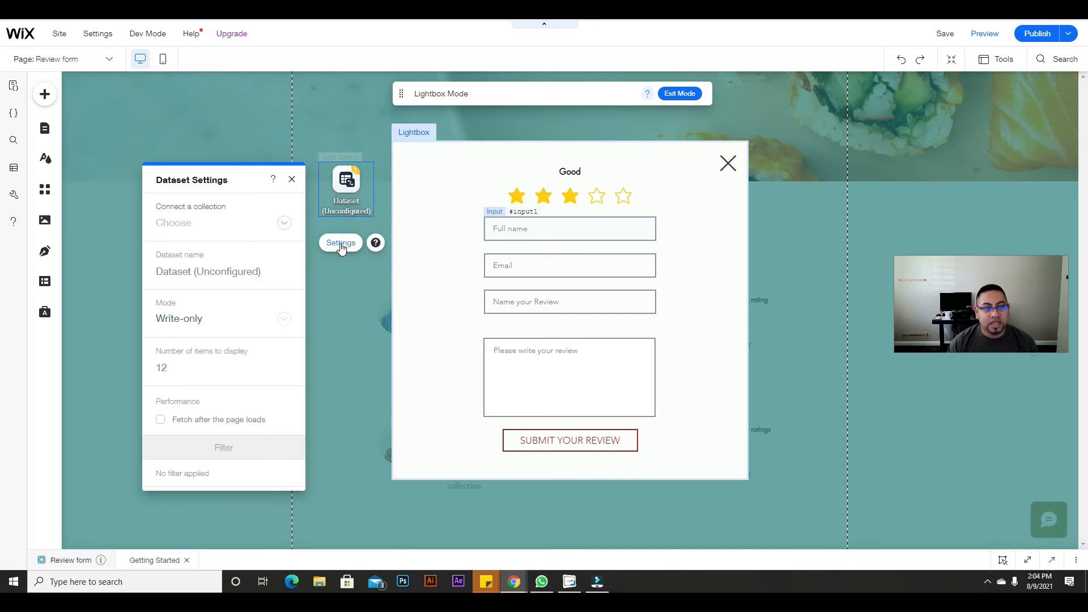
left_click(289, 224)
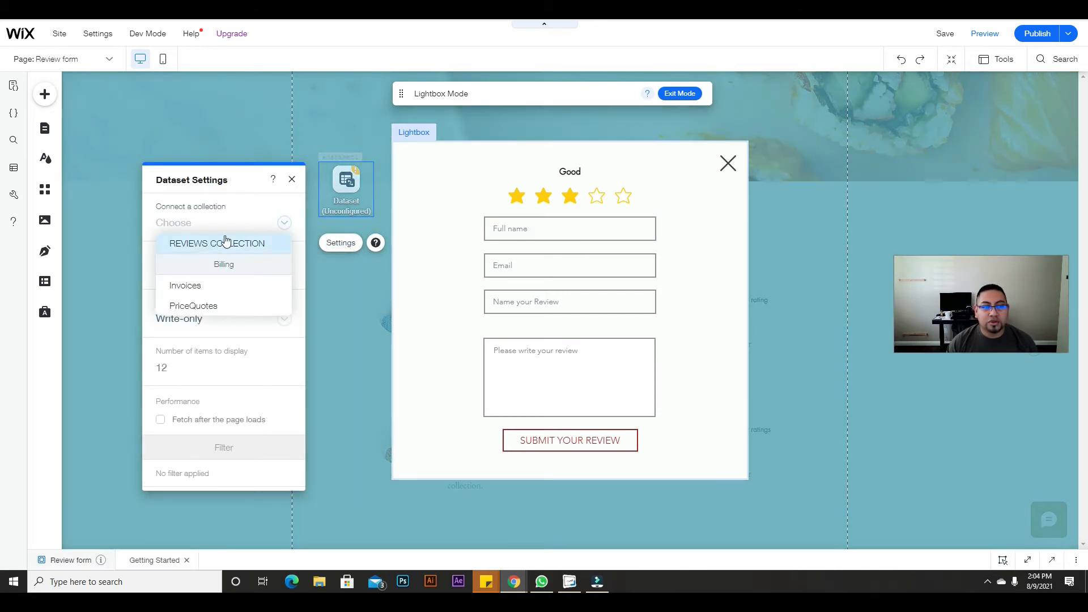
left_click(204, 251)
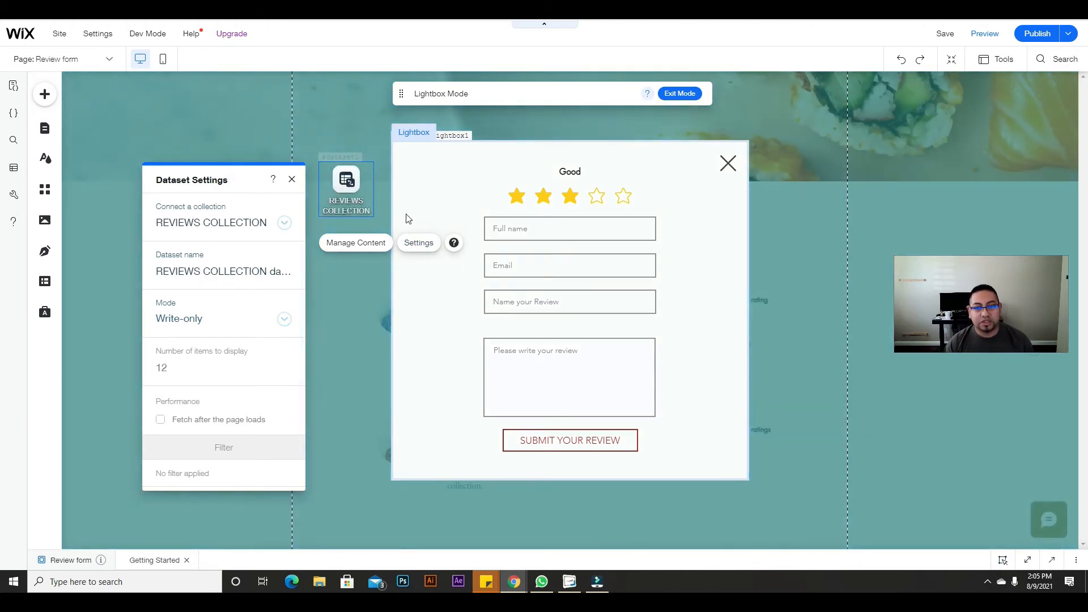
left_click(219, 324)
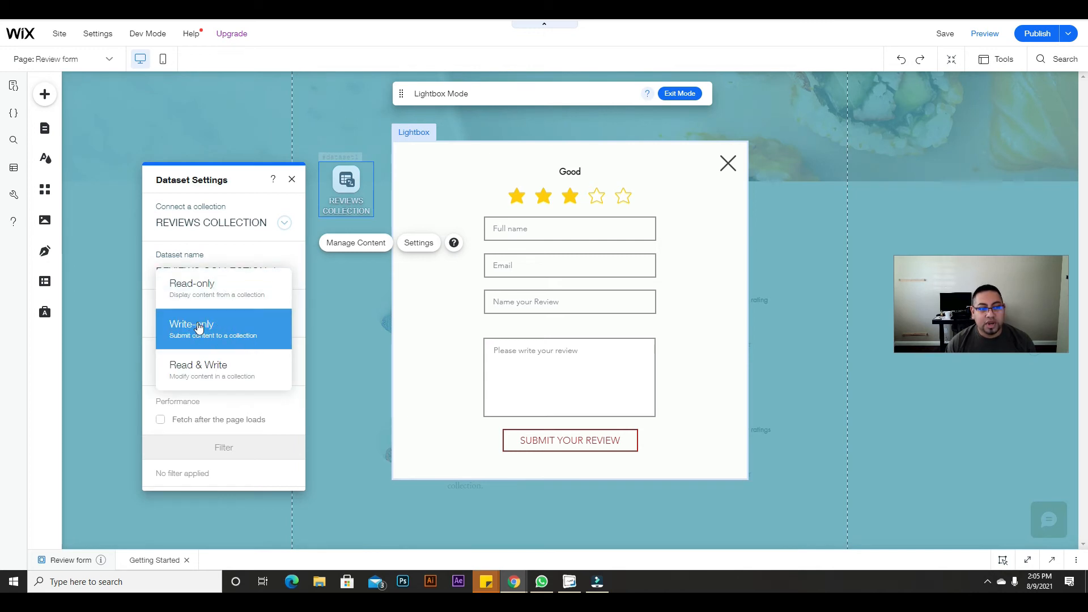
left_click(198, 327)
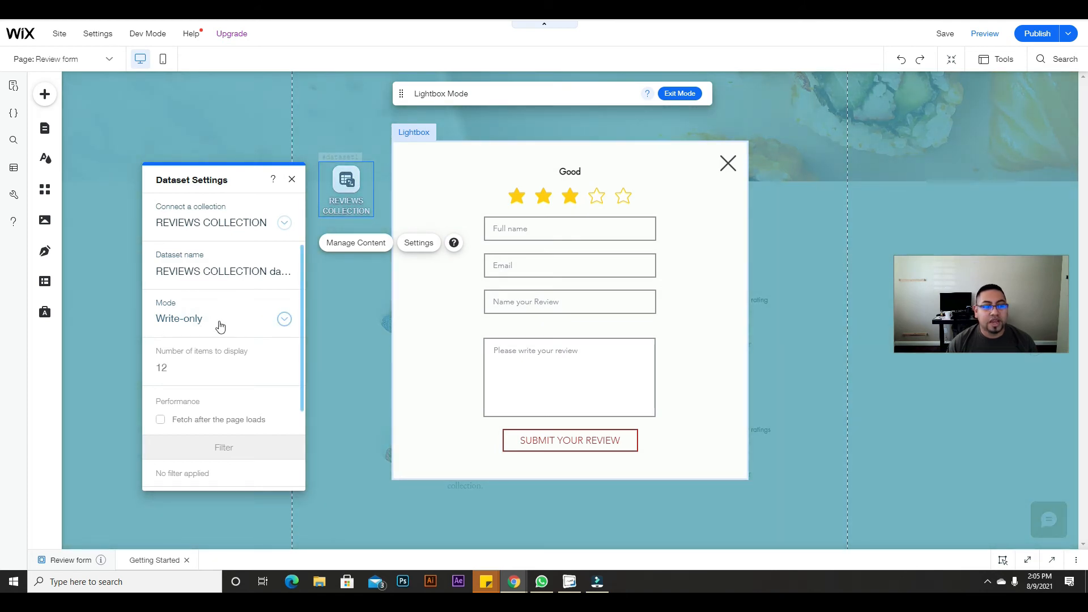
scroll(181, 413, "down", 2)
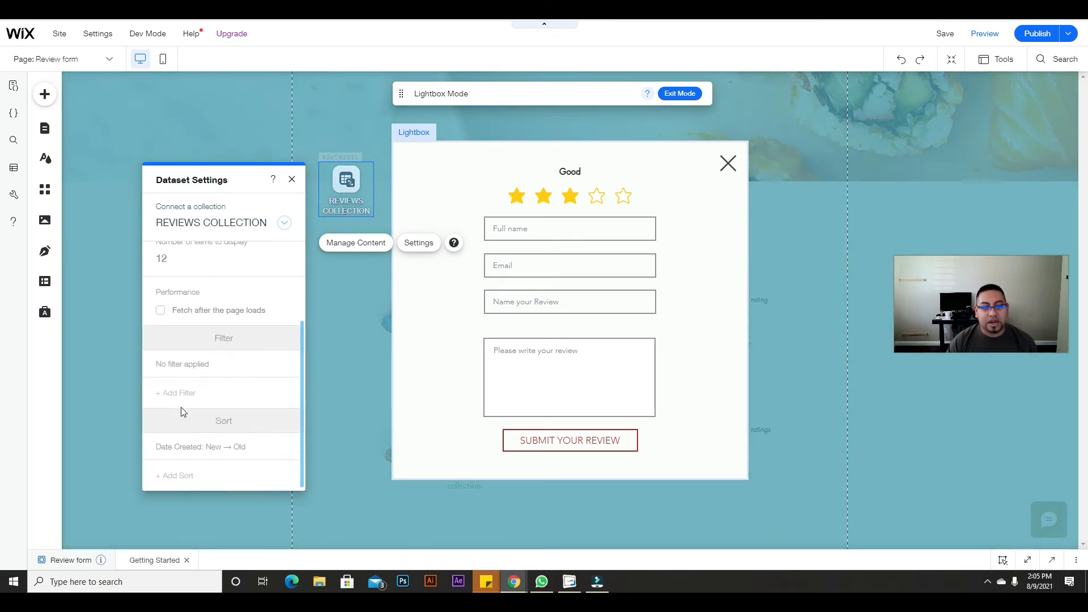
scroll(203, 385, "up", 2)
scroll(216, 420, "down", 2)
scroll(195, 396, "up", 2)
scroll(195, 440, "down", 1)
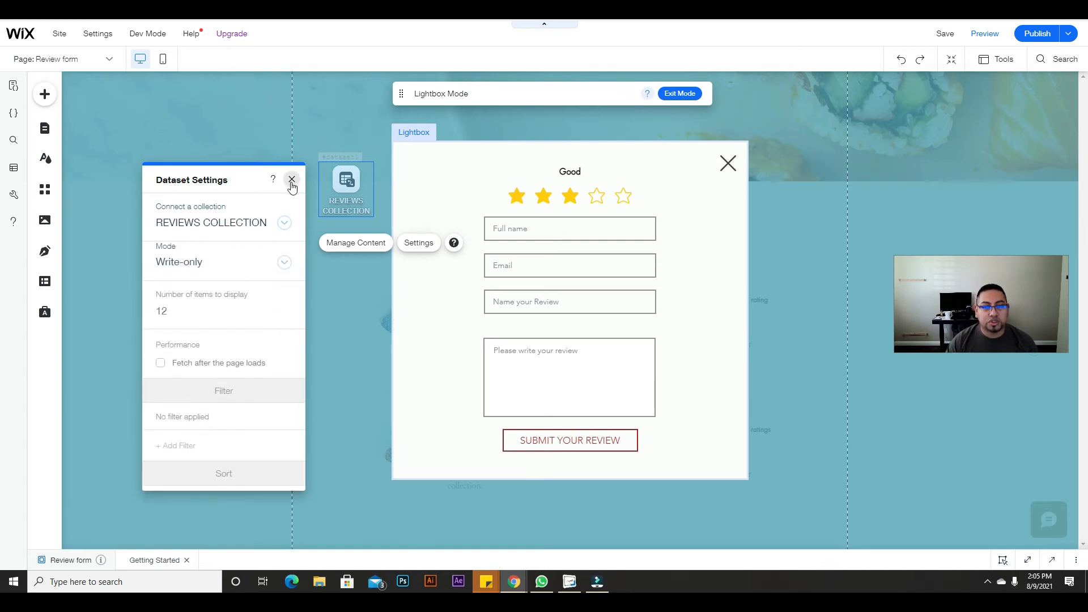
left_click(292, 180)
left_click(595, 178)
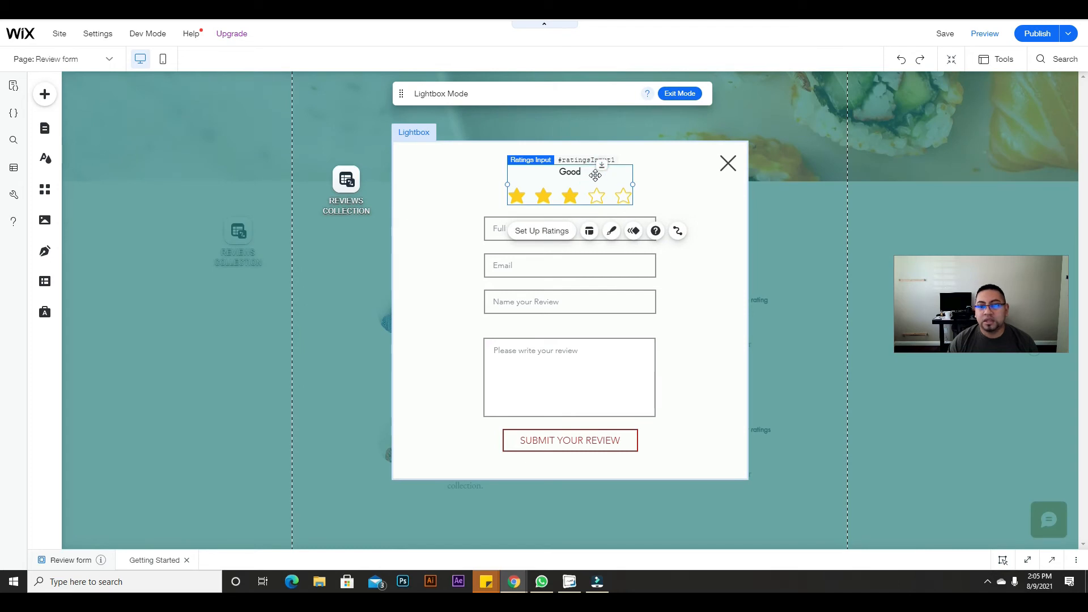
Step: Connect the star rating to the Ratings (Number) field
left_click(677, 231)
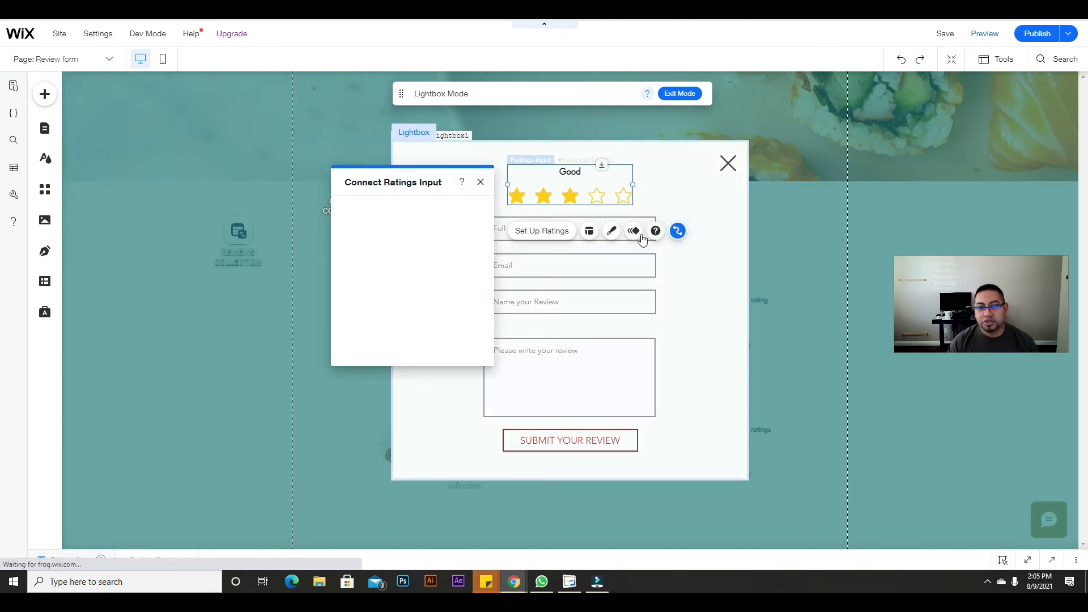
left_click(434, 306)
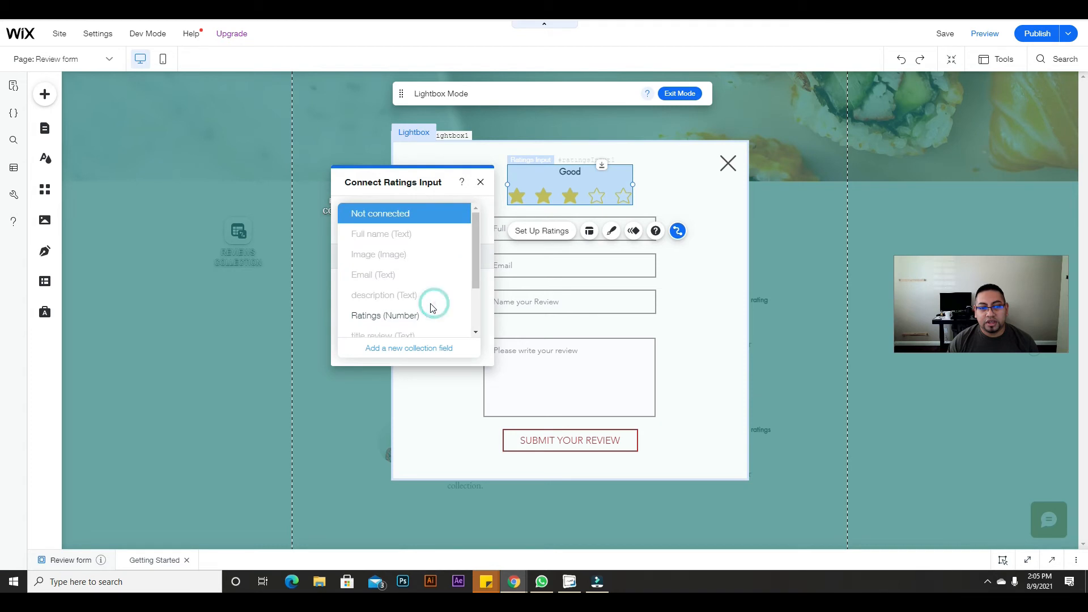
left_click(399, 313)
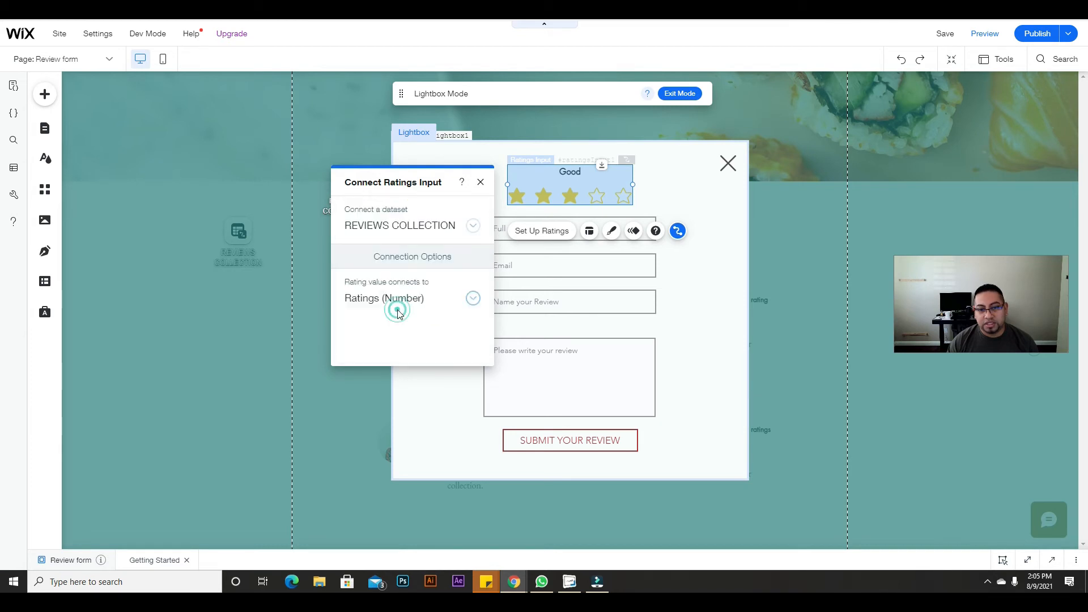
left_click(480, 182)
Step: Link the Full name and Email inputs to the Full name and Email text fields
left_click(489, 227)
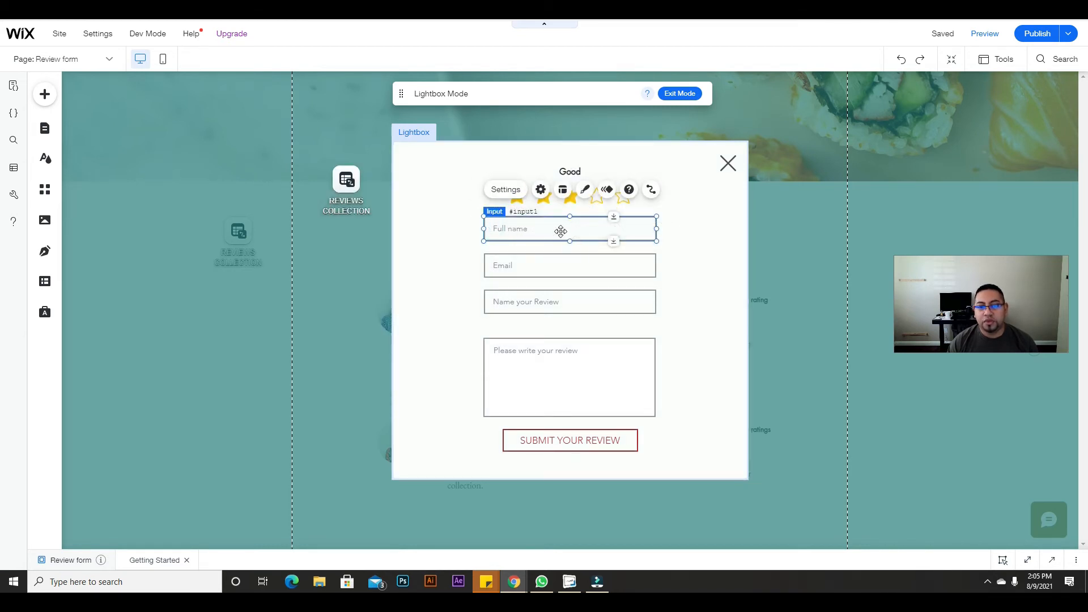
left_click(651, 190)
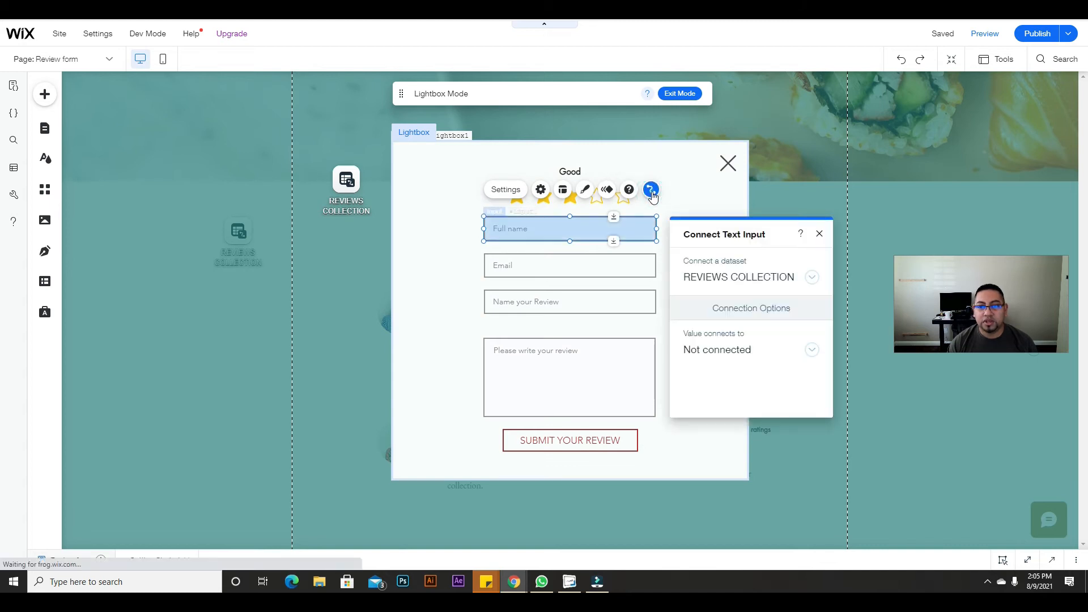
left_click(756, 348)
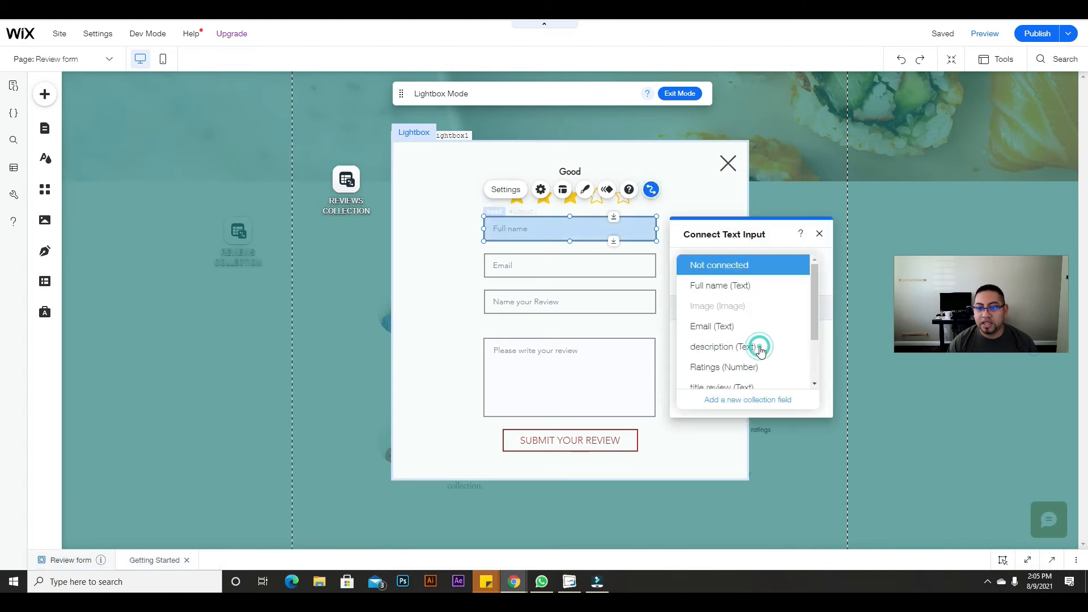
left_click(745, 286)
left_click(610, 263)
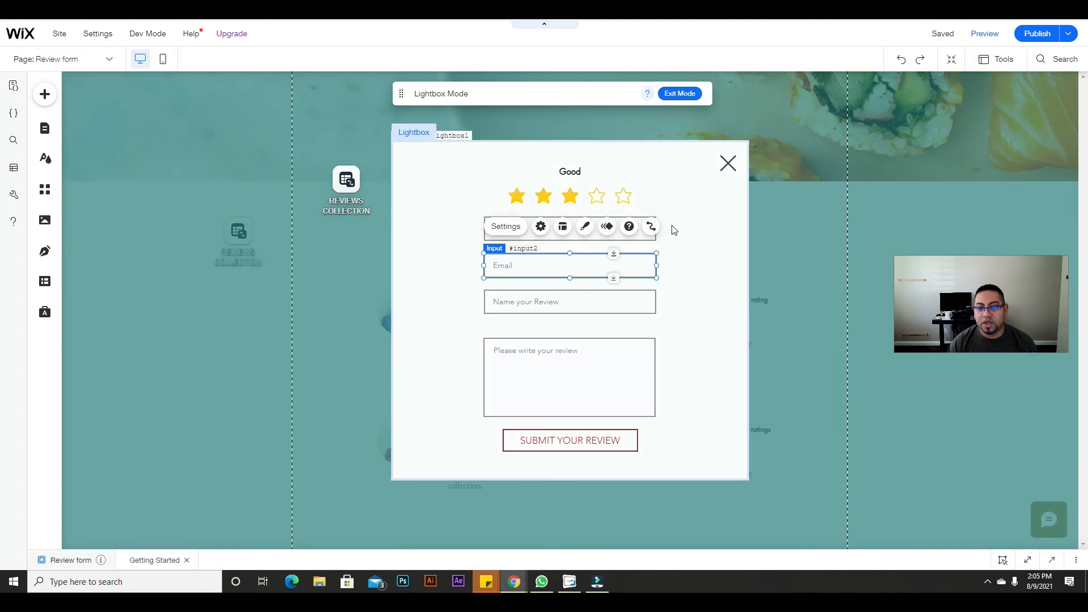
left_click(653, 226)
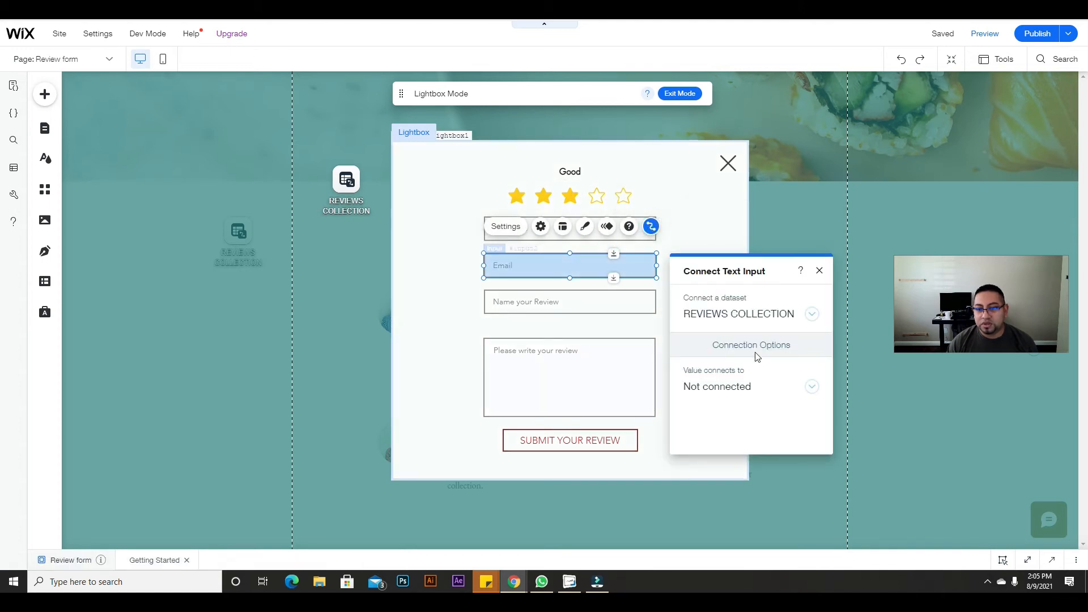
left_click(749, 385)
left_click(742, 363)
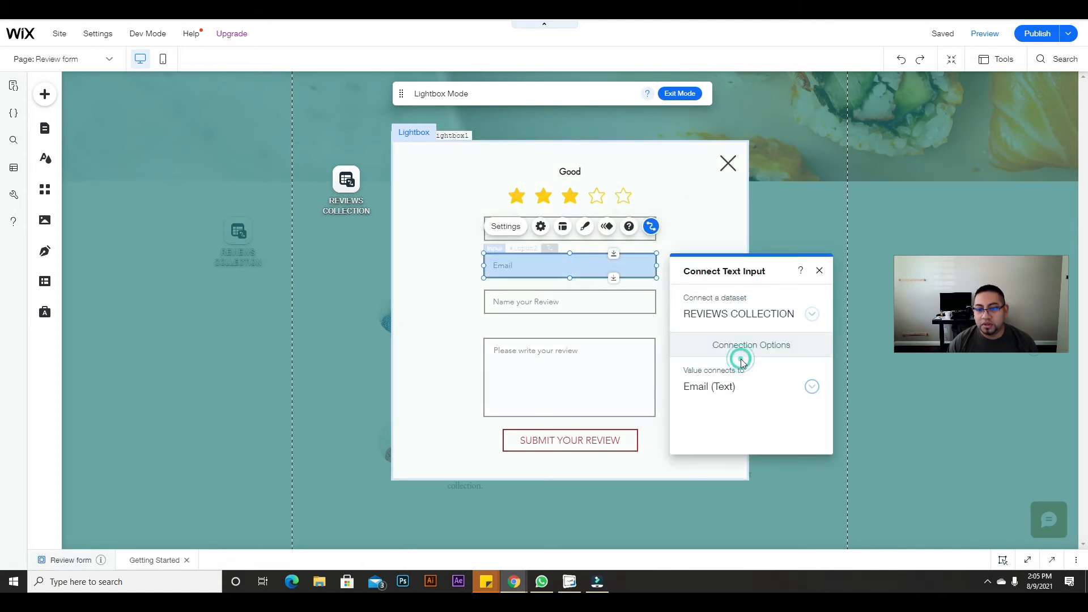
Step: Link the Name your Review input to title review and the review text box to description
left_click(645, 294)
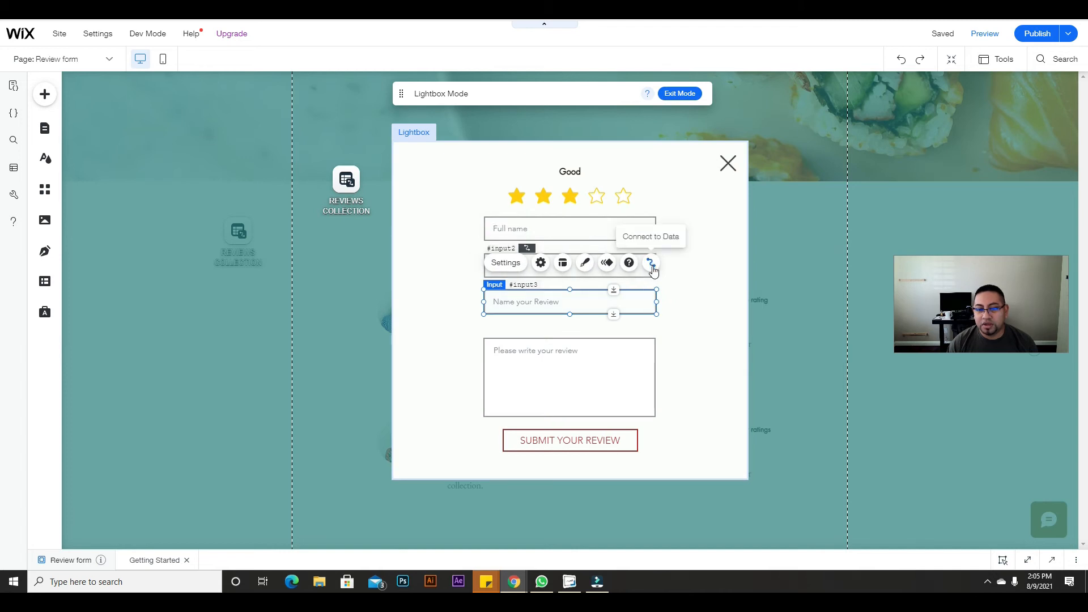
left_click(652, 269)
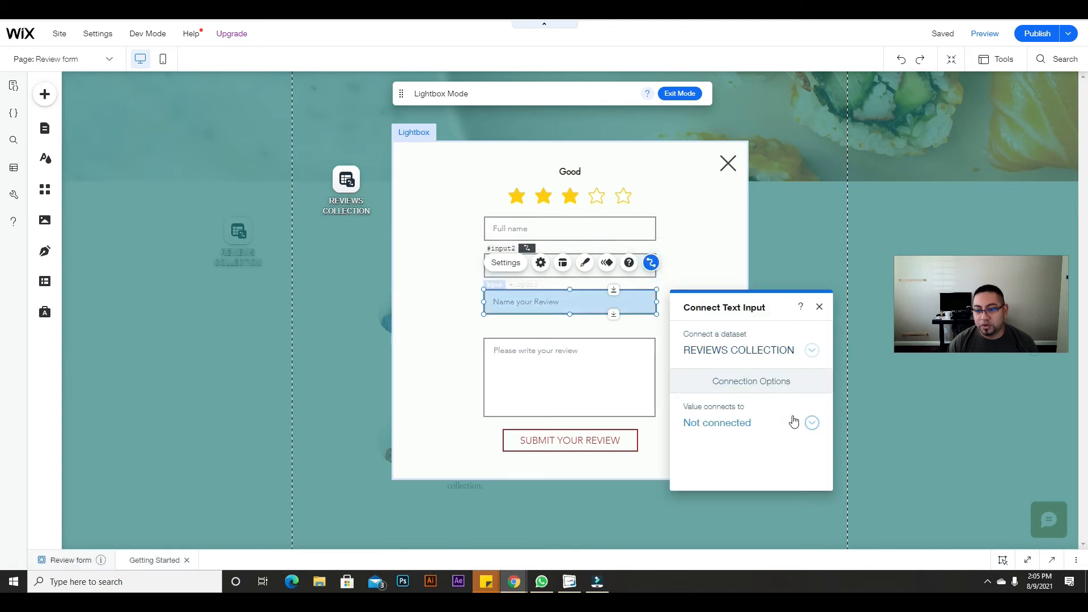
left_click(793, 422)
scroll(739, 447, "down", 2)
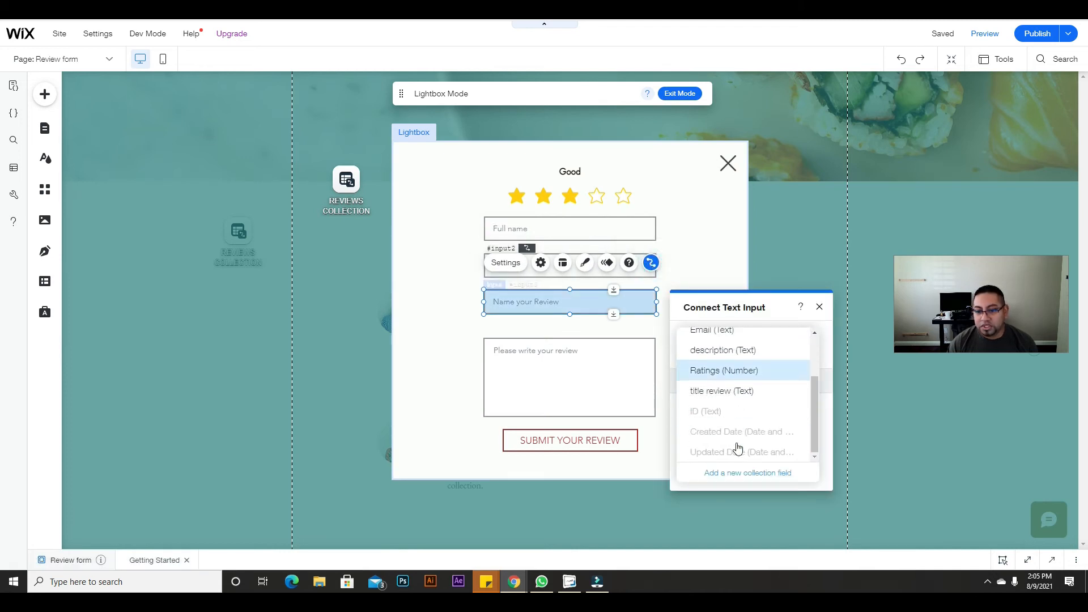
left_click(729, 397)
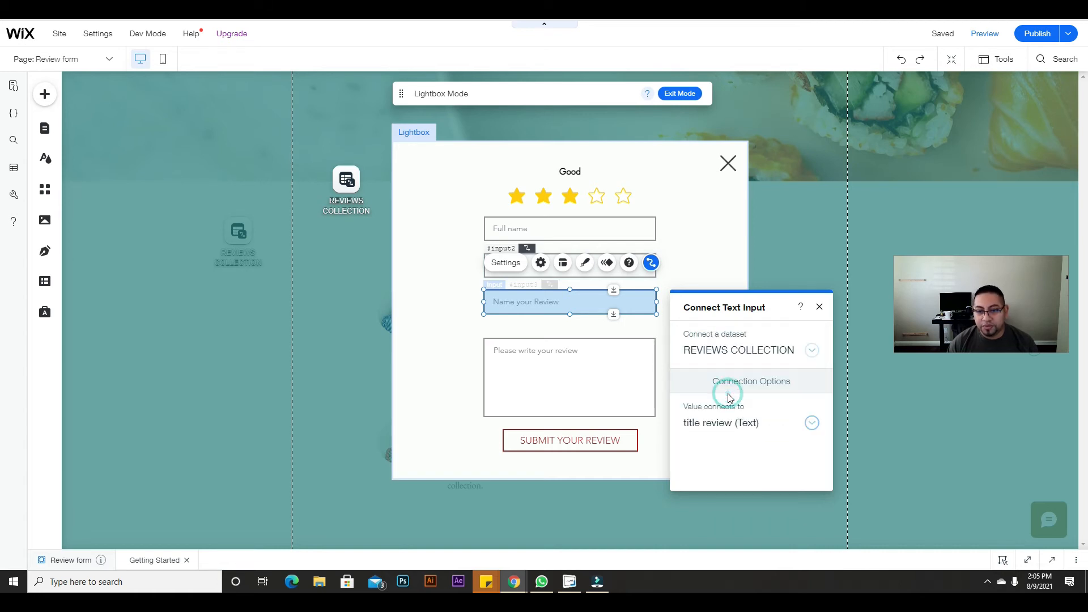
left_click(555, 370)
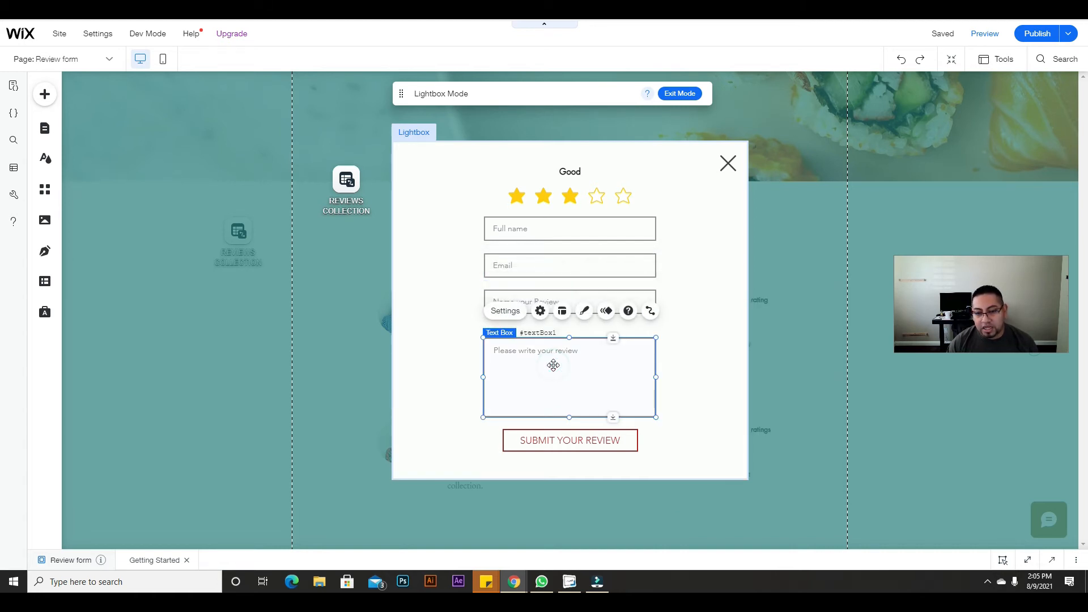
left_click(650, 315)
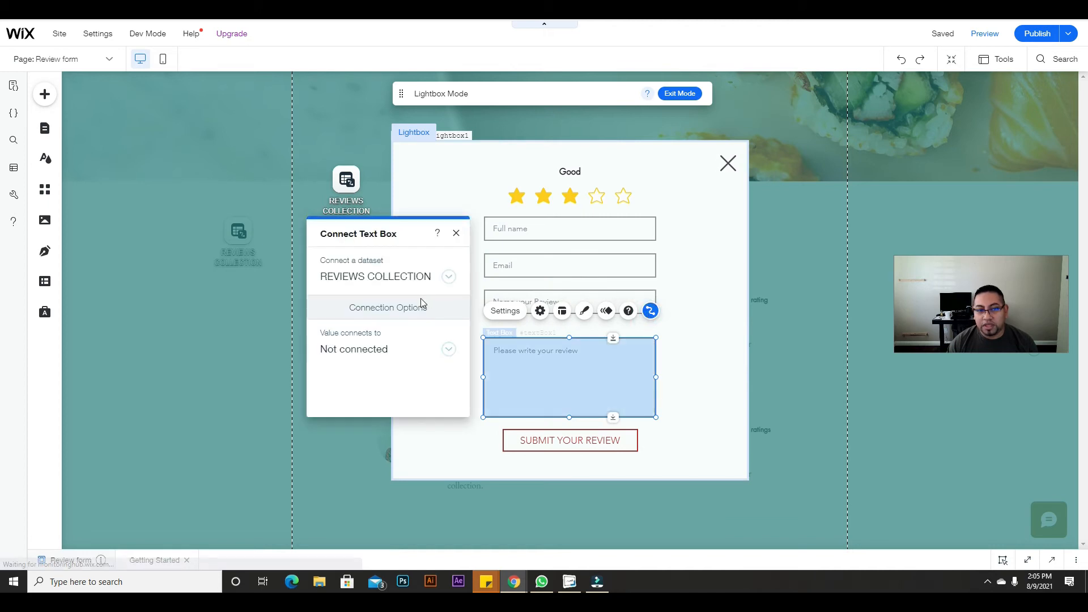
left_click(417, 356)
left_click(404, 352)
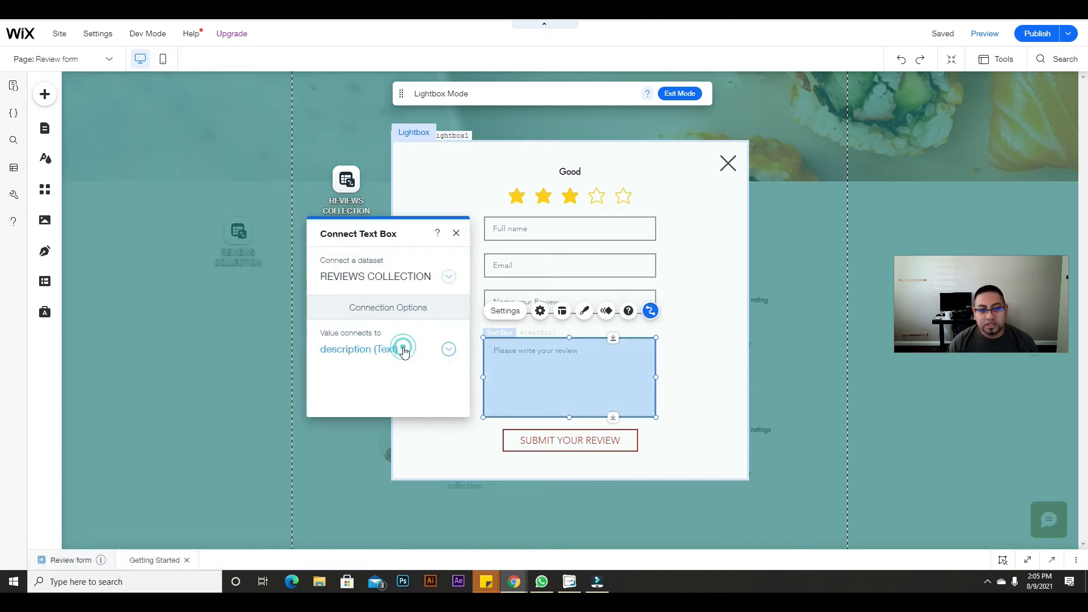
left_click(457, 234)
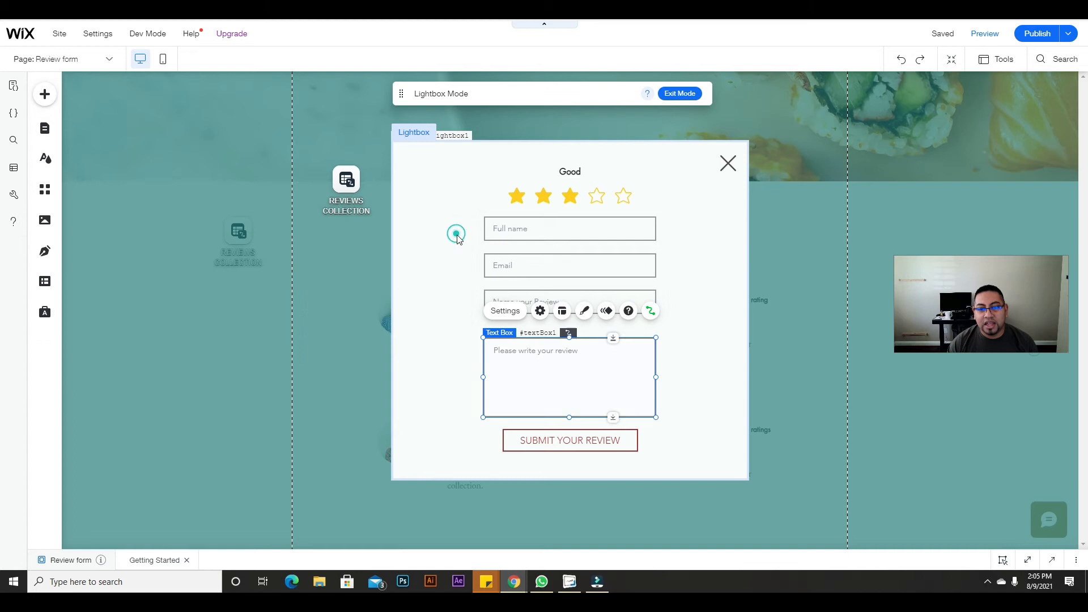
Step: Set the SUBMIT YOUR REVIEW button's click action to Submit
left_click(582, 439)
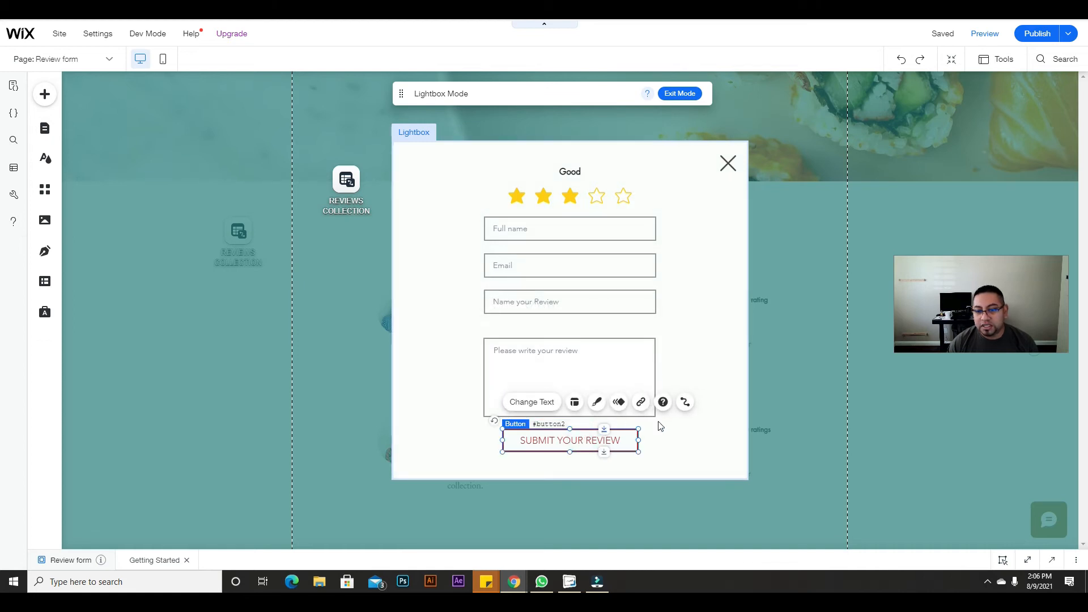
left_click(686, 403)
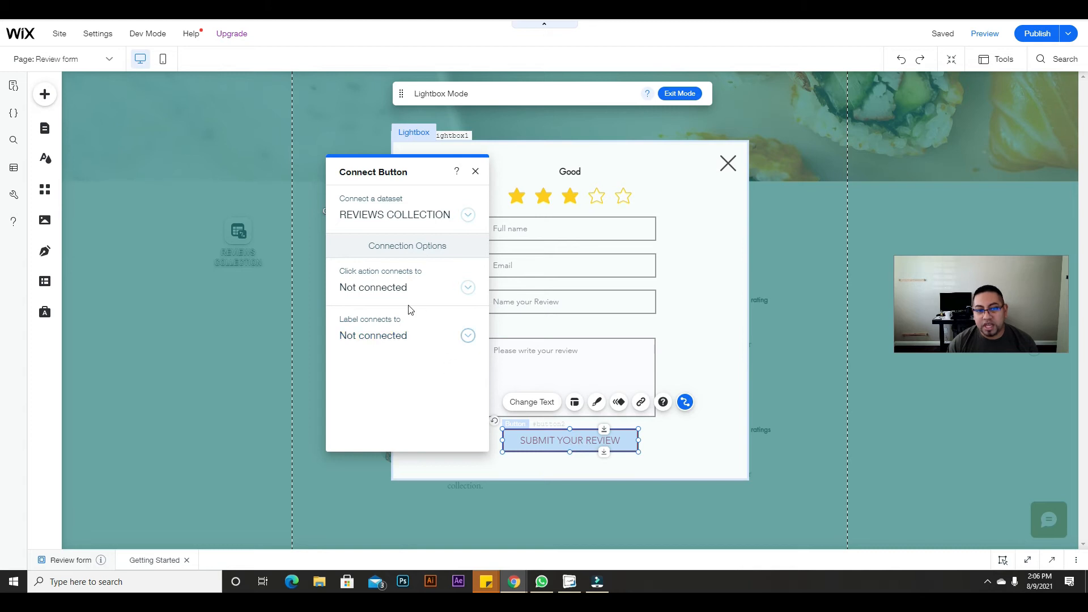
left_click(454, 289)
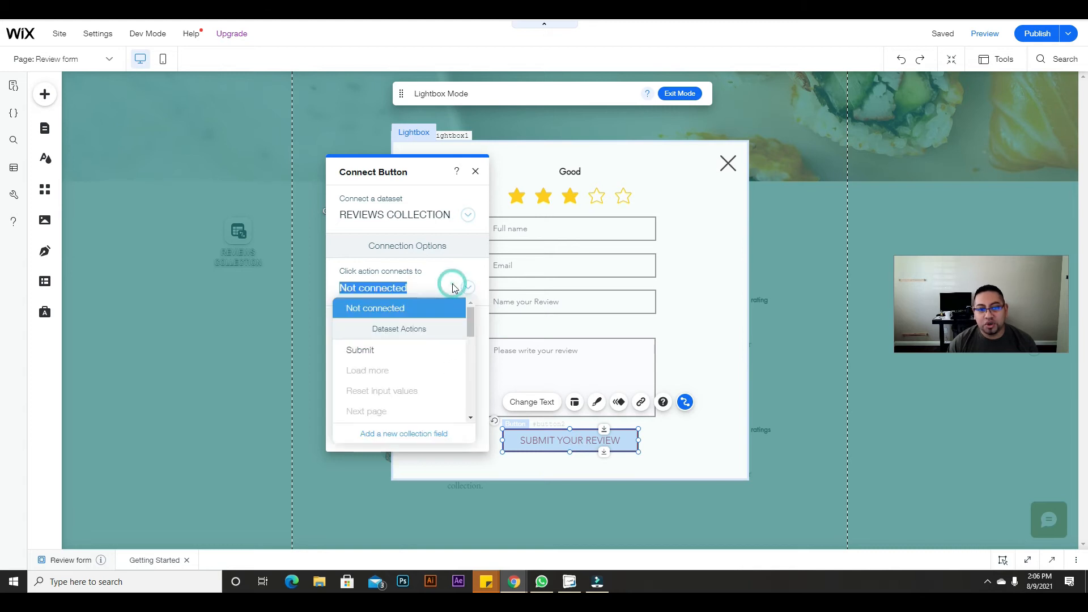
left_click(374, 351)
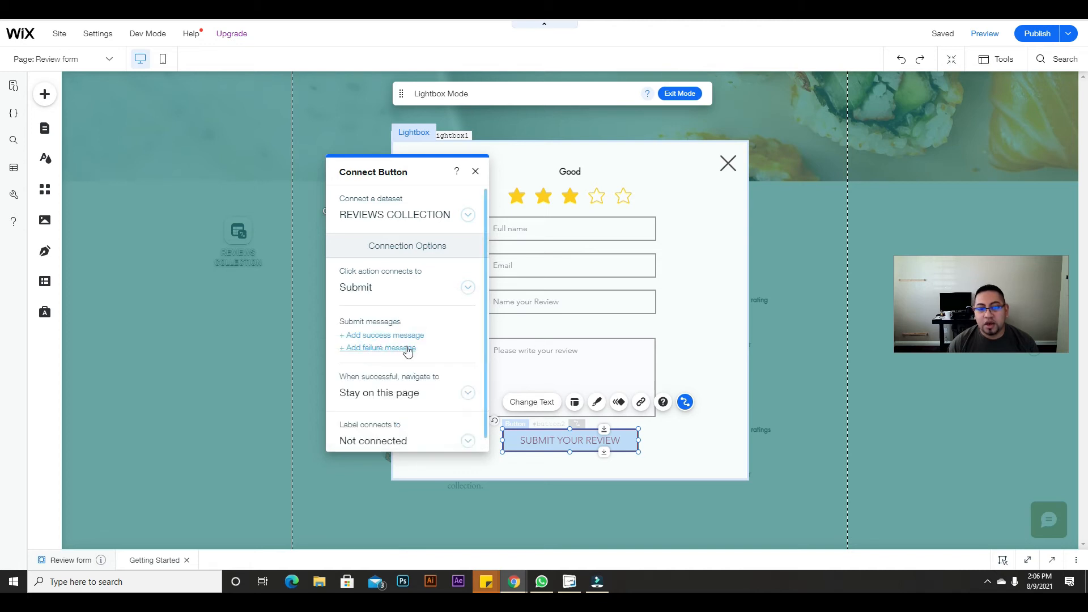
Step: Move the 'Your content has been submitted' message below the submit button
left_click_drag(420, 173, 400, 118)
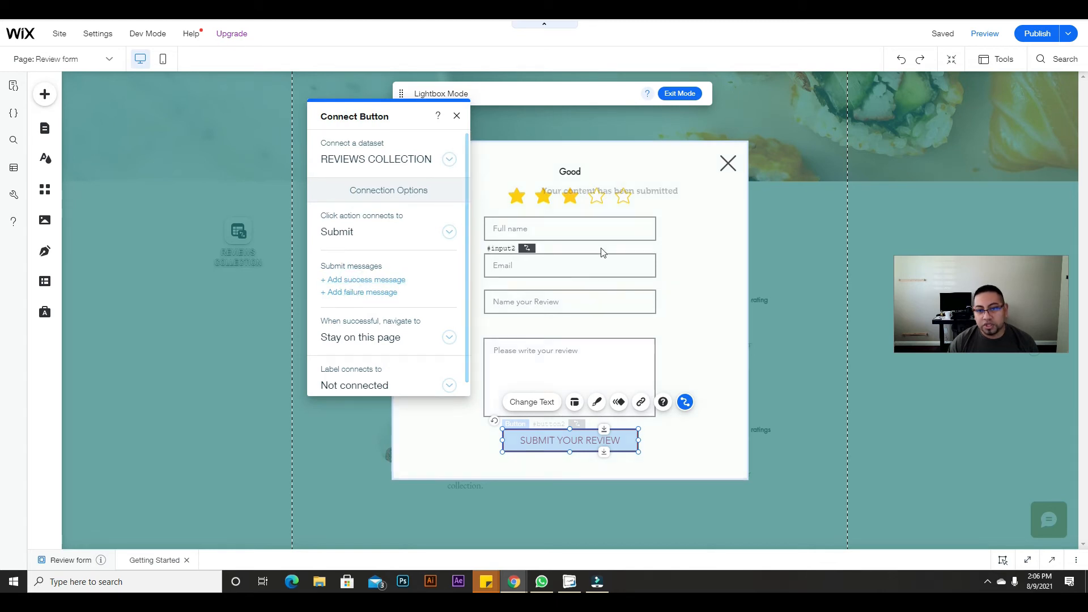
left_click_drag(651, 195, 608, 464)
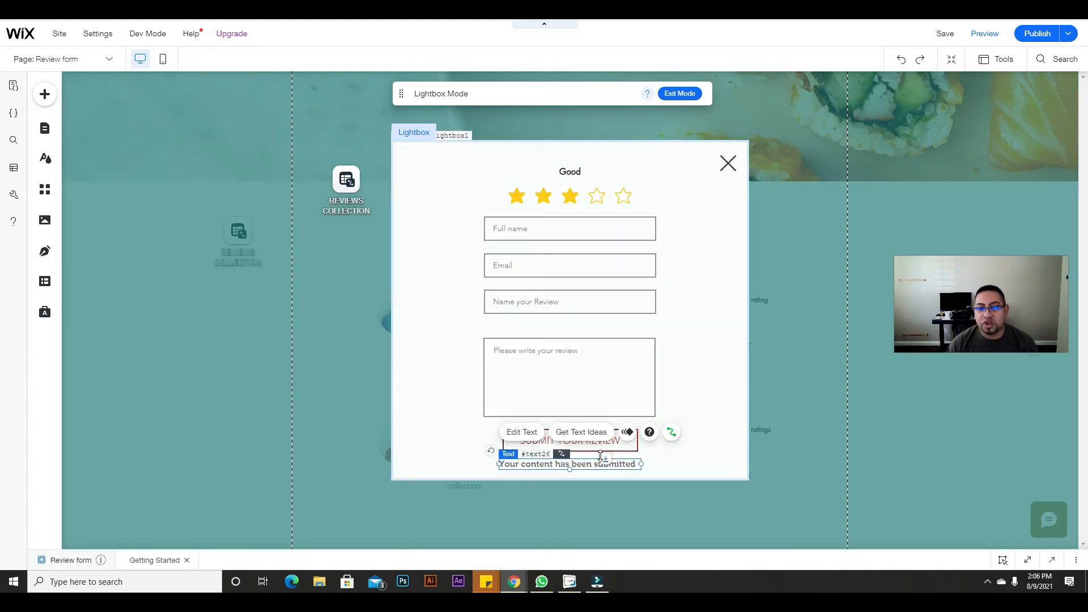
left_click(683, 457)
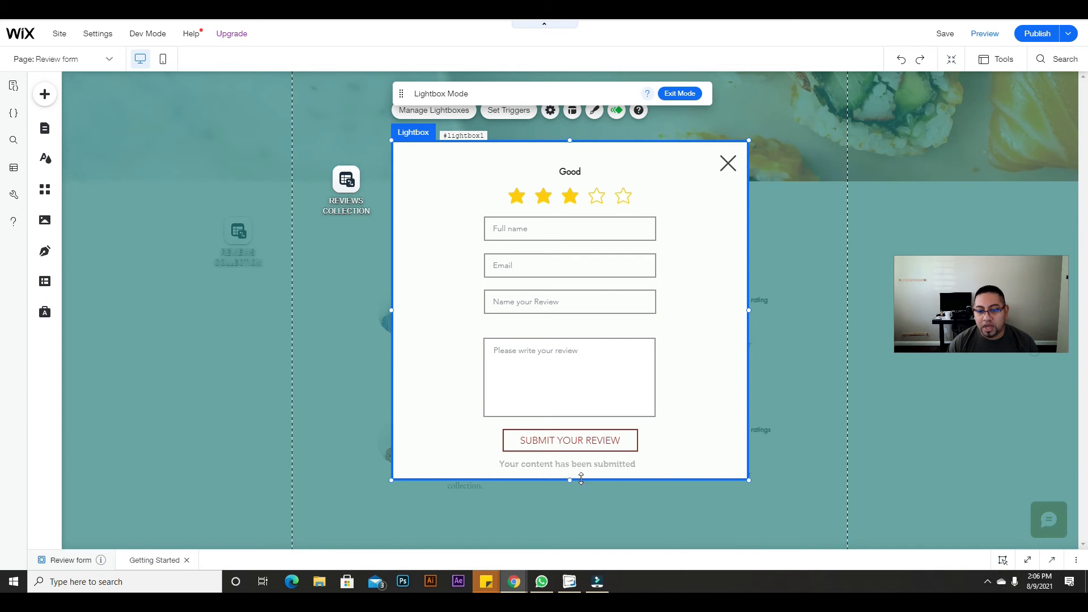
Step: Make the review lightbox taller and move SUBMIT YOUR REVIEW further down
left_click_drag(575, 482, 575, 514)
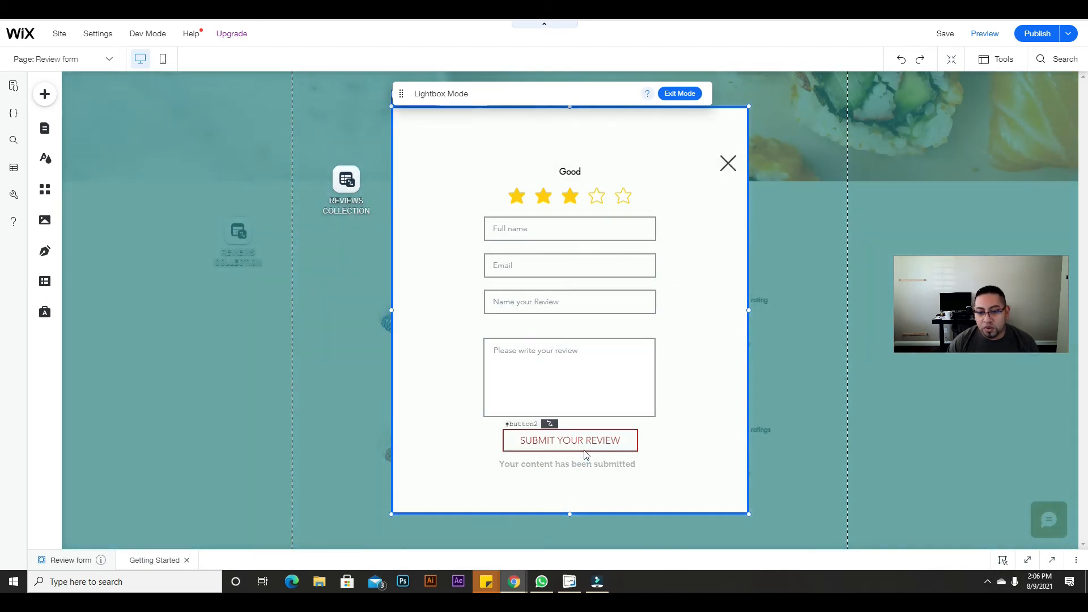
left_click(592, 441)
left_click_drag(599, 430, 600, 445)
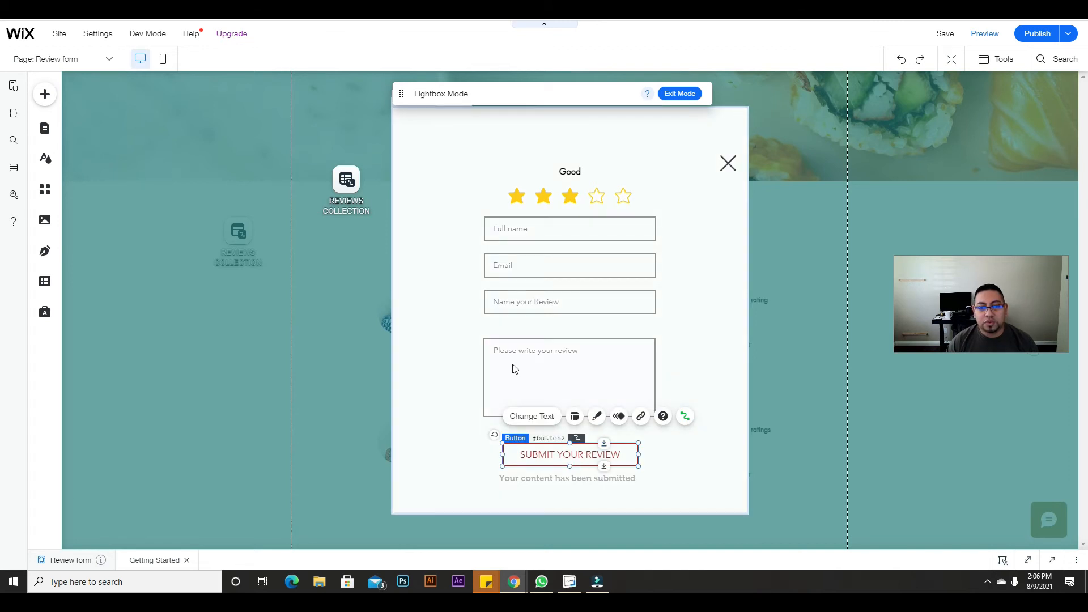
Step: Add the 'An error occurred. Try again later' failure message just above the submit button
left_click(685, 418)
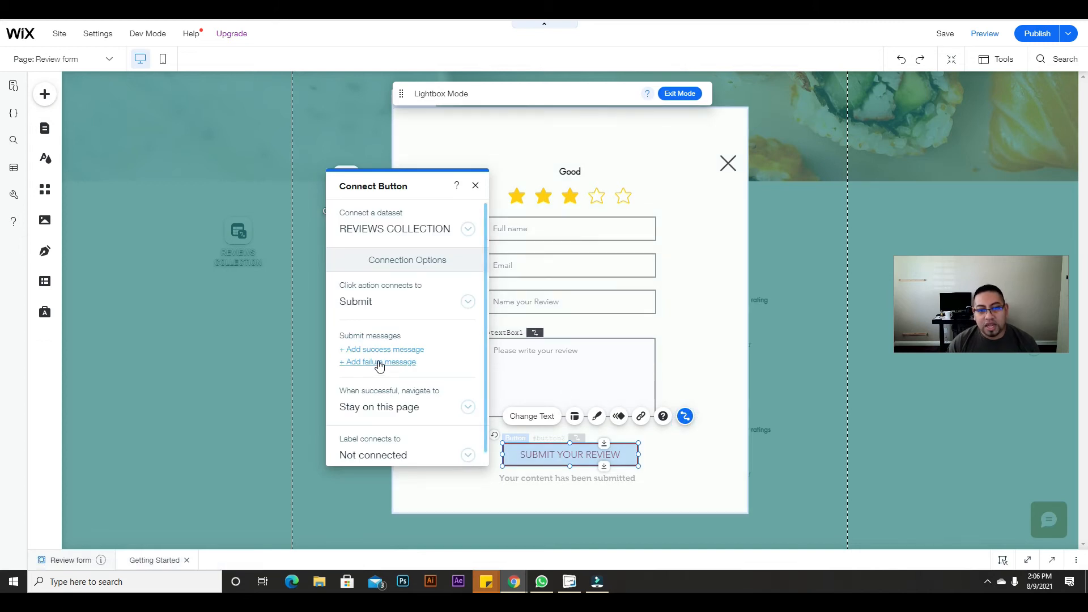
left_click(386, 362)
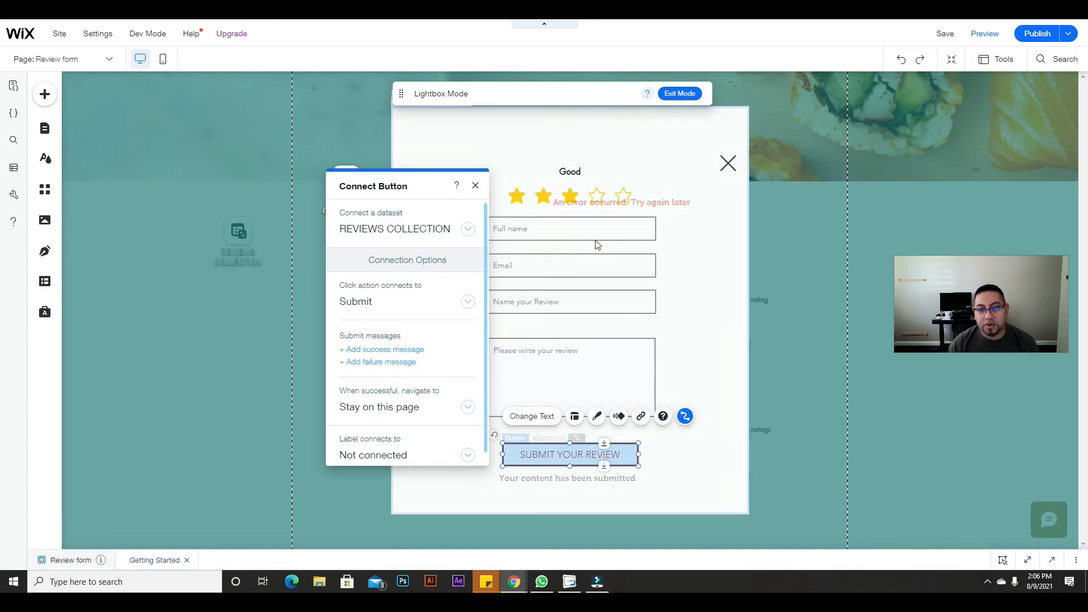
left_click(652, 218)
left_click_drag(651, 220, 599, 430)
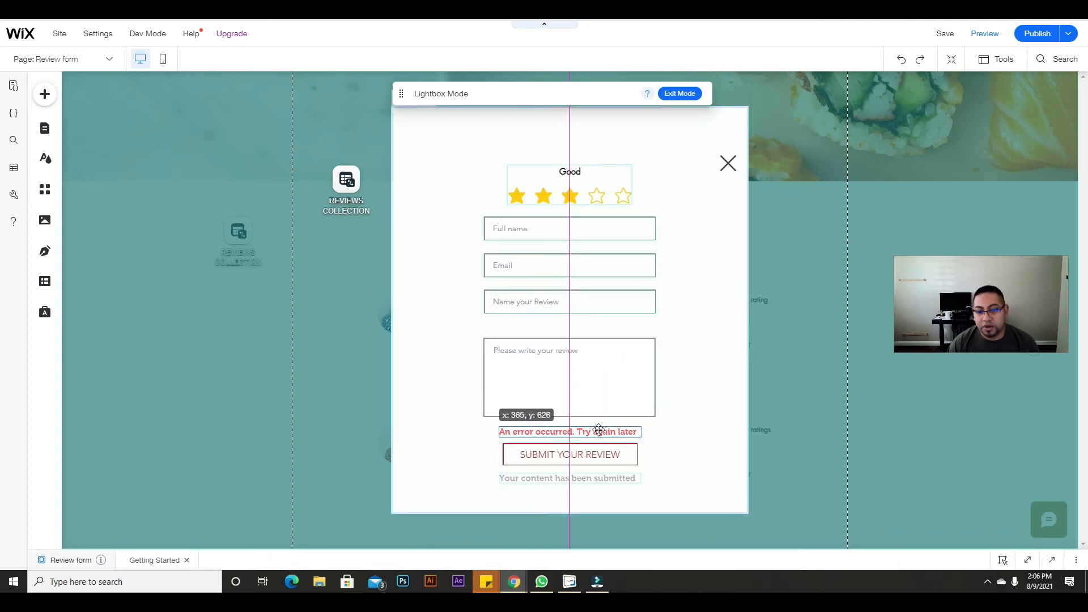
left_click_drag(599, 430, 601, 431)
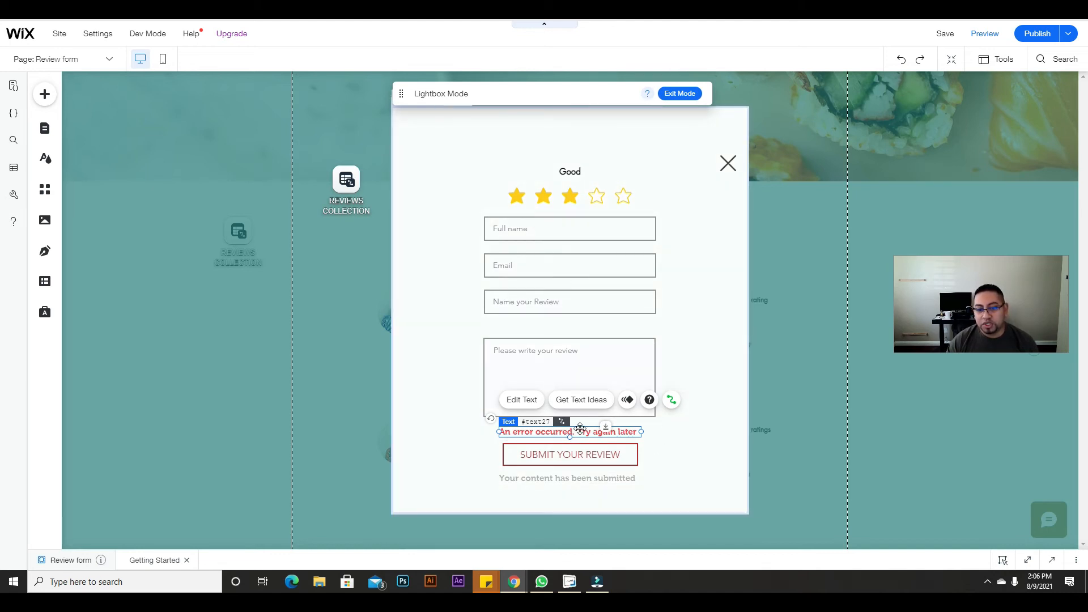
left_click(679, 450)
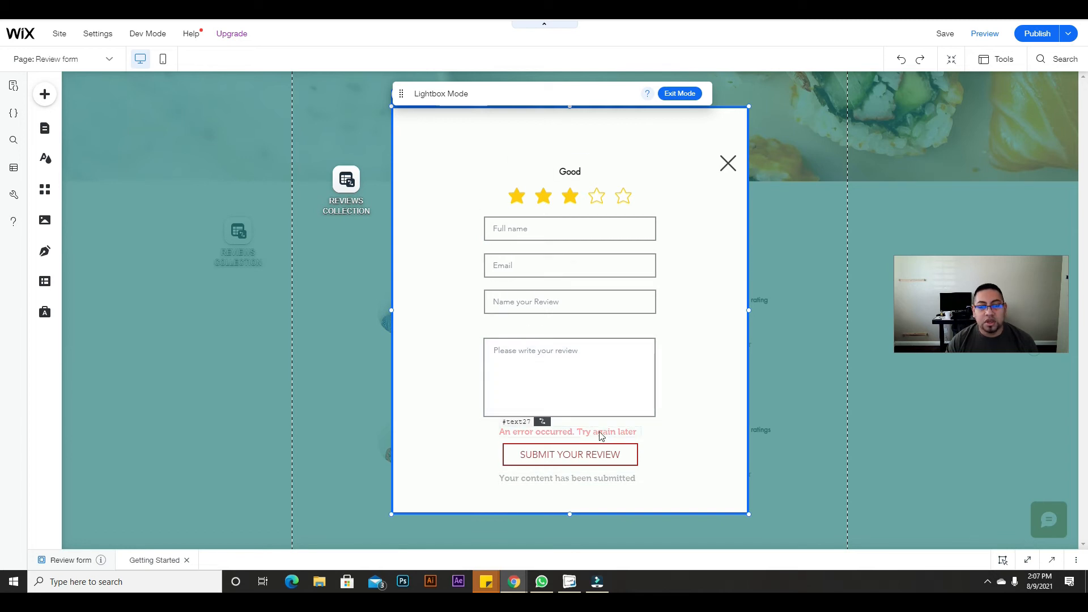
left_click(603, 464)
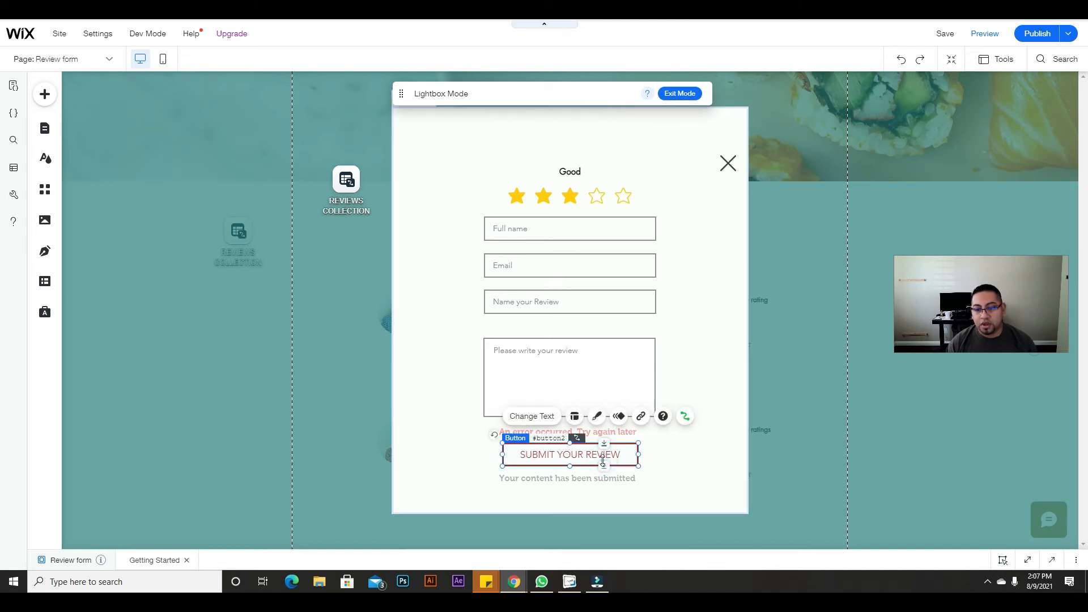
left_click(685, 416)
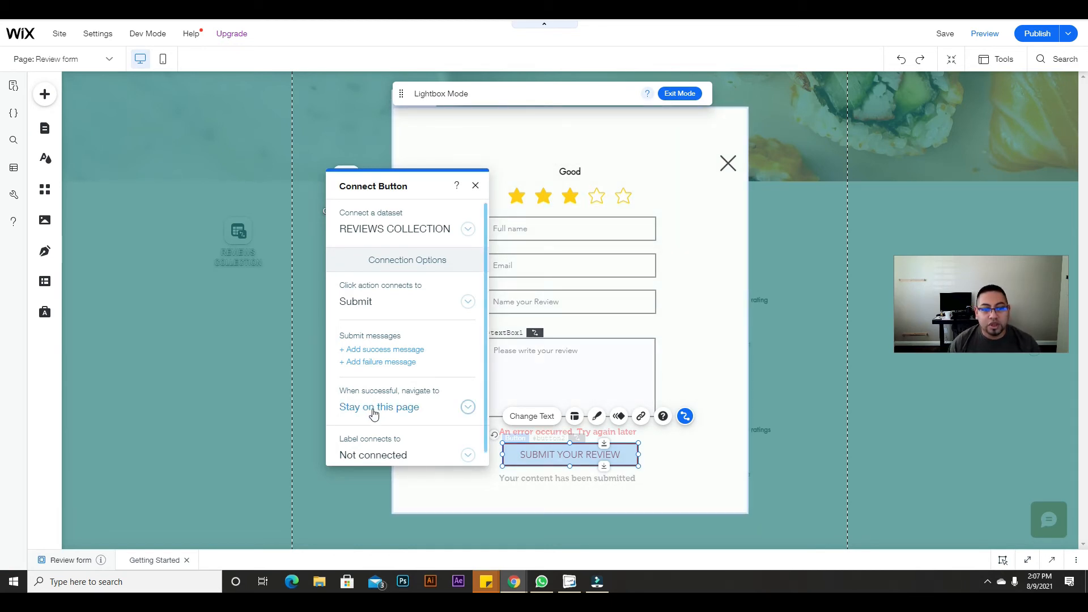
scroll(371, 396, "down", 1)
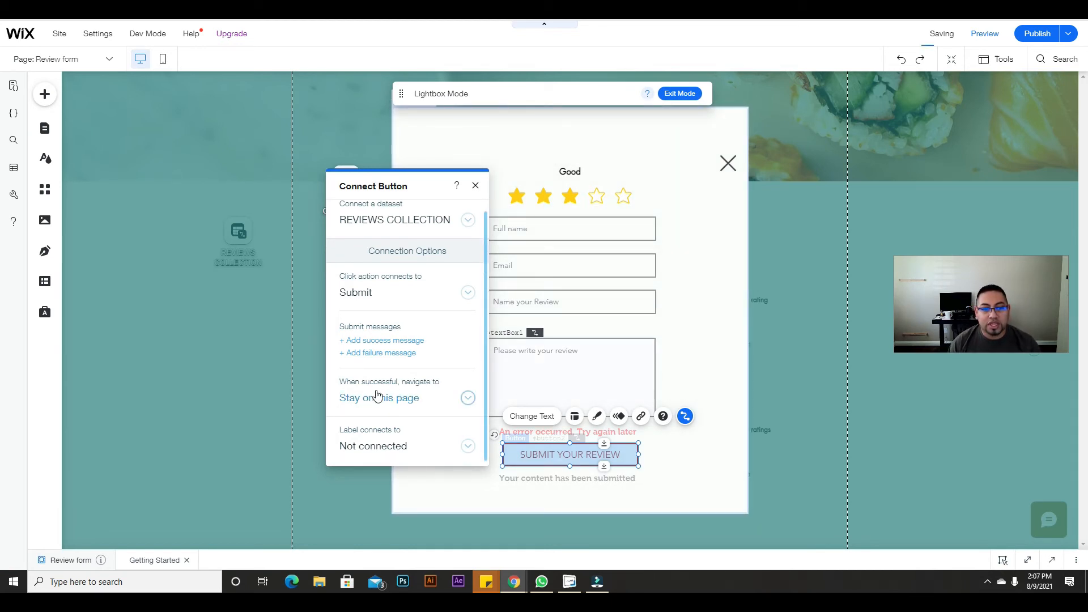
left_click(466, 398)
scroll(452, 330, "down", 1)
scroll(403, 306, "up", 1)
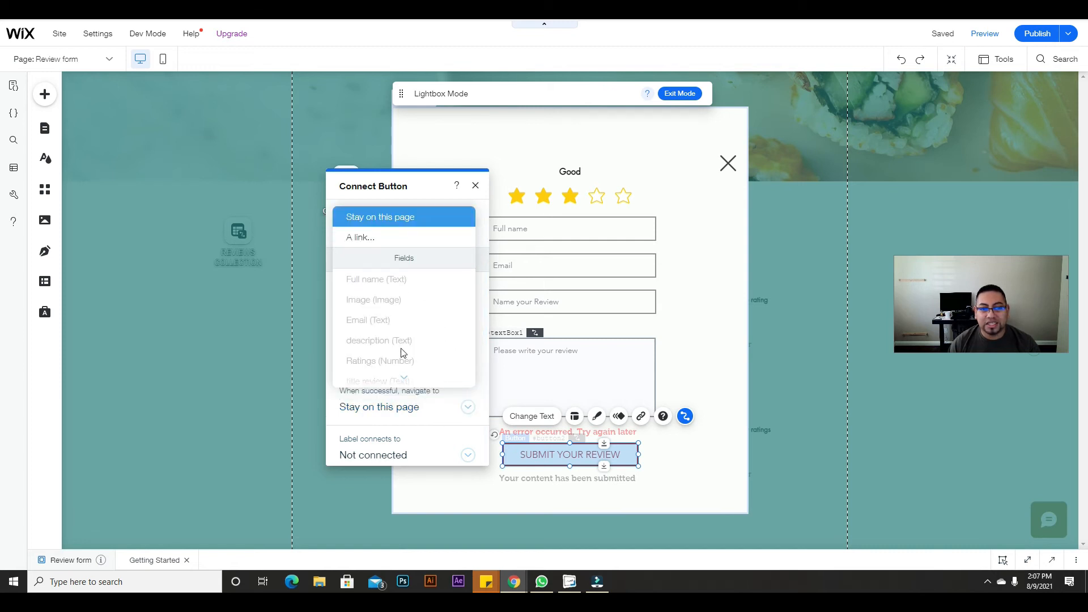
left_click(365, 238)
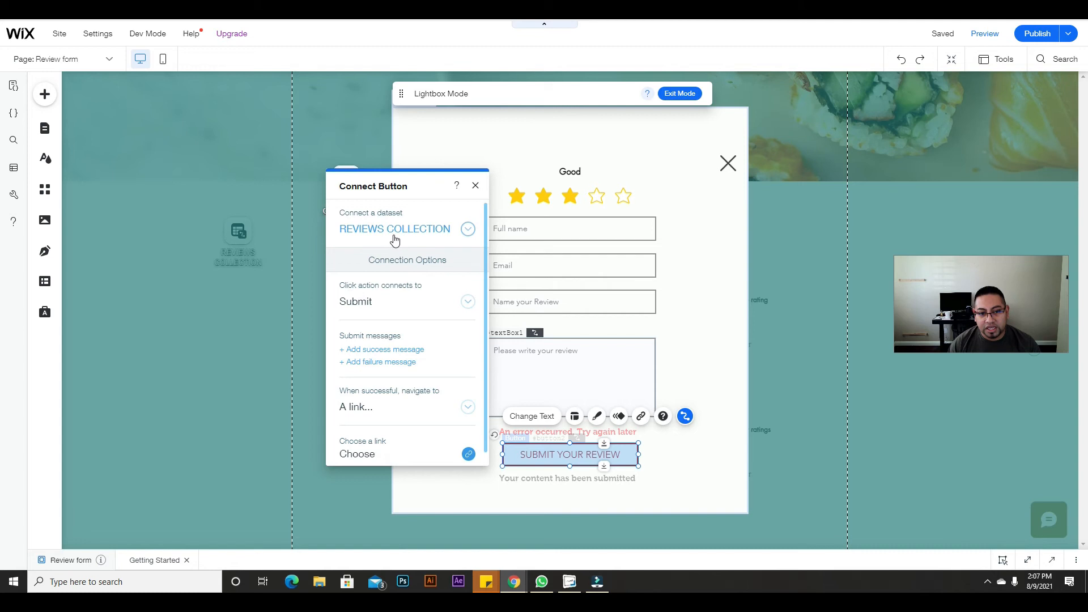
left_click(385, 409)
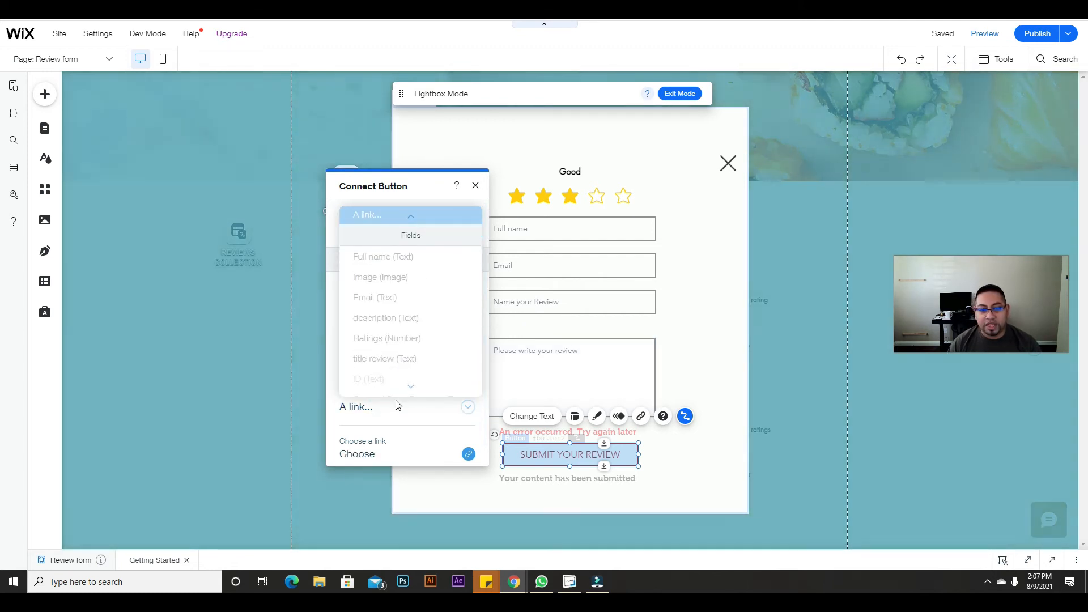
left_click(398, 406)
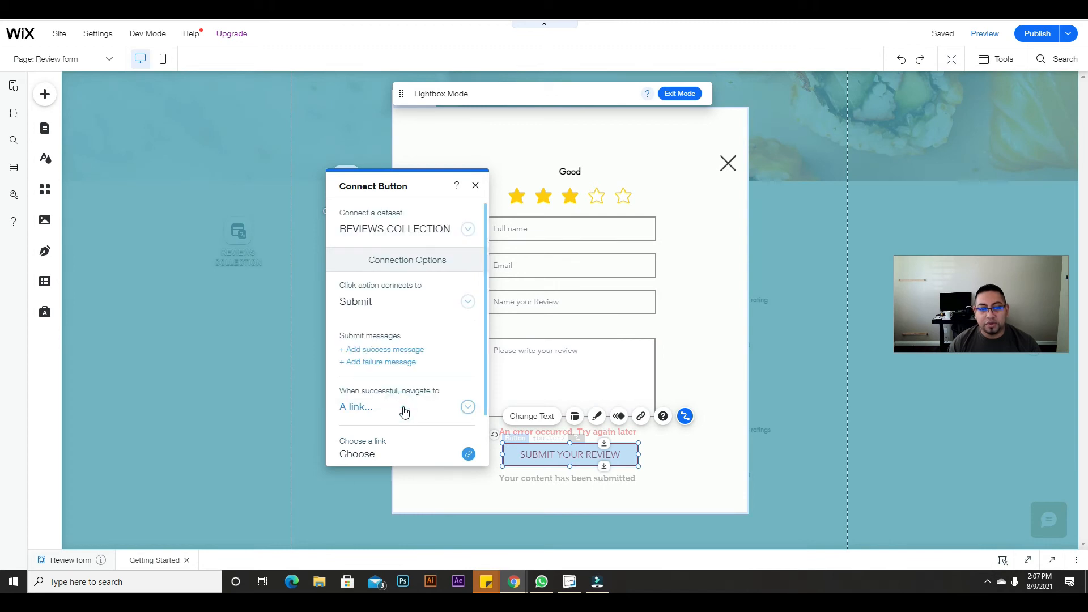
left_click(402, 410)
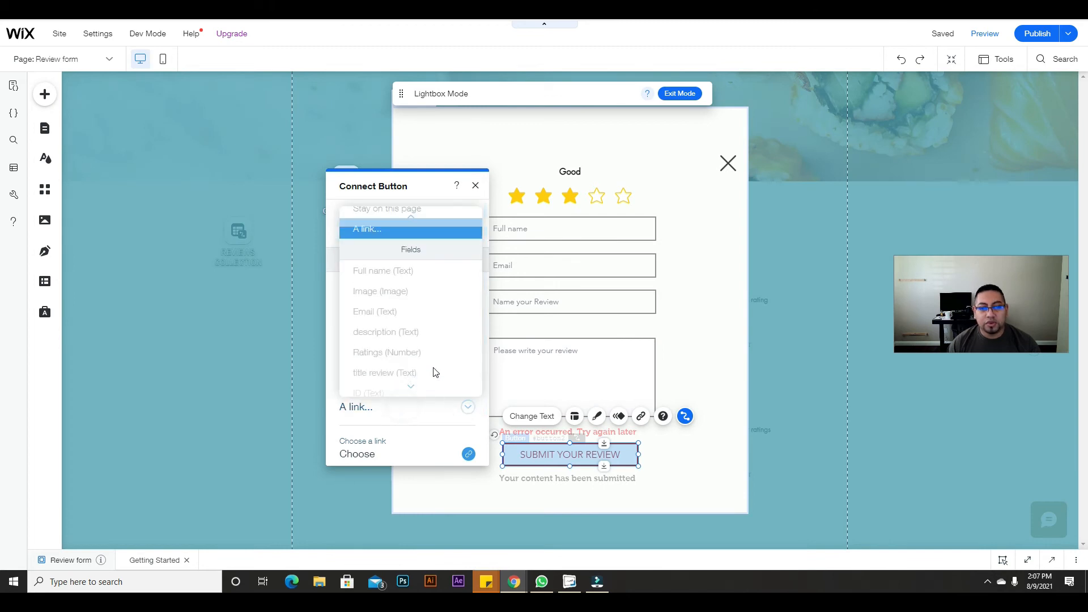
left_click(388, 217)
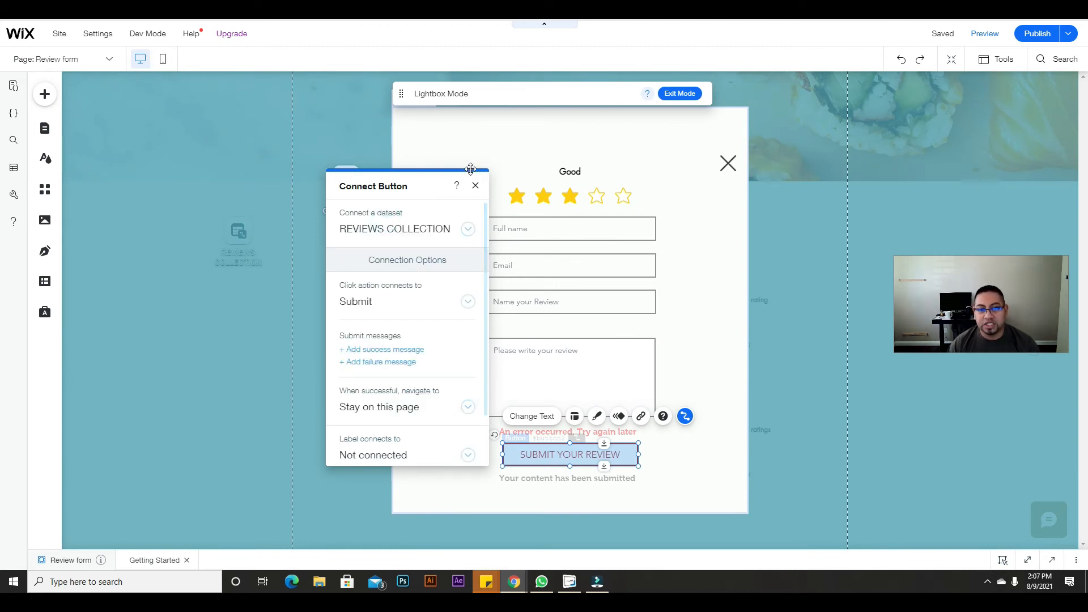
left_click(475, 186)
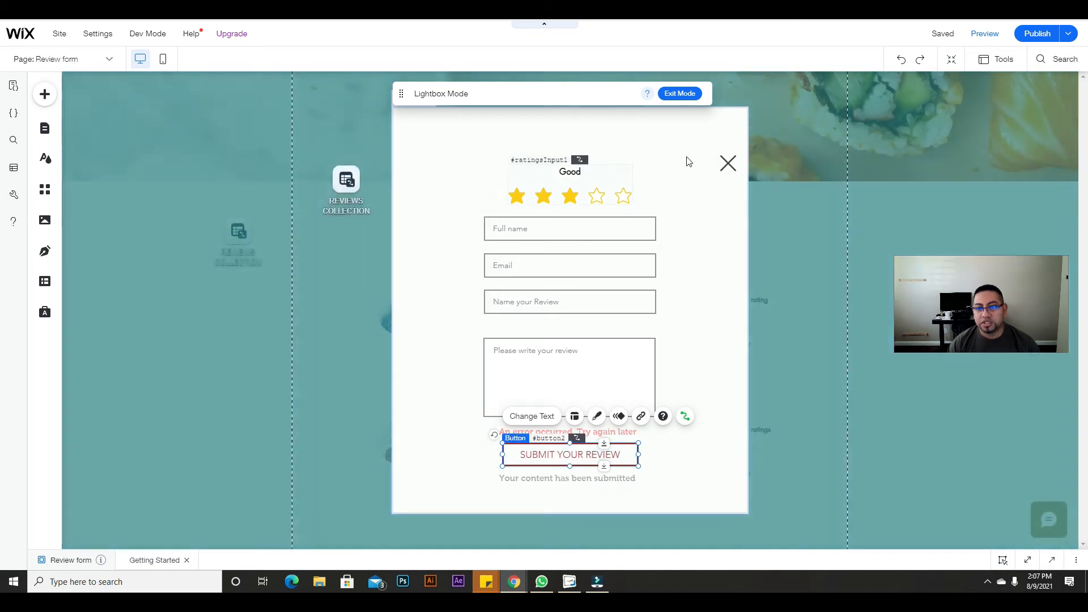
mouse_move(1037, 34)
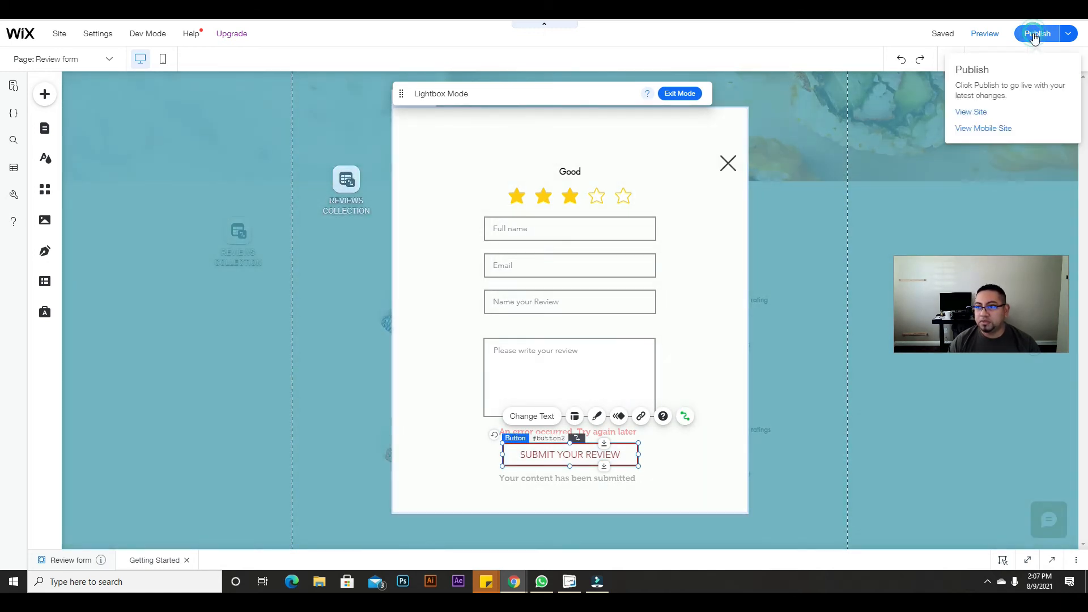
Step: Publish the site and dismiss the Congratulations dialog
left_click(1035, 36)
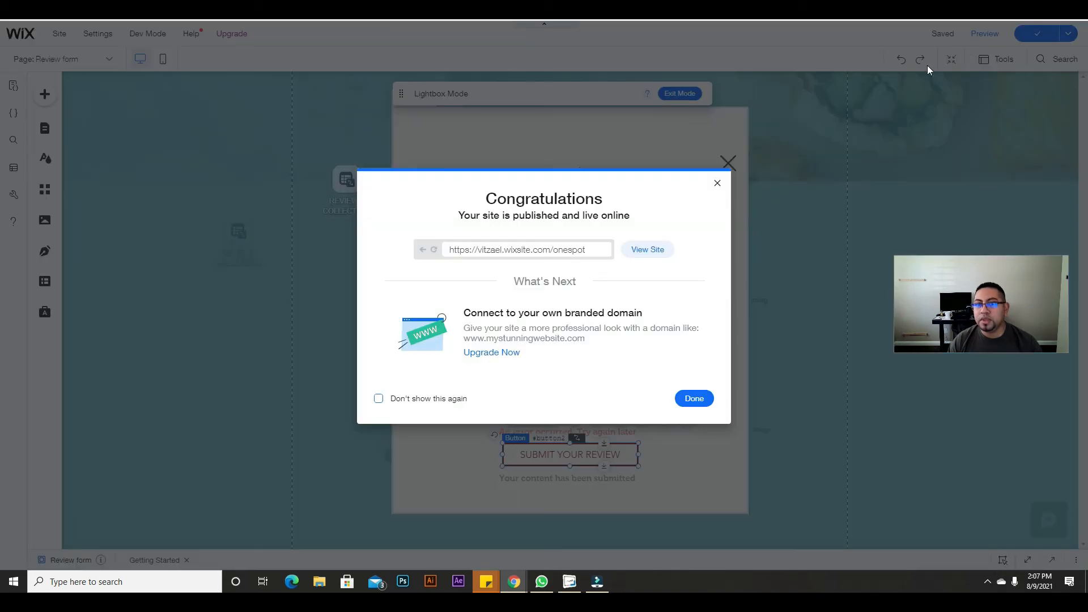
left_click(717, 185)
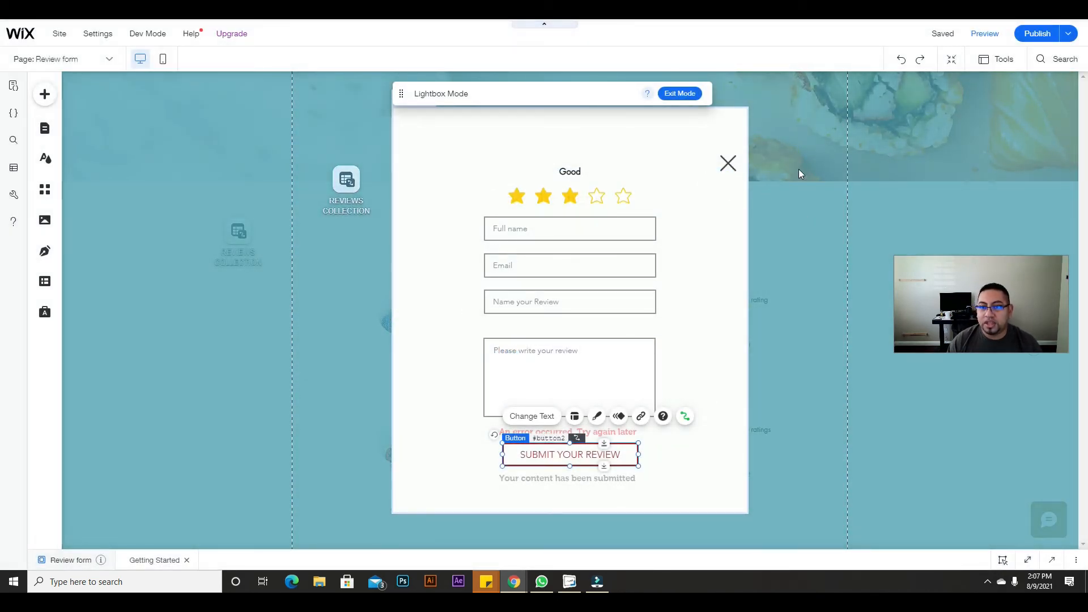
left_click(797, 162)
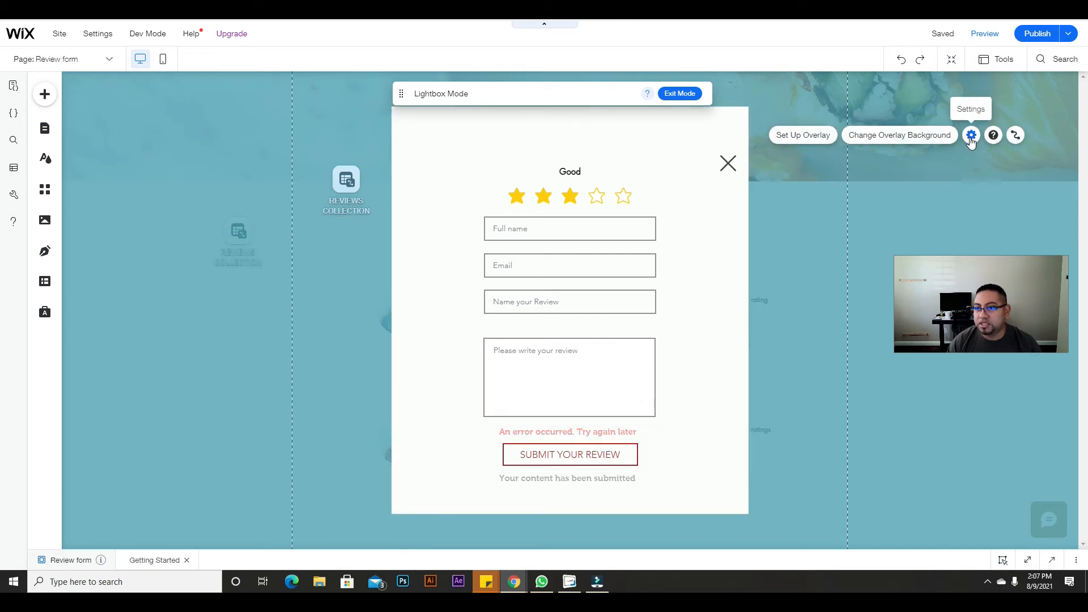
Step: Move the lightbox's close X inward to the form card's top-right corner
left_click(971, 136)
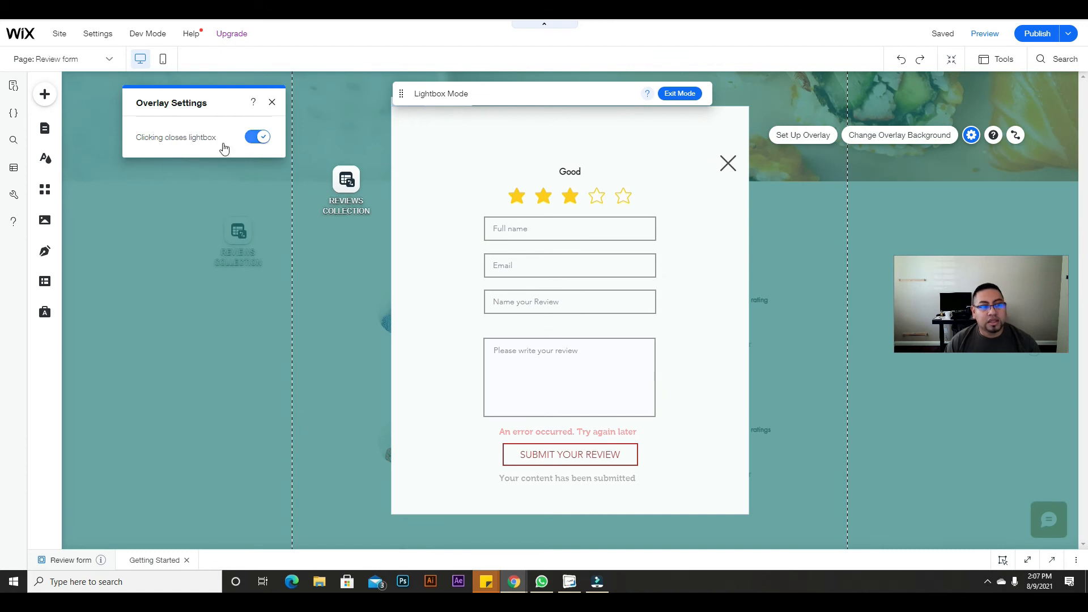
left_click_drag(725, 165, 666, 140)
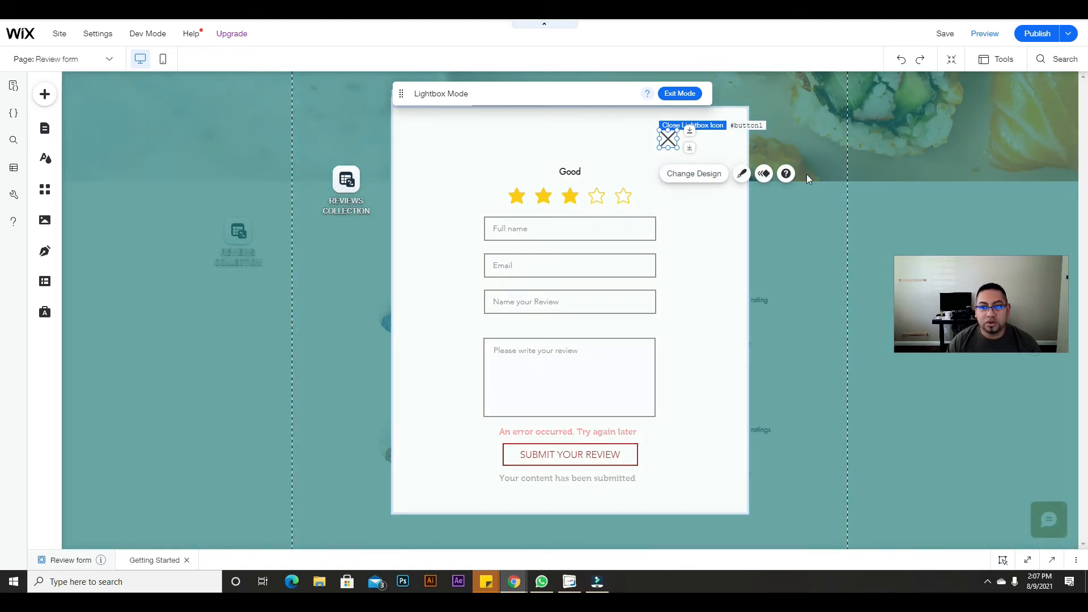
left_click(317, 133)
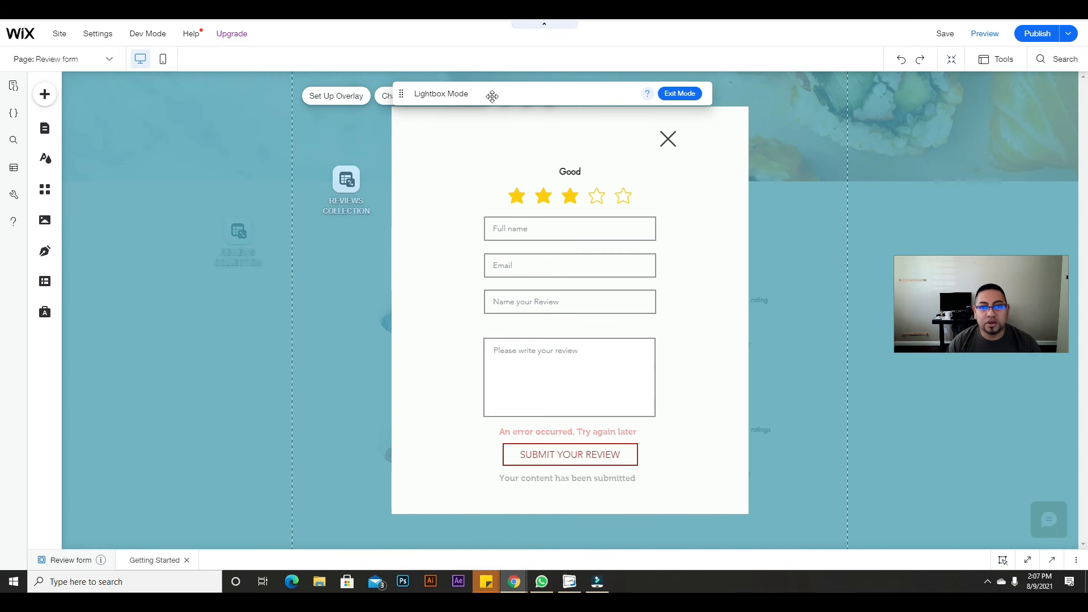
left_click_drag(500, 93, 751, 102)
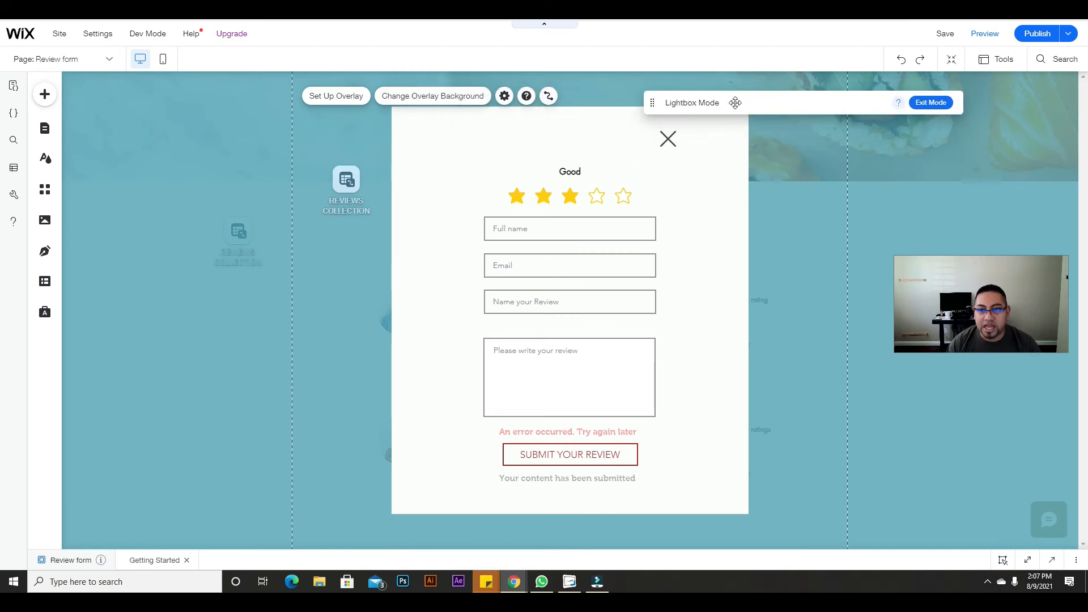
left_click(459, 123)
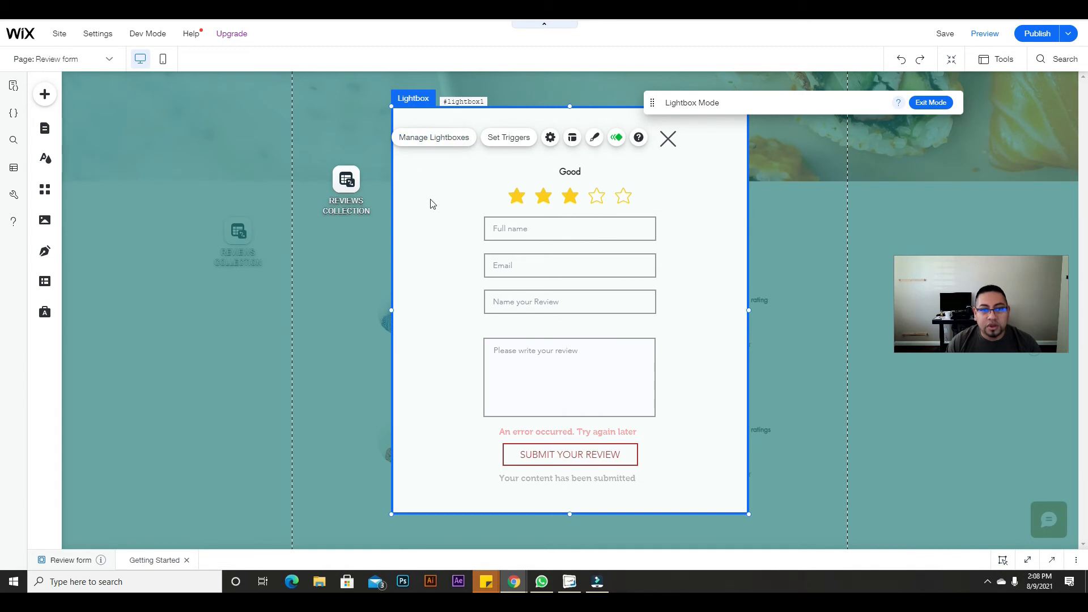
Step: Stop the Review form lightbox from opening automatically on pages
left_click(447, 192)
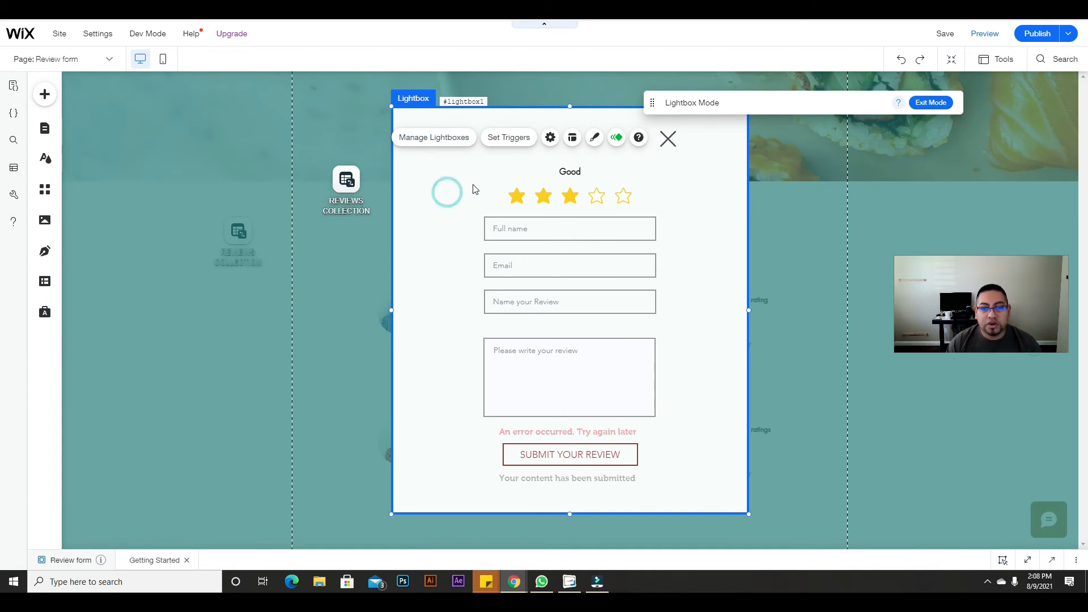
left_click(508, 137)
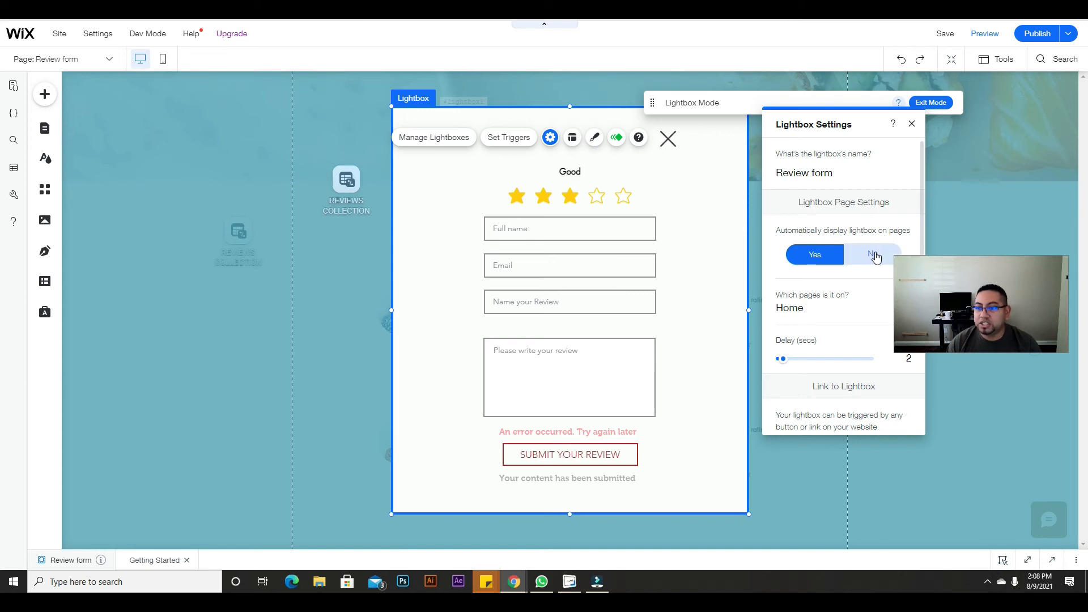
left_click(873, 254)
left_click_drag(865, 131, 281, 112)
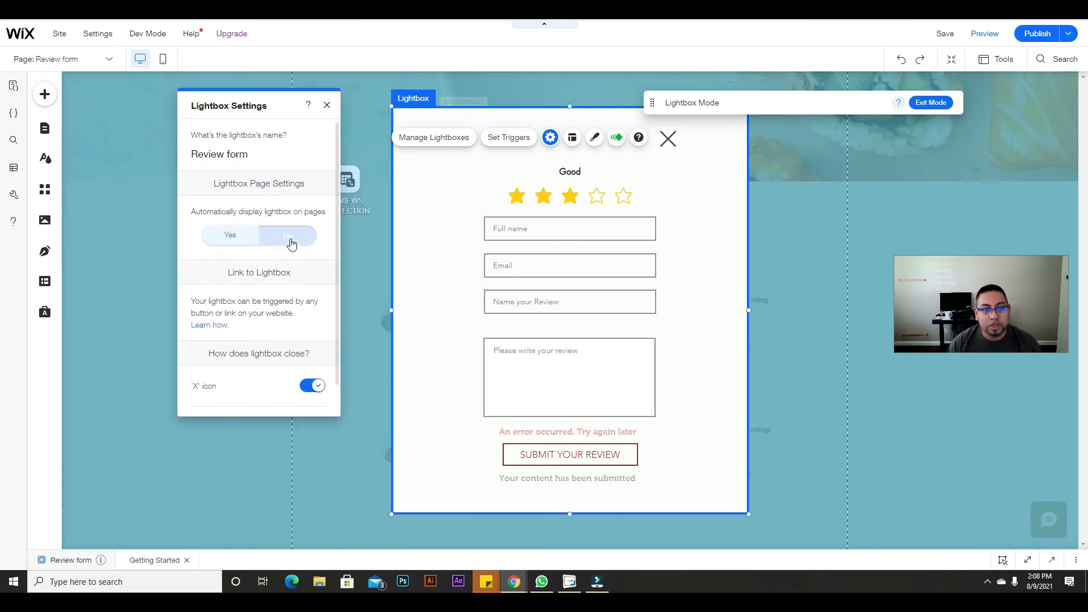
left_click(299, 247)
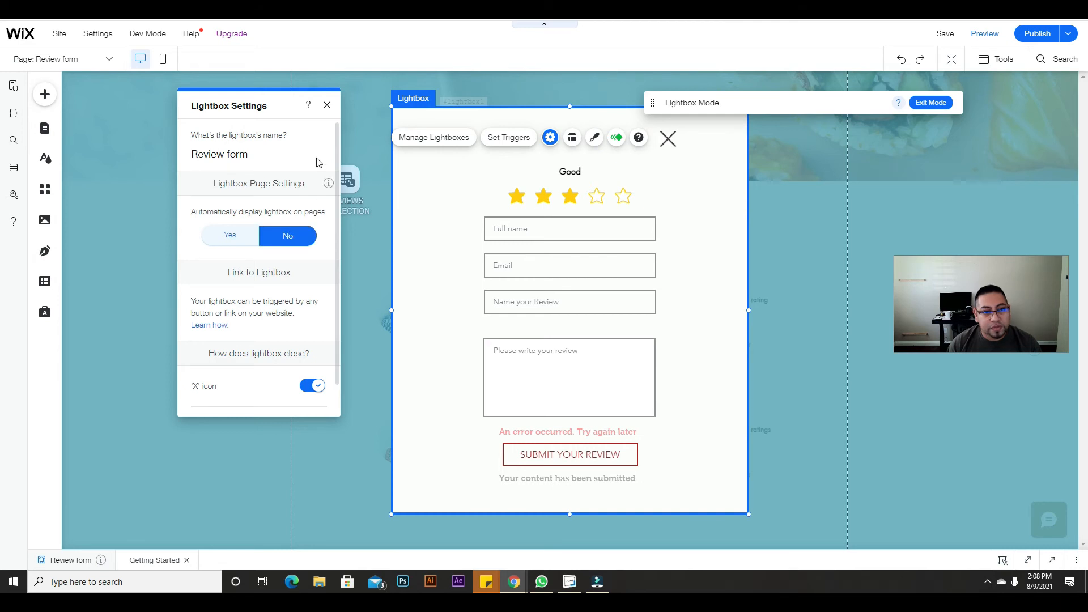
left_click(328, 107)
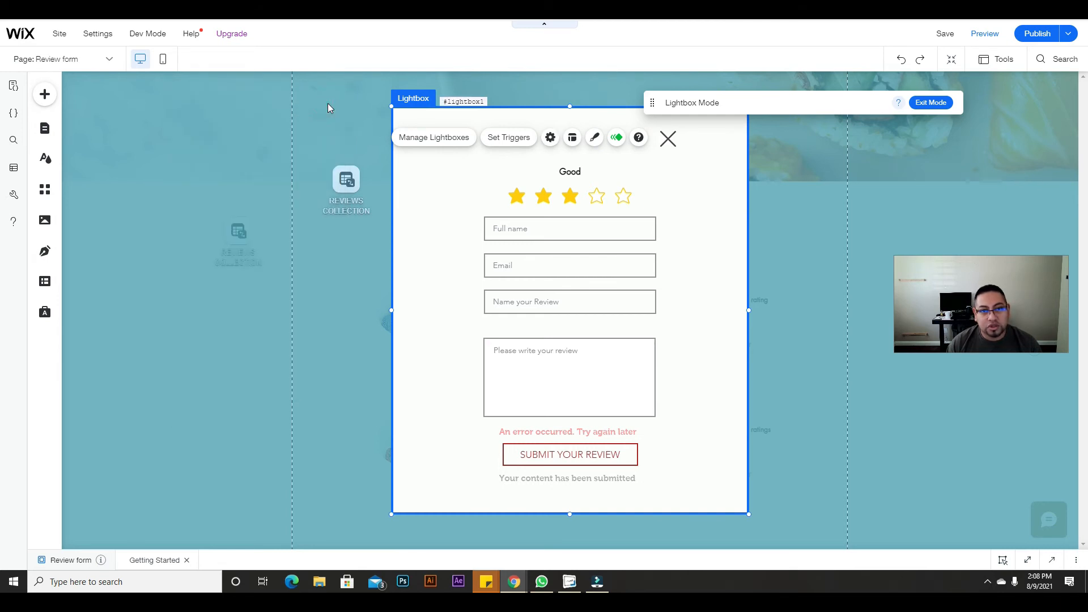
Step: Republish the site and return from lightbox editing to the Home page
left_click(1036, 33)
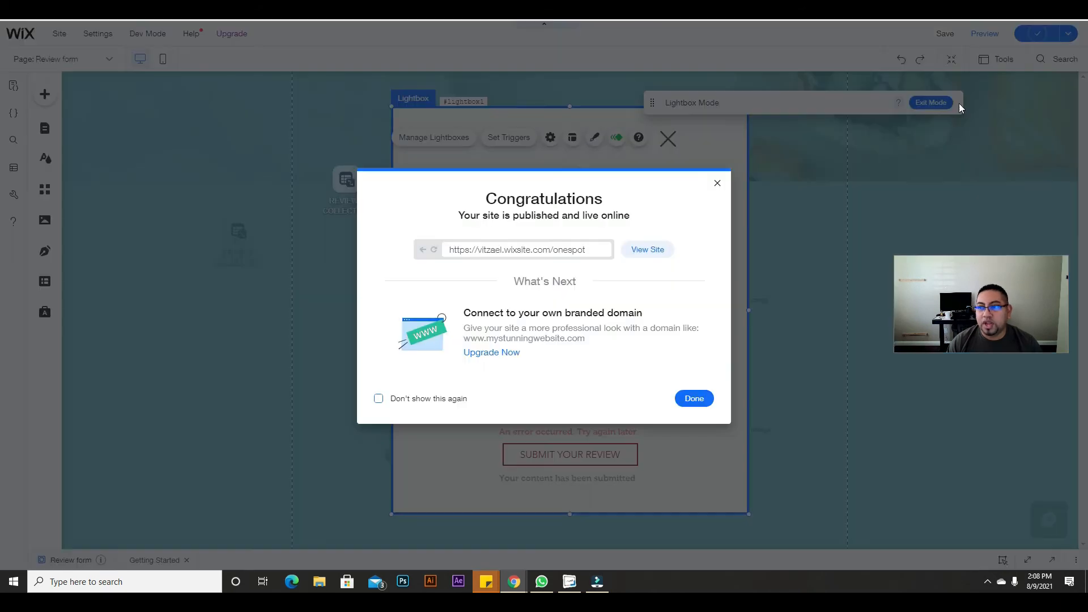
left_click(717, 183)
left_click(930, 103)
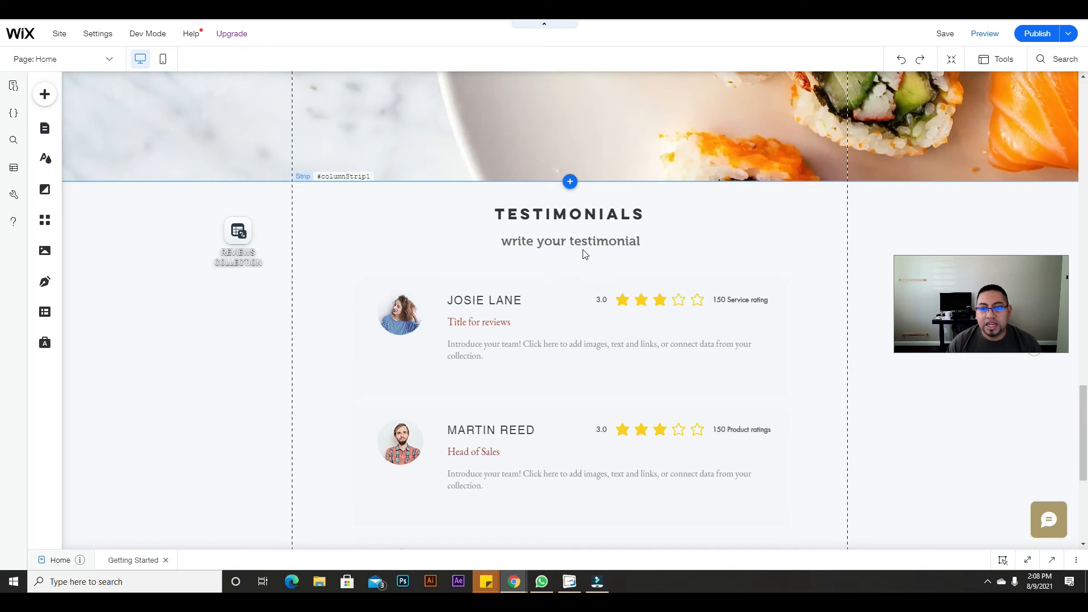
Step: Link the 'write your testimonial' text to the Review form lightbox
left_click(587, 244)
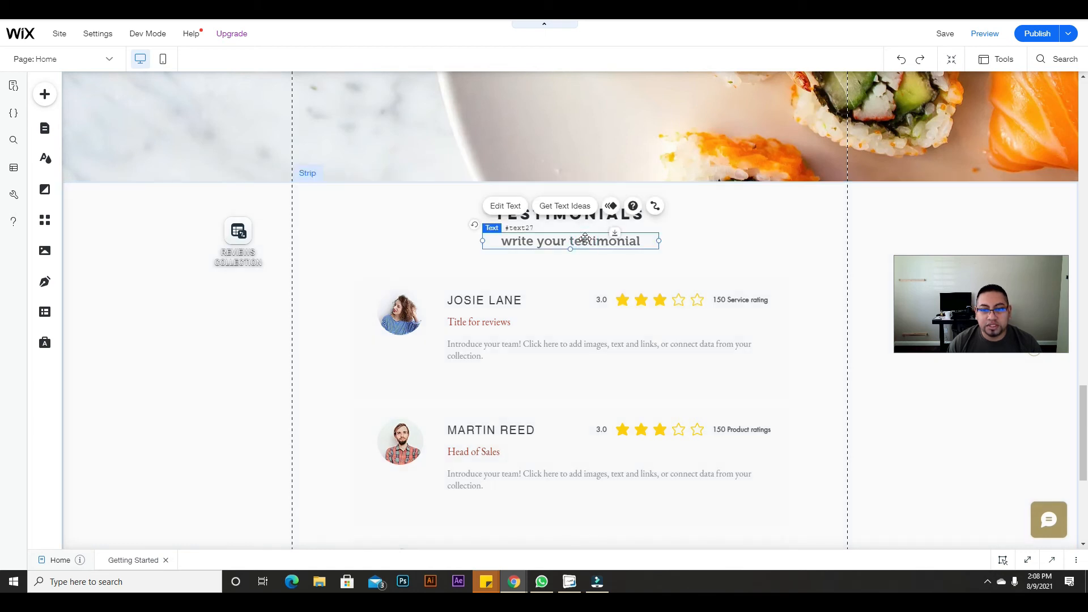
left_click(517, 209)
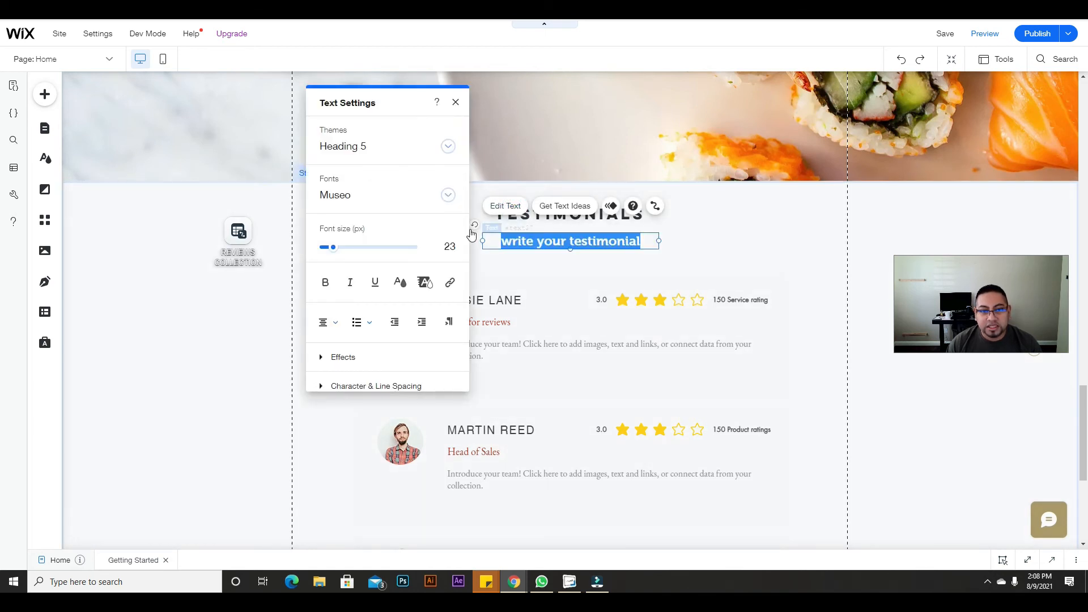
left_click(450, 283)
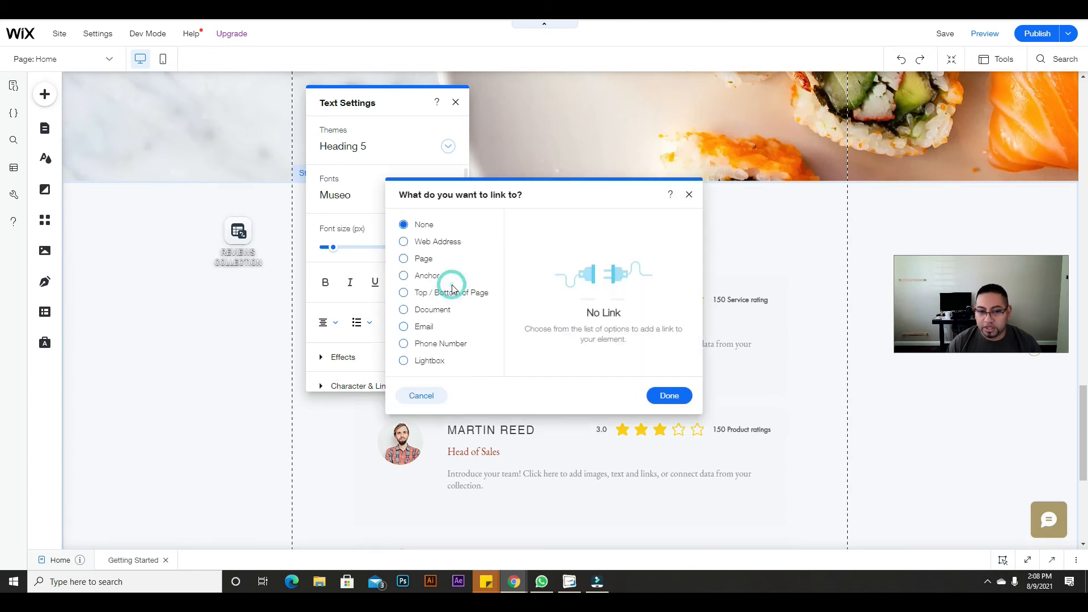
left_click(404, 366)
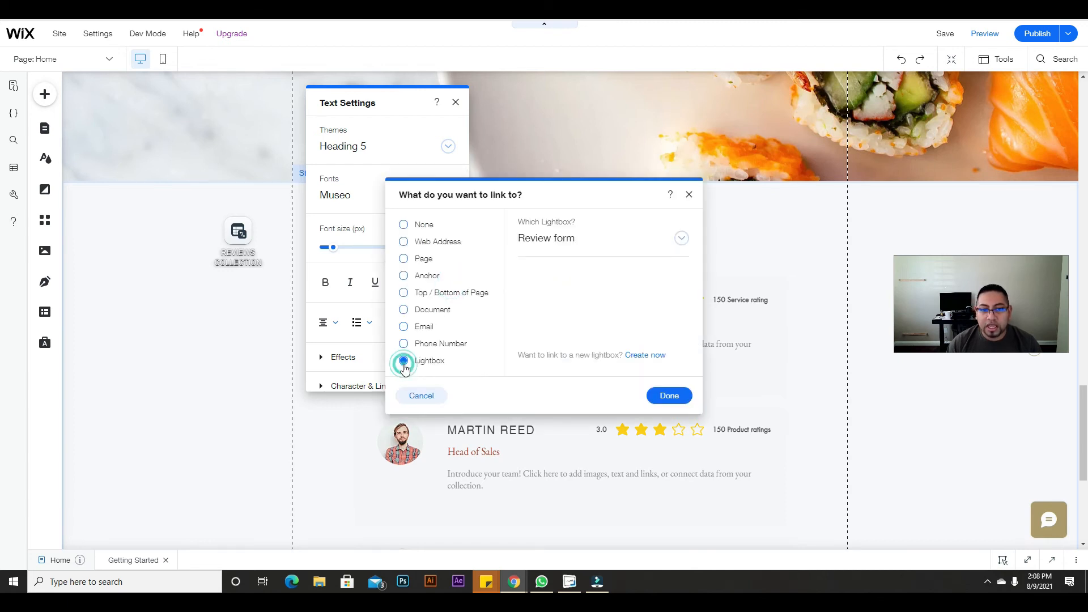
left_click(596, 245)
left_click(572, 264)
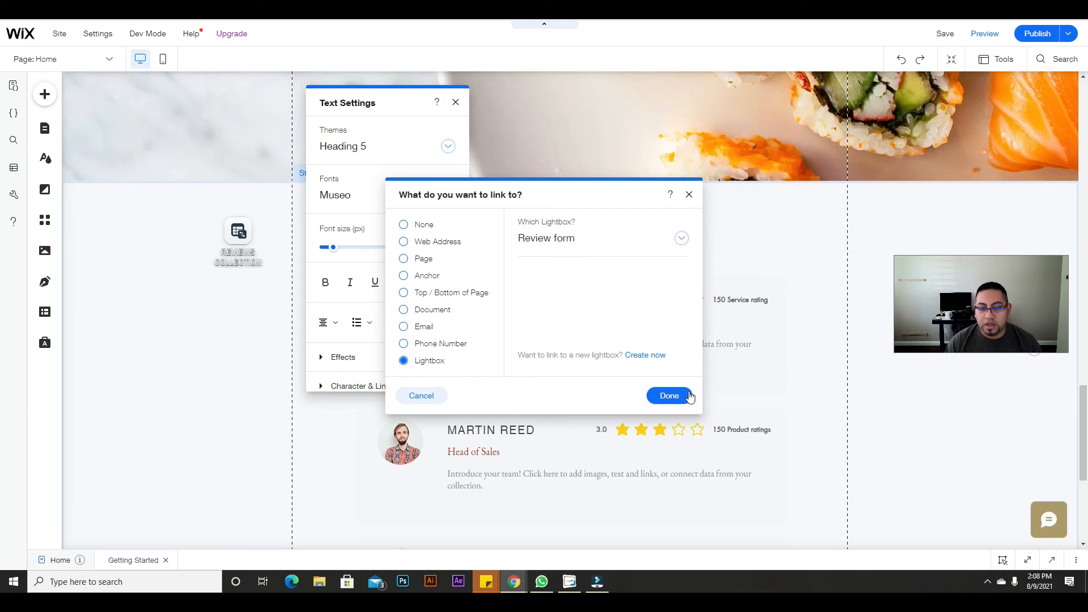
left_click(680, 395)
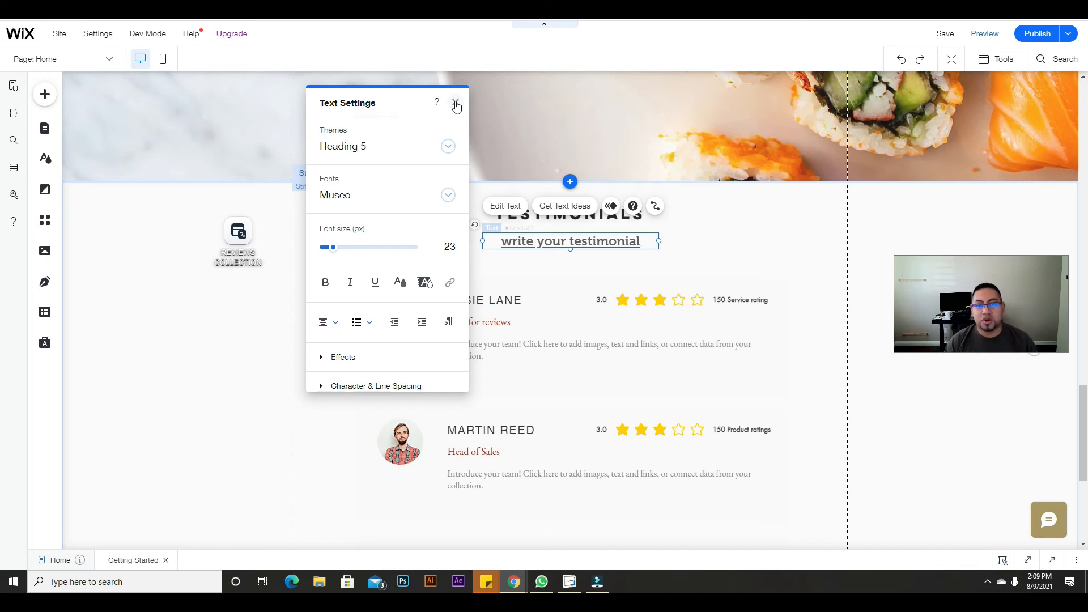
Step: Publish the site with the new link and open the live site
left_click(456, 104)
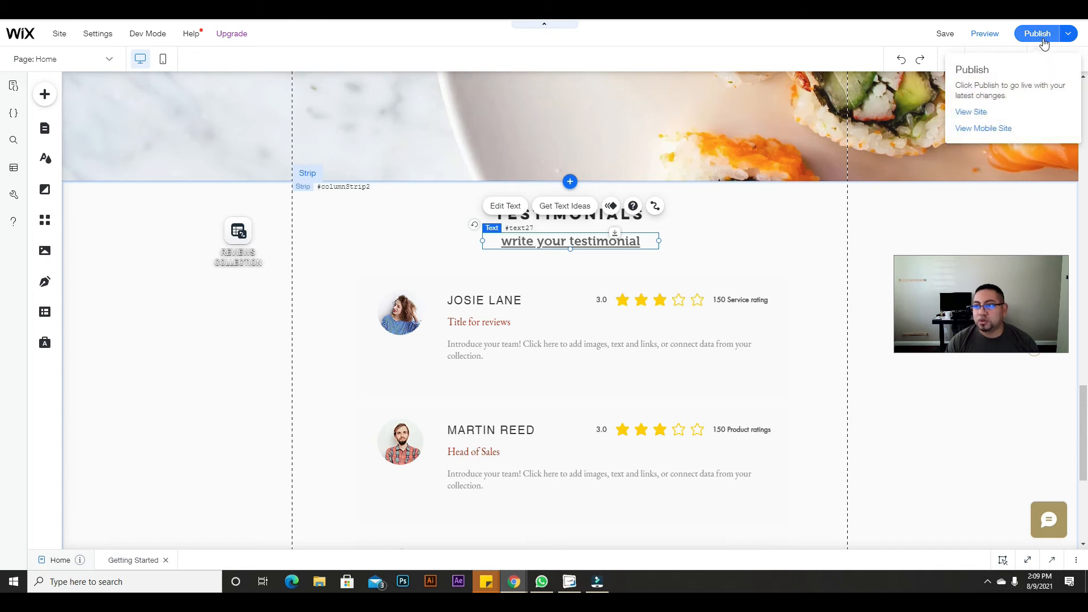
left_click(1037, 34)
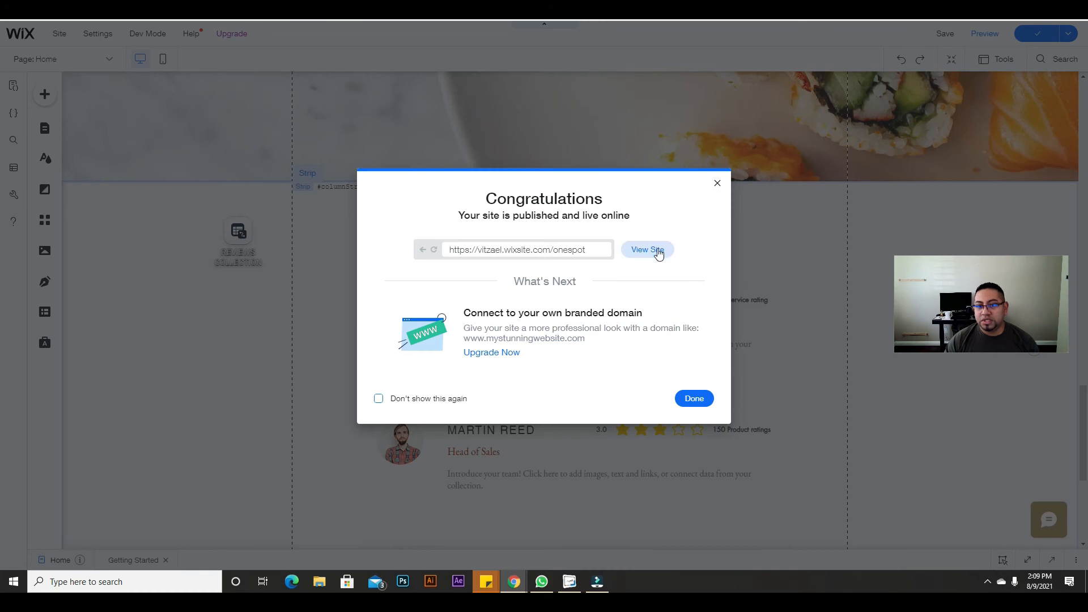
left_click(659, 253)
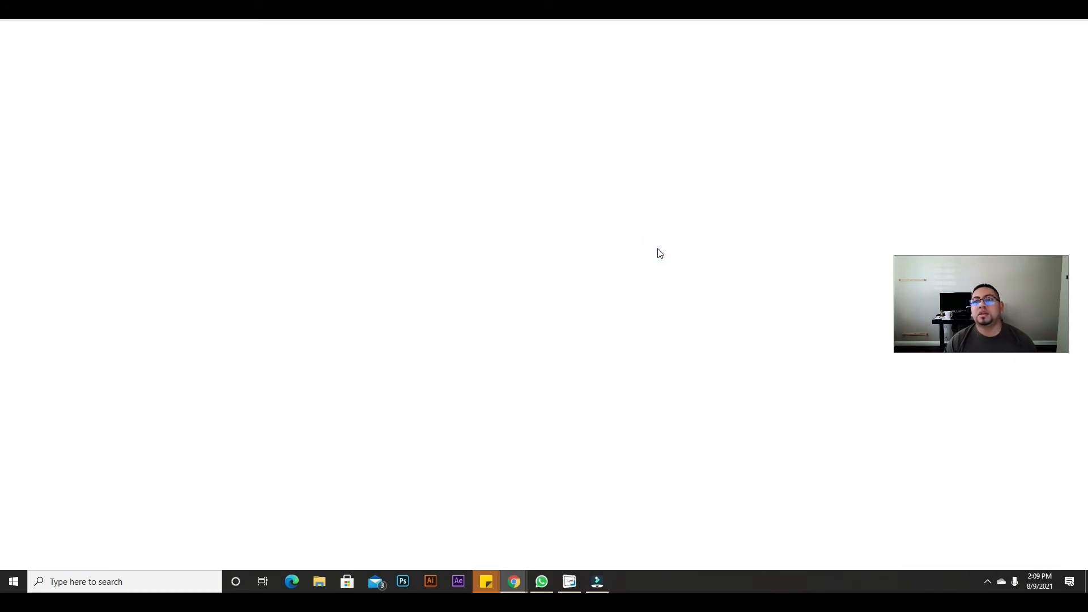
Step: Open the review form from 'write your testimonial' and give a five-star rating
scroll(658, 248, "down", 8)
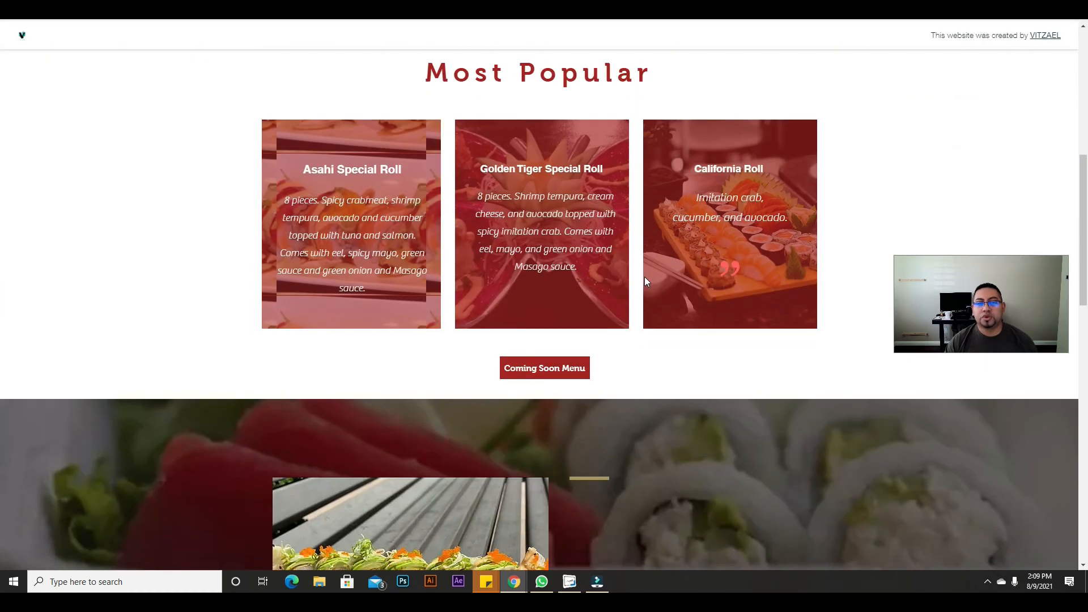
scroll(644, 277, "down", 15)
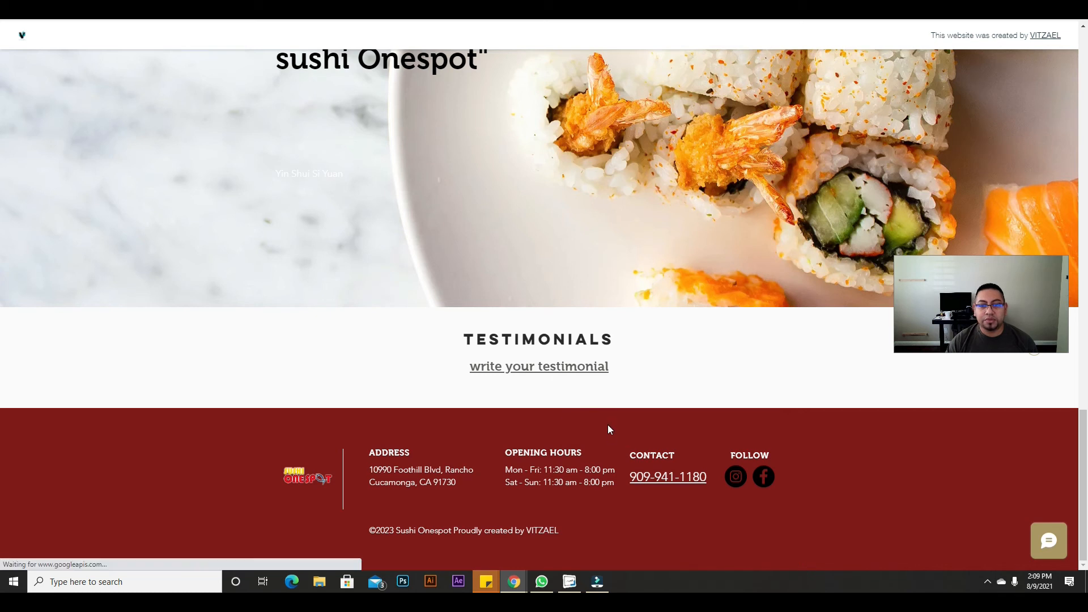
left_click(521, 373)
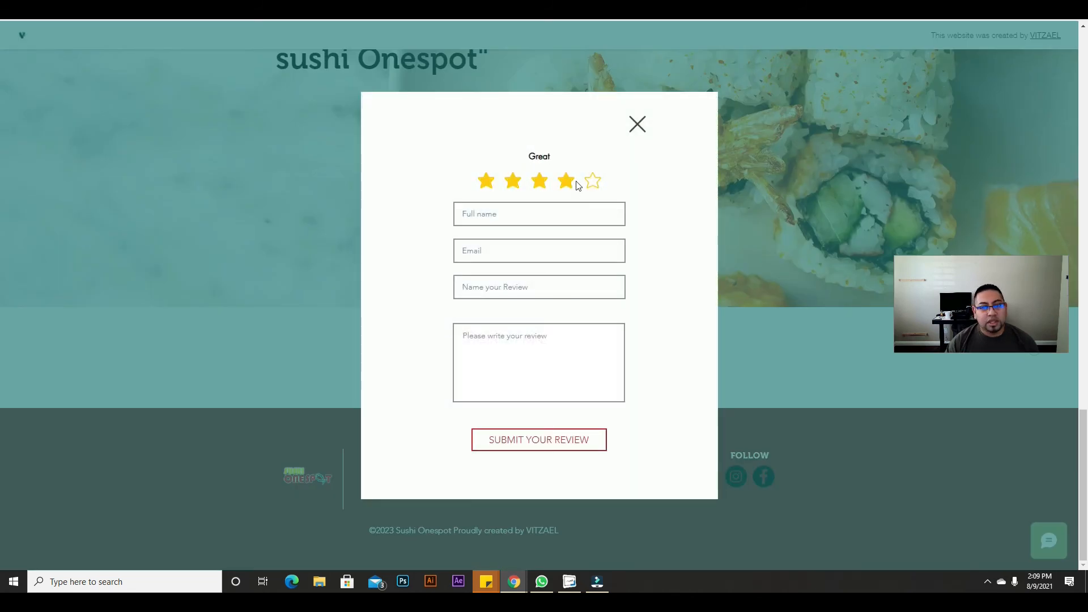
left_click(593, 182)
Step: Enter a test full name and the review title 'Something awesome'
left_click(564, 209)
type("testing")
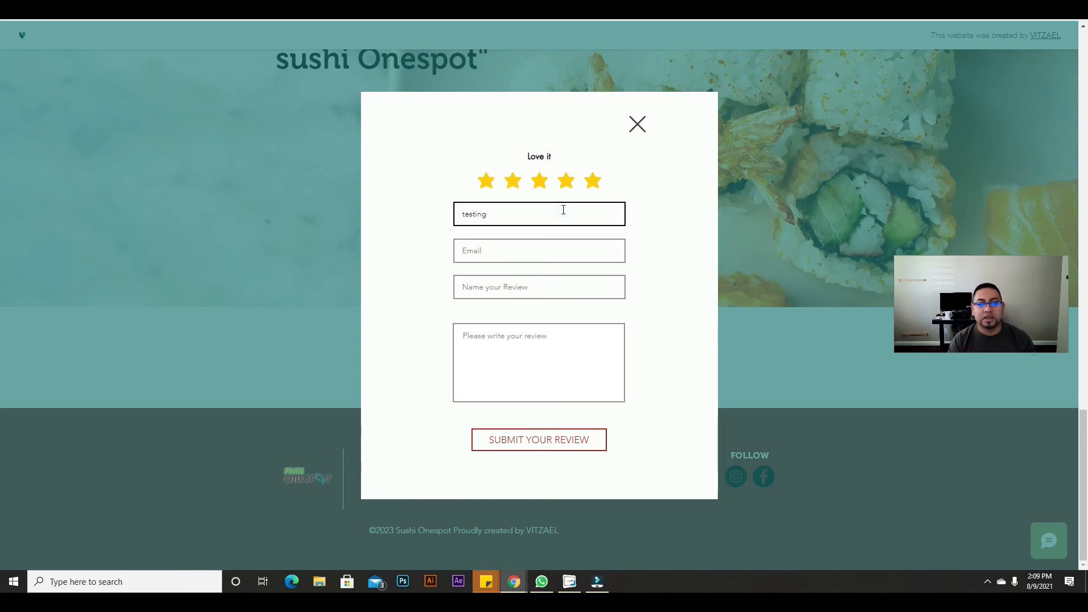
type(" testiu")
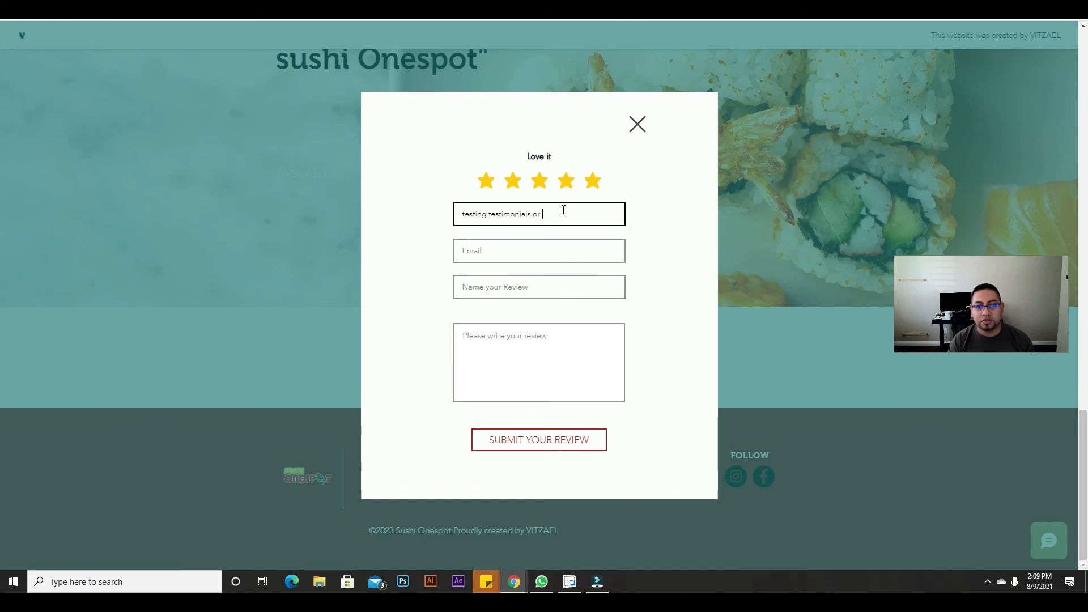
left_click(553, 245)
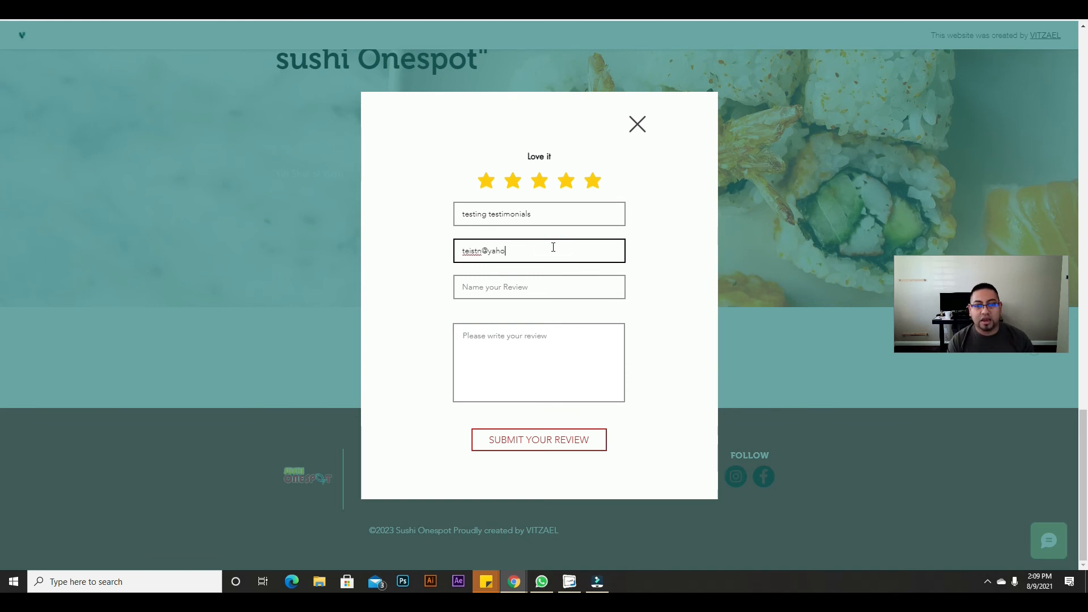
left_click(550, 281)
type("A")
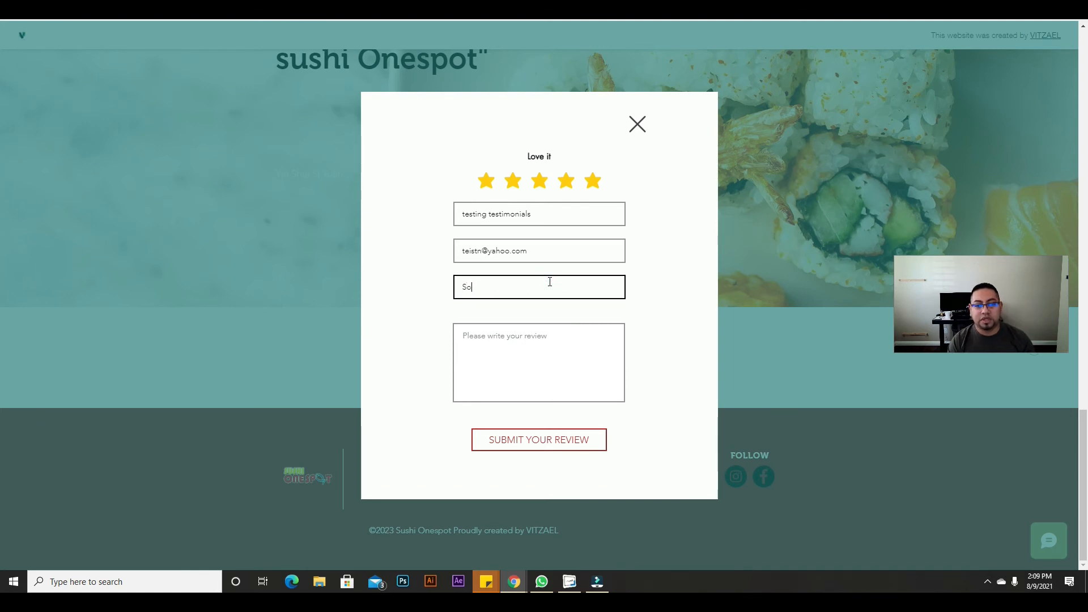
type("omething awesome")
Step: Write a two-line test review text and submit the review
left_click(550, 372)
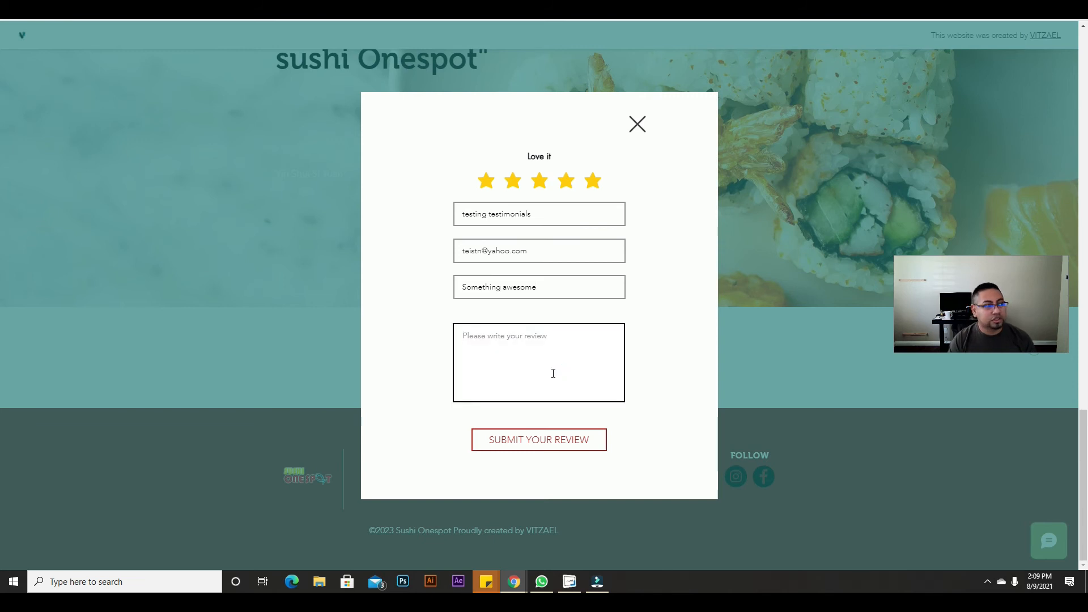
type("A")
key("BackSpace")
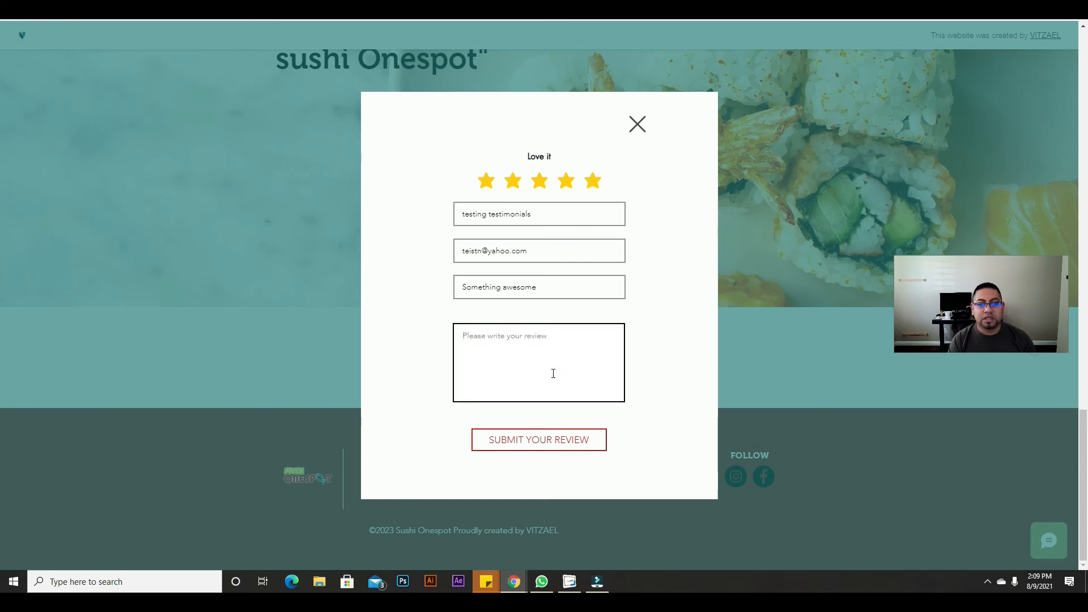
type("this w")
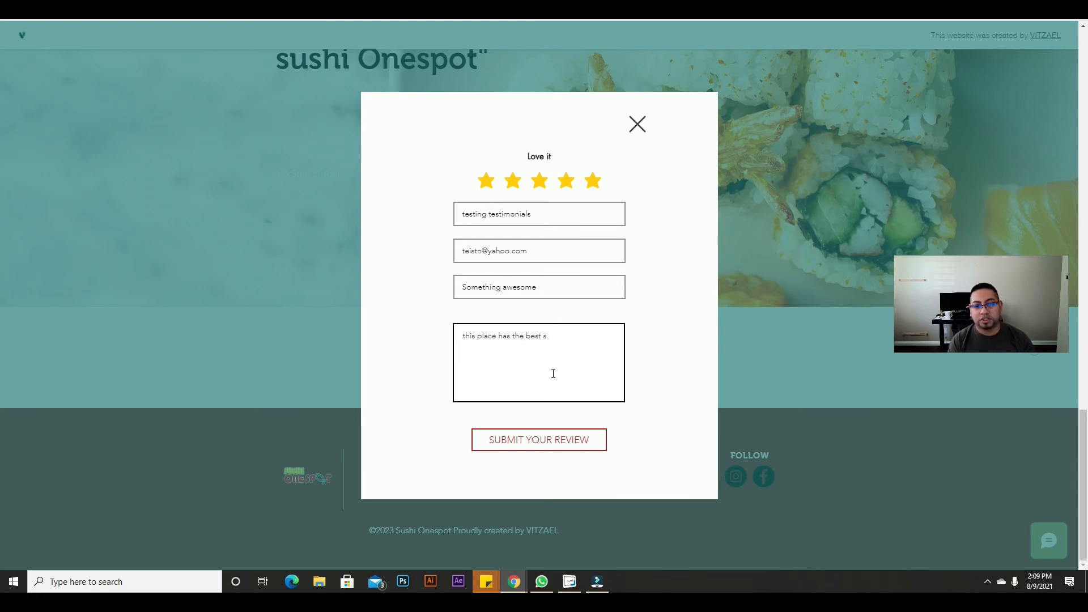
key("Return")
type("or something.")
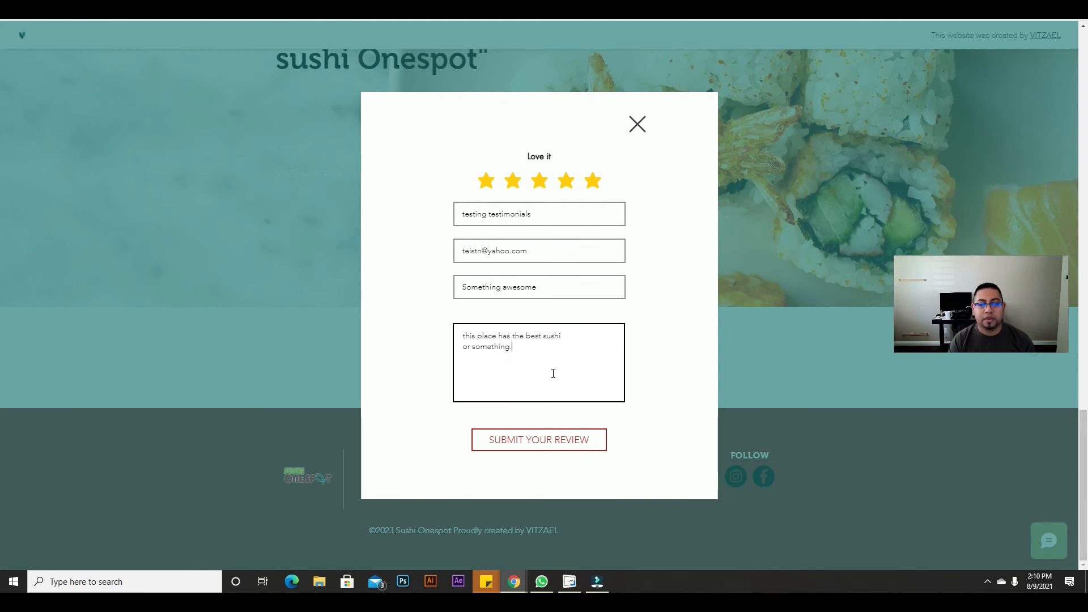
left_click(567, 442)
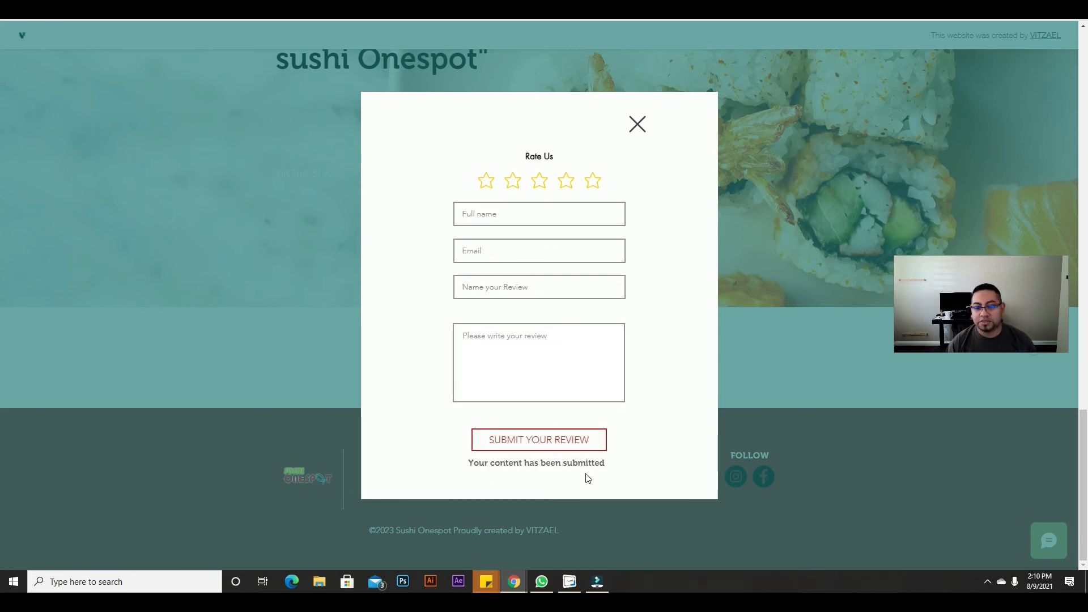
Step: Close the review popup, reload the live page and scroll to Testimonials
left_click(637, 123)
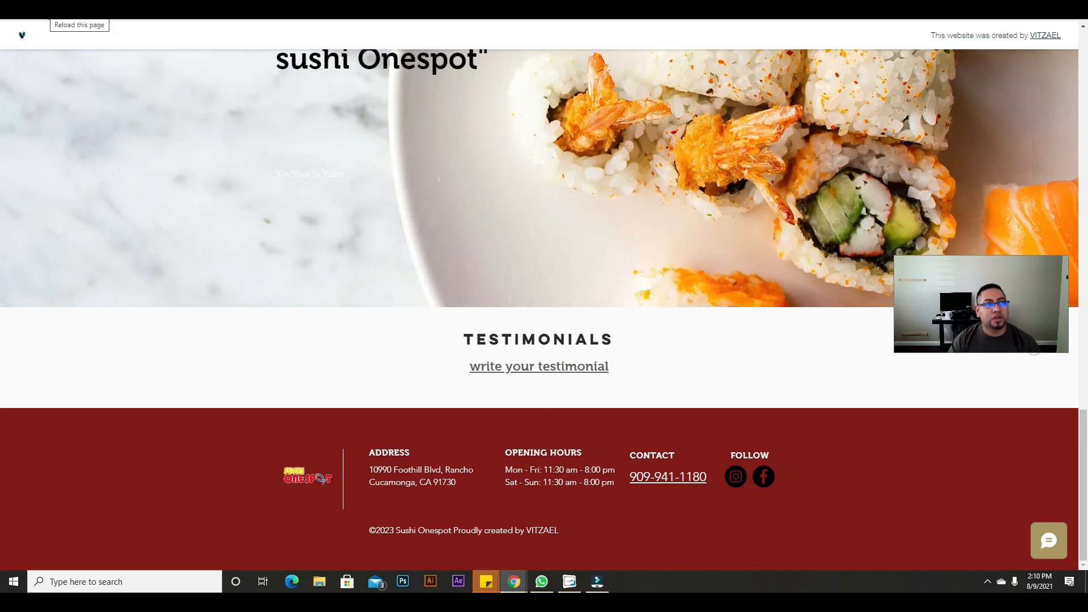
left_click(45, 9)
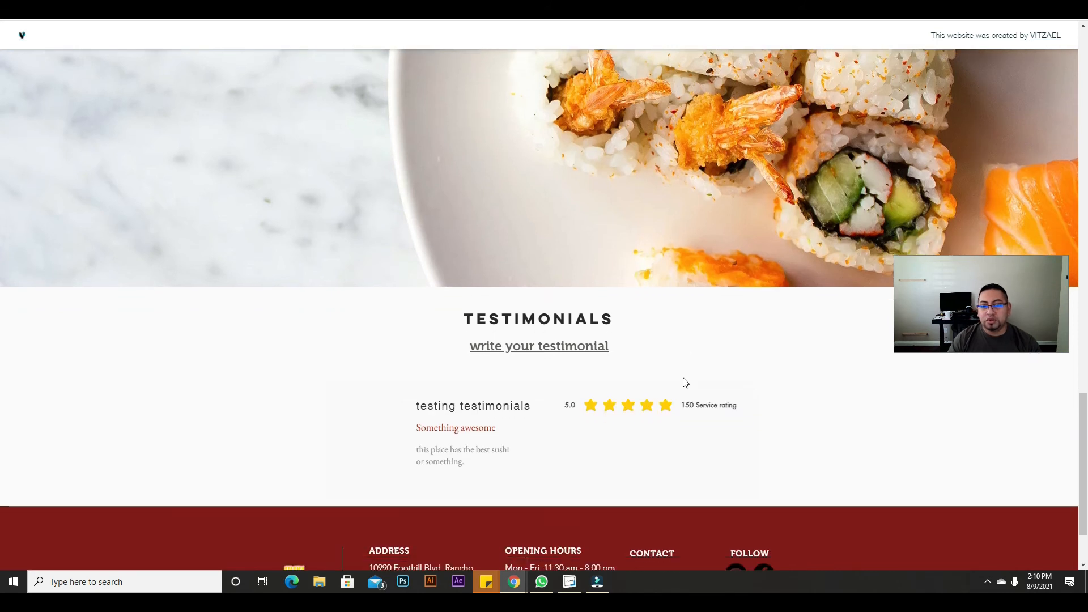
scroll(535, 403, "down", 2)
Step: Inspect the new 'Something awesome' review's title and body text
left_click_drag(494, 374, 428, 327)
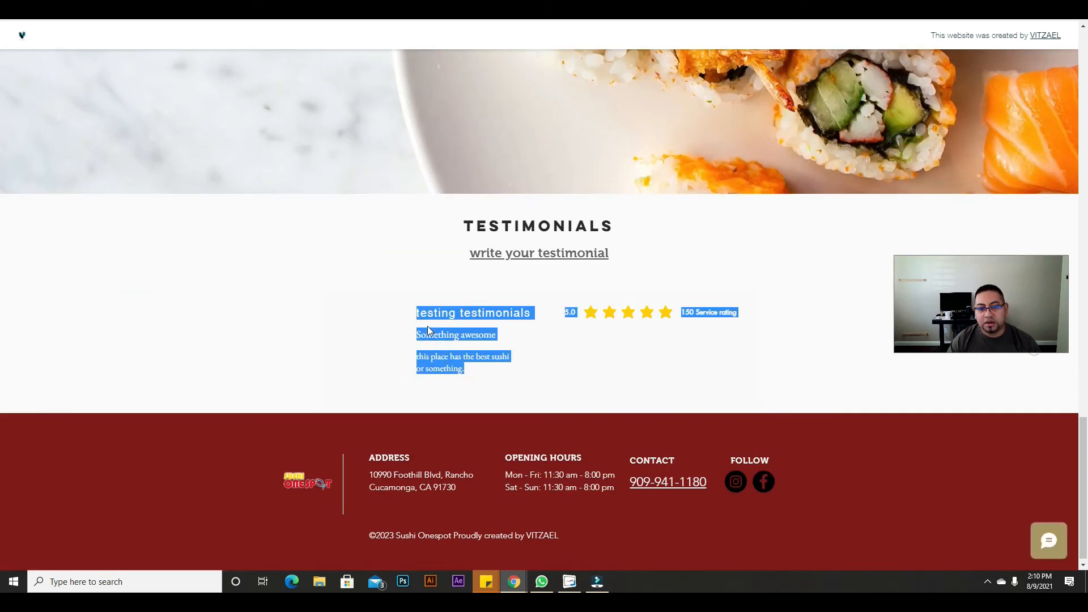
left_click(493, 301)
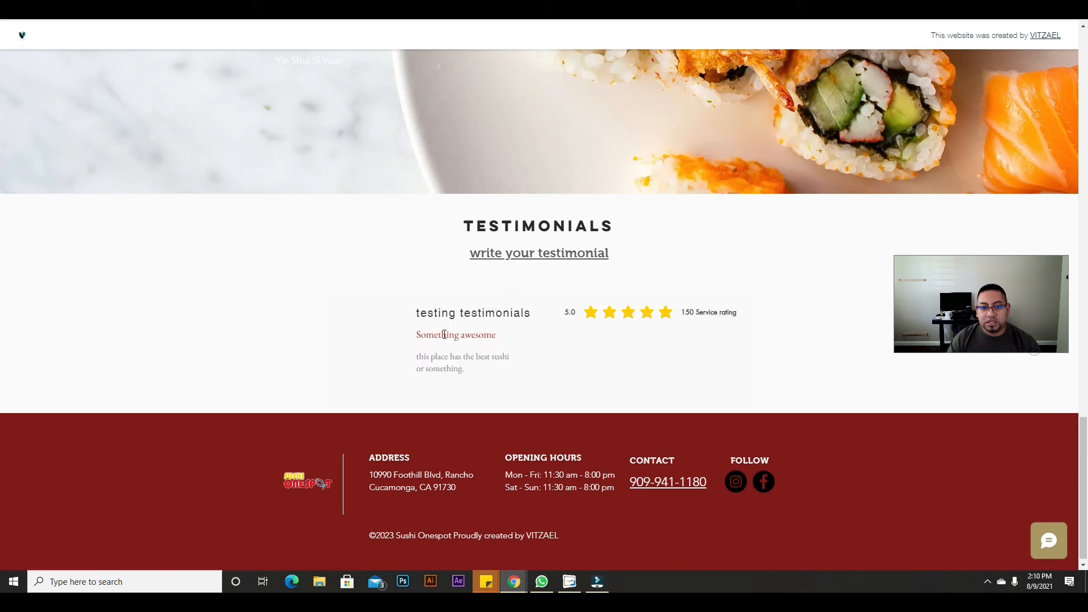
left_click_drag(432, 337, 537, 357)
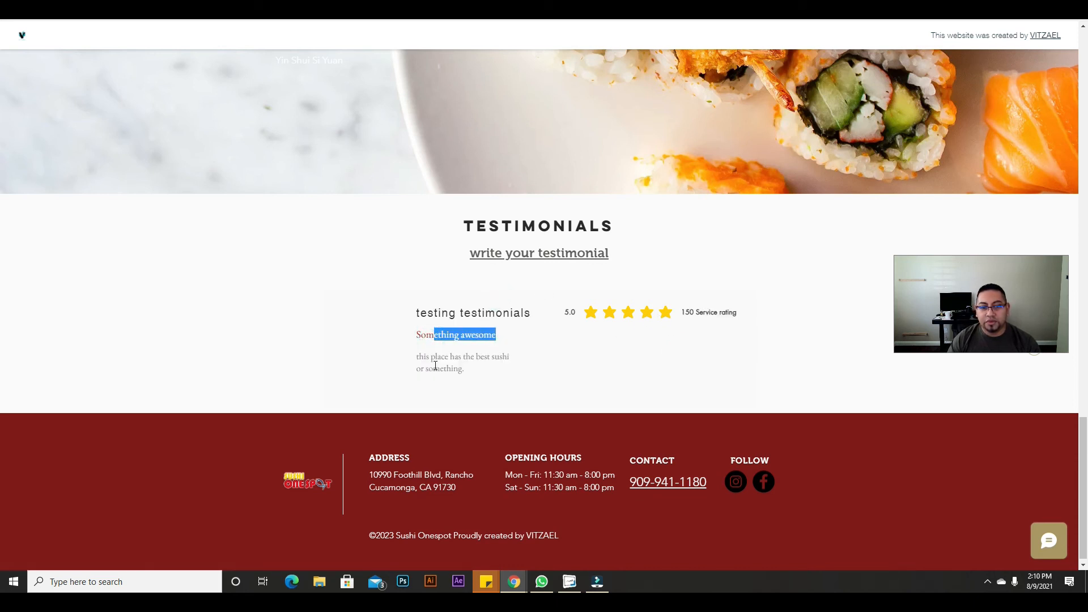
left_click_drag(418, 359, 498, 364)
left_click(557, 380)
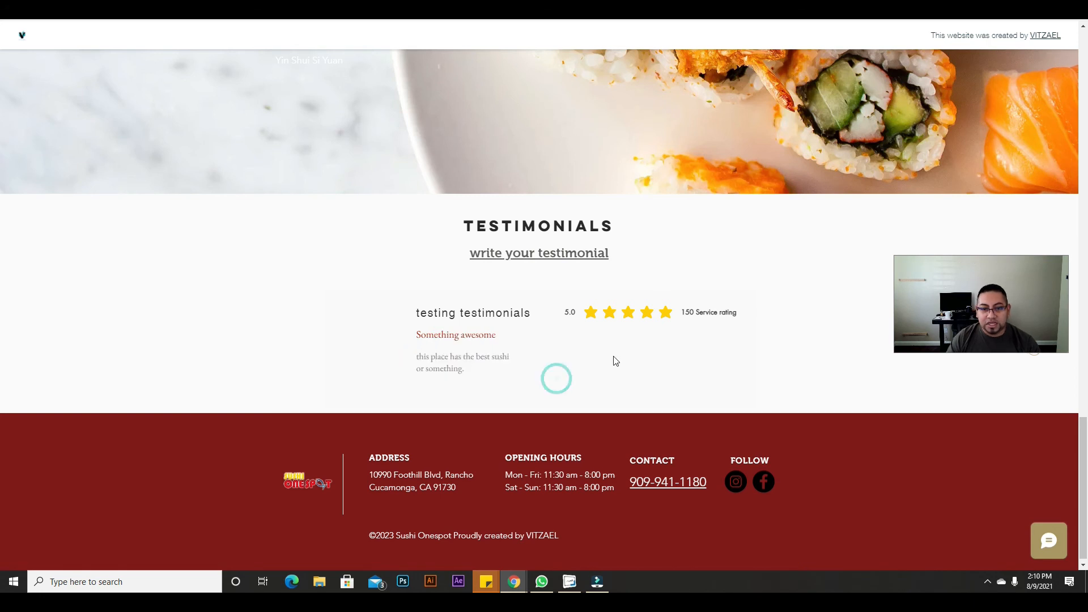
Step: Rate the second review four stars and enter a test name, email and 'Something ok' title
left_click(525, 254)
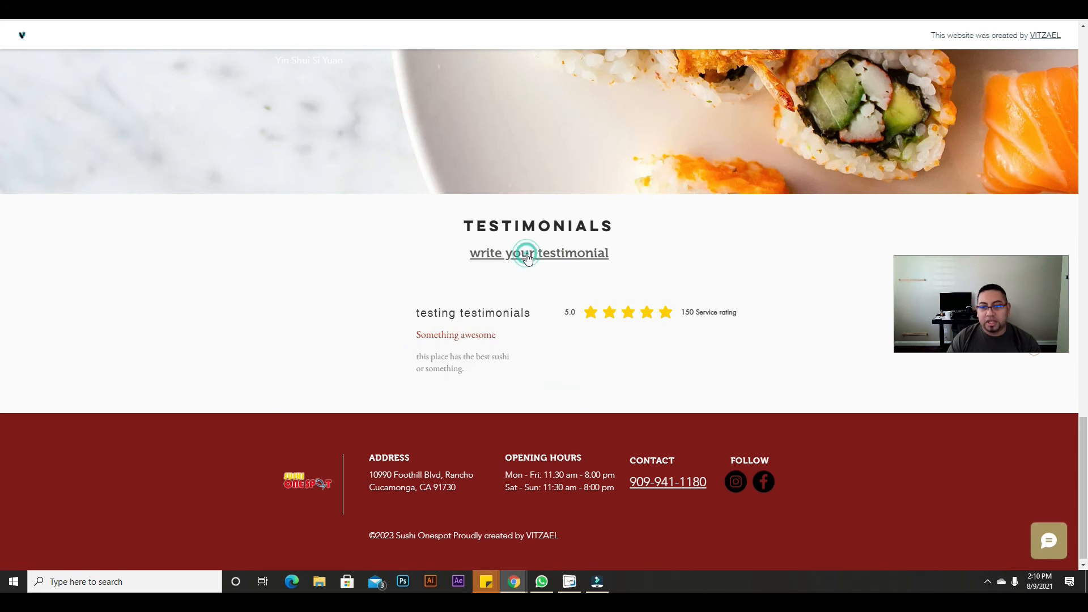
left_click(561, 179)
left_click(561, 203)
type("t")
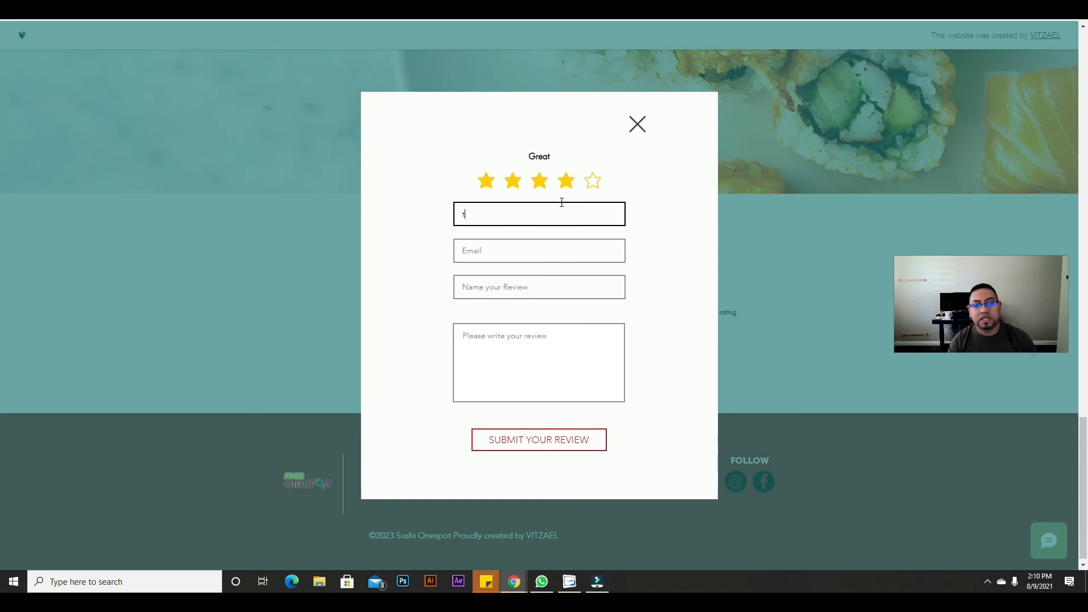
type("esting again")
key("Tab")
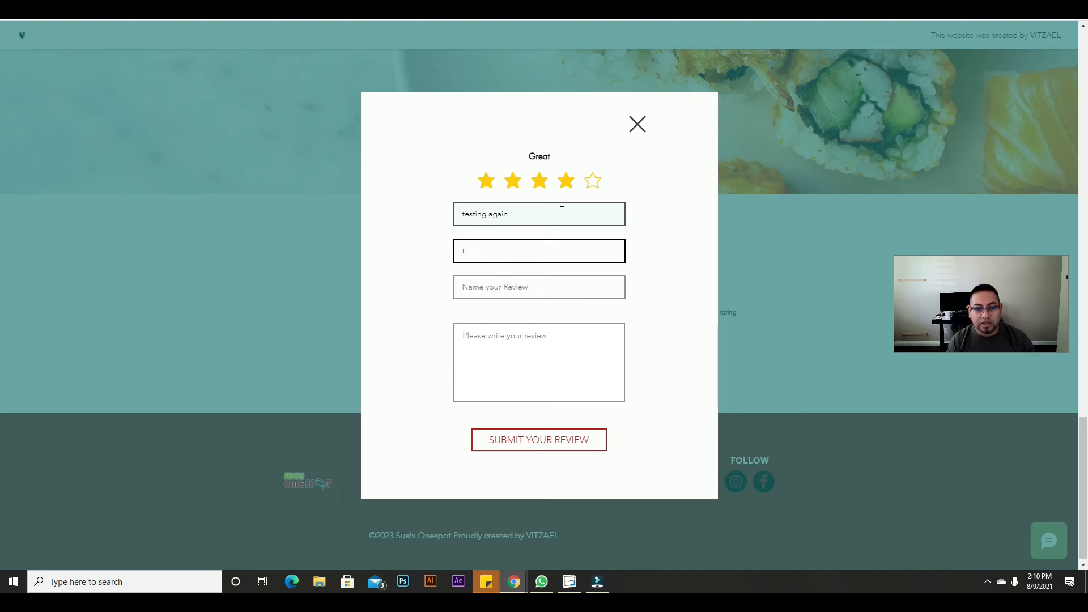
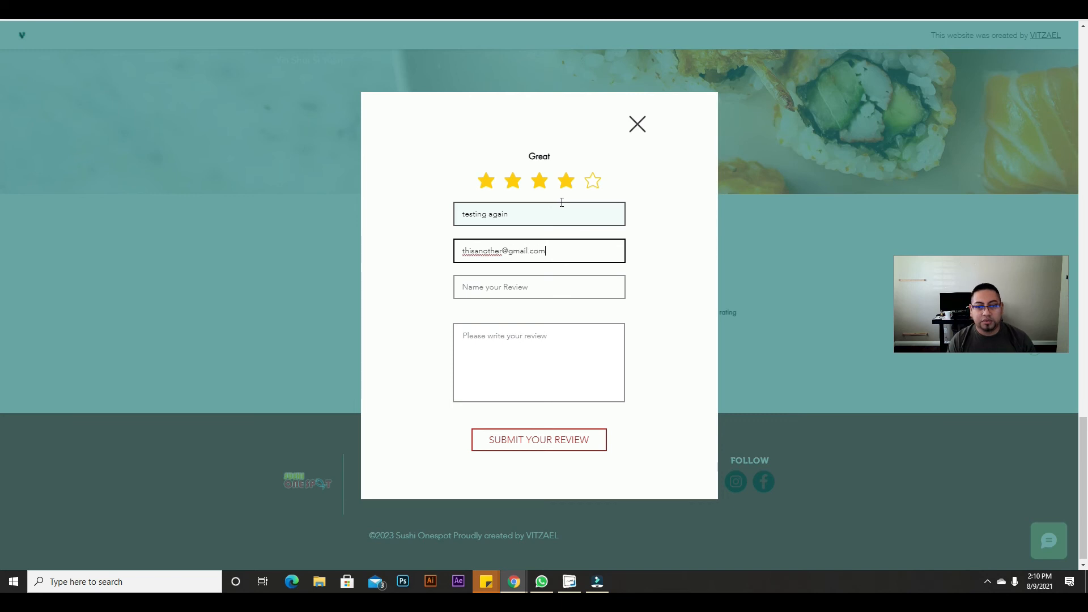
key("Tab")
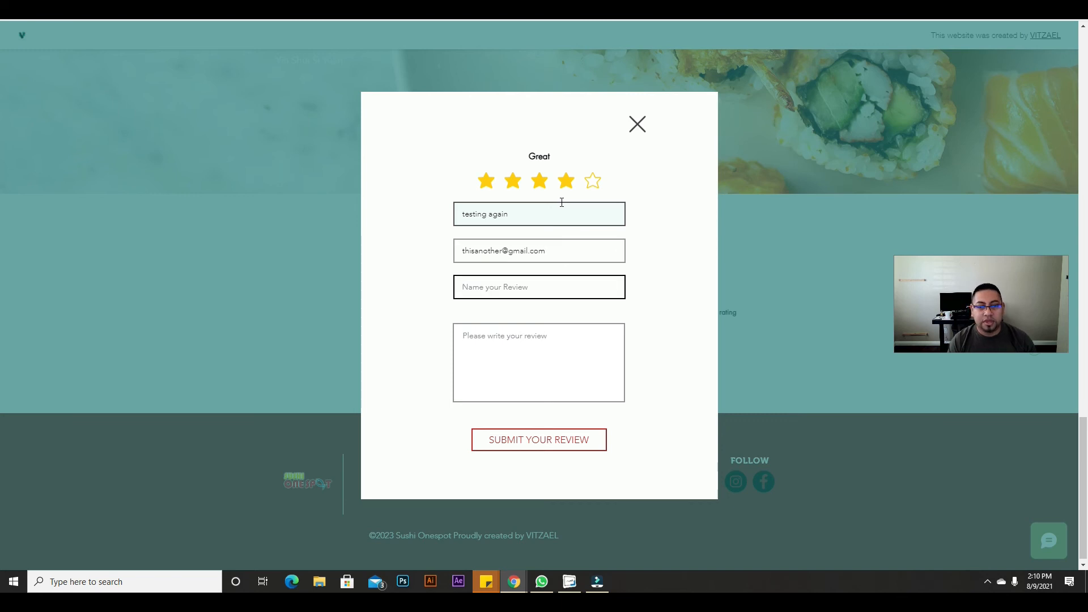
type("Something ok")
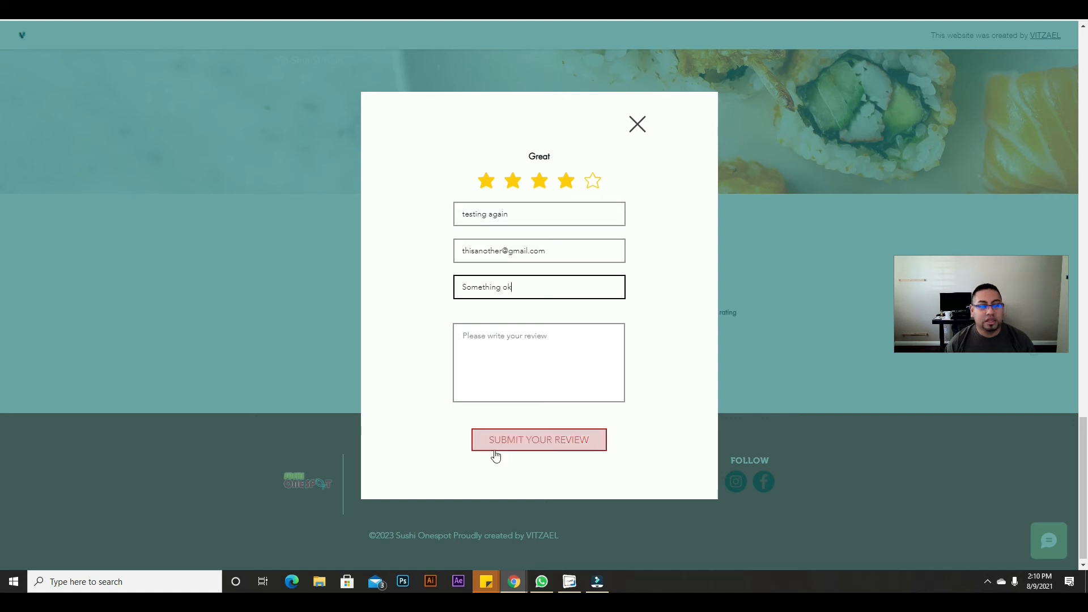
Step: Write the review text 'anything was ok.', submit it and close the popup
left_click(508, 380)
type("anything was ok.")
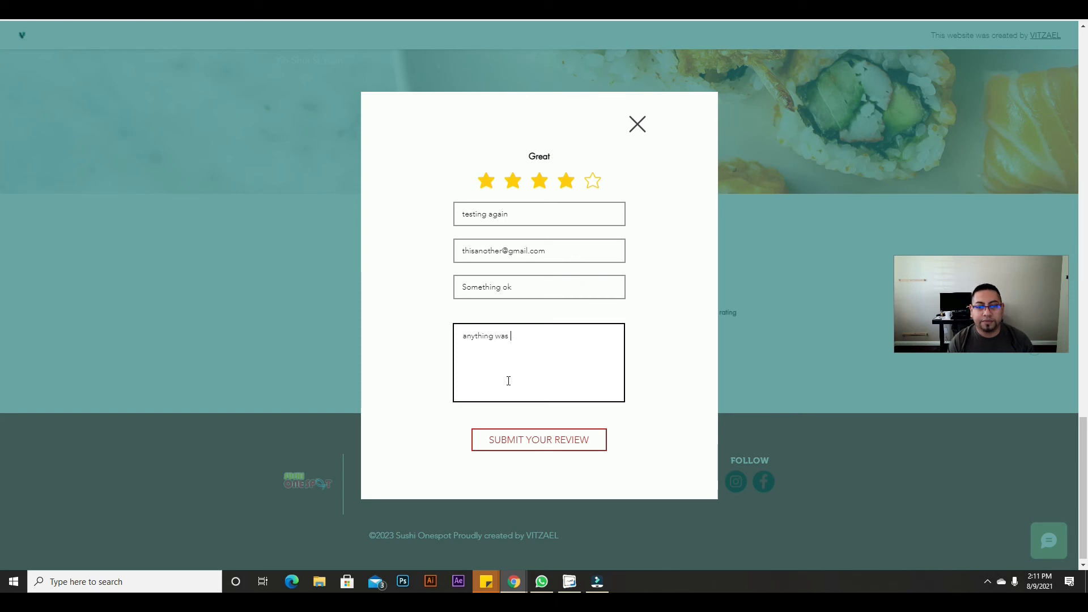
left_click(544, 445)
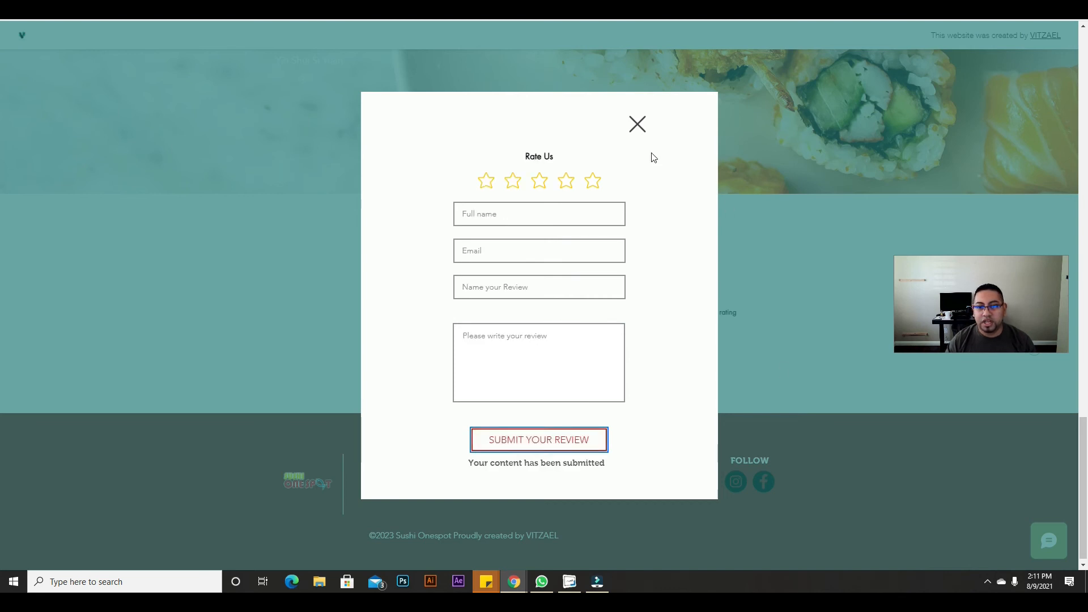
left_click(637, 124)
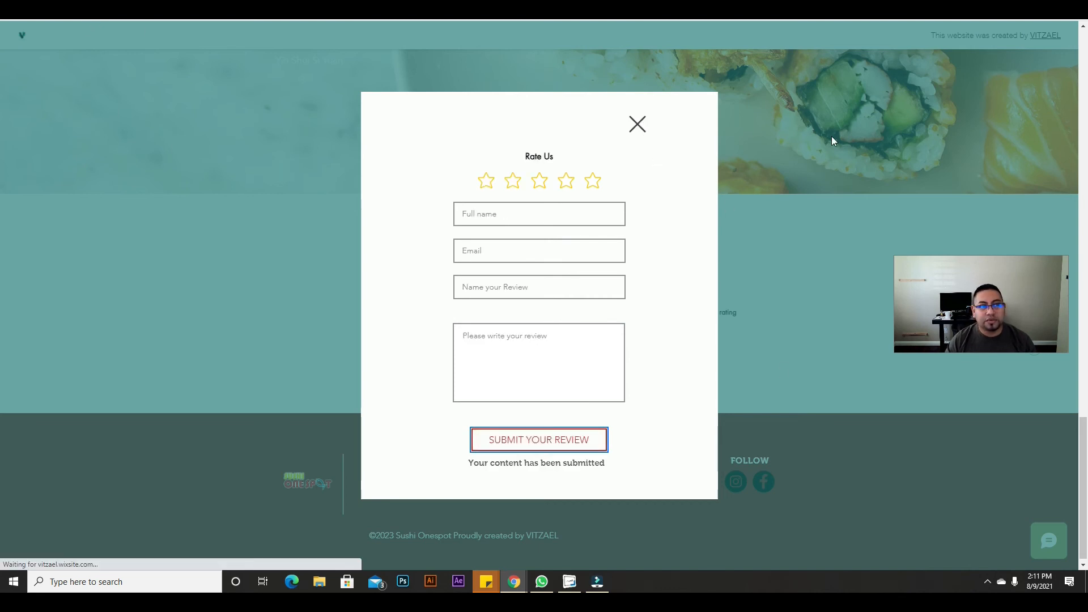
Step: Scroll the live page to Testimonials to check the 4.0-star 'Something ok' review
scroll(543, 308, "down", 2)
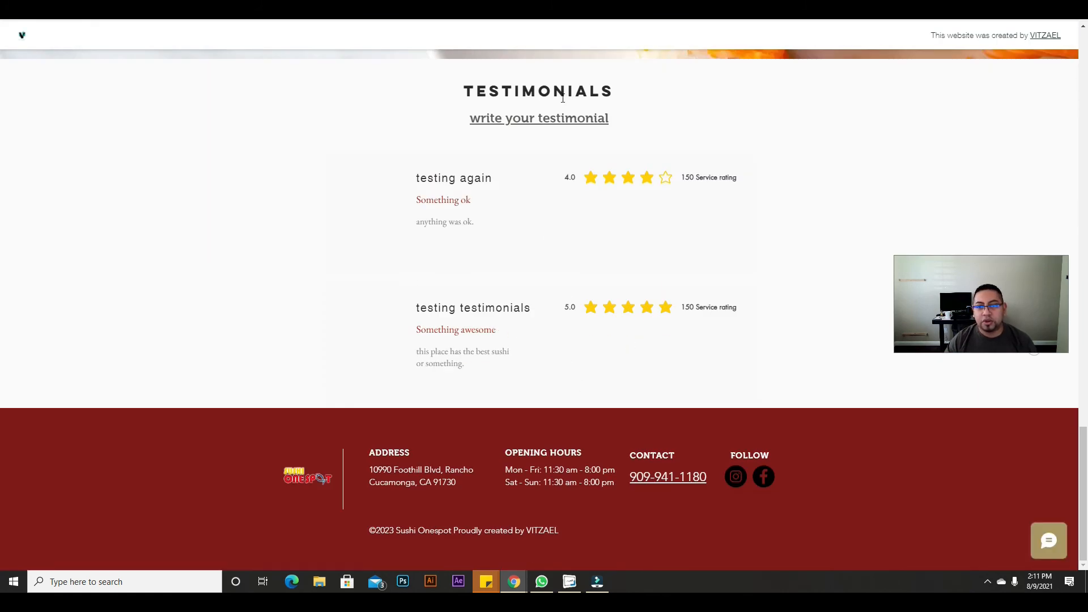
scroll(619, 348, "up", 3)
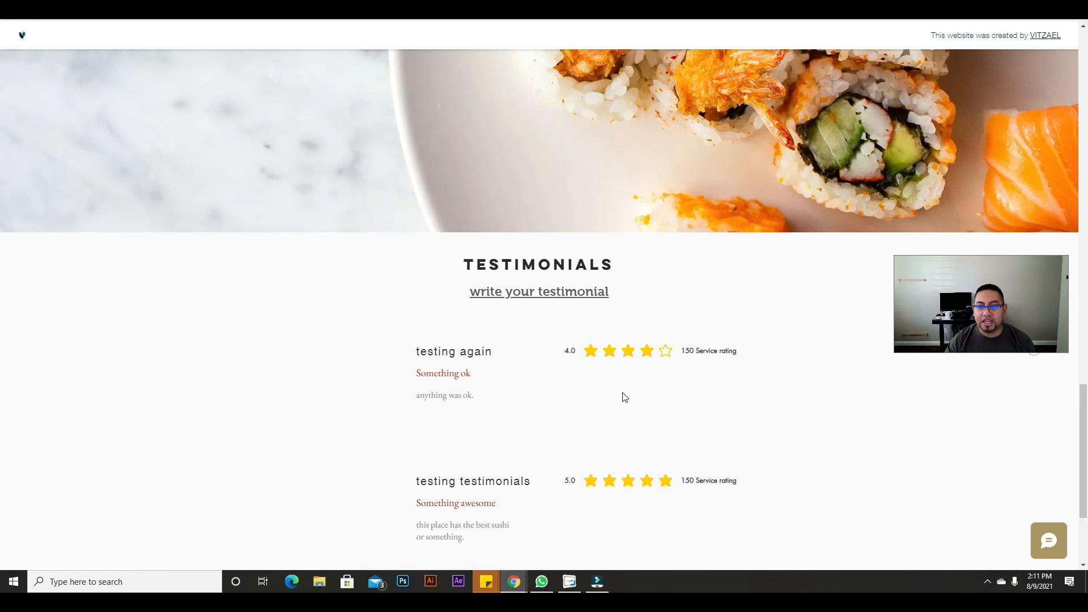
scroll(621, 396, "down", 2)
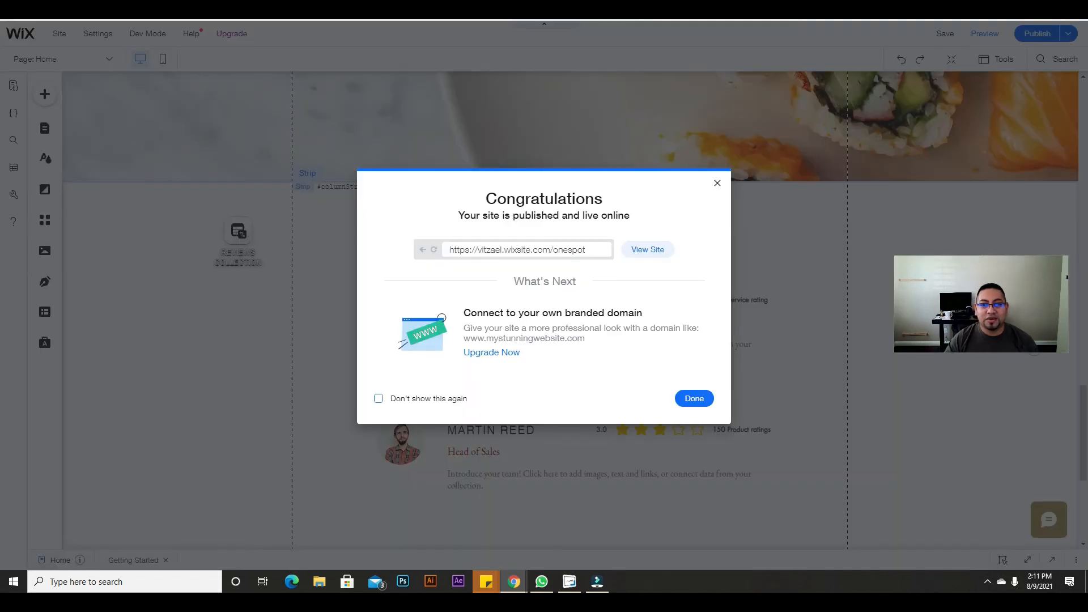
Step: Open the Review form lightbox and move its star rating up
left_click(716, 185)
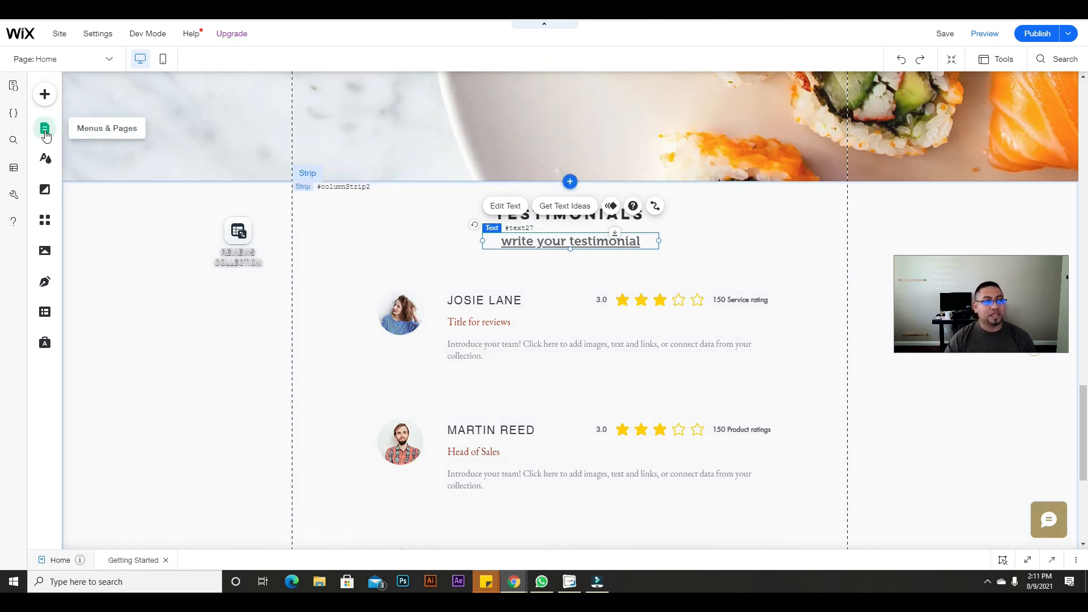
left_click(46, 134)
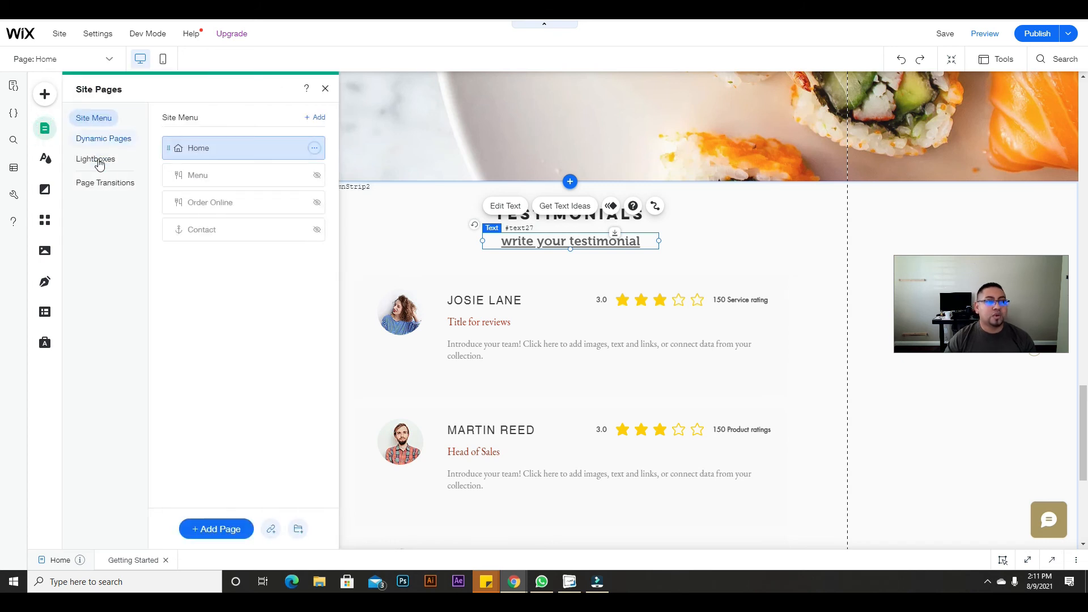
left_click(98, 159)
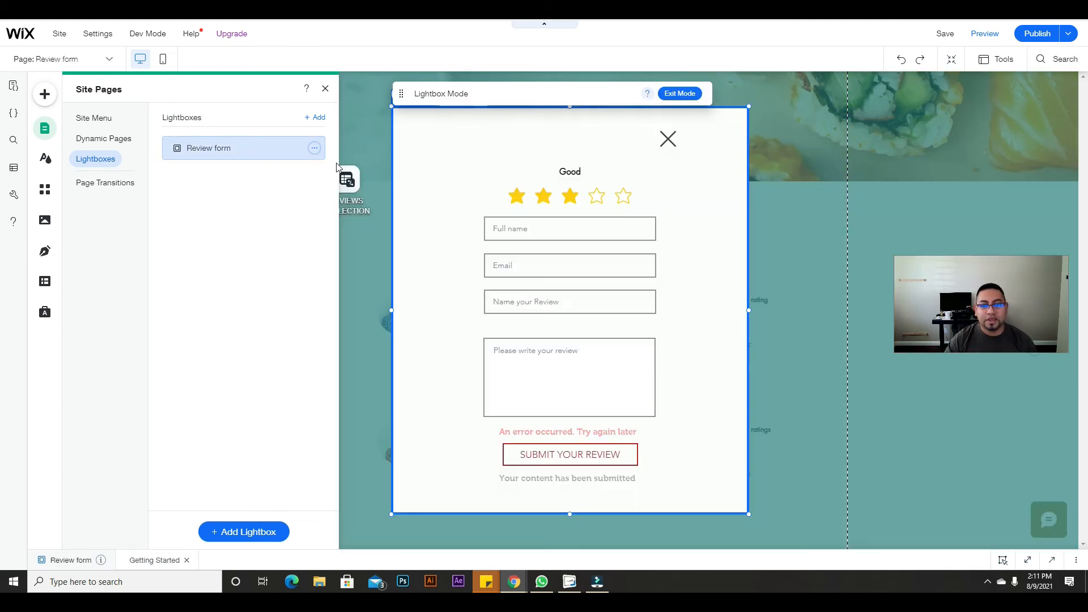
left_click(596, 201)
mouse_move(600, 171)
left_mouse_down()
mouse_move(604, 130)
mouse_move(604, 153)
left_mouse_up()
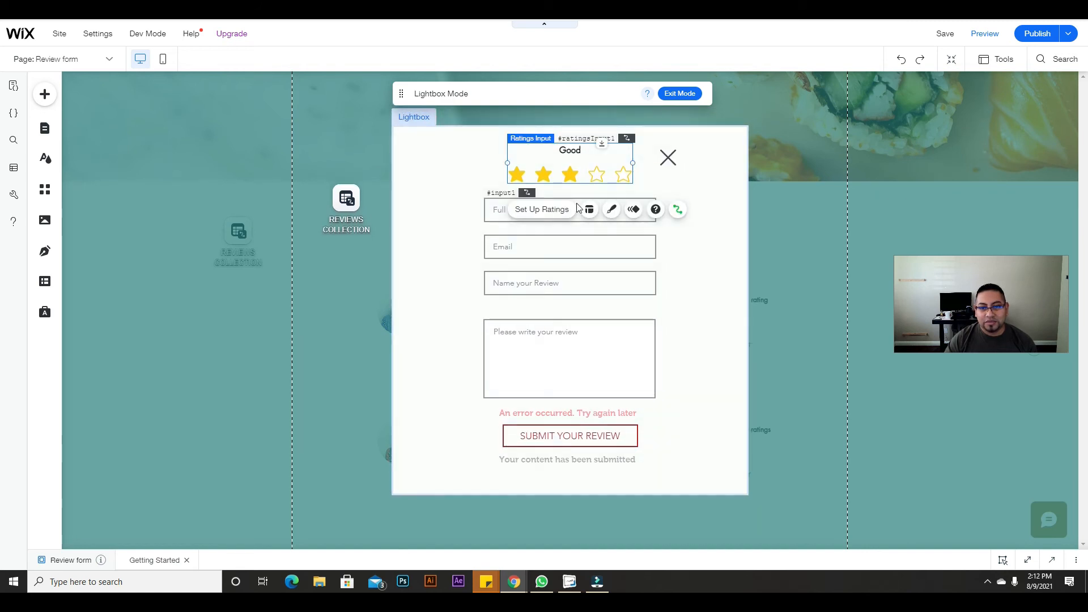
Step: Make the lightbox taller, raise the close icon, and move the review text box down
left_click(463, 243)
left_click(614, 210)
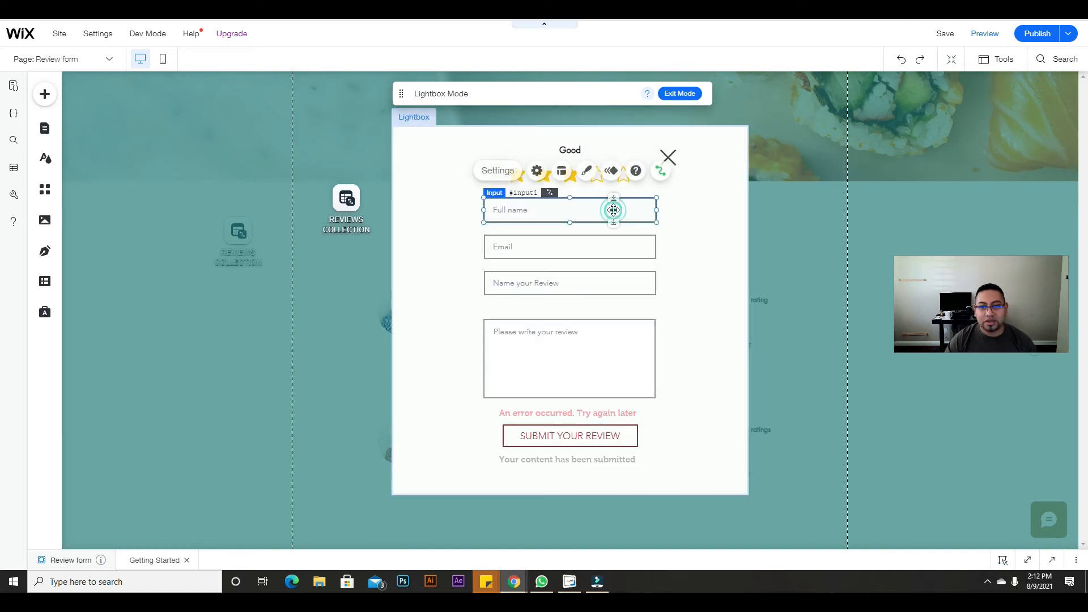
left_click(607, 284)
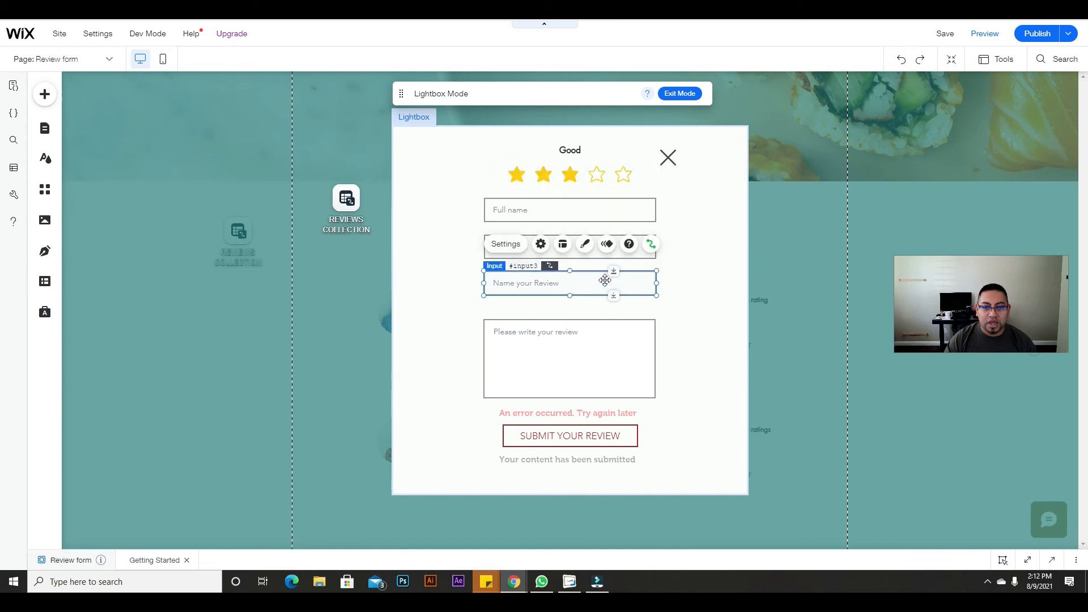
left_click(608, 335)
left_click(673, 470)
left_click_drag(569, 497, 570, 535)
left_click_drag(668, 157, 669, 128)
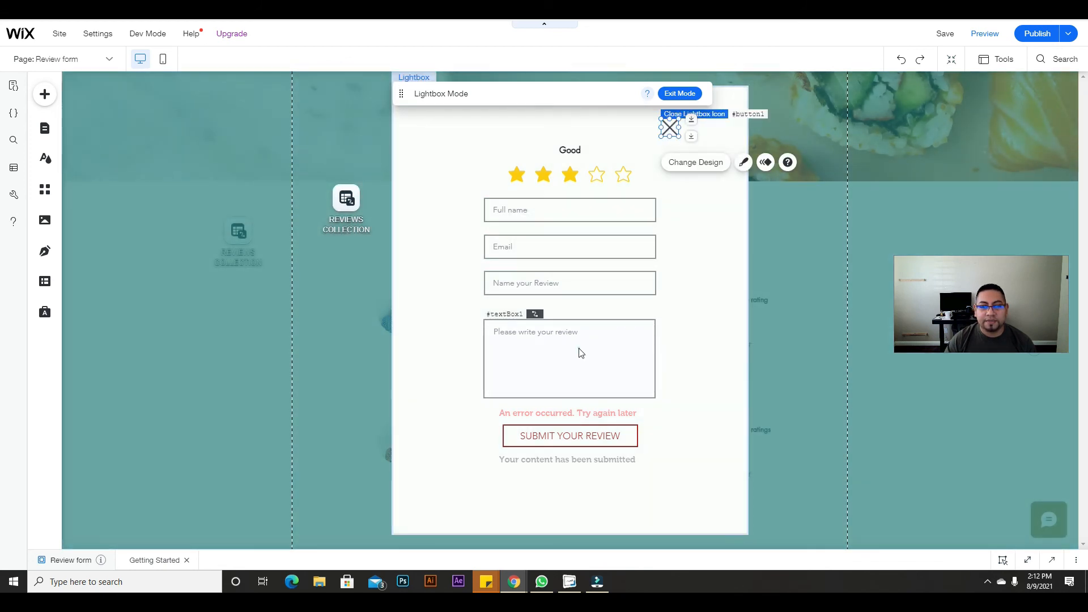
left_click(610, 324)
left_click_drag(611, 324, 612, 356)
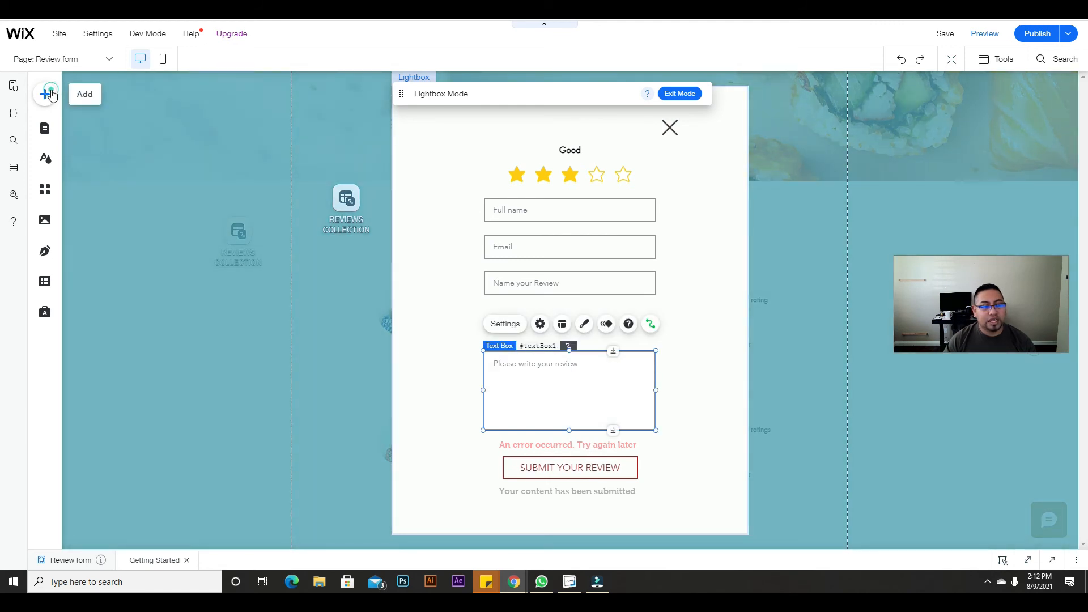
Step: Add an upload button to the lightbox above the review box
left_click(49, 95)
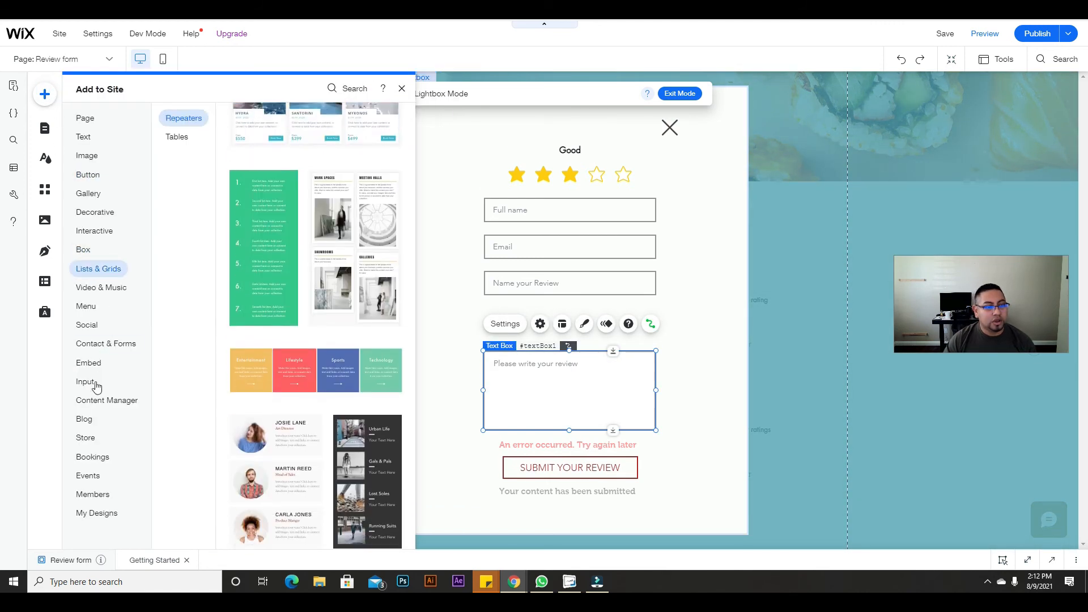
mouse_move(86, 383)
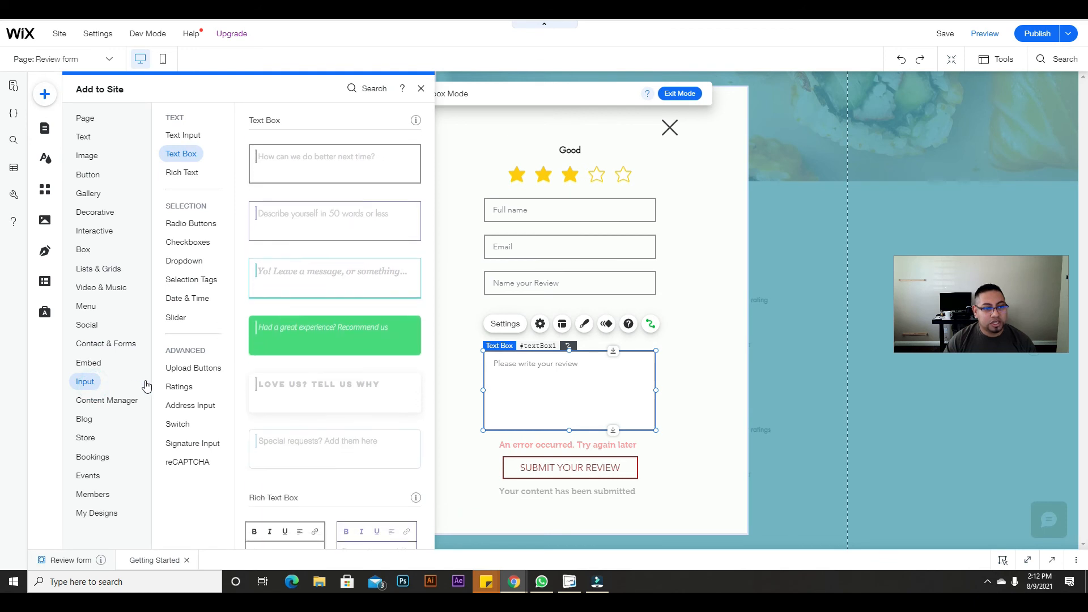
mouse_move(192, 385)
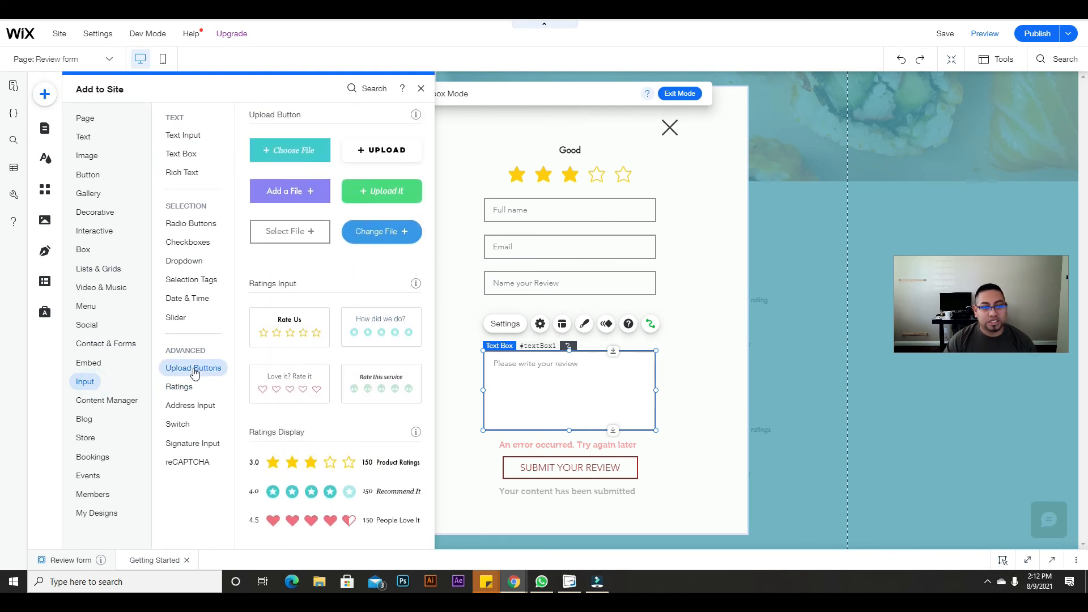
left_click_drag(393, 155, 656, 325)
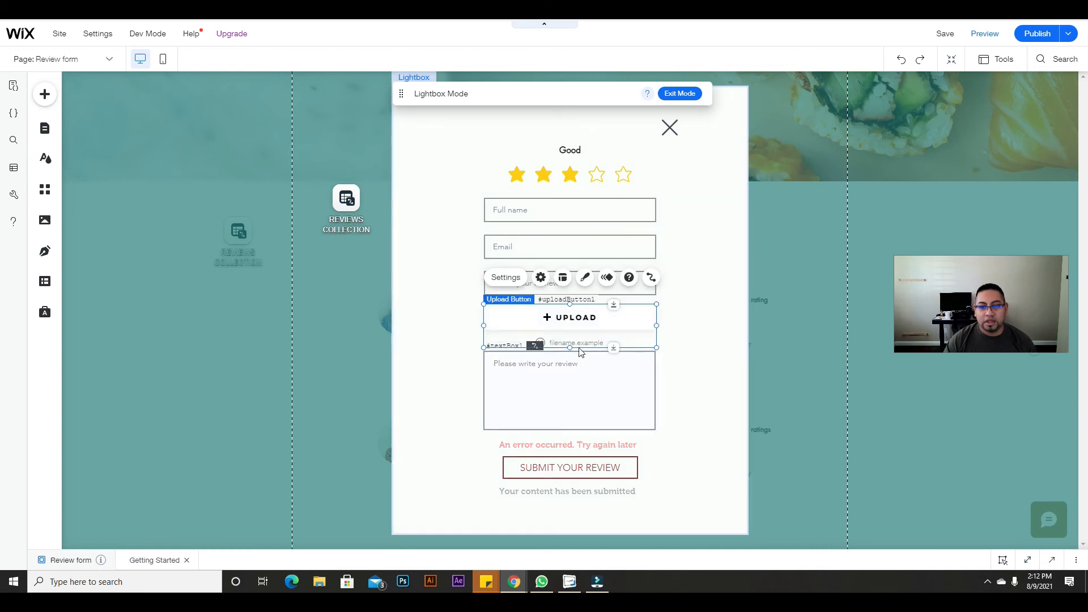
Step: Change the upload button's label to 'Upload your picture'
left_click(540, 277)
left_click(356, 396)
left_click(357, 395)
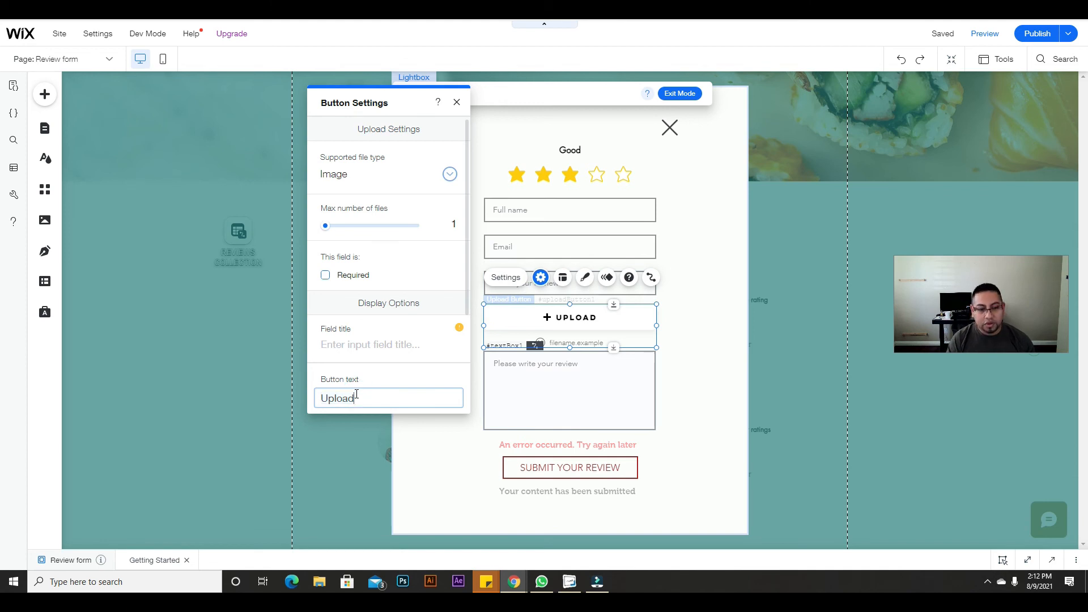
type("your picture")
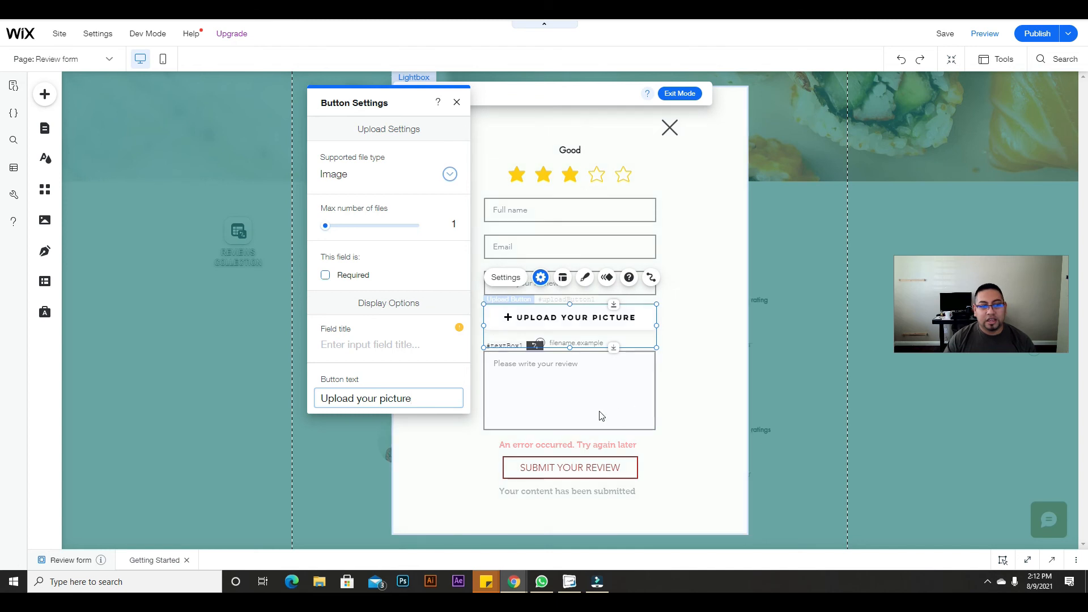
mouse_move(459, 328)
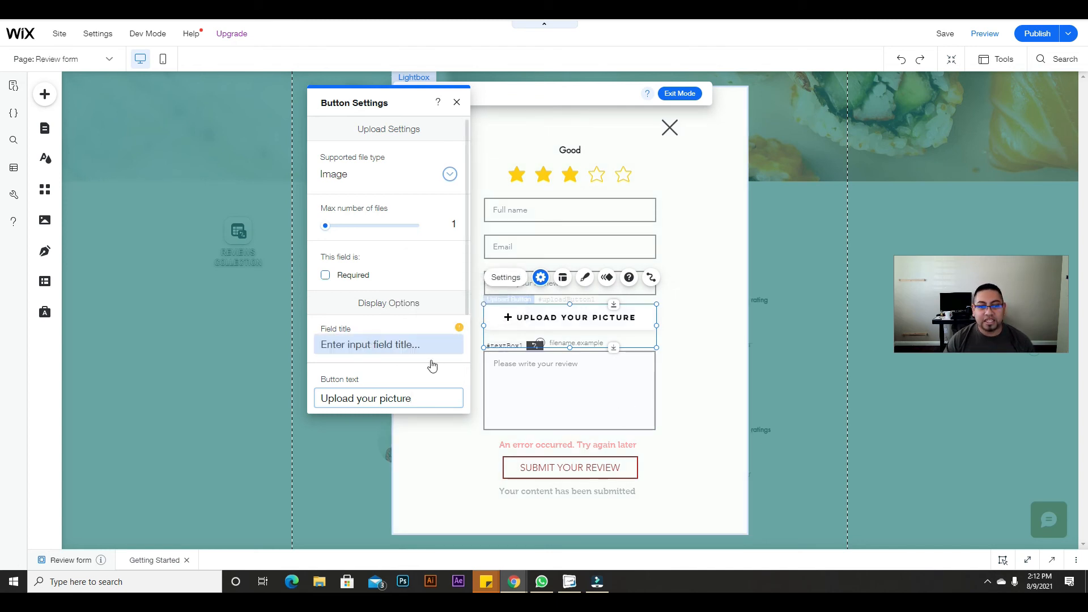
left_click(457, 104)
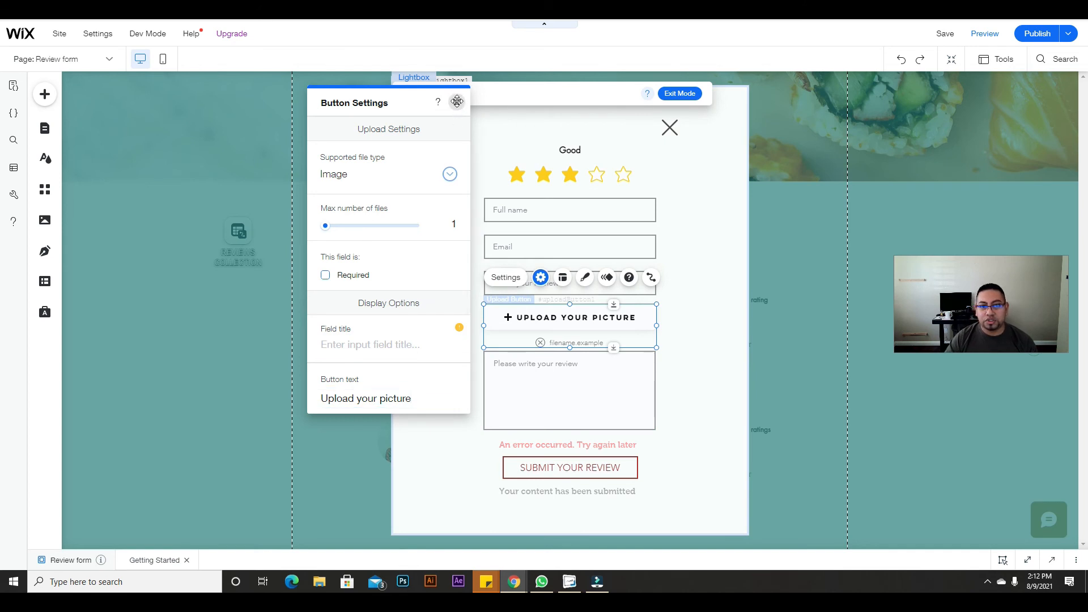
Step: Connect the button's uploaded file to the collection's Image field and publish the site
left_click(651, 278)
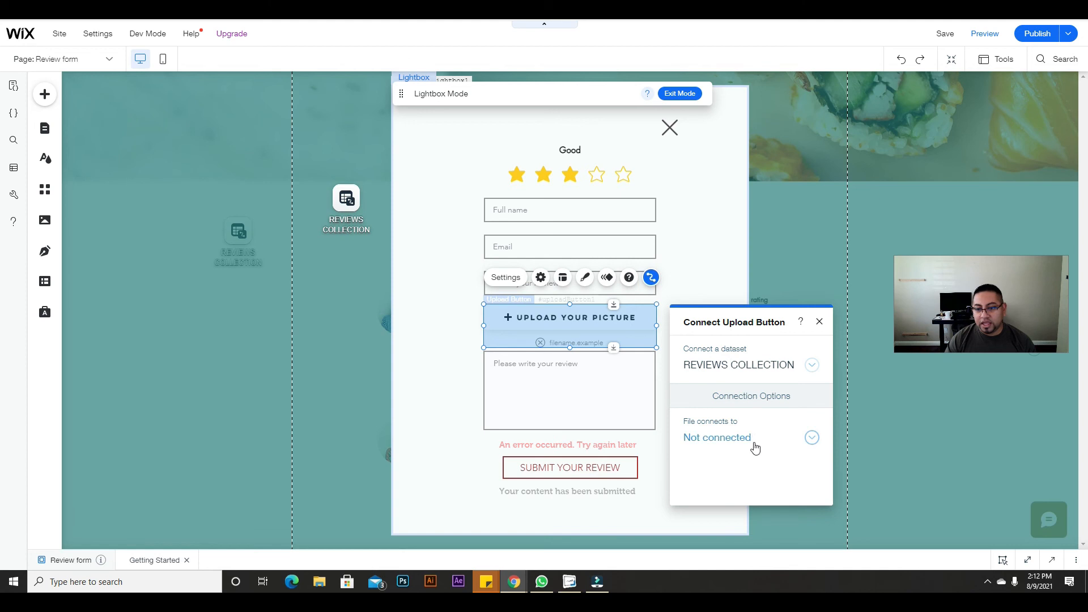
left_click(755, 448)
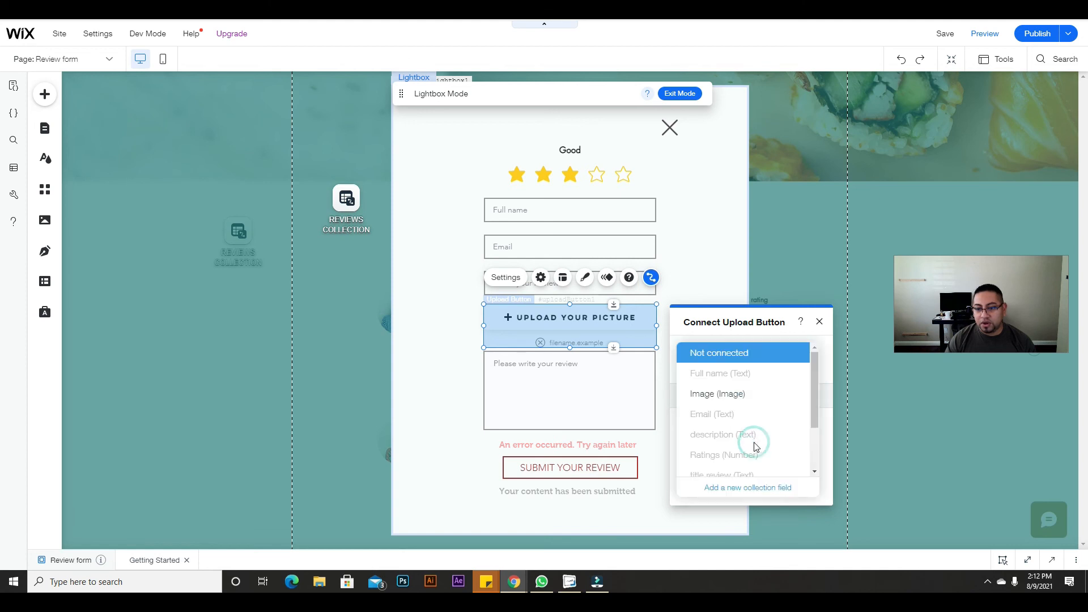
left_click(717, 394)
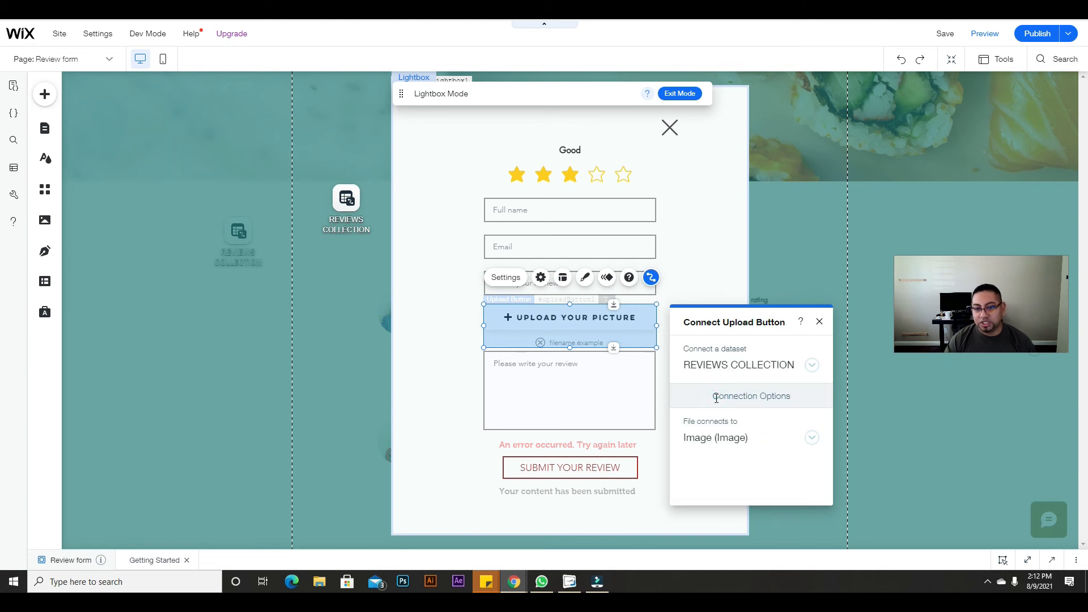
left_click(817, 323)
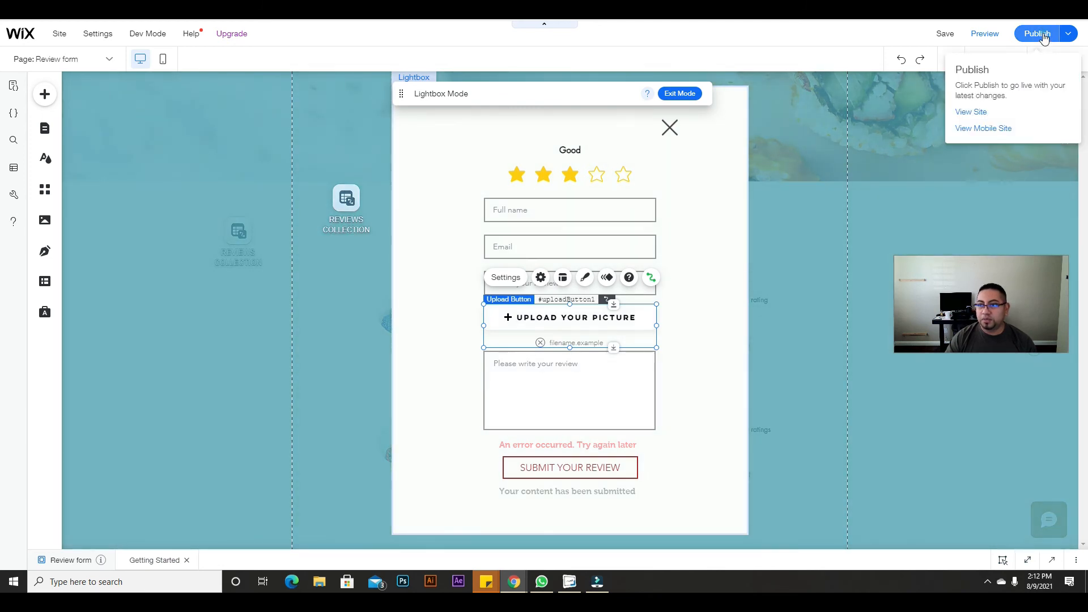
left_click(1043, 34)
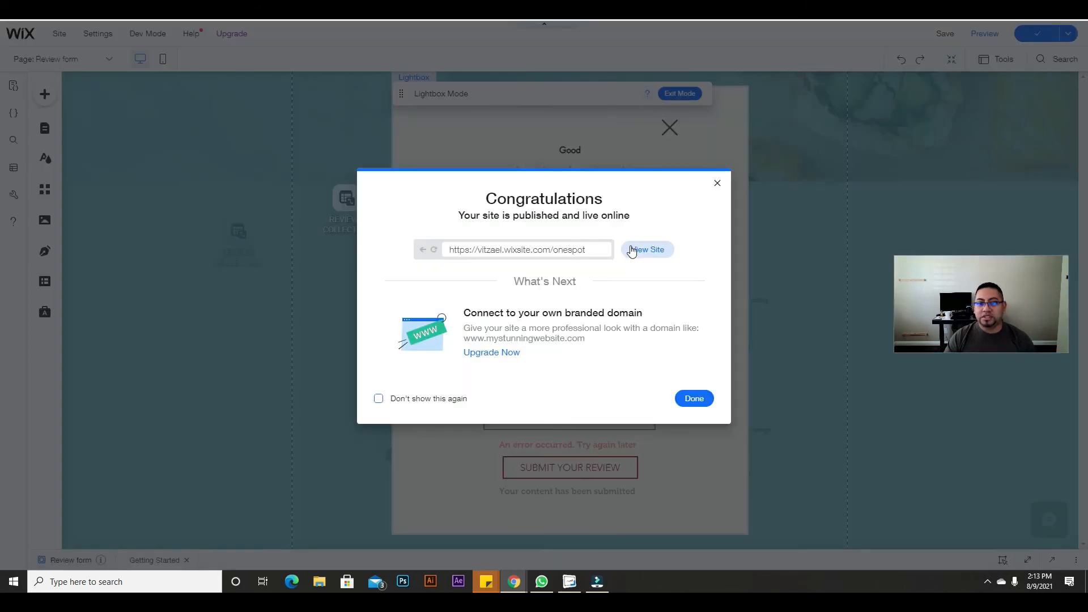
Step: View the published site and open the review form from the Testimonials section
left_click(633, 250)
scroll(780, 301, "down", 4)
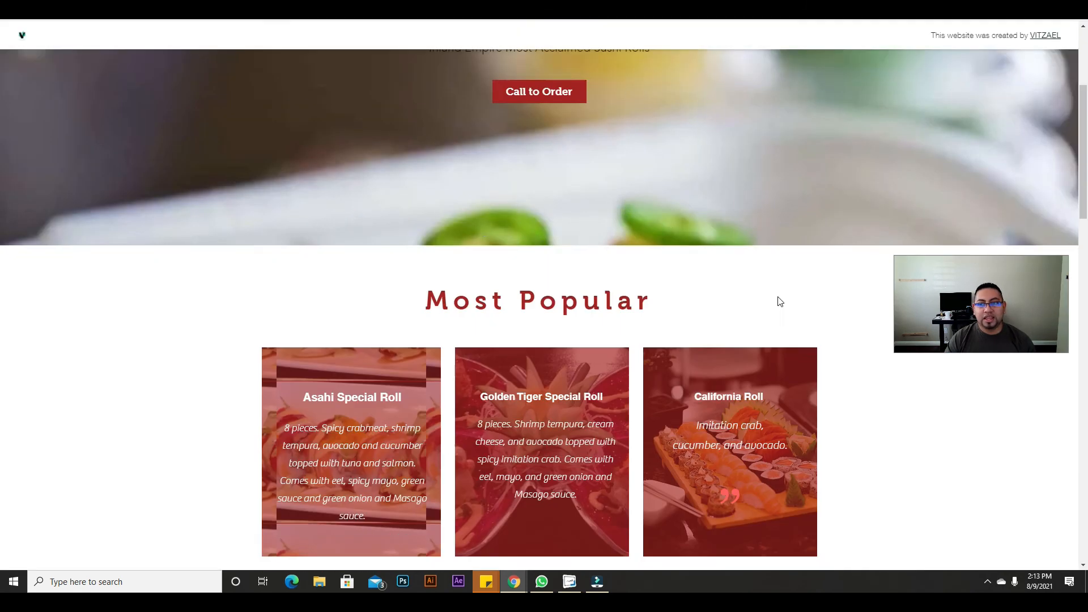
scroll(779, 301, "down", 10)
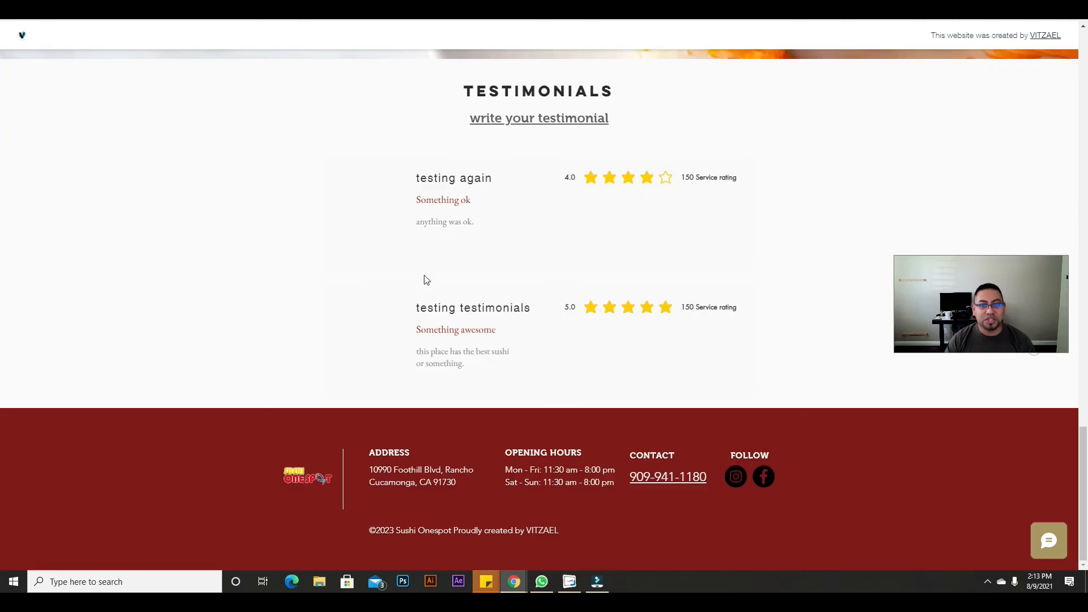
left_click(521, 121)
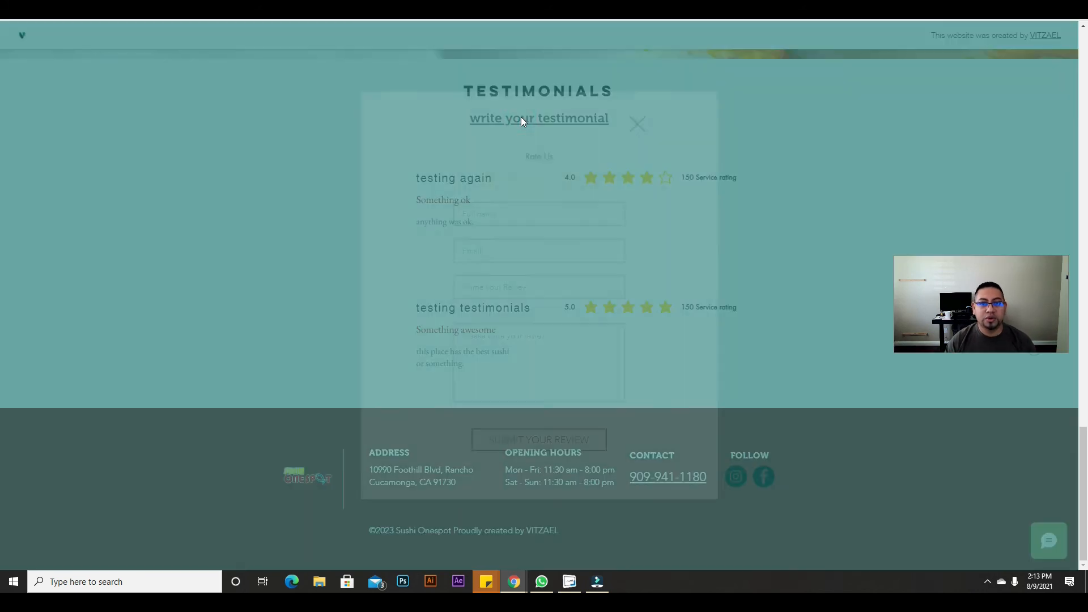
left_click(519, 211)
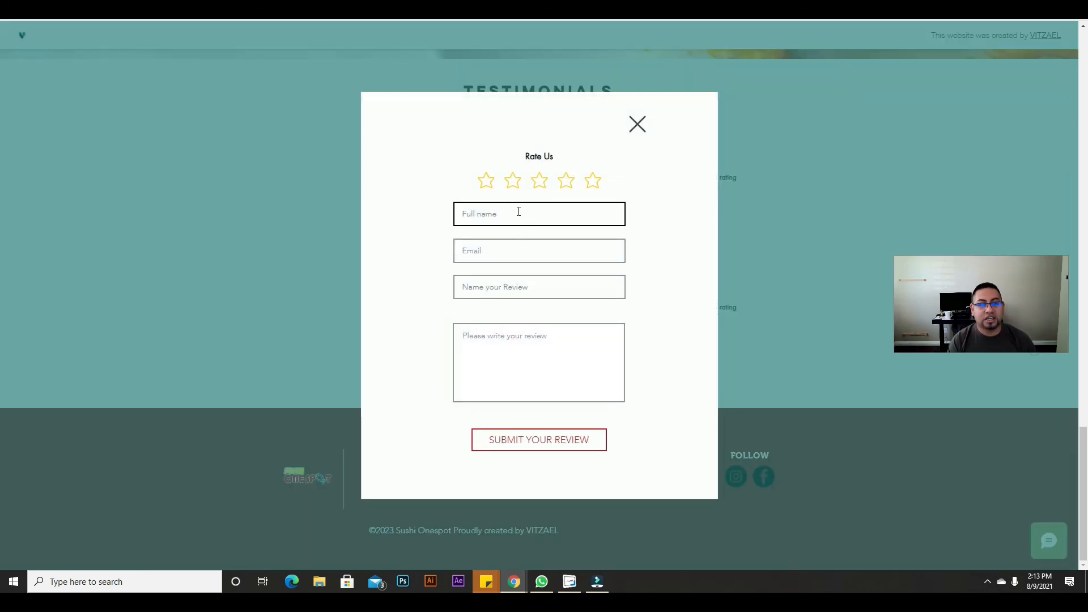
Step: Fill the test review with name 'testing', five stars, an email, title 'So' and partial text, then return to the editor
type("testing again")
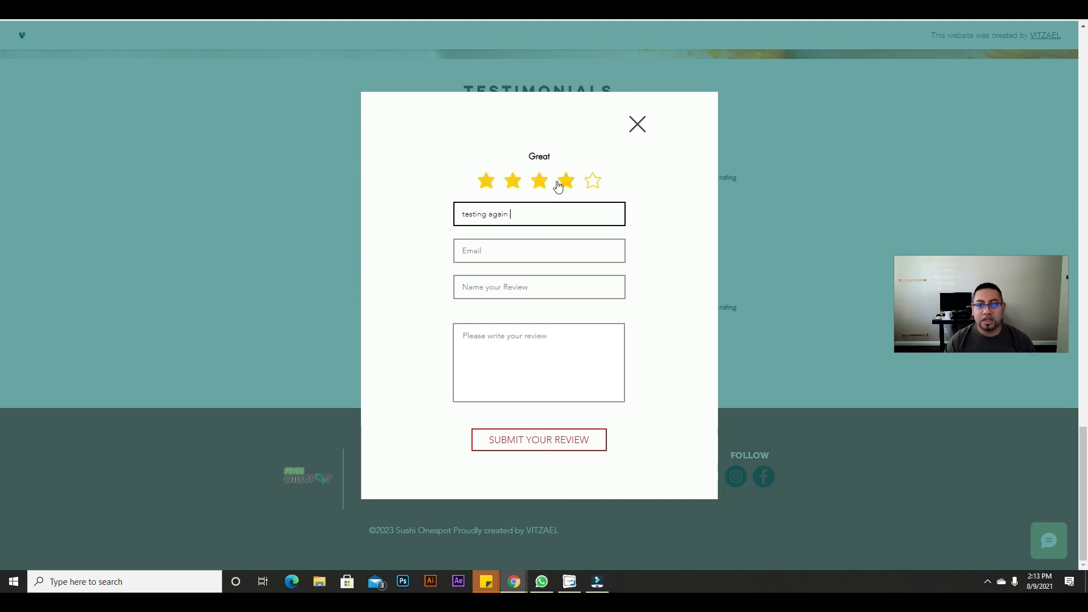
left_click(591, 182)
left_click(542, 248)
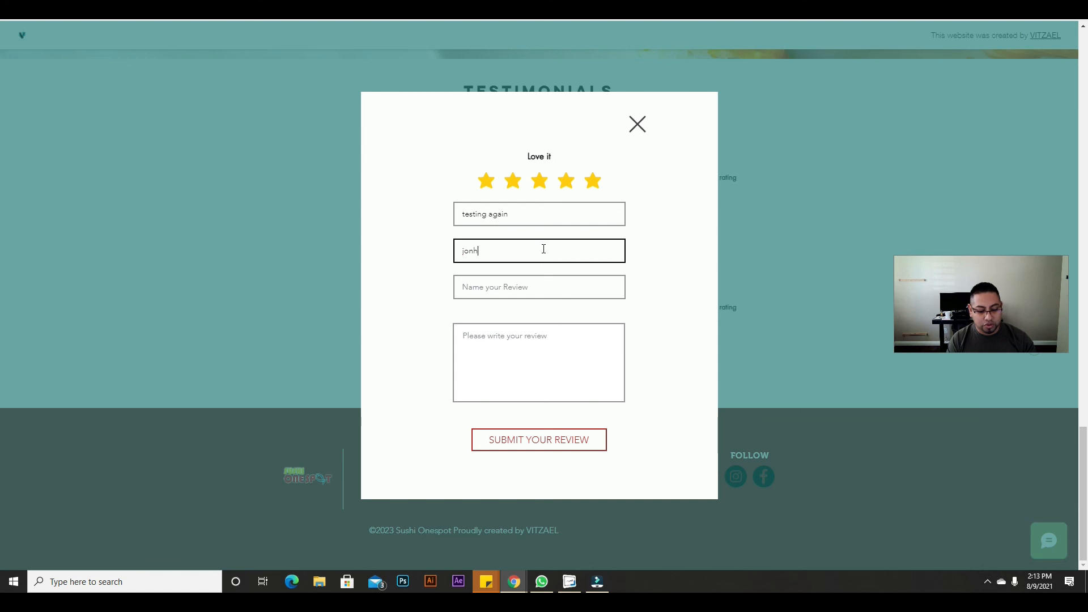
type("m")
key("Tab")
type("this")
key("BackSpace")
key("BackSpace")
key("BackSpace")
key("BackSpace")
type("s")
key("BackSpace")
type("So")
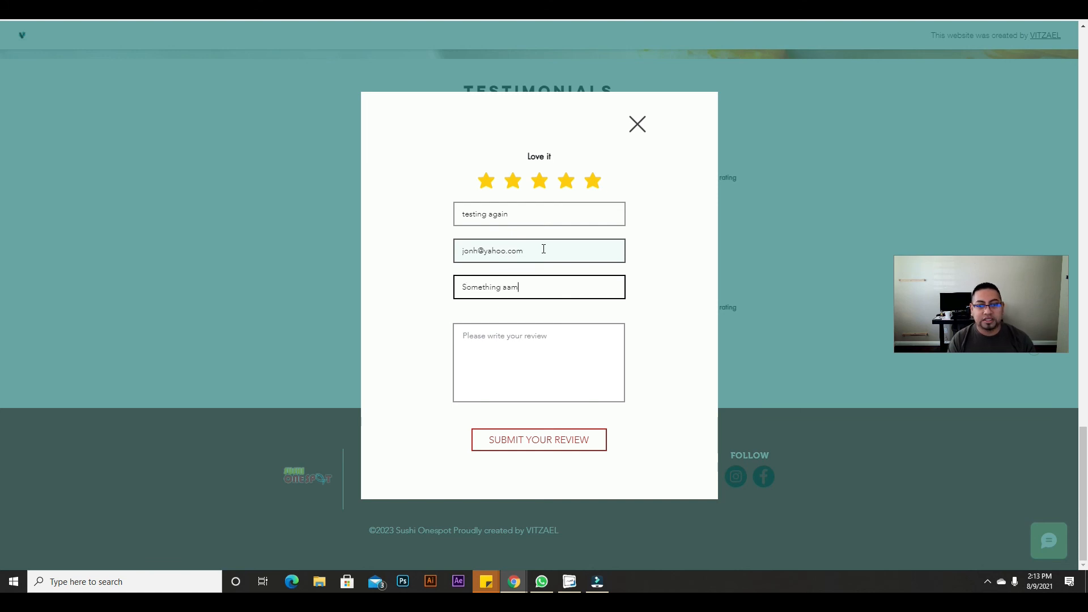
left_click(531, 343)
type("i really love i")
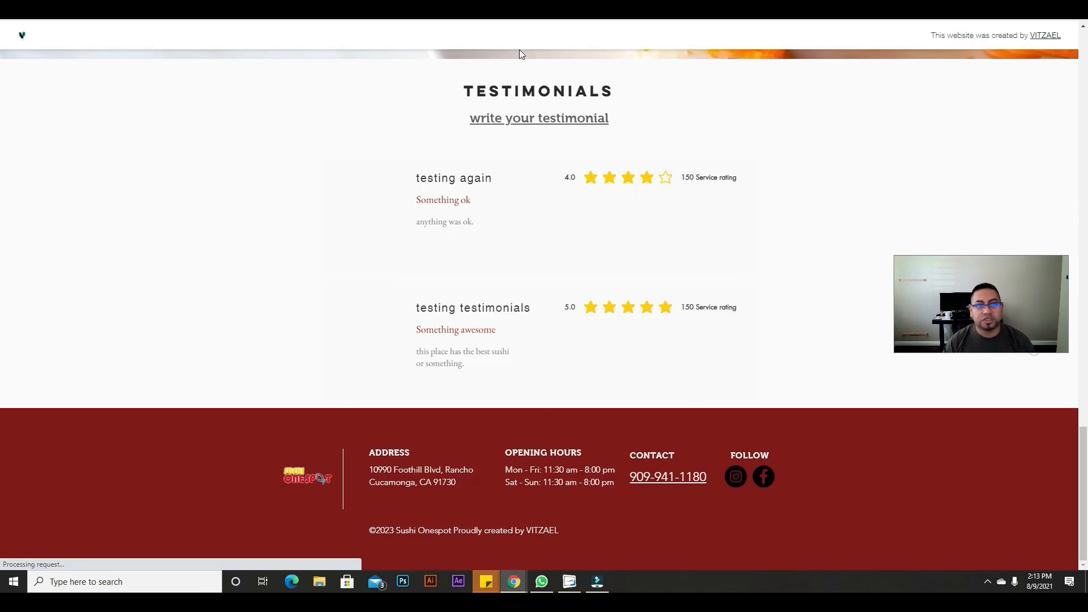
left_click(556, 7)
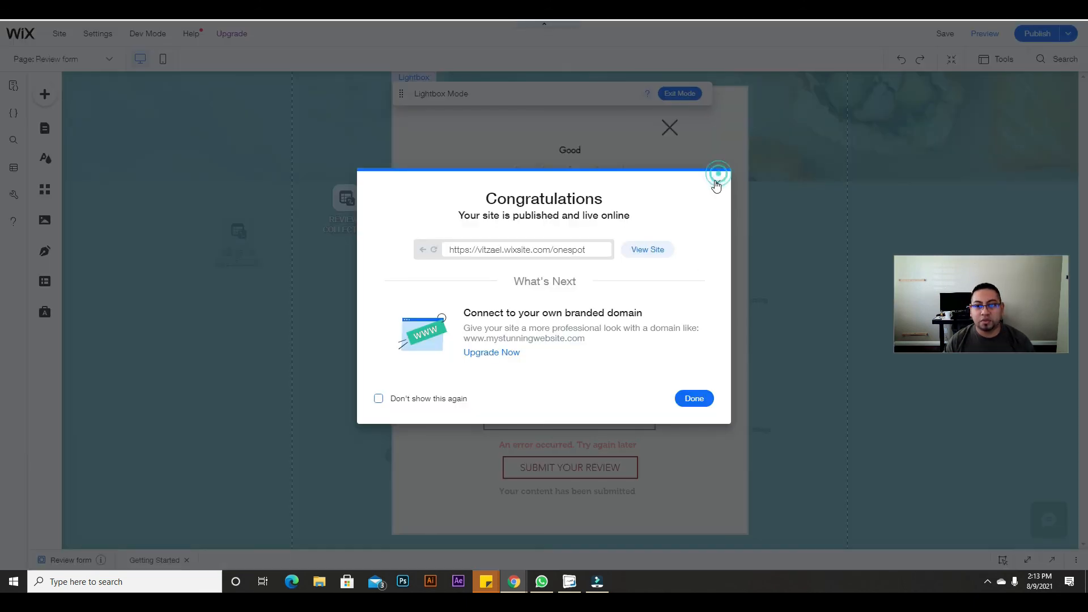
Step: Republish the site, open the live site, and scroll to the Testimonials section
left_click(717, 182)
left_click(1036, 34)
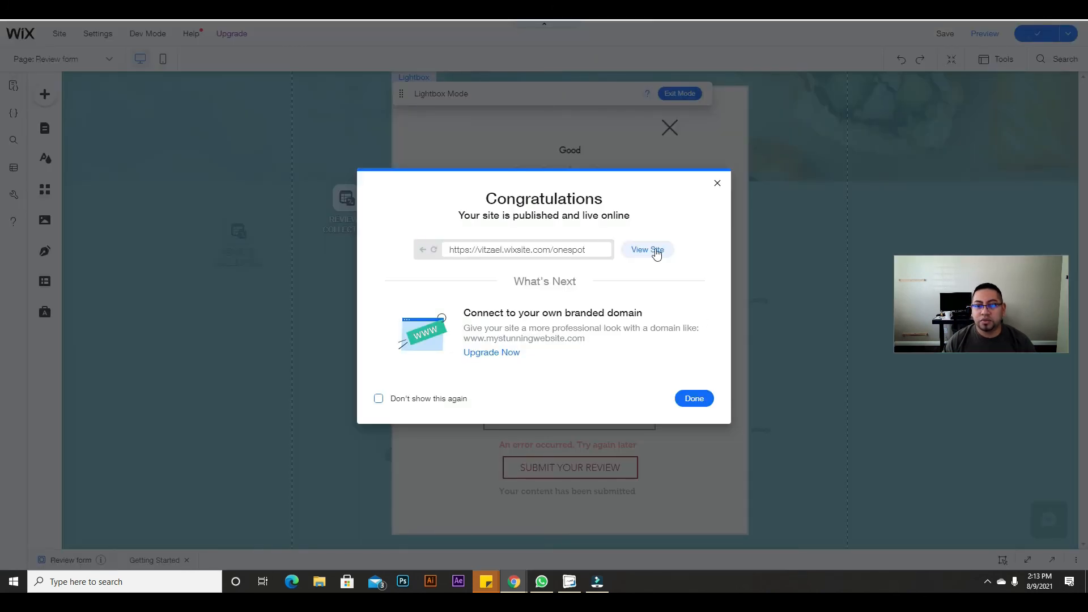
left_click(654, 250)
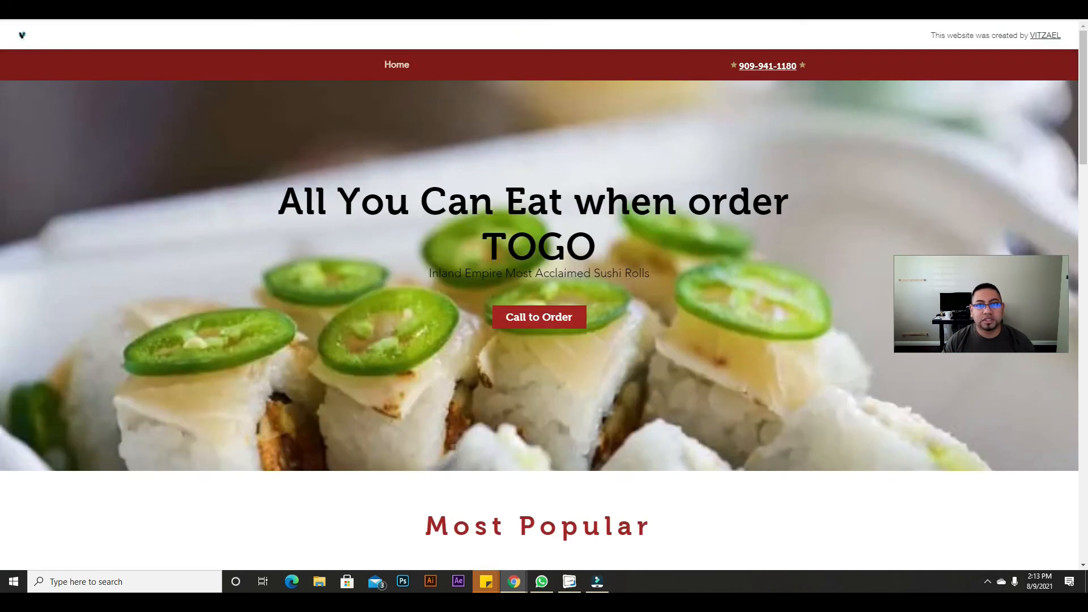
scroll(539, 409, "down", 20)
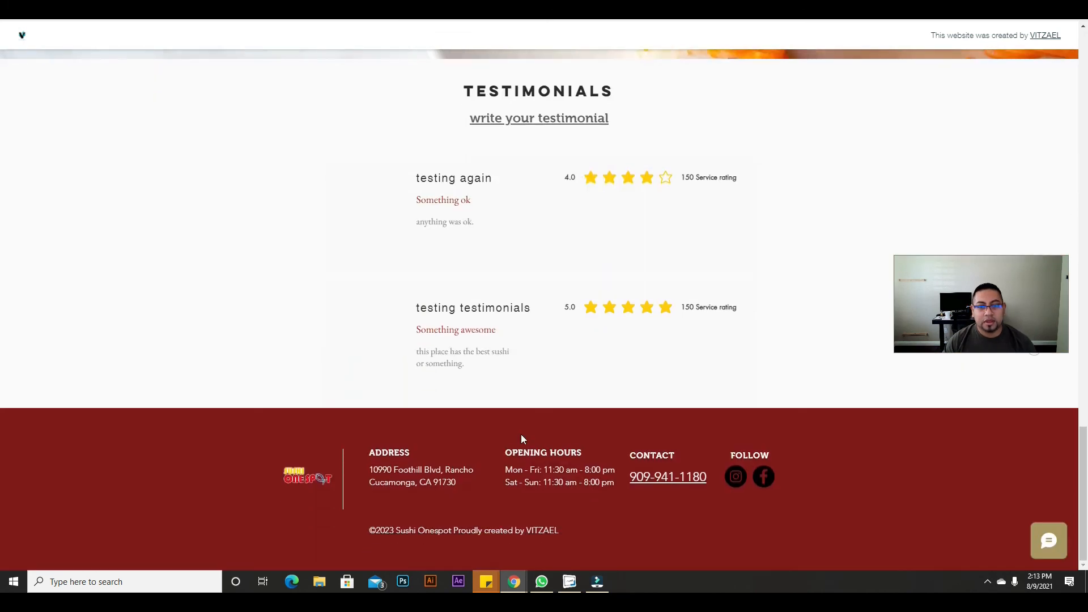
left_click(537, 124)
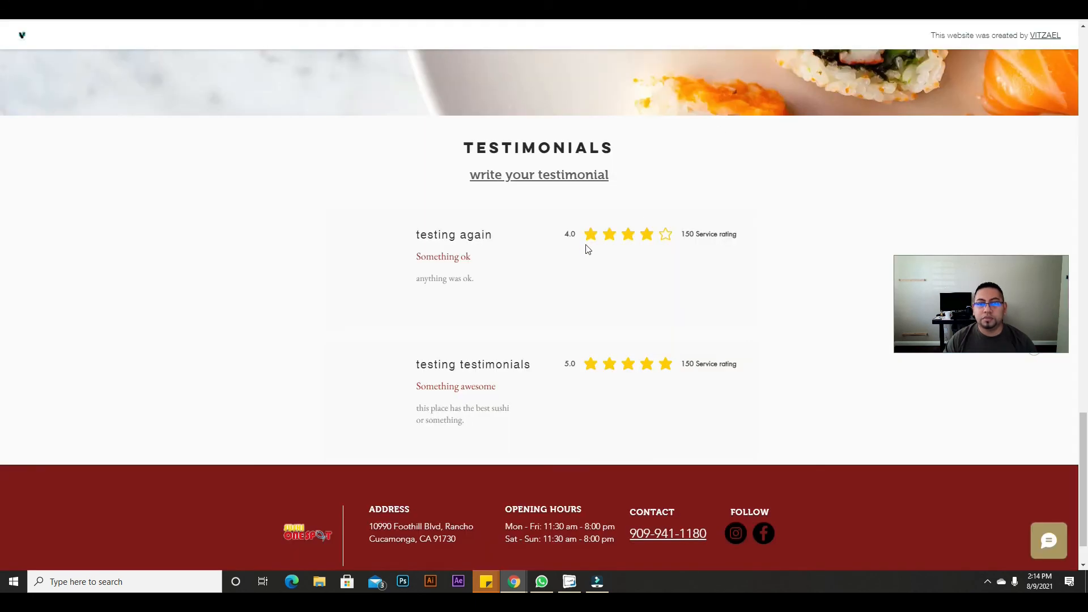
Step: Start a five-star review with full name 'testing', an email, and title 'Iove it'
left_click(558, 178)
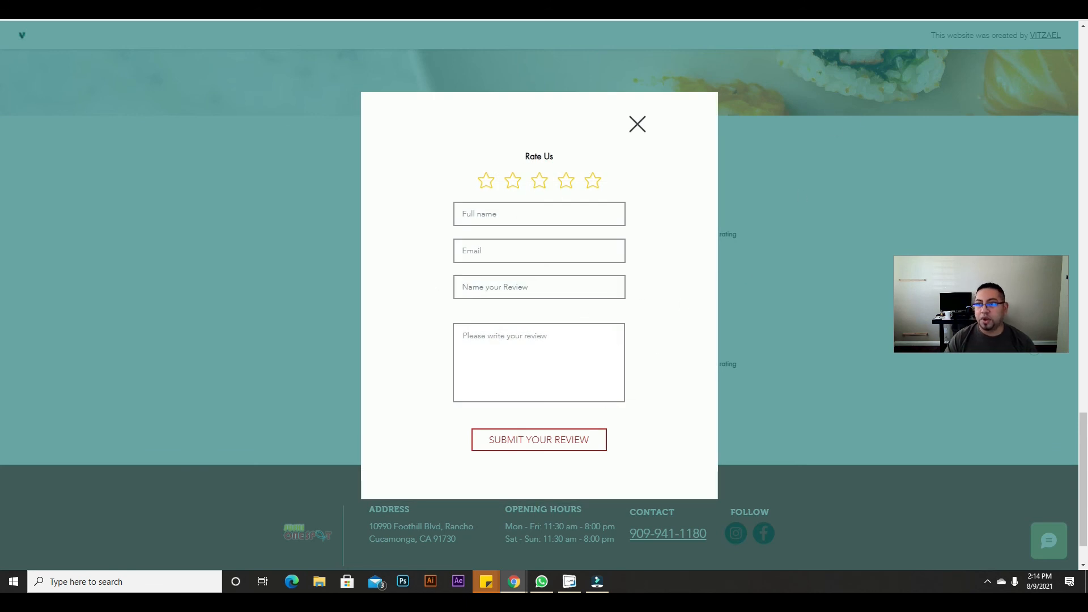
left_click(762, 162)
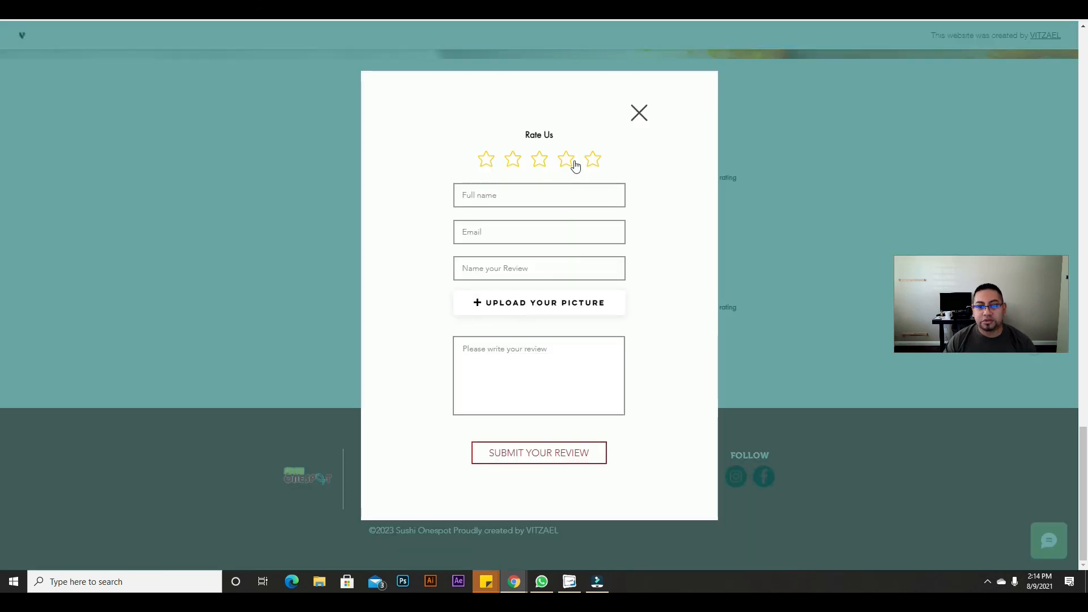
left_click(592, 159)
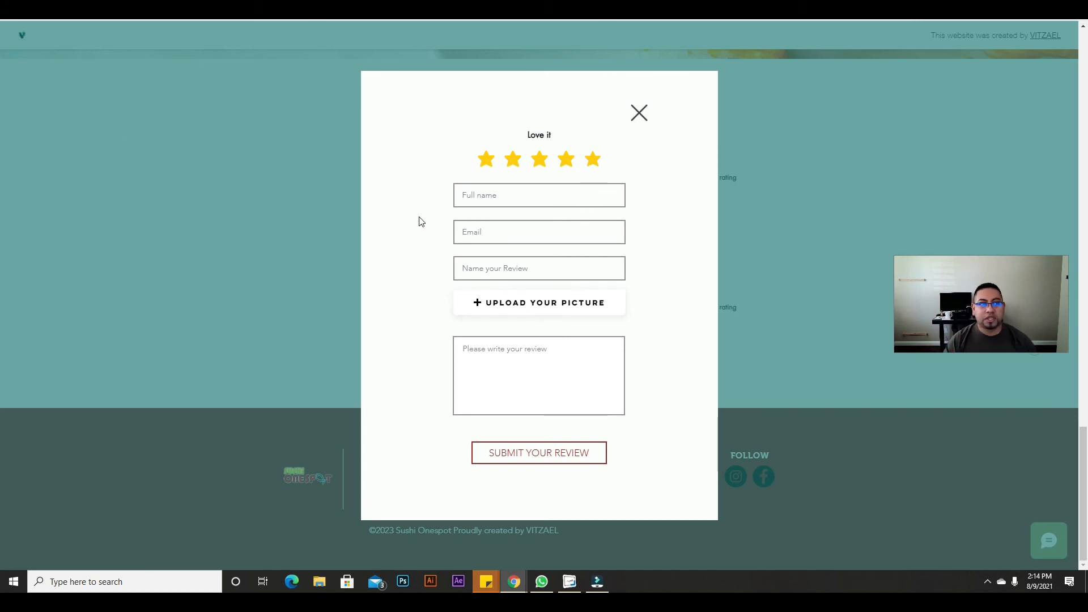
left_click(557, 196)
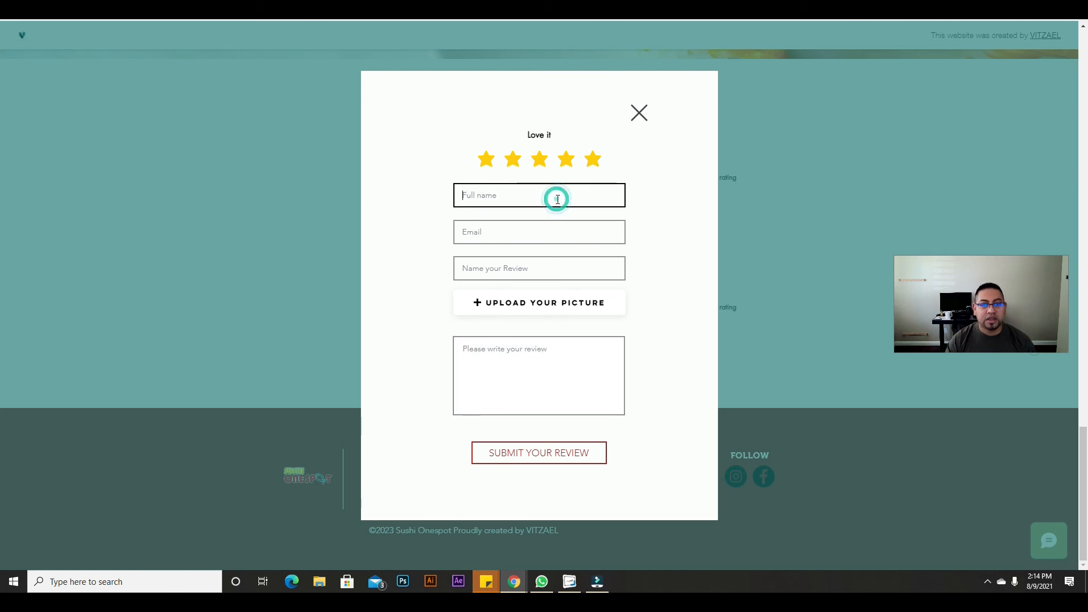
type("testing")
key("Tab")
type("testing@")
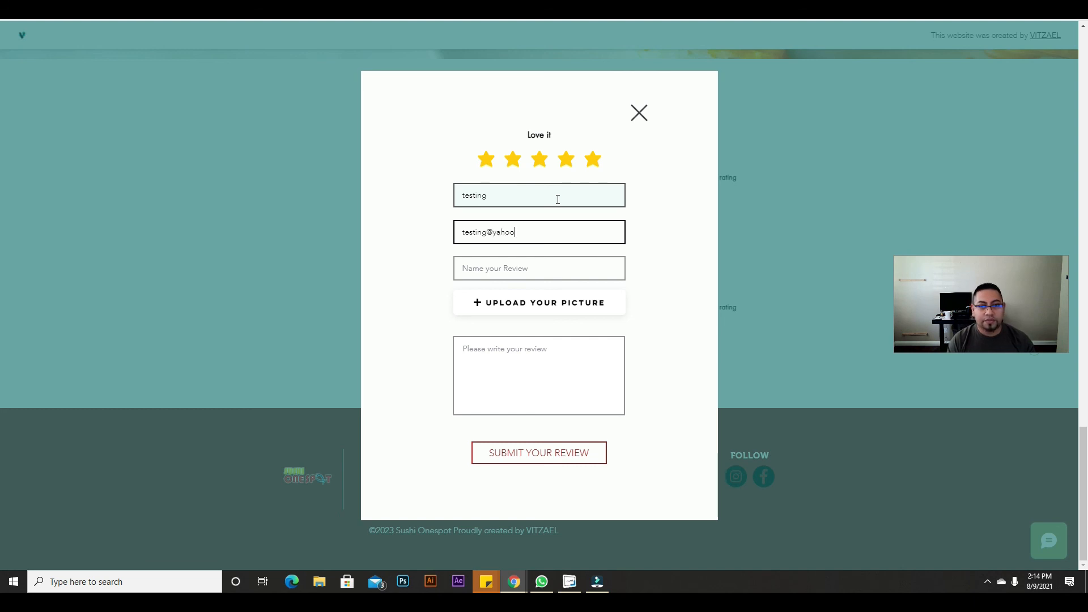
key("Tab")
type("I")
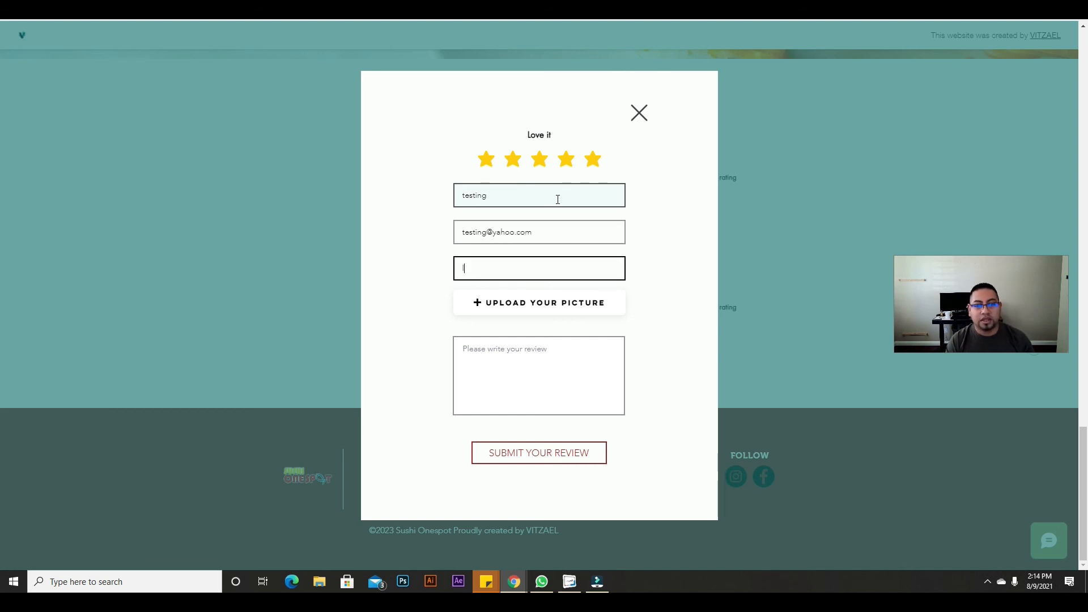
type("ove it")
key("Tab")
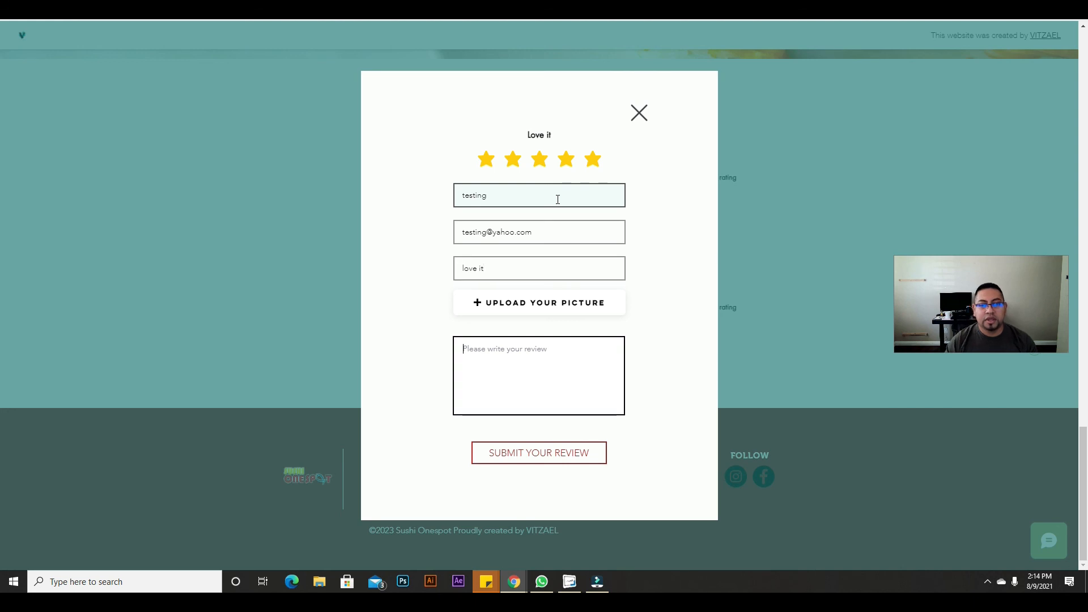
Step: Attach the Untitled design (32) image, add review text, submit, and check the Testimonials list
left_click(519, 303)
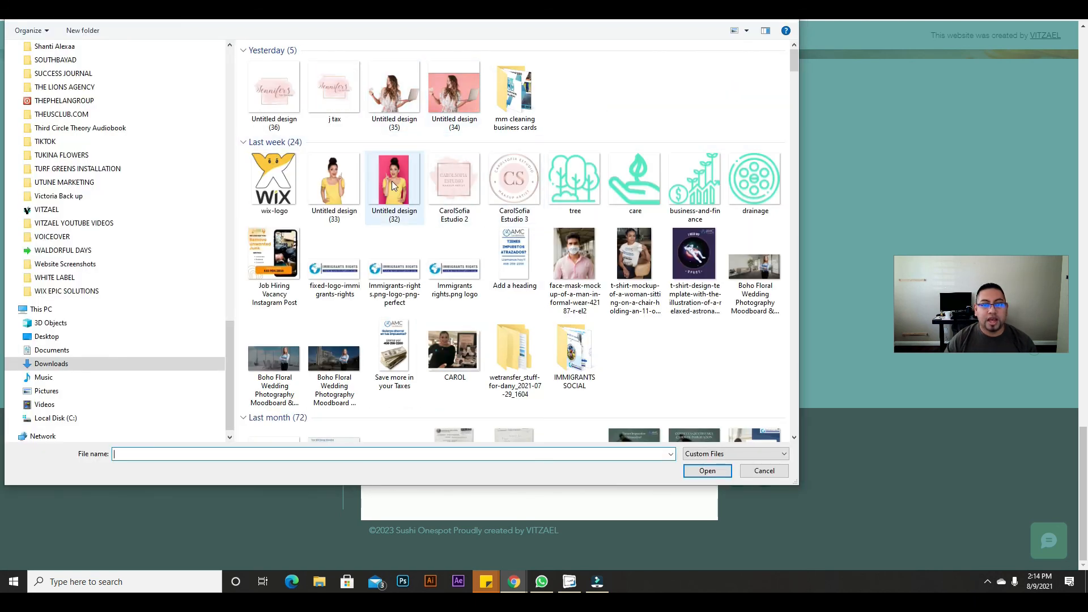
left_click(394, 185)
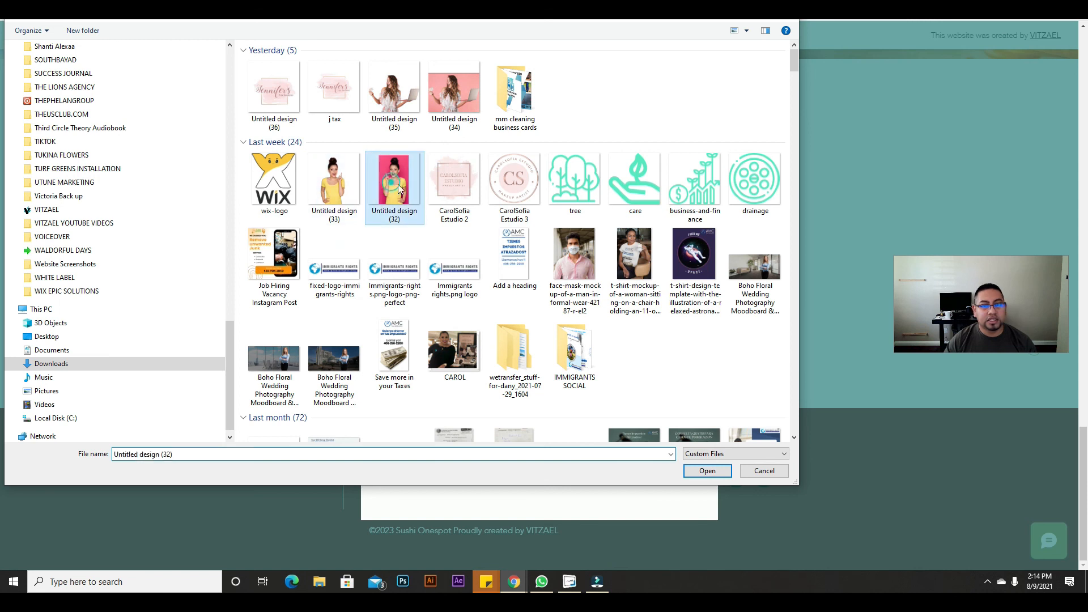
left_click(703, 470)
left_click(506, 383)
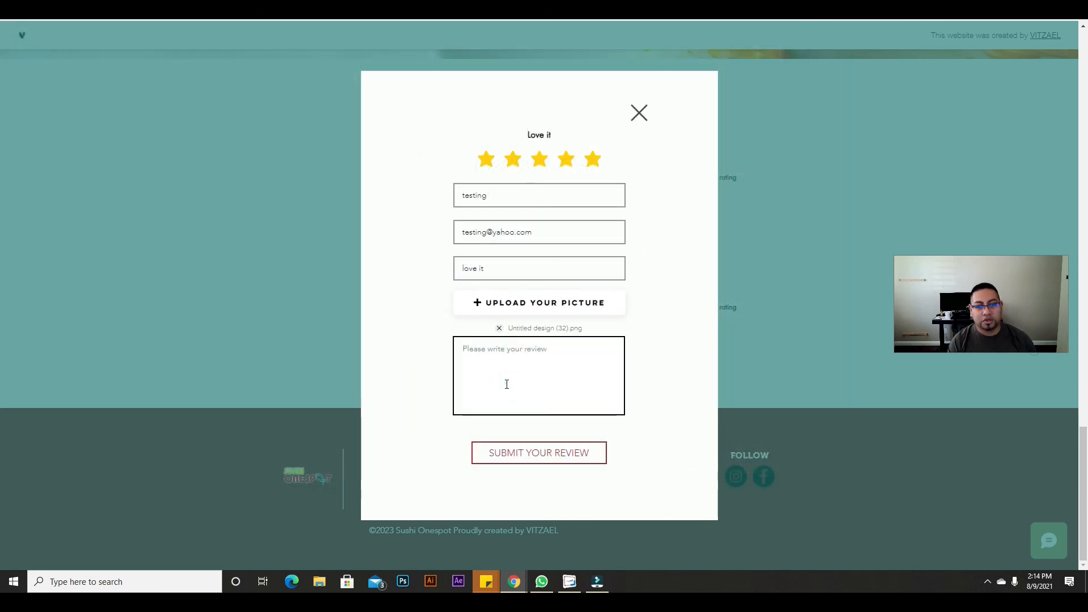
type("i really love the service.")
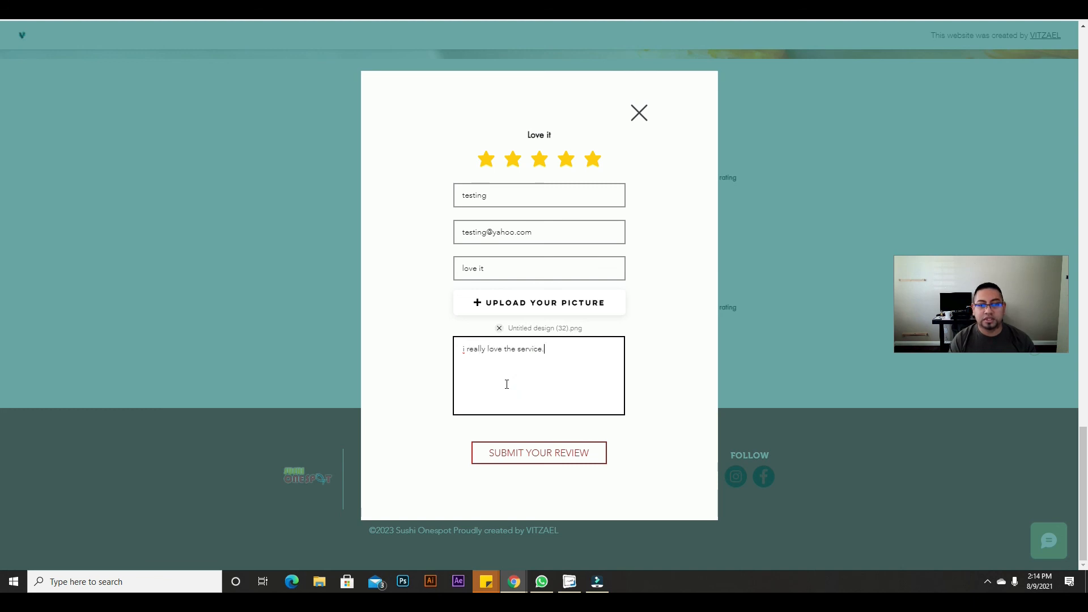
left_click(558, 463)
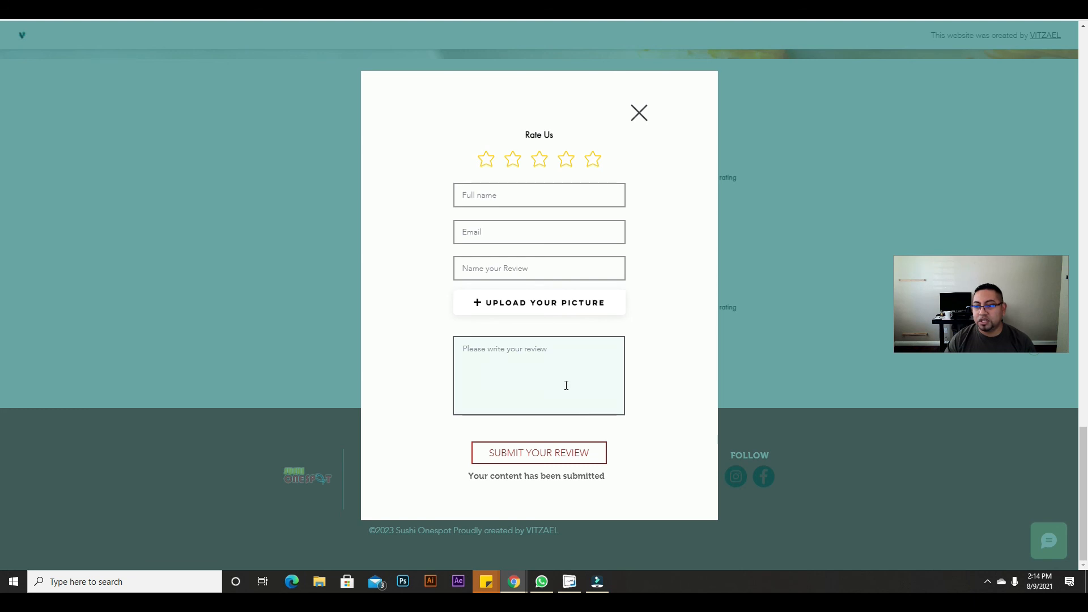
left_click_drag(475, 478, 604, 486)
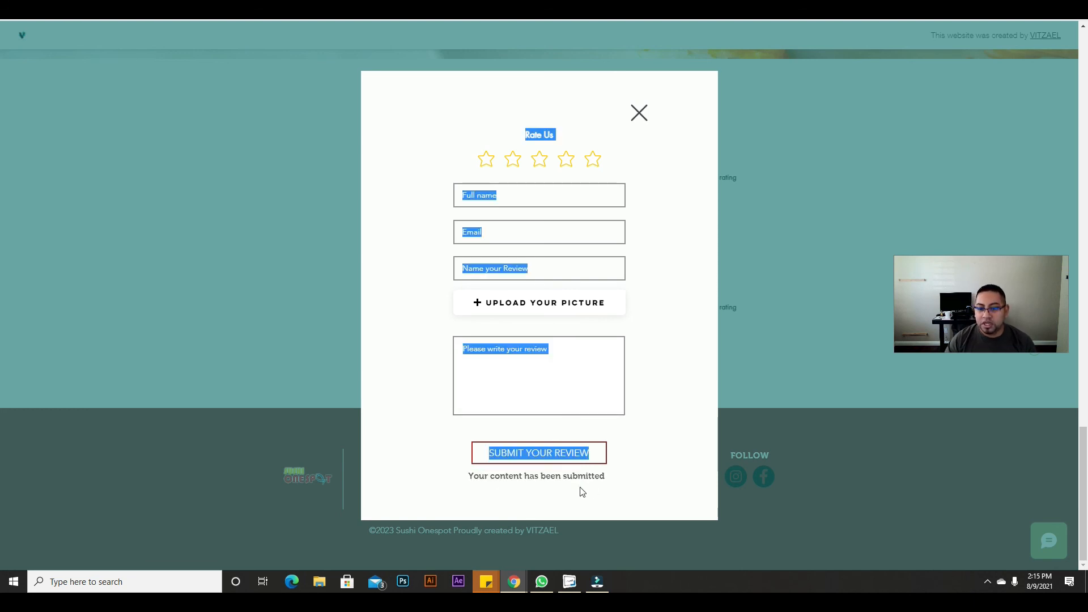
left_click(633, 118)
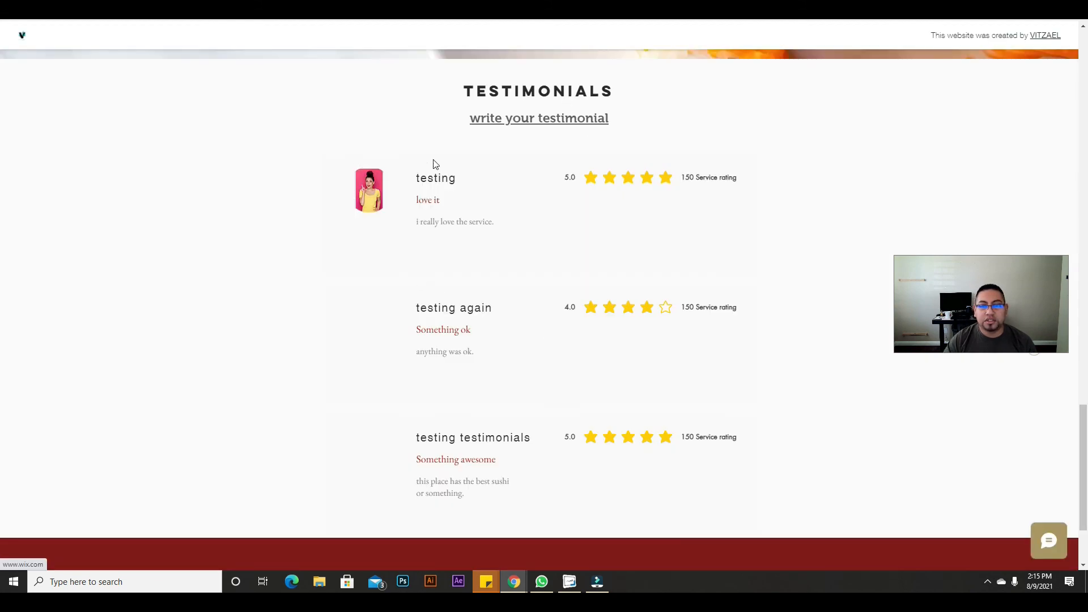
scroll(391, 236, "up", 4)
scroll(587, 394, "down", 6)
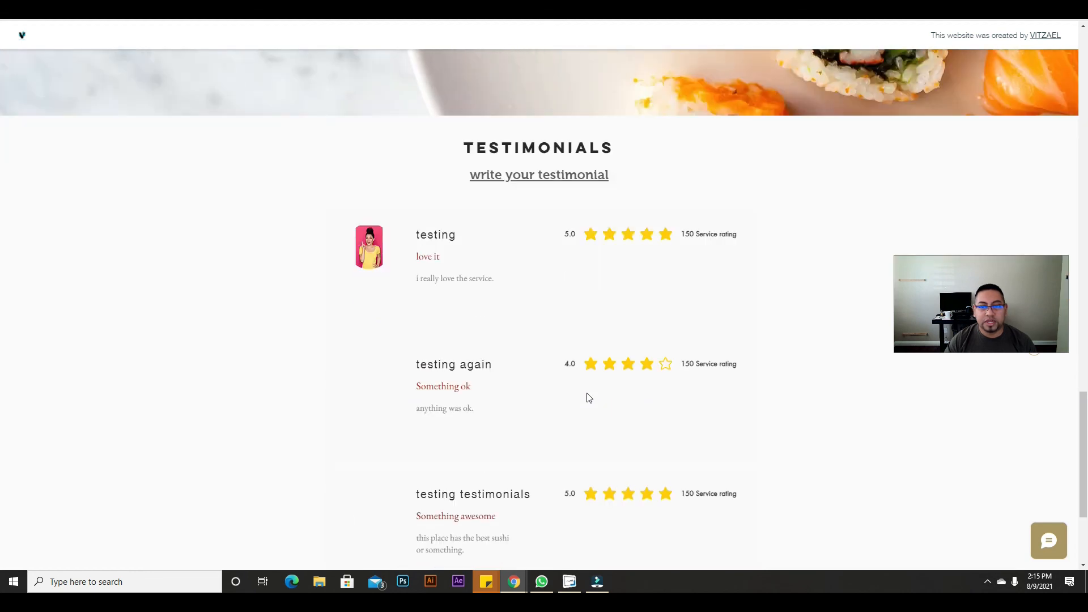
scroll(587, 397, "up", 5)
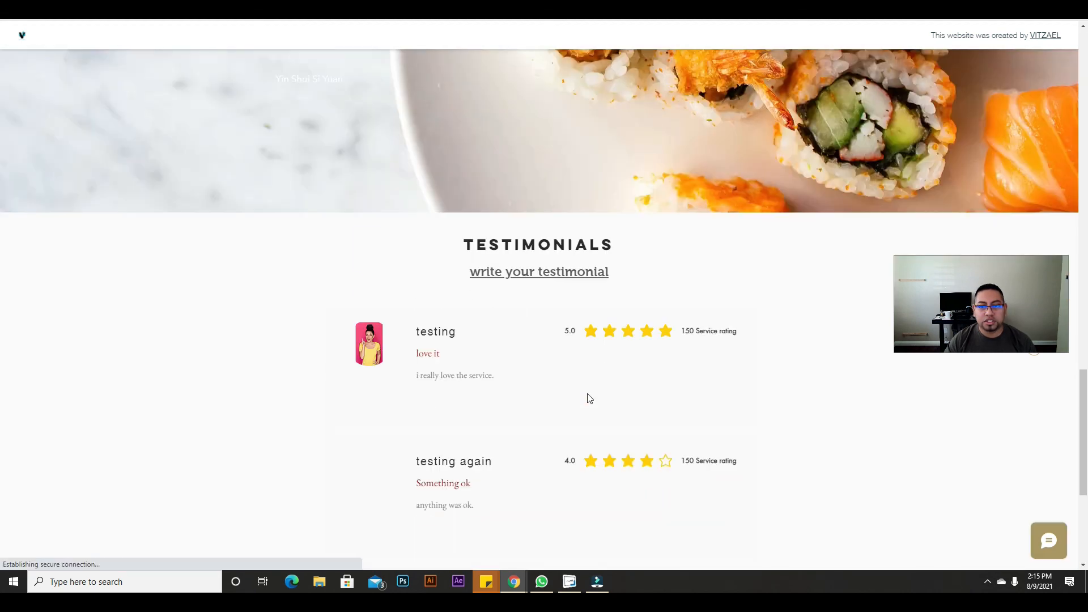
Step: Start a three-star review with full name 'somethin', an email, and title 'something'
left_click(553, 274)
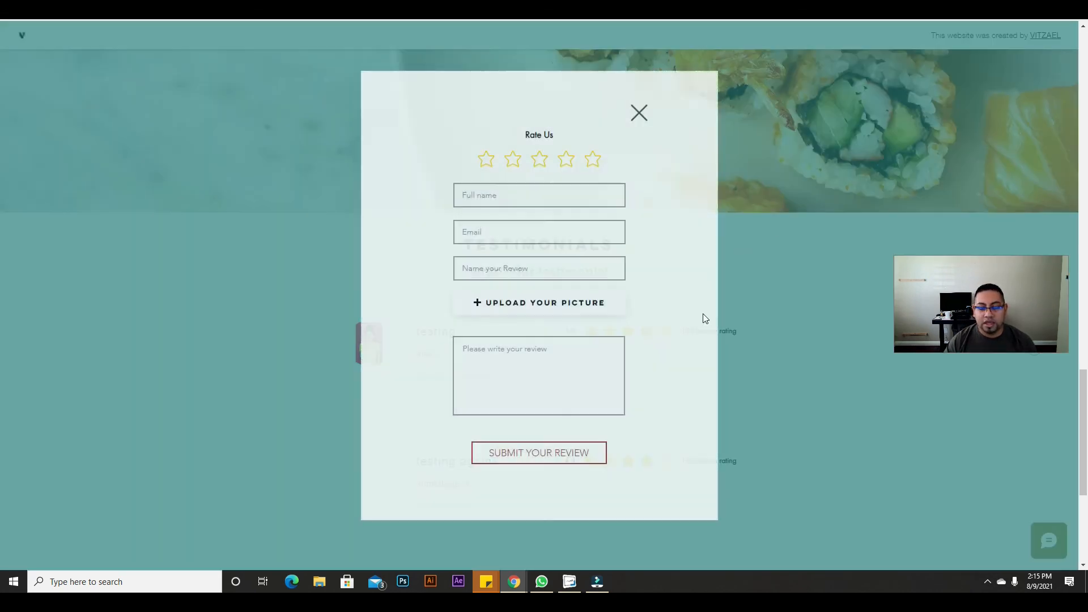
left_click(545, 163)
left_click(529, 199)
type("somethin")
key("Tab")
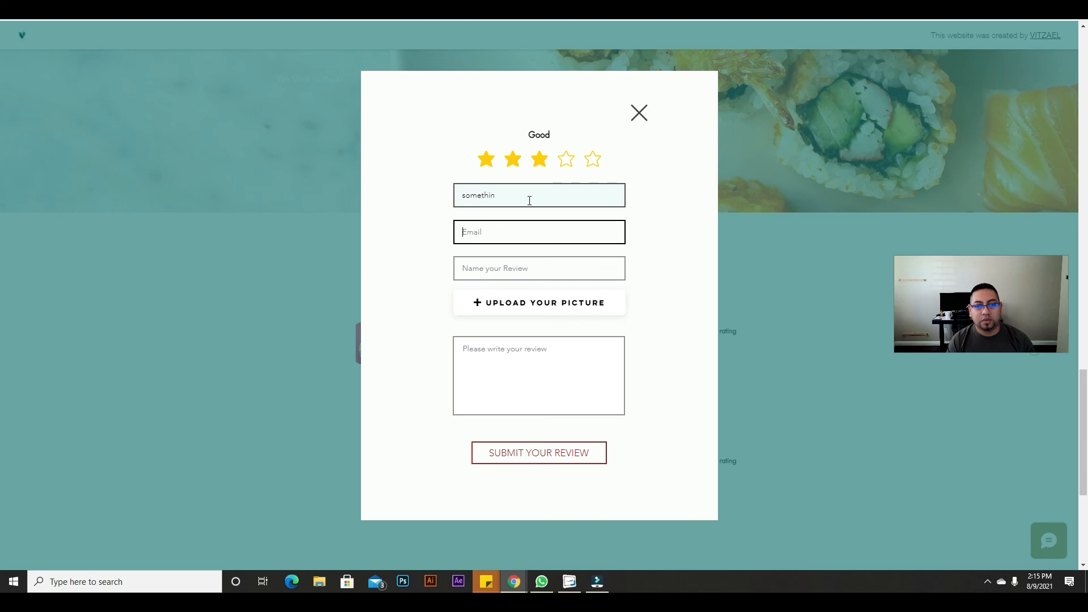
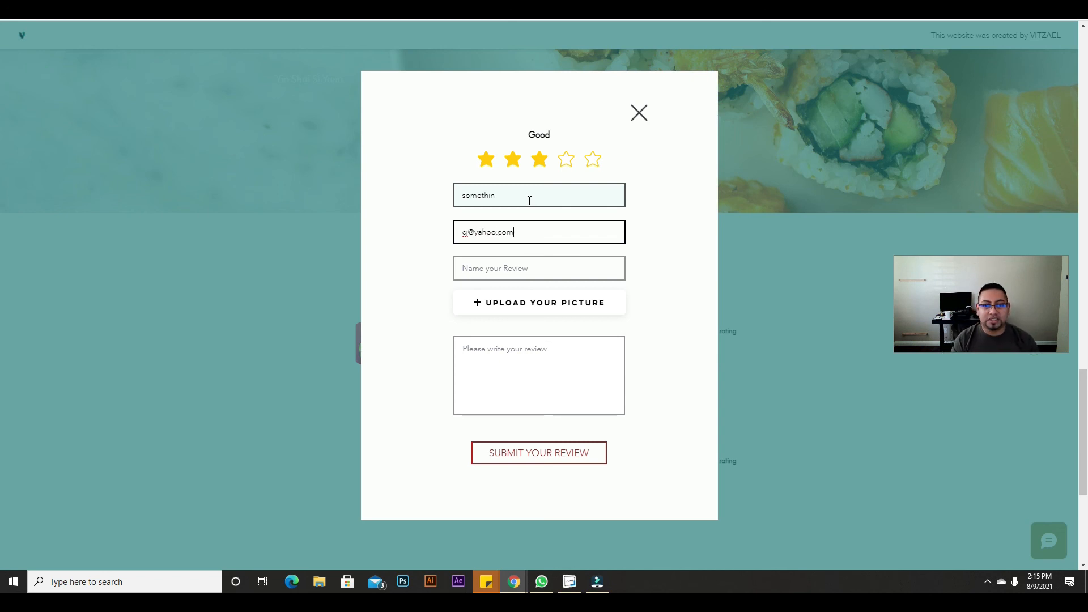
left_click(530, 269)
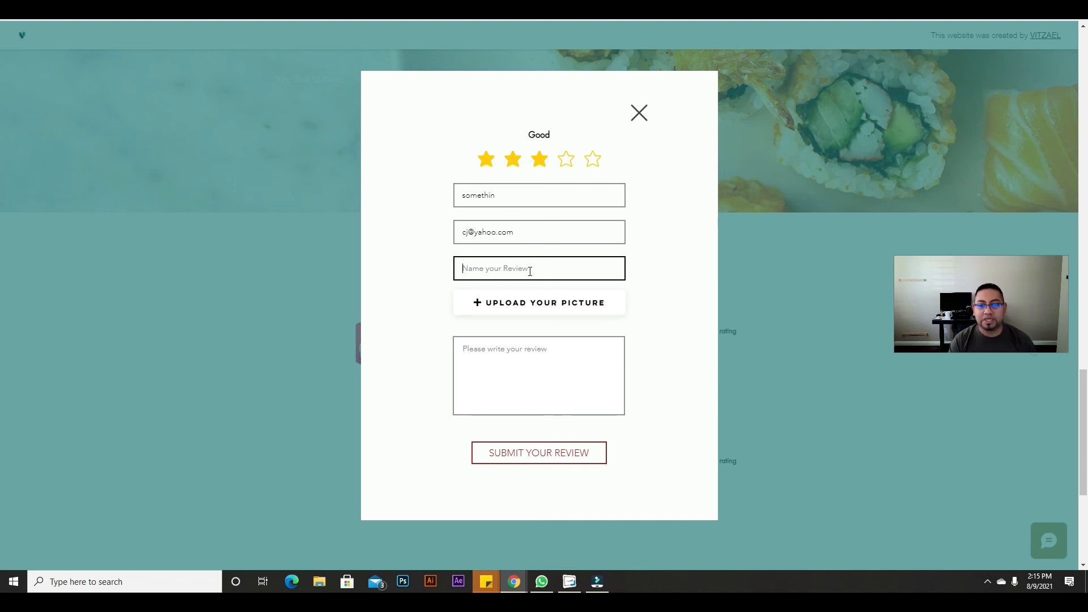
left_click(530, 270)
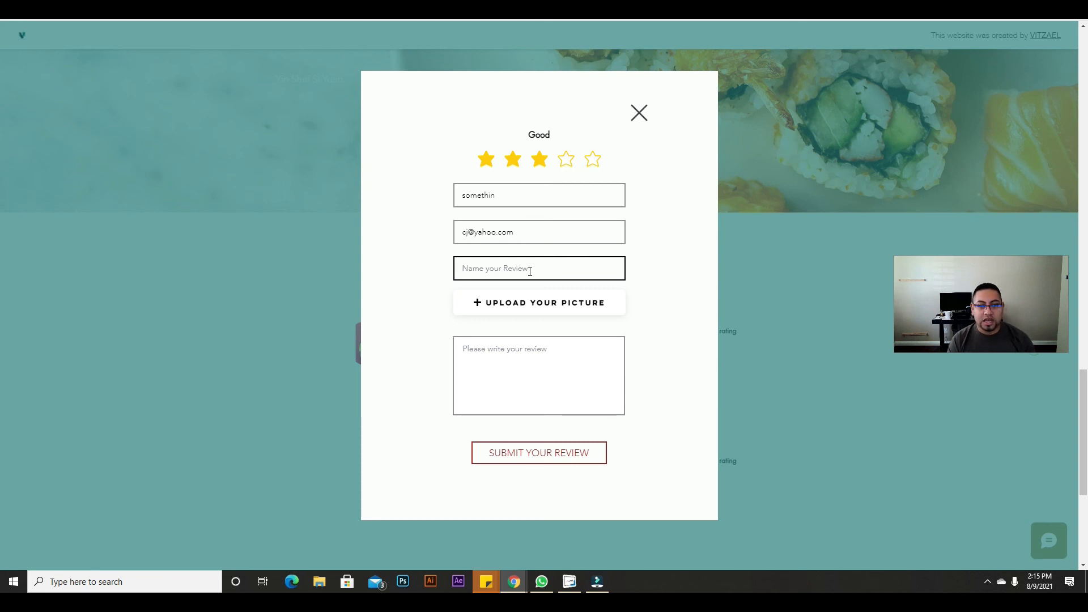
type("something awesome")
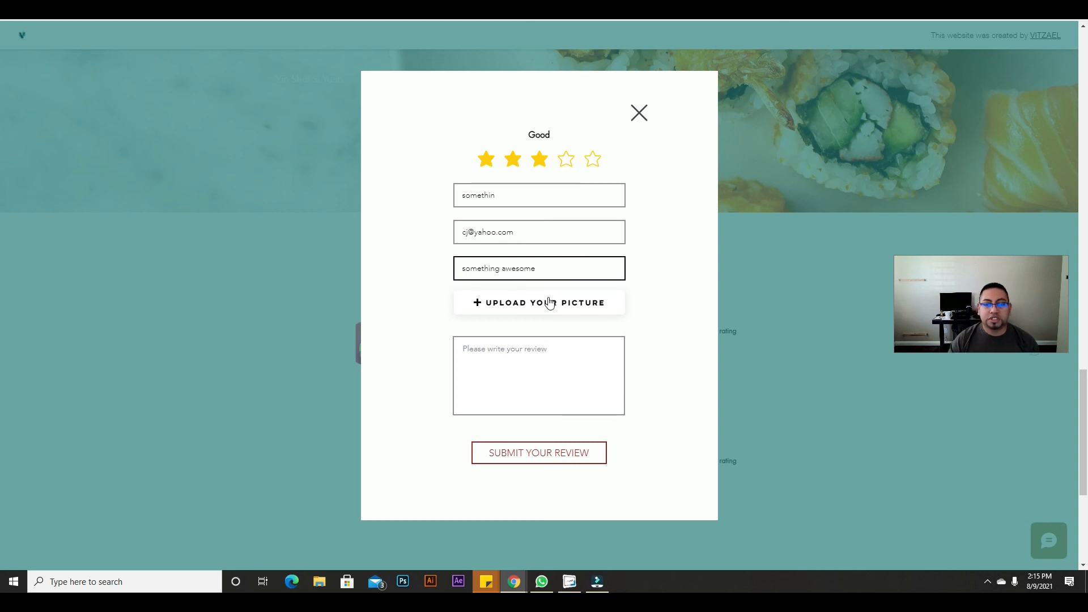
Step: Attach the face-mask photo, type review text 'som', submit the review, and close the form
left_click(549, 303)
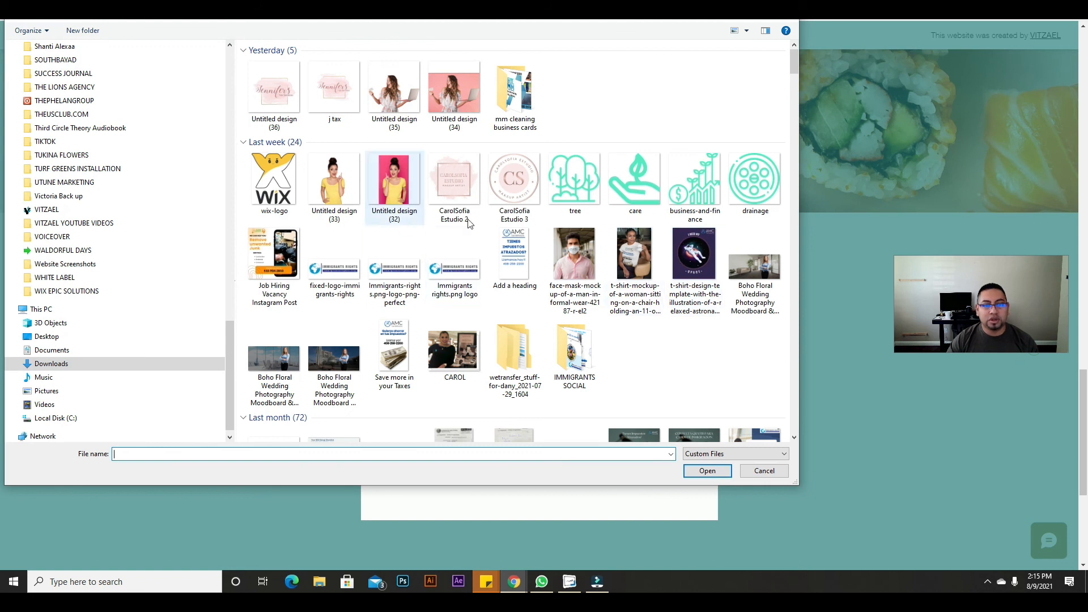
left_click(590, 261)
left_click(707, 470)
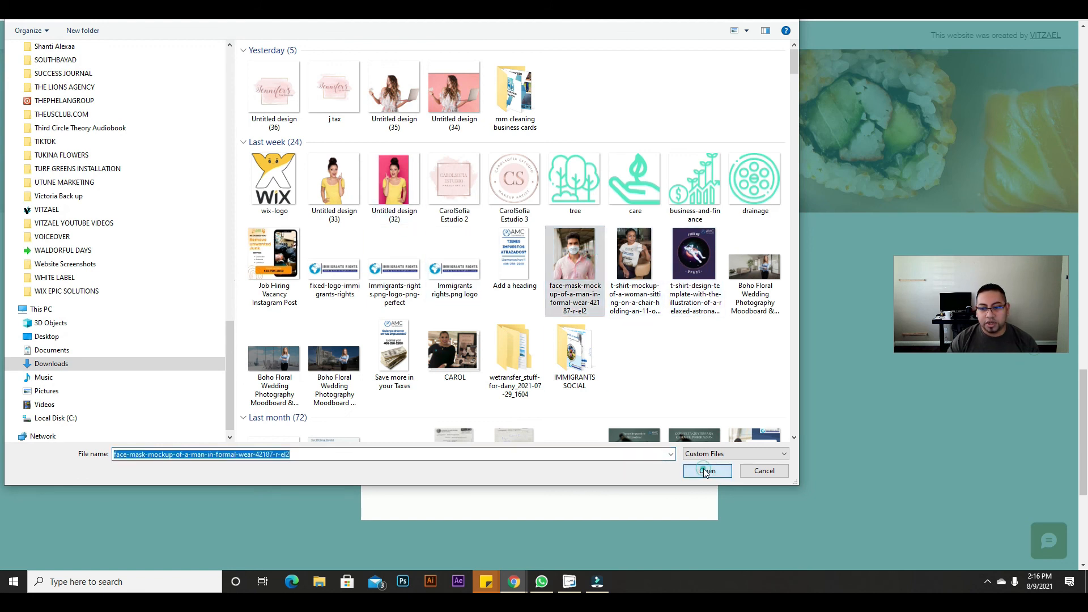
left_click(577, 407)
type("something testing.")
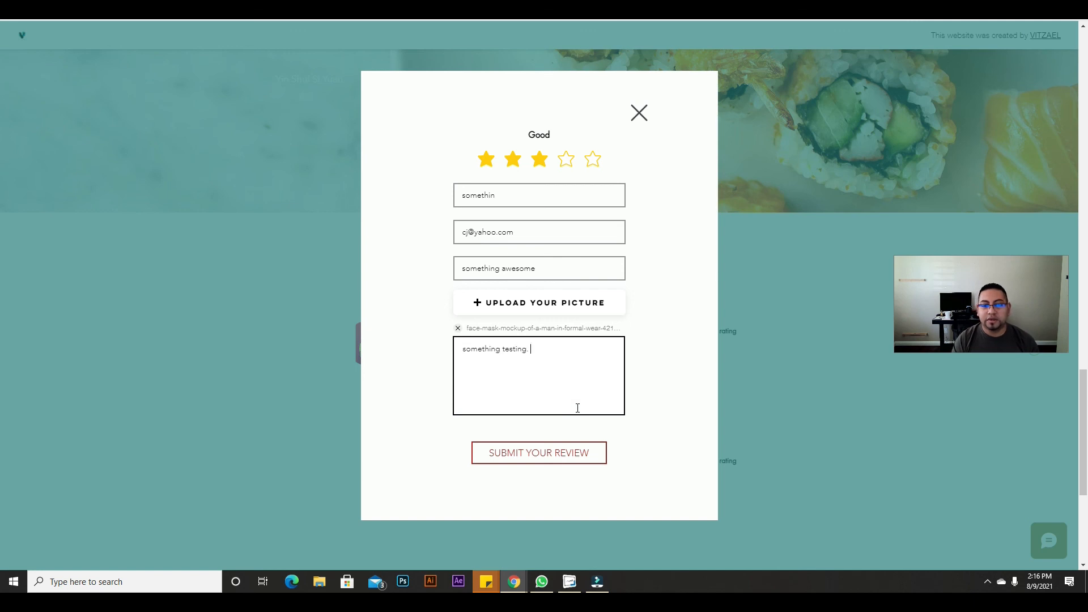
left_click(538, 454)
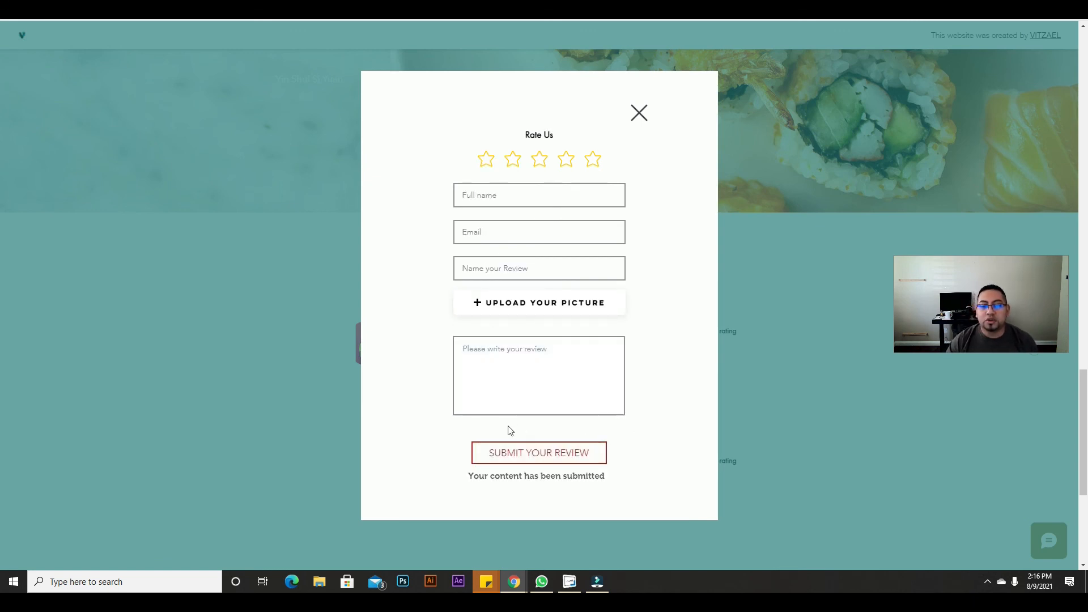
left_click(548, 459)
left_click(639, 110)
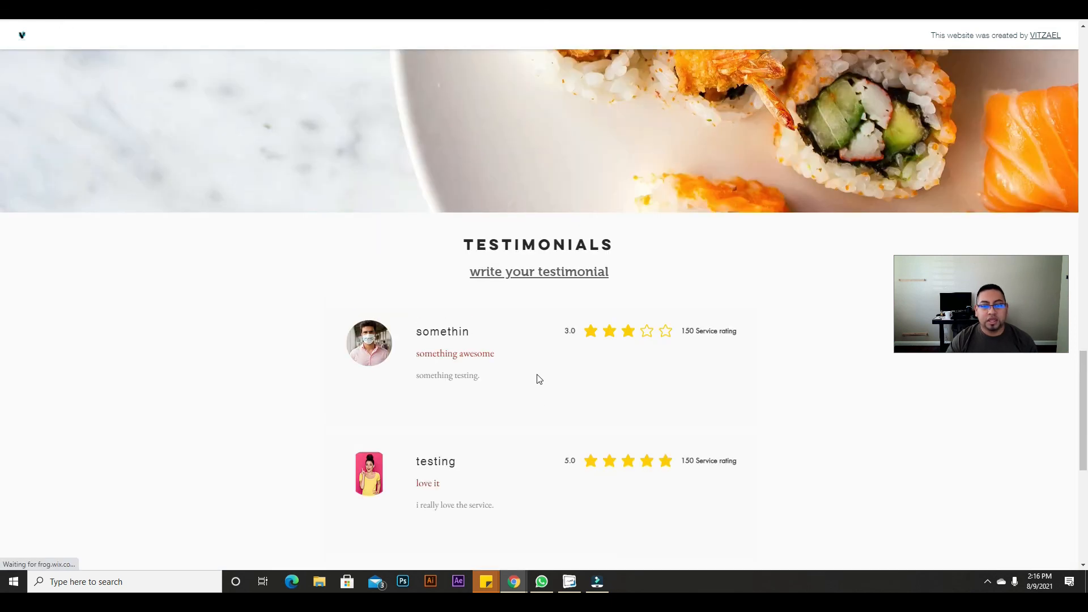
Step: Scroll the Testimonials section to check the new three-star review card, then return to the editor tab
scroll(510, 383, "down", 3)
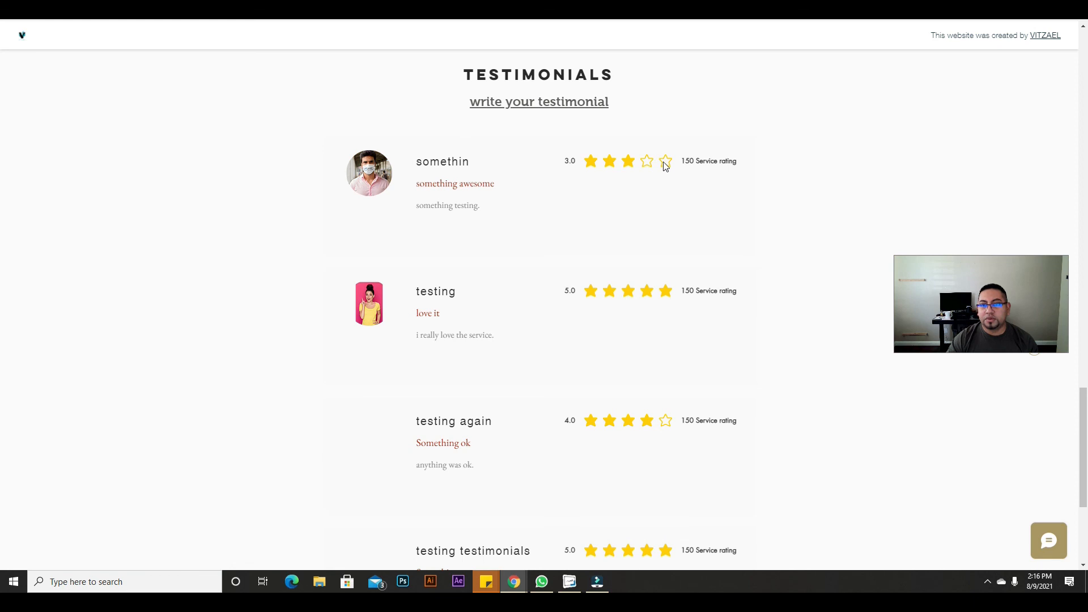
scroll(634, 320, "down", 5)
scroll(634, 319, "up", 9)
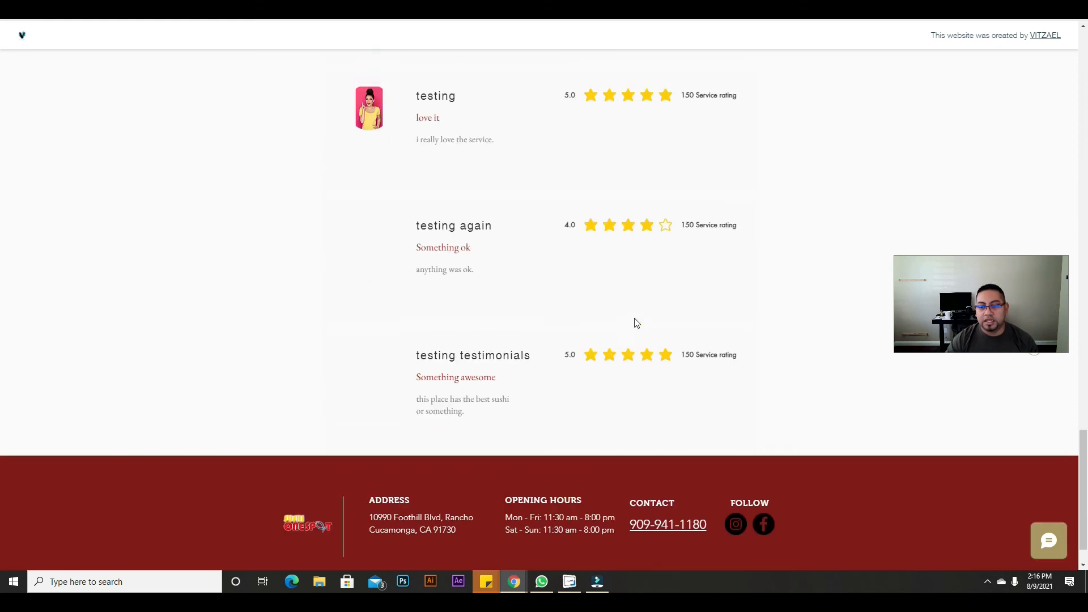
scroll(634, 320, "down", 7)
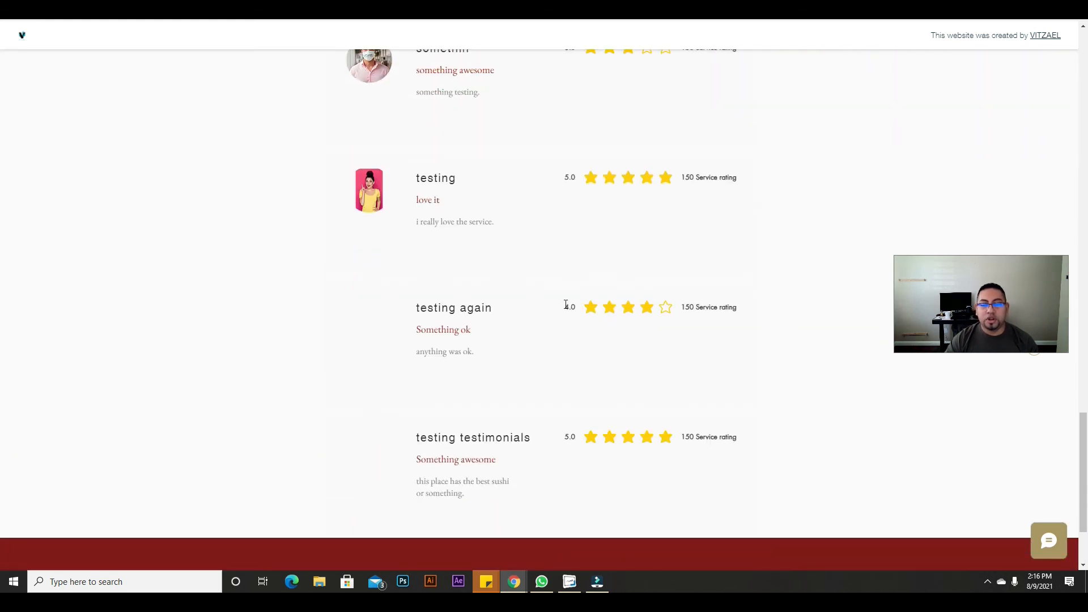
scroll(648, 347, "up", 4)
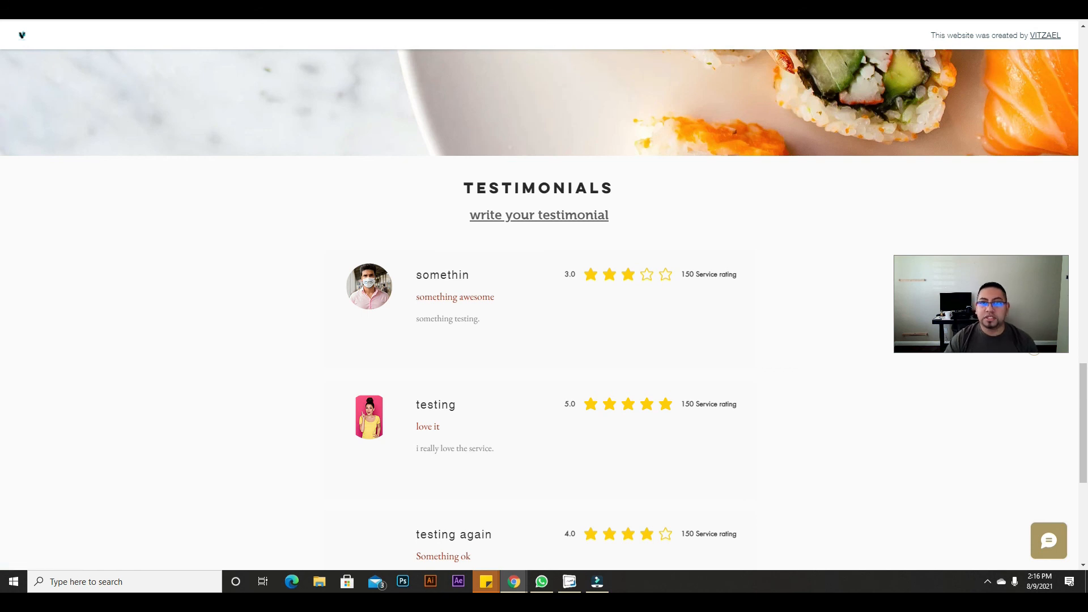
key("ctrl+shift+Tab")
Step: Dismiss the publish confirmation and open the REVIEWS COLLECTION in the Content Manager
left_click(716, 183)
left_click(689, 97)
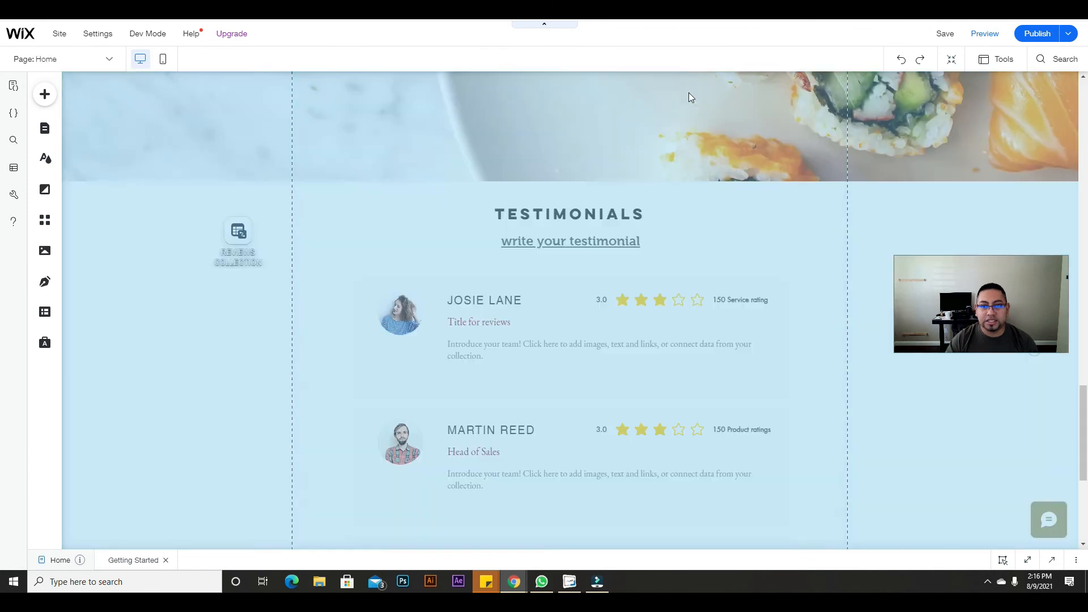
left_click(45, 312)
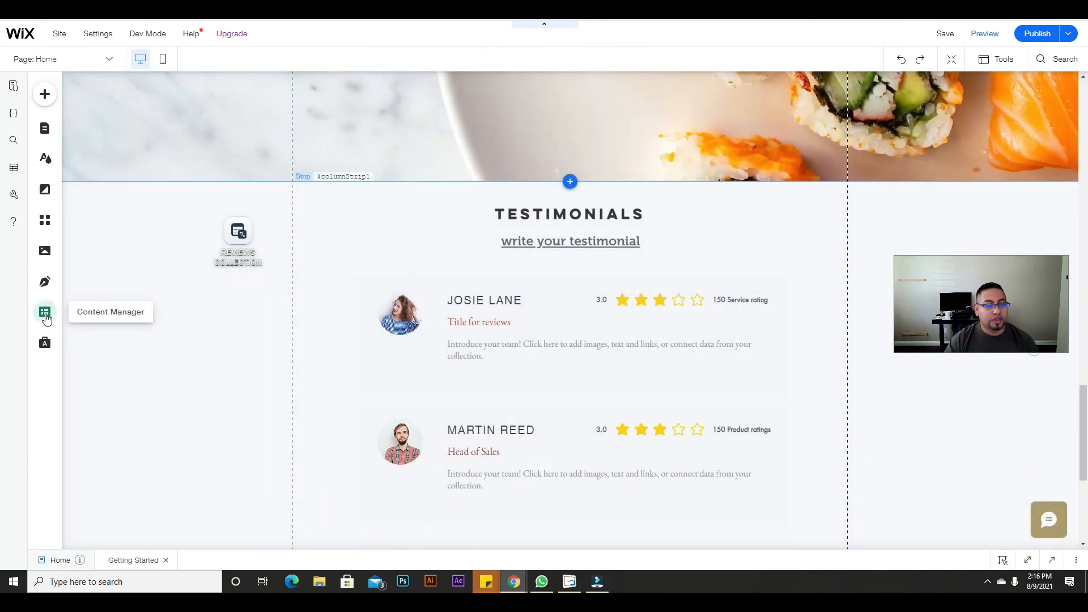
left_click(260, 124)
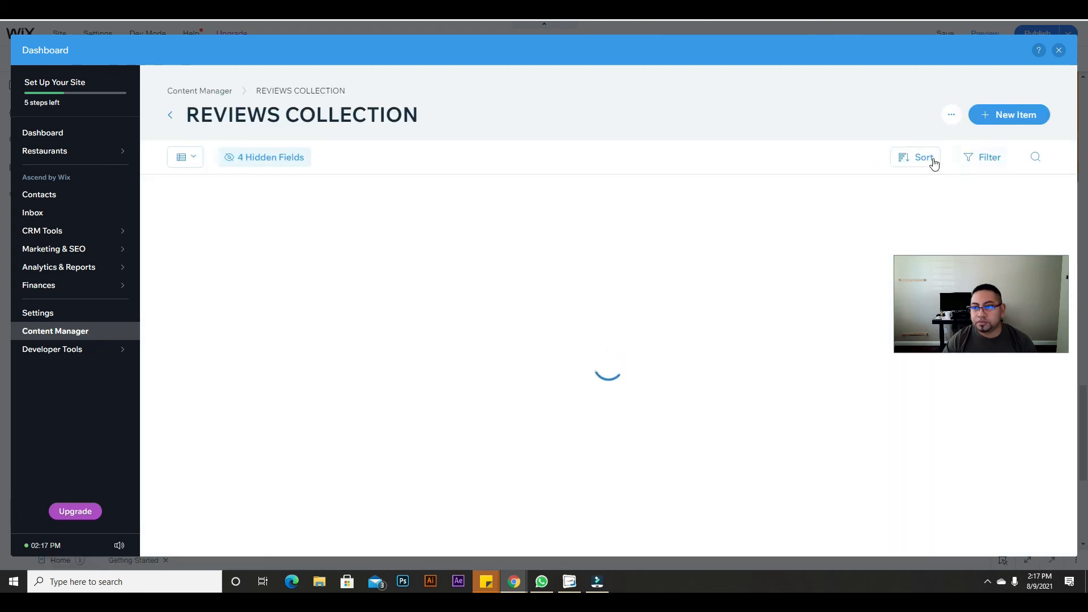
Step: Try sorting the reviews by Ratings from highest to lowest, then cancel without applying
left_click(919, 165)
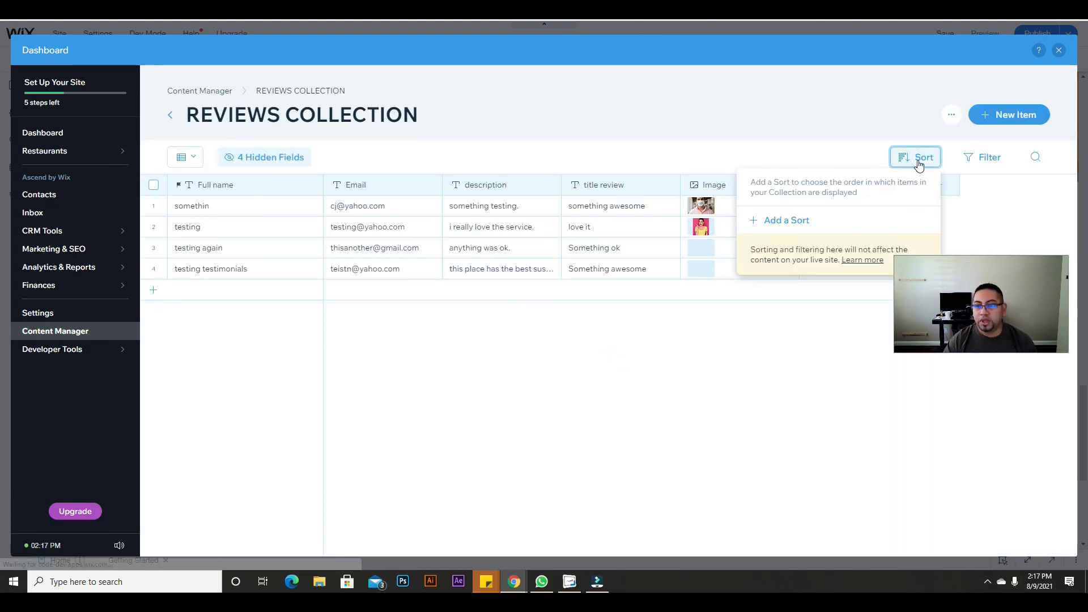
left_click(776, 225)
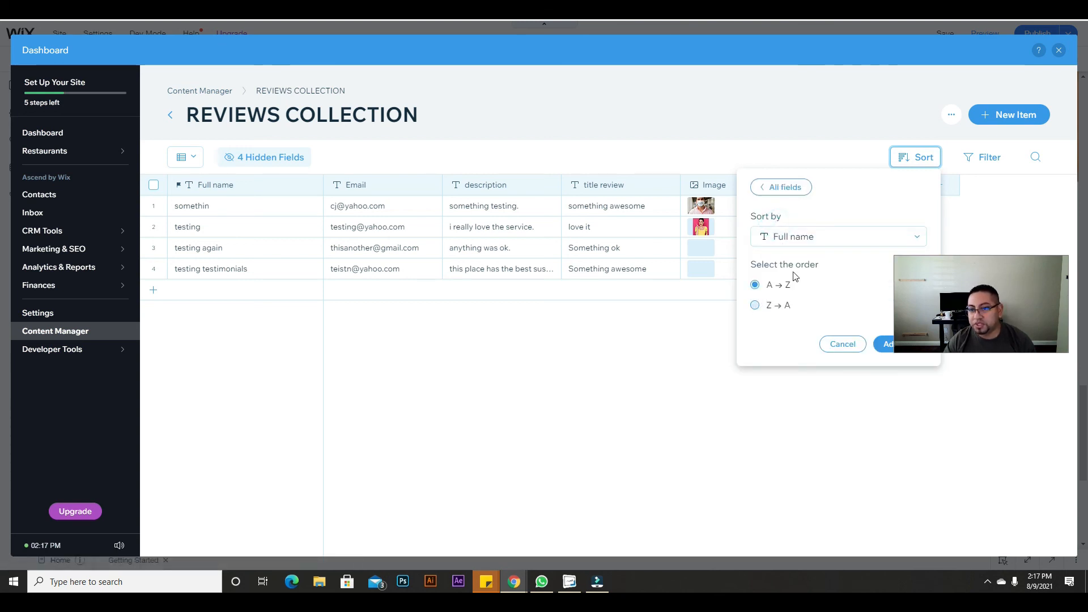
left_click(785, 239)
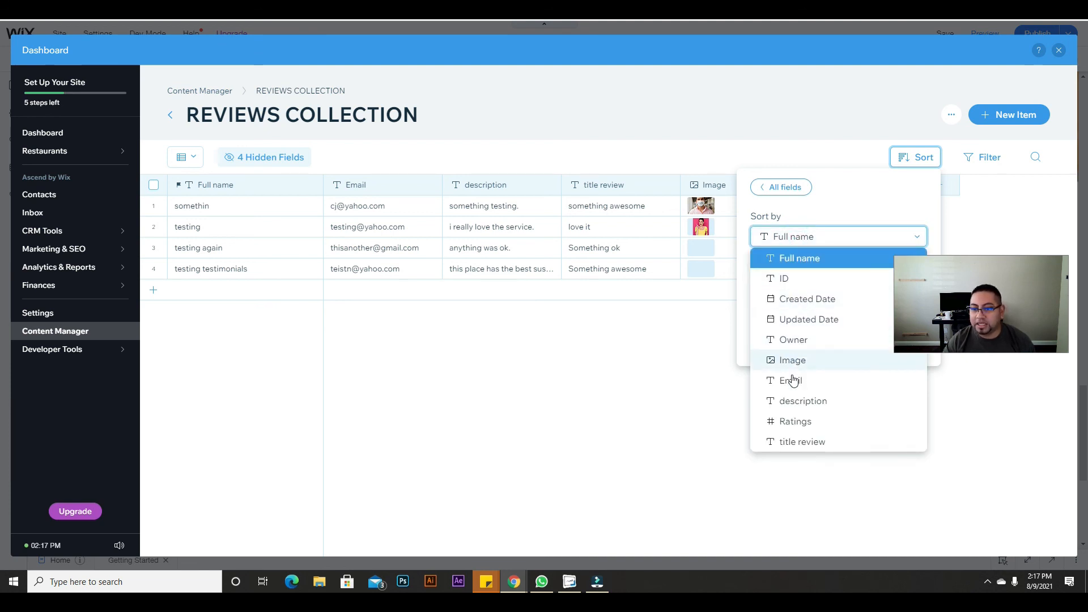
left_click(798, 421)
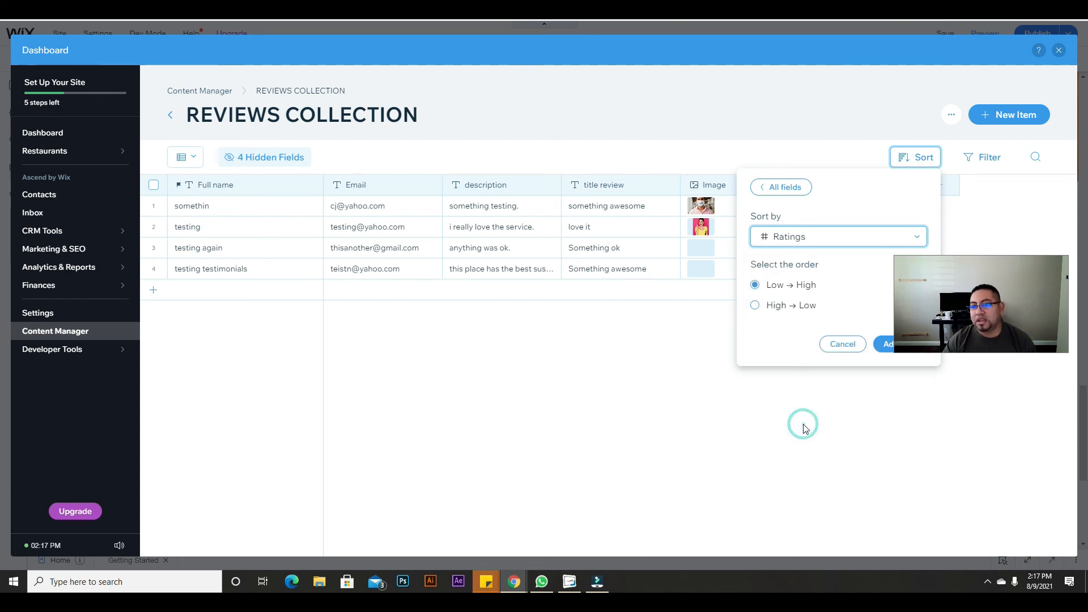
left_click(757, 306)
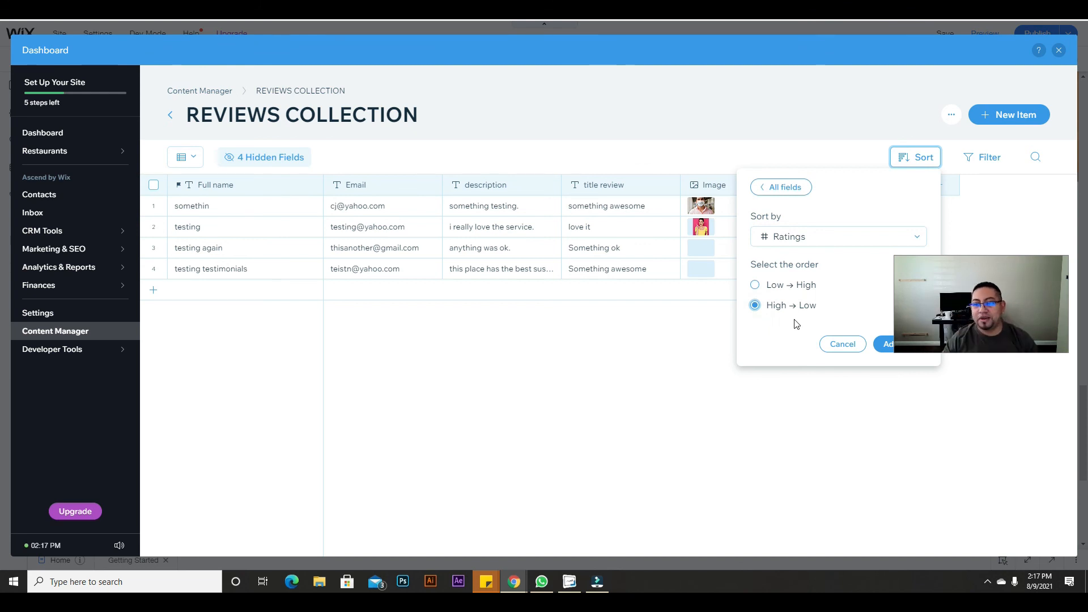
left_click_drag(1007, 269, 1006, 384)
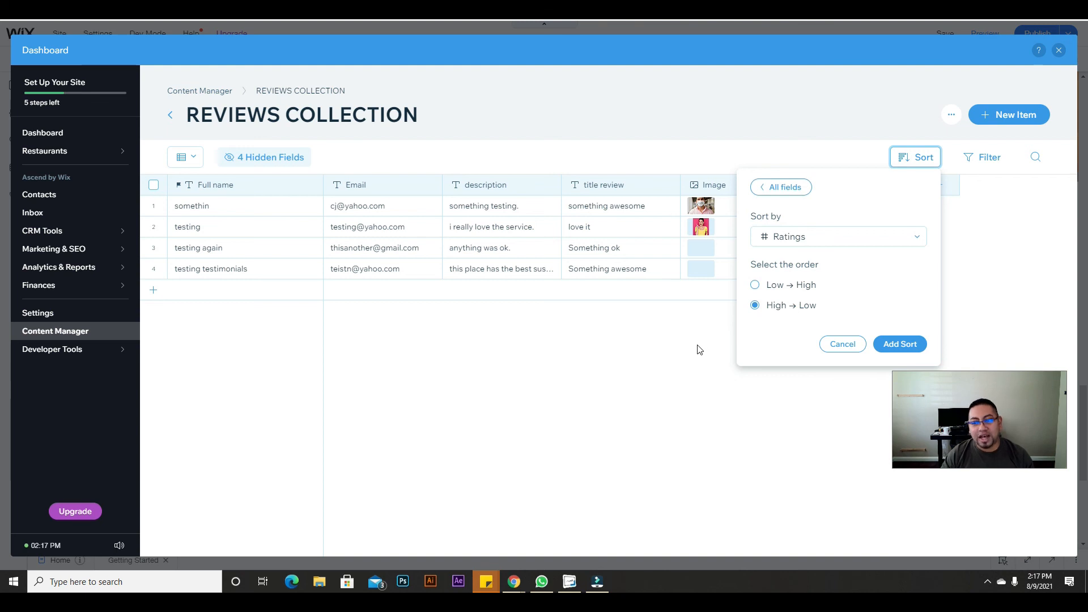
left_click(674, 401)
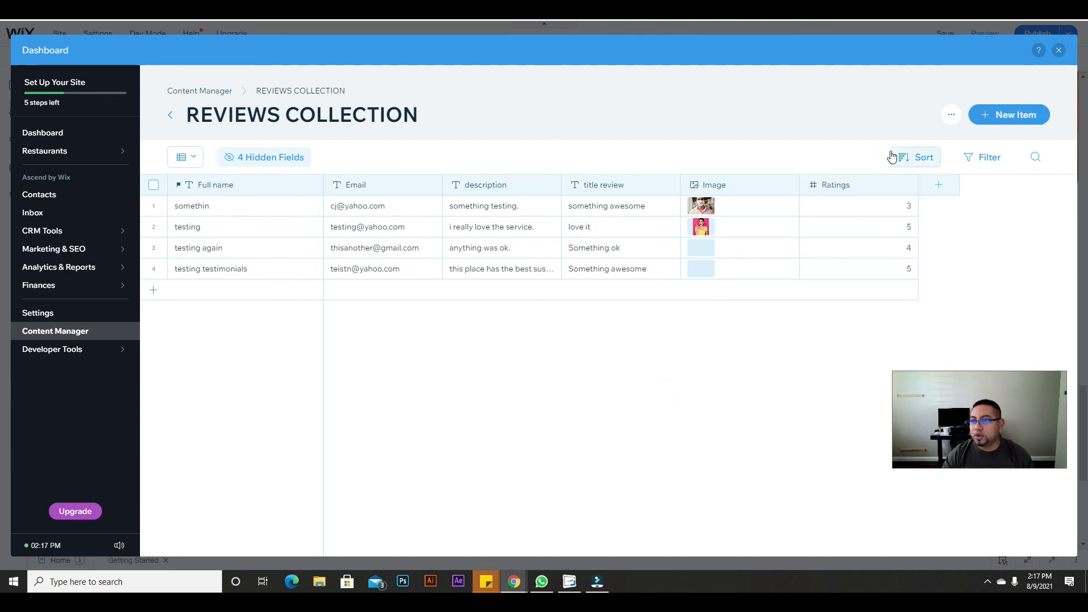
Step: Close the dashboard, publish the site, and view the live site
left_click(1058, 49)
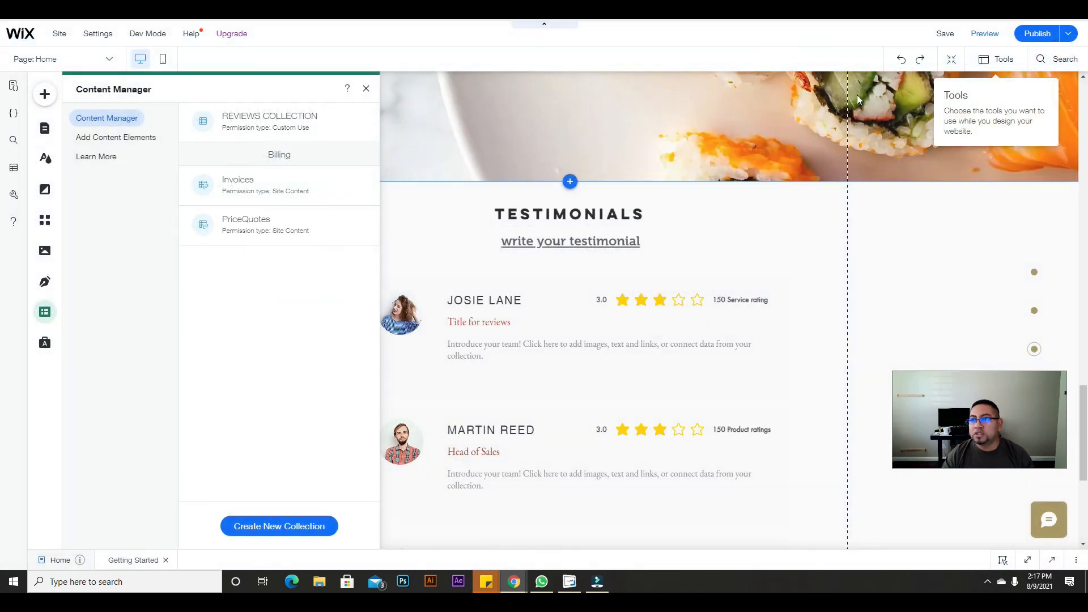
left_click(1026, 38)
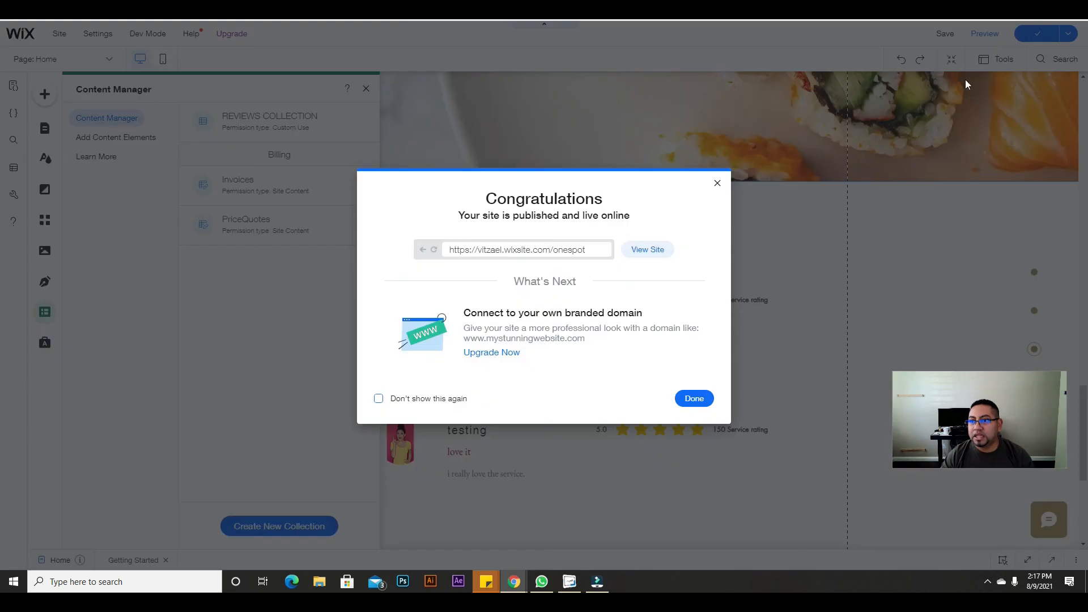
left_click(649, 249)
scroll(351, 335, "down", 20)
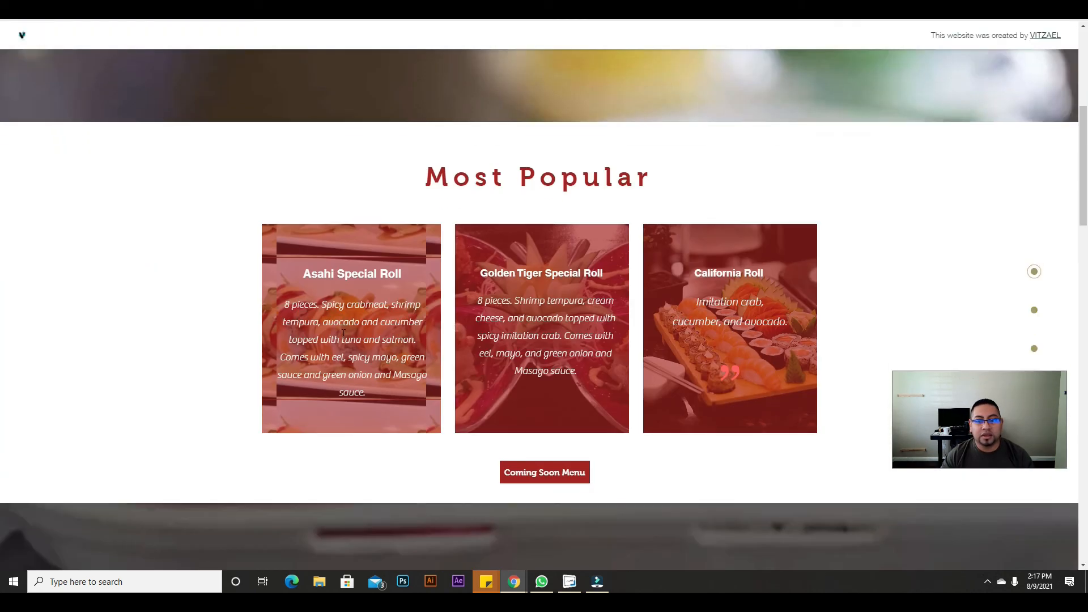
scroll(352, 347, "up", 2)
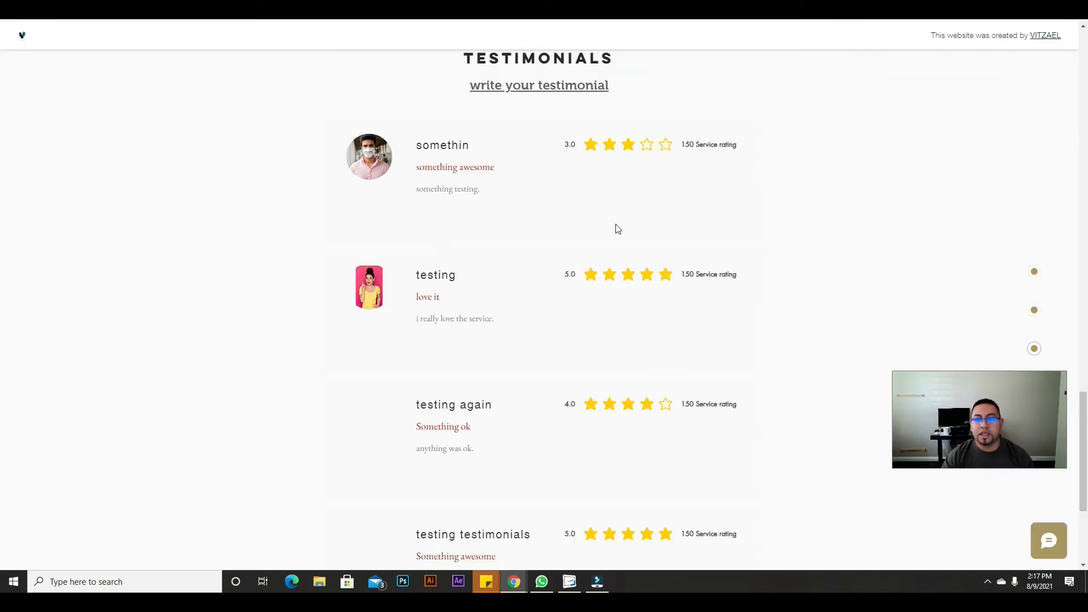
scroll(644, 408, "down", 1)
scroll(646, 408, "up", 1)
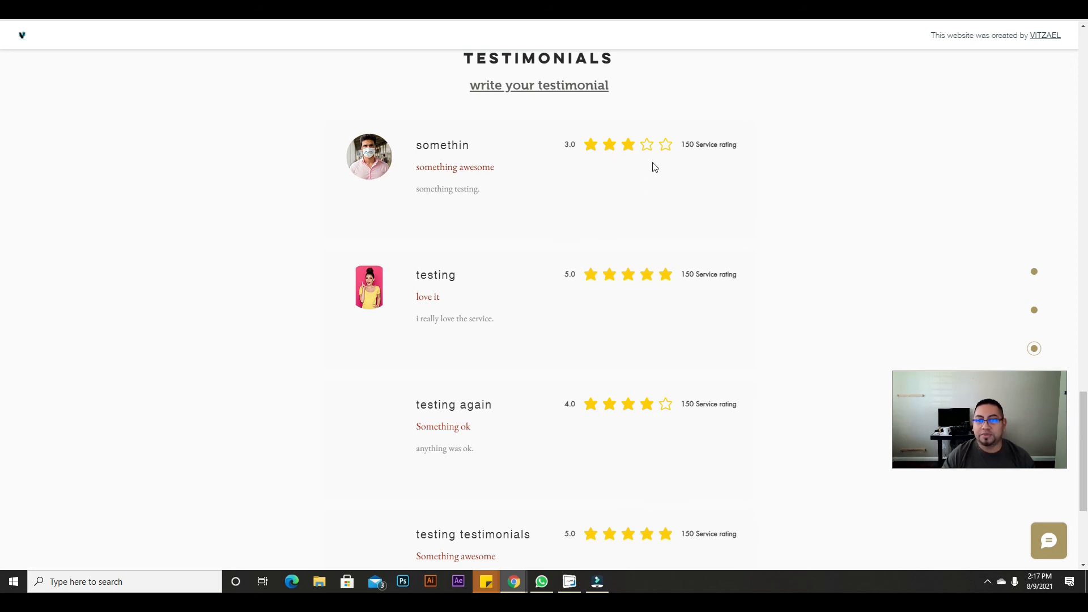
scroll(674, 251, "down", 3)
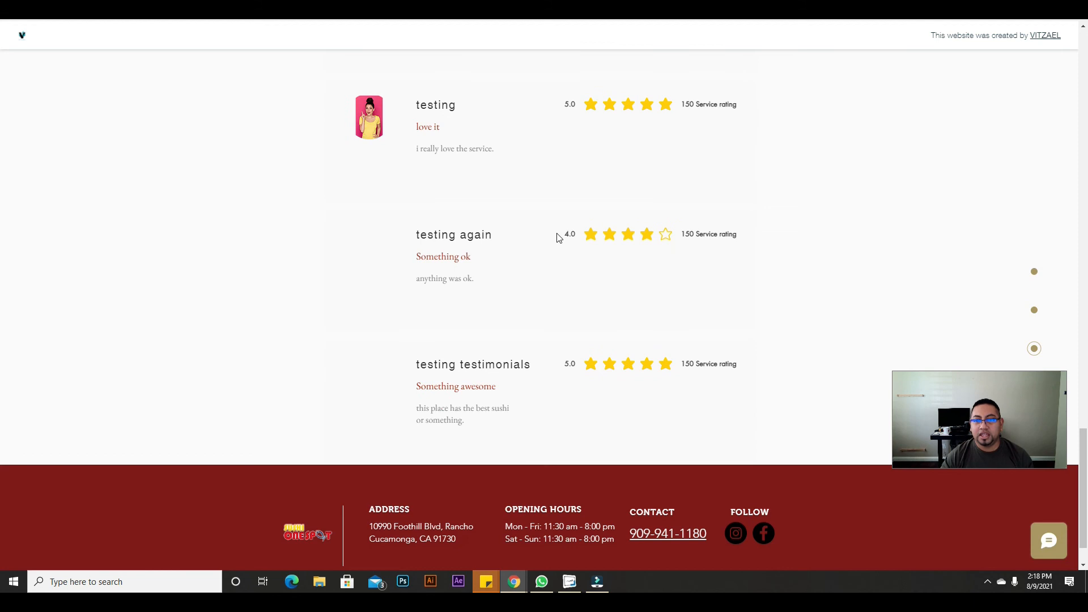
scroll(641, 401, "up", 15)
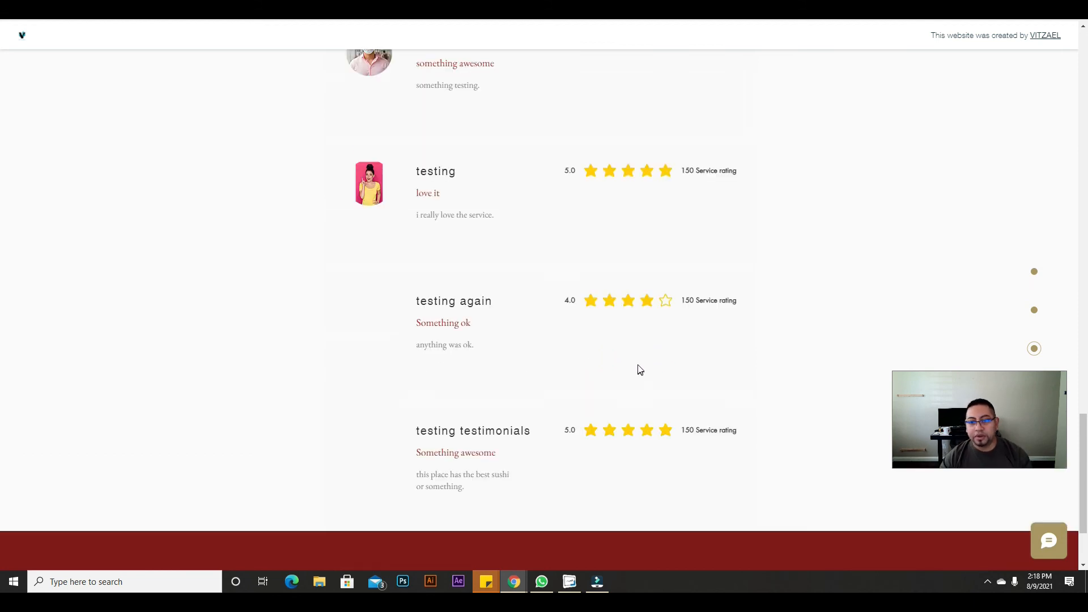
scroll(629, 391, "up", 13)
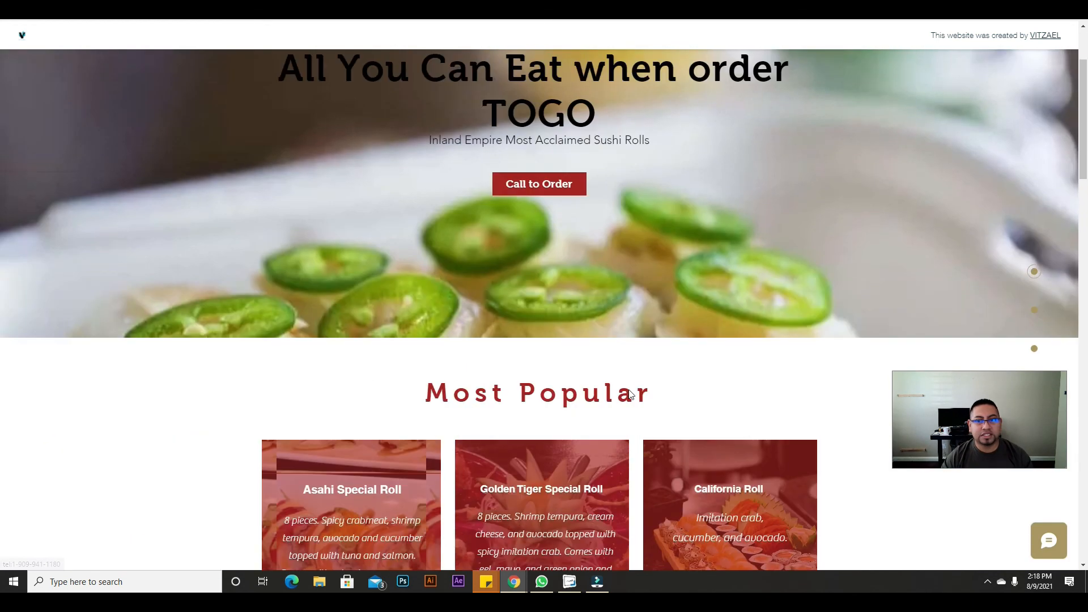
scroll(627, 393, "down", 10)
scroll(630, 392, "down", 10)
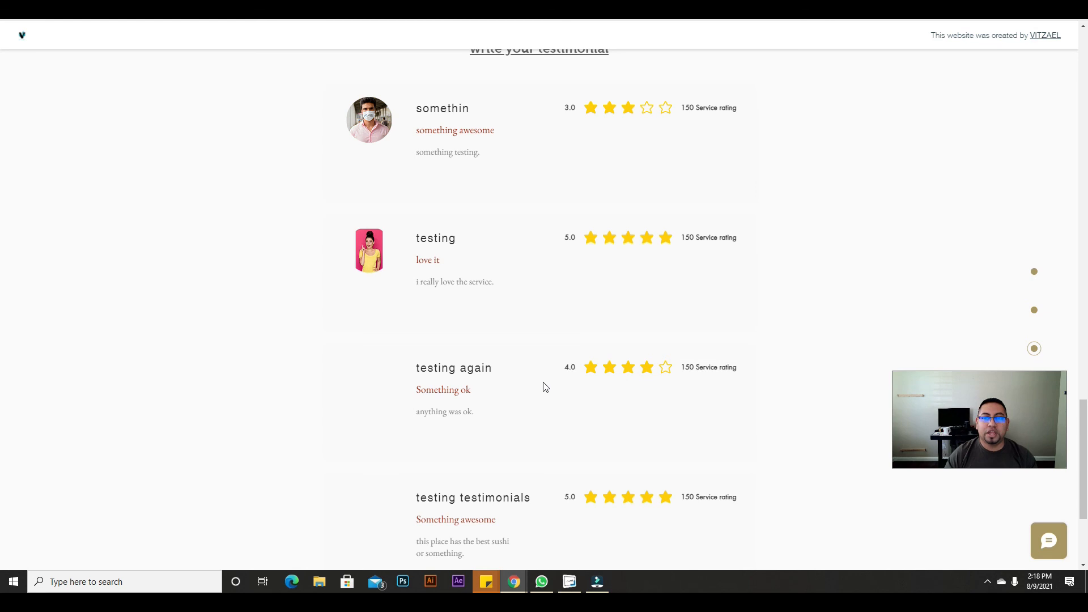
scroll(750, 344, "up", 2)
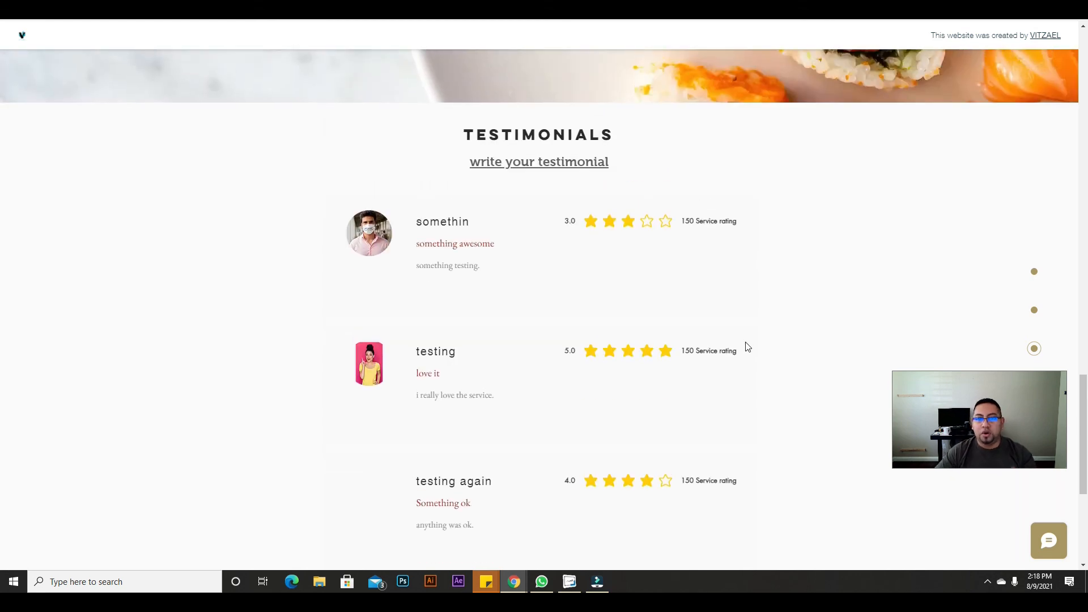